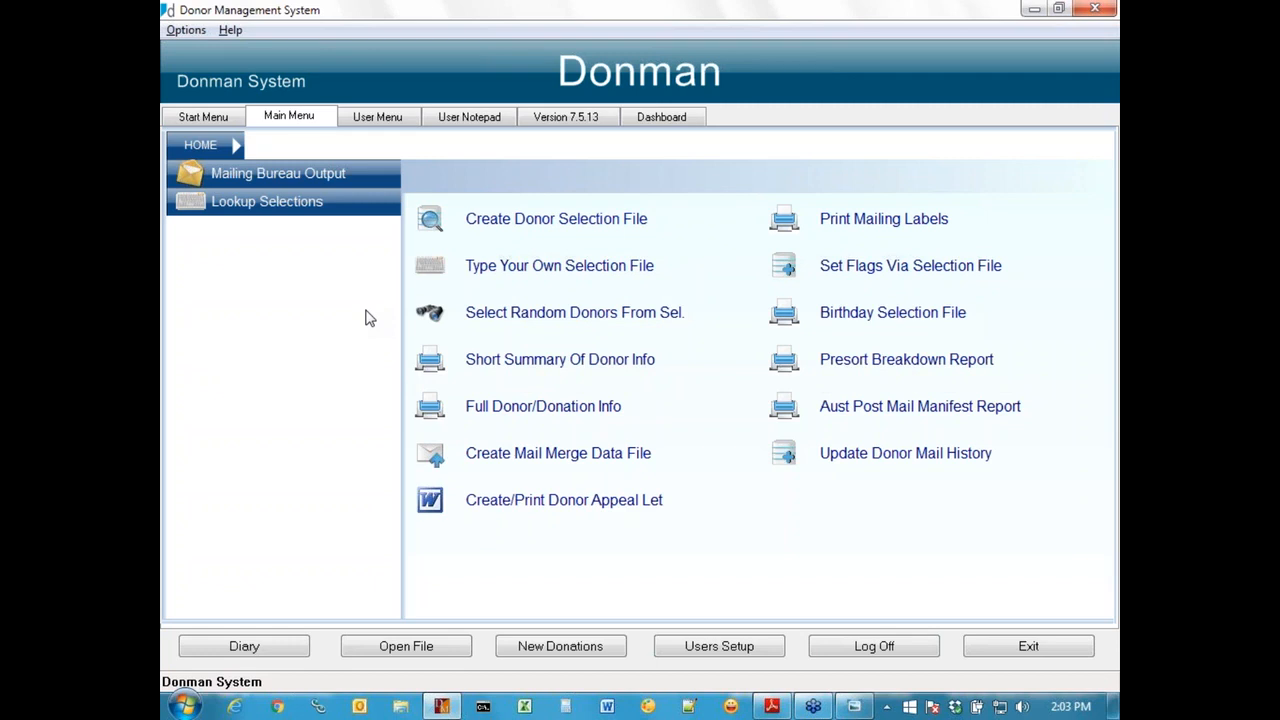
Step: Create a new donor selection file named Test 2016, without running several selections in one go
{"action": "left_click", "coordinate": [553, 224]}
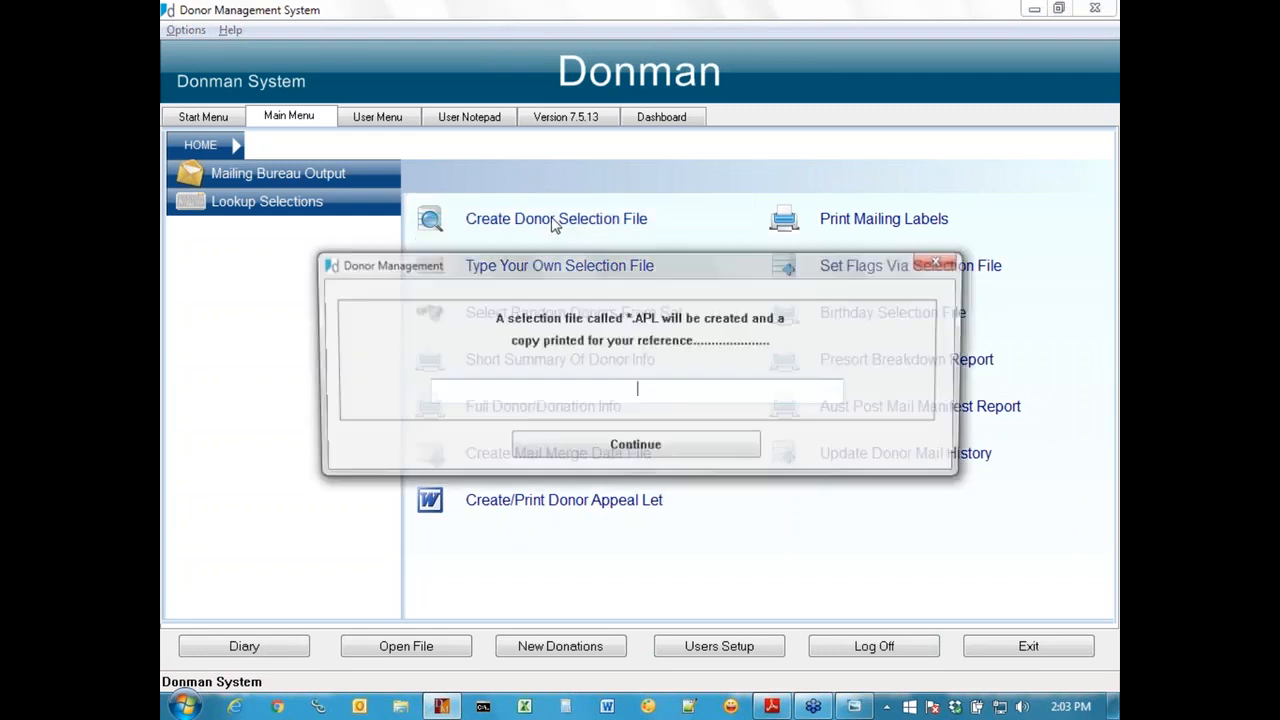
{"action": "left_click", "coordinate": [658, 450]}
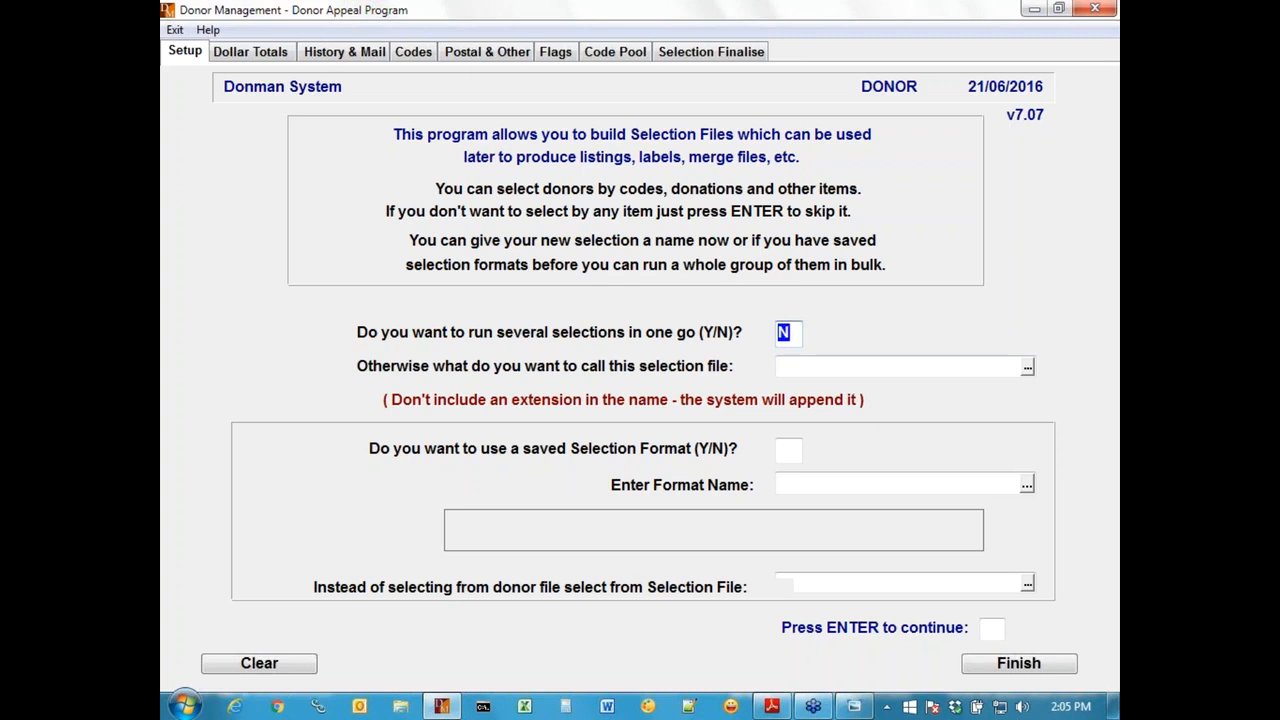
{"action": "key", "text": "Return"}
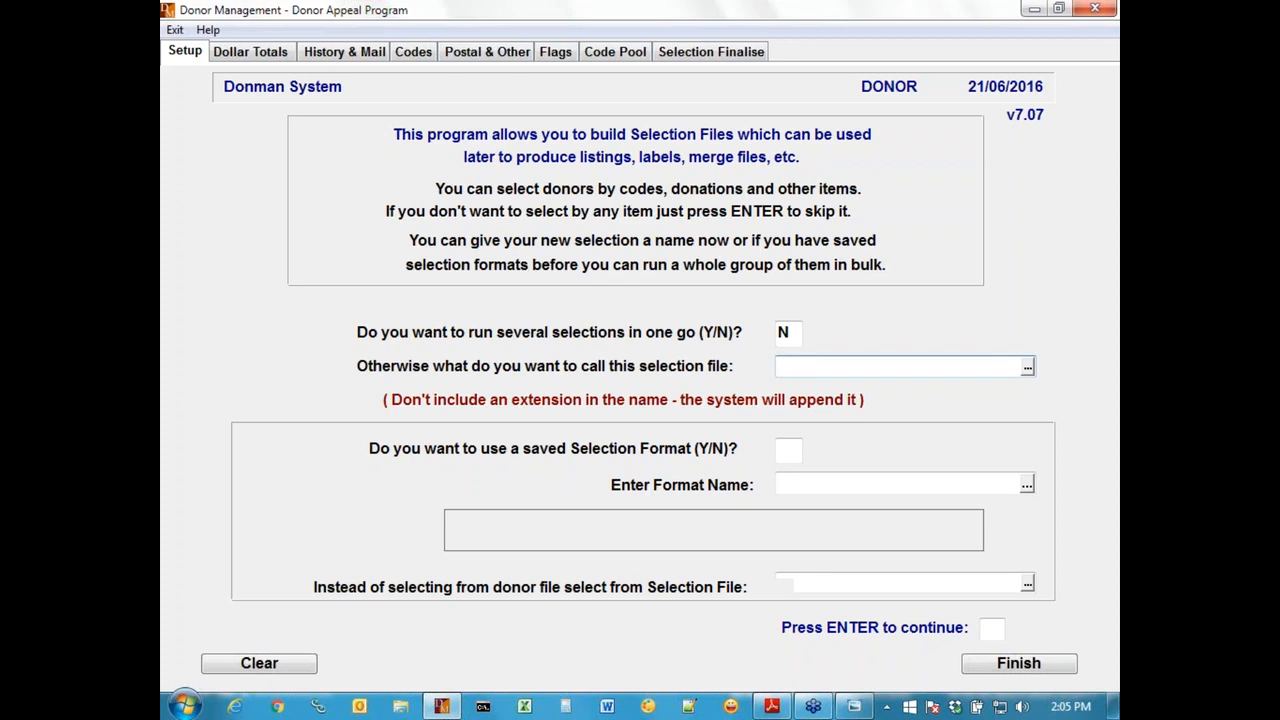
{"action": "type", "text": "Test 2016"}
{"action": "key", "text": "Return"}
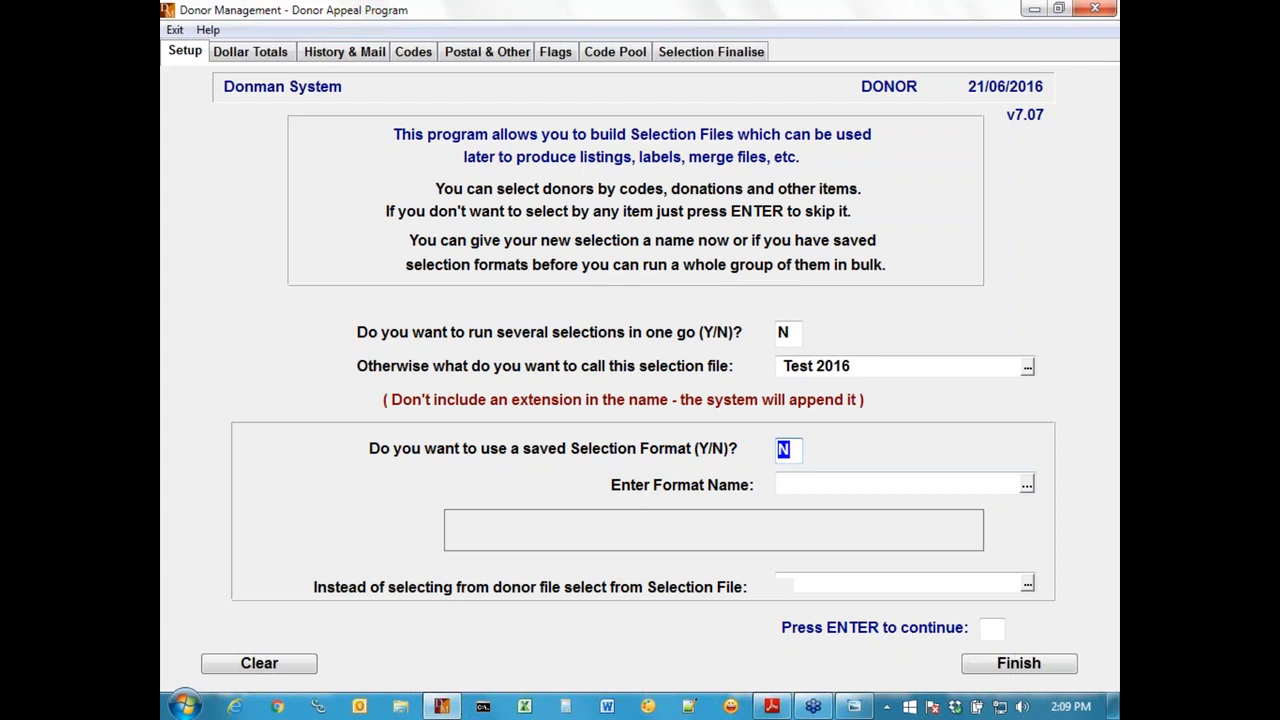
Step: Choose to use a saved selection format, load June 2016 Test and continue to the dollar totals criteria
{"action": "type", "text": "Y"}
{"action": "key", "text": "Return"}
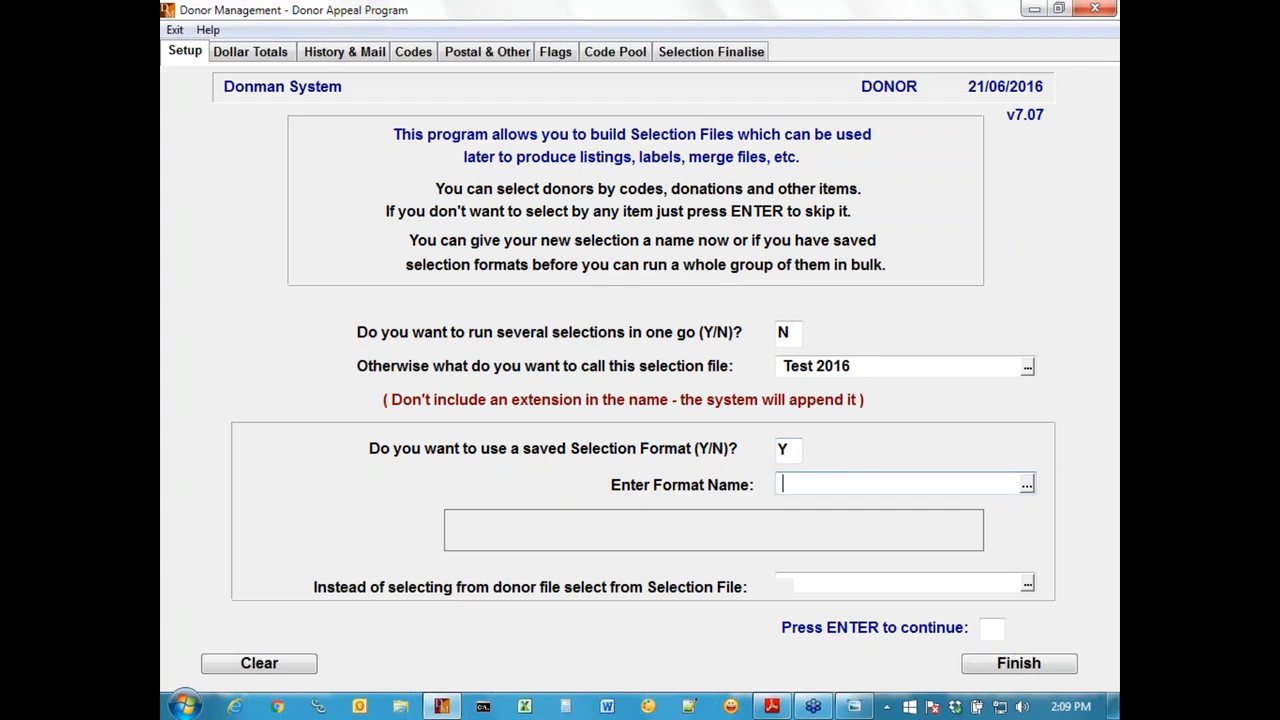
{"action": "left_click", "coordinate": [1027, 487]}
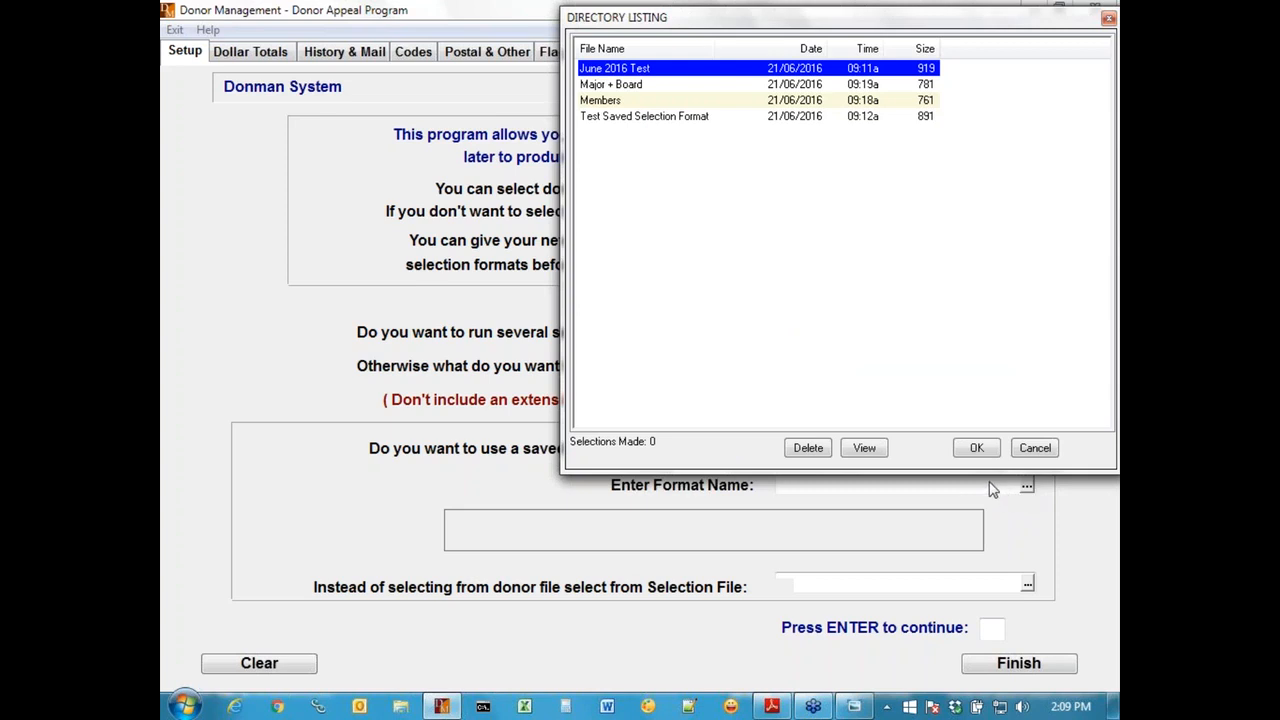
{"action": "double_click", "coordinate": [657, 75]}
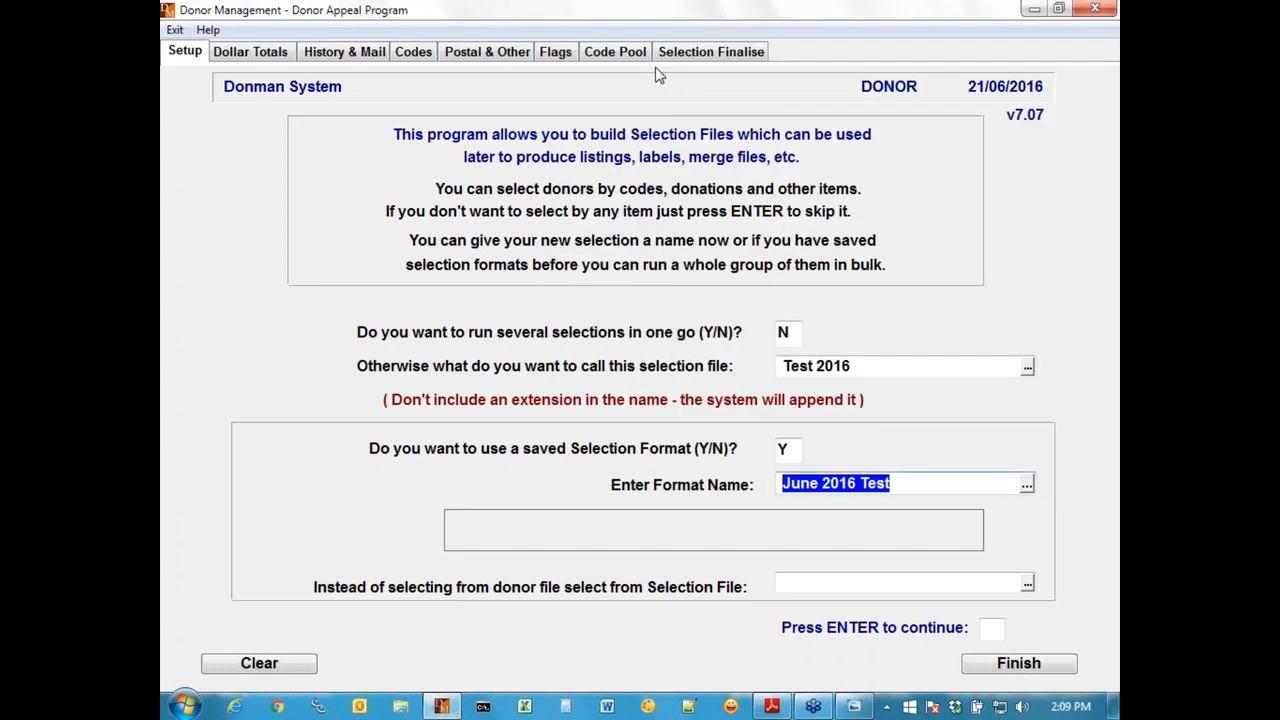
{"action": "key", "text": "Return"}
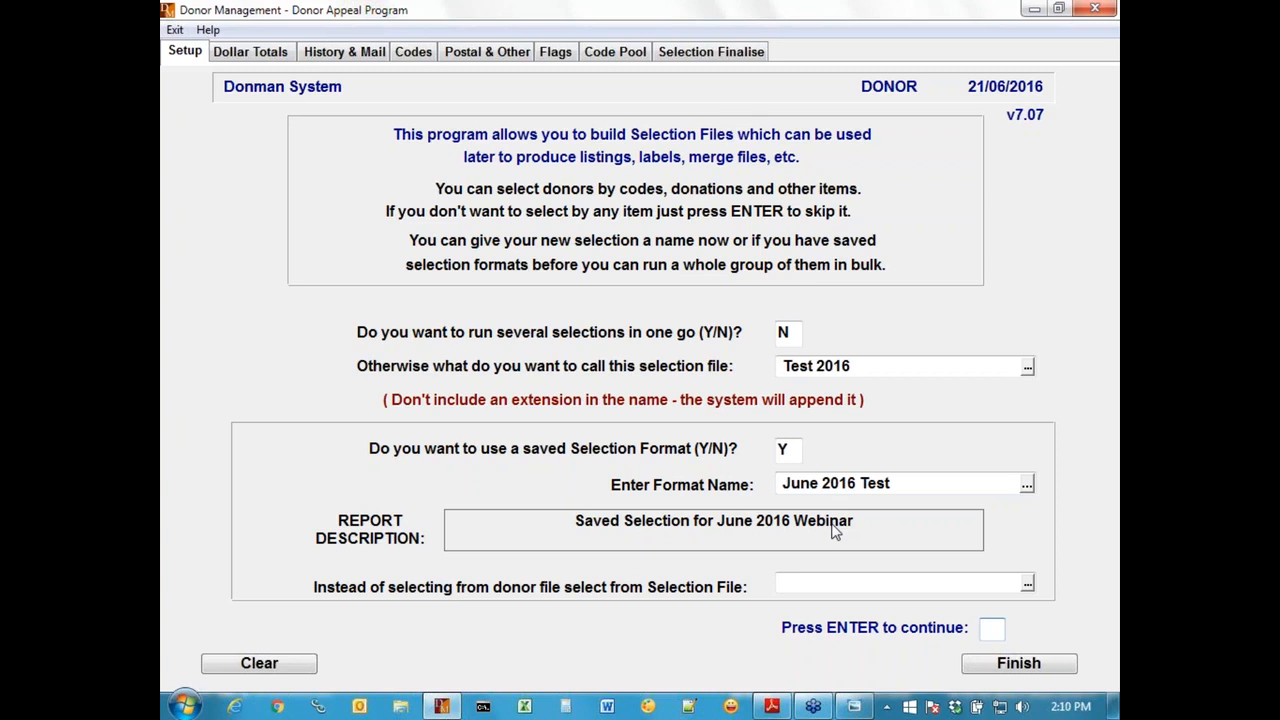
{"action": "key", "text": "Return"}
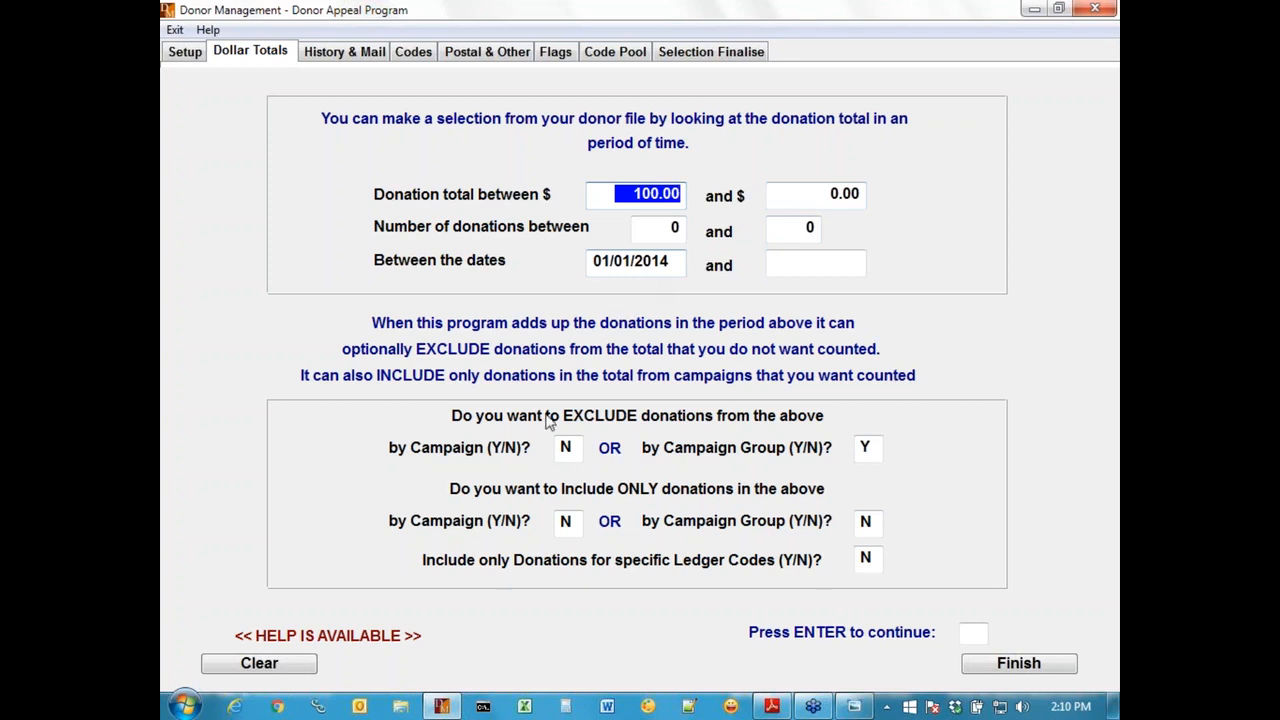
Step: Review the campaign groups excluded from the donation total, keeping the exclusion set to Y, and close the list
{"action": "left_click", "coordinate": [867, 449]}
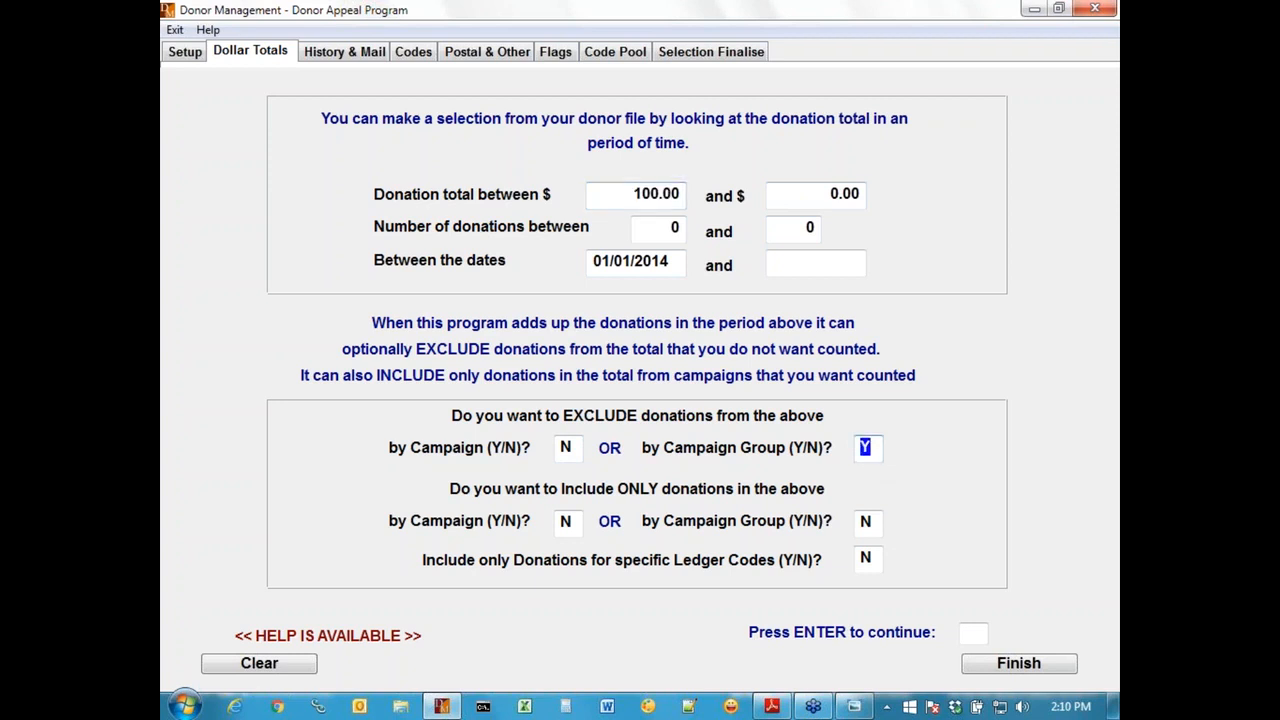
{"action": "key", "text": "Return"}
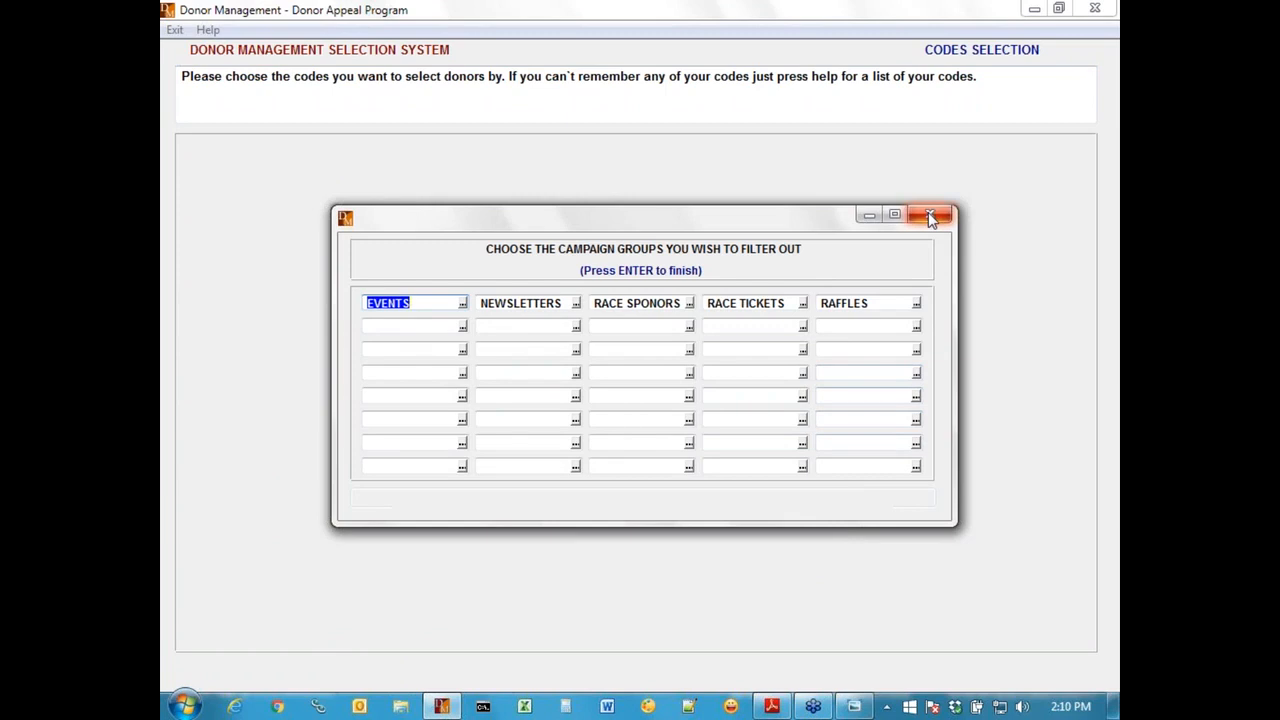
{"action": "key", "text": "Tab"}
{"action": "key", "text": "Tab"}
{"action": "key", "text": "Tab"}
{"action": "key", "text": "Tab"}
{"action": "key", "text": "Tab"}
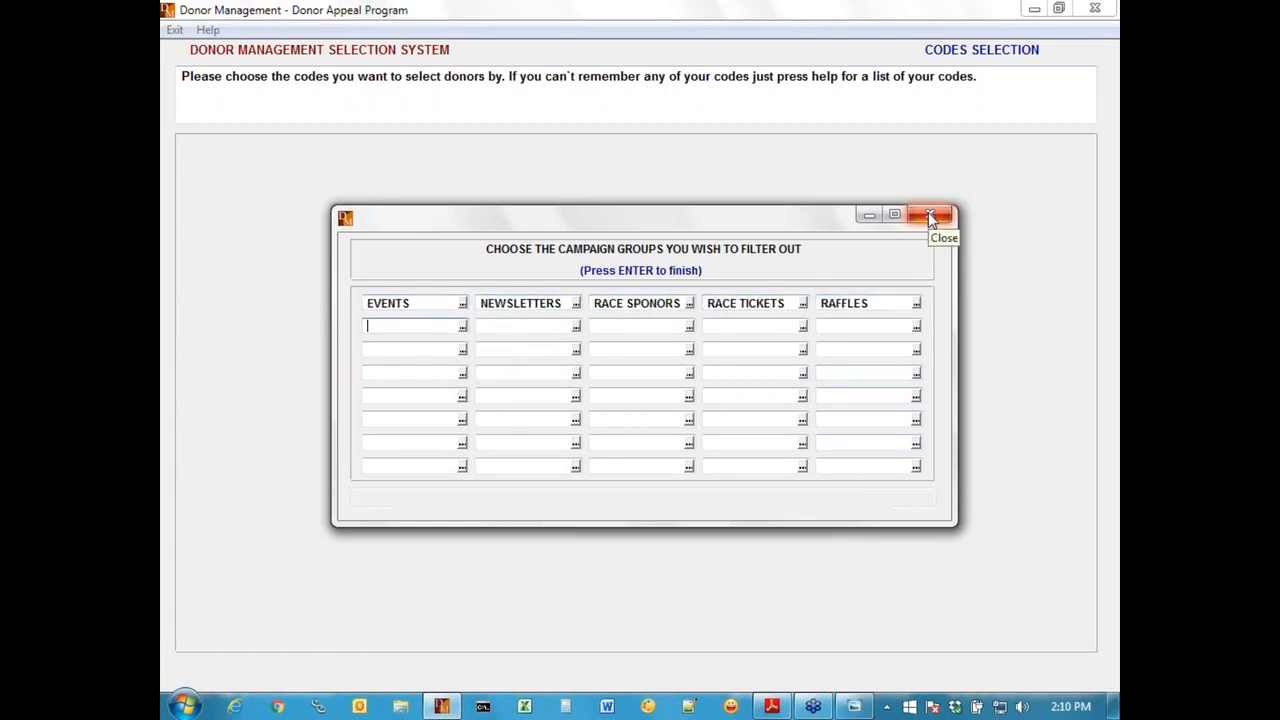
{"action": "left_click", "coordinate": [930, 218]}
Step: Check the donation history and mail criteria, and review the donor type codes the selection uses
{"action": "left_click", "coordinate": [340, 52]}
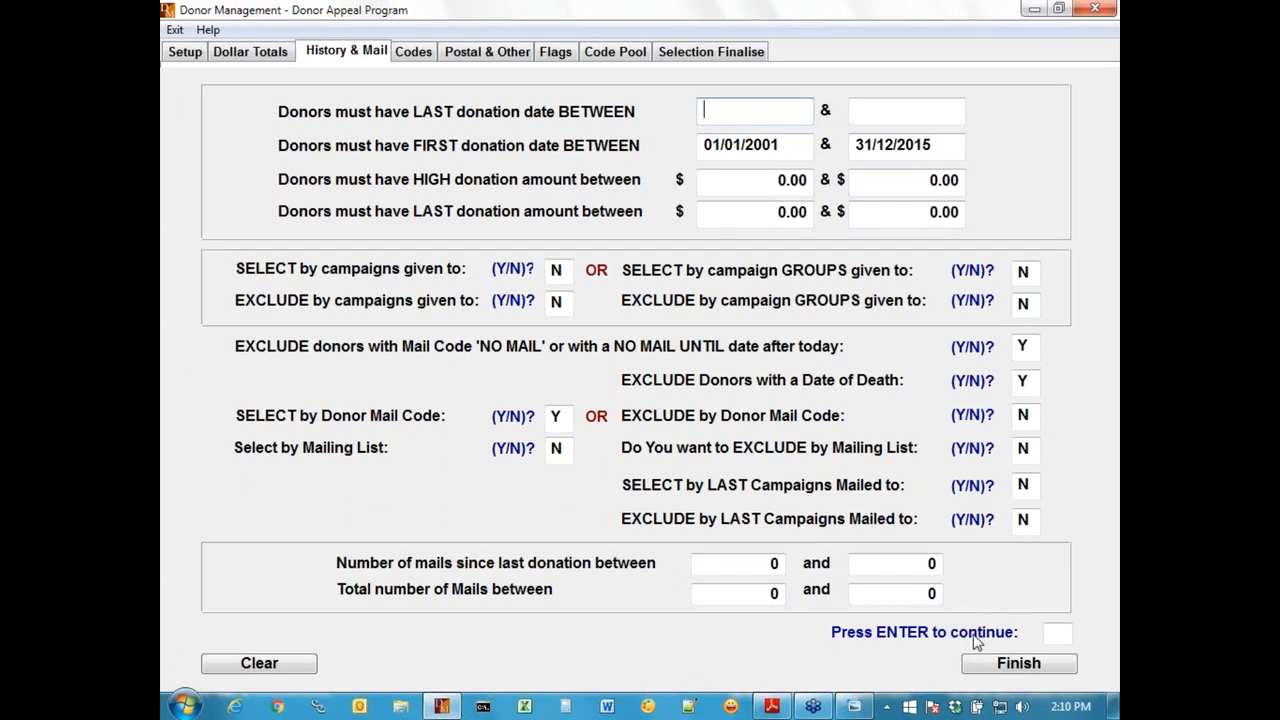
{"action": "left_click", "coordinate": [413, 52]}
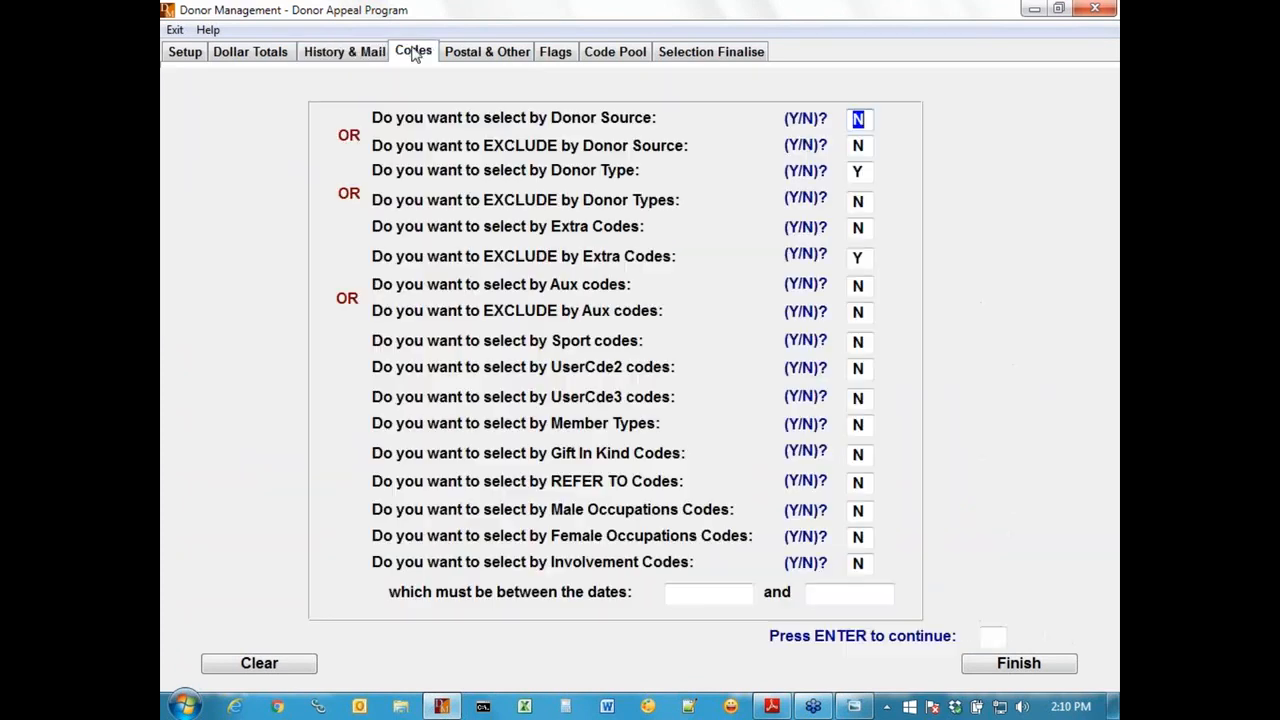
{"action": "left_click", "coordinate": [857, 172]}
{"action": "key", "text": "Return"}
{"action": "key", "text": "Return"}
{"action": "key", "text": "Return"}
{"action": "key", "text": "Return"}
{"action": "key", "text": "Return"}
{"action": "key", "text": "Return"}
{"action": "key", "text": "Return"}
{"action": "key", "text": "Return"}
{"action": "key", "text": "Return"}
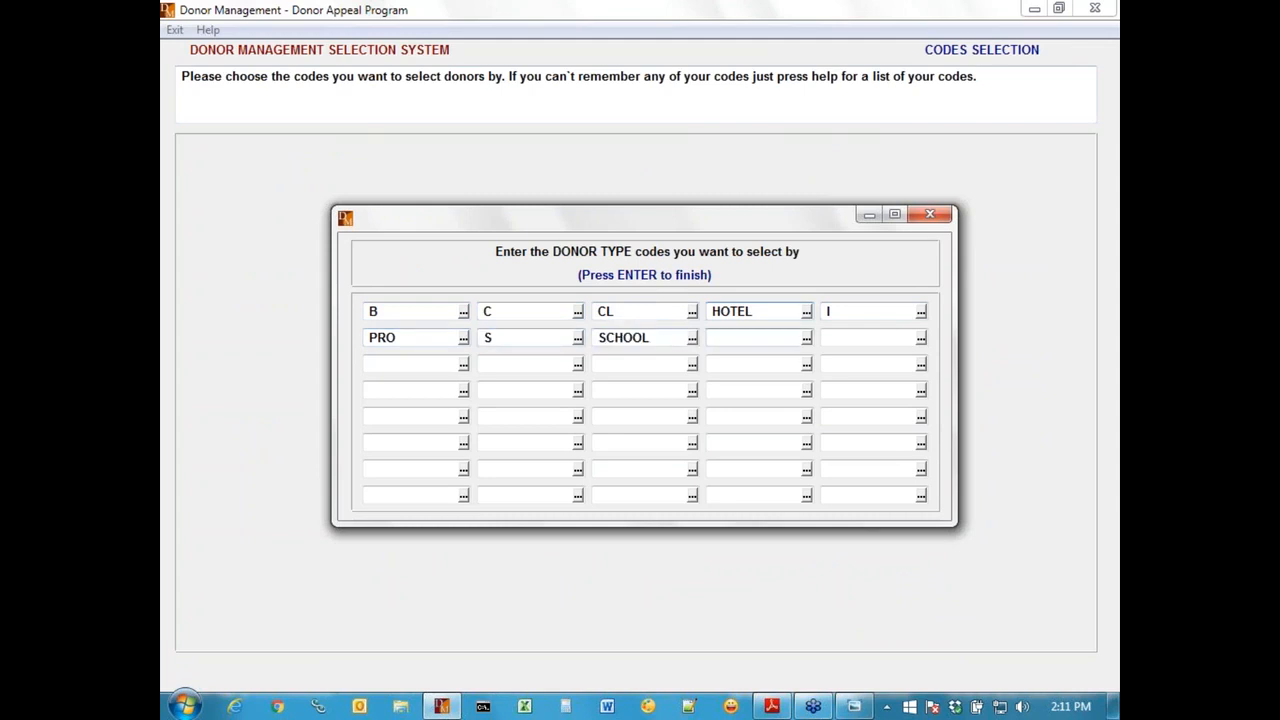
{"action": "key", "text": "Return"}
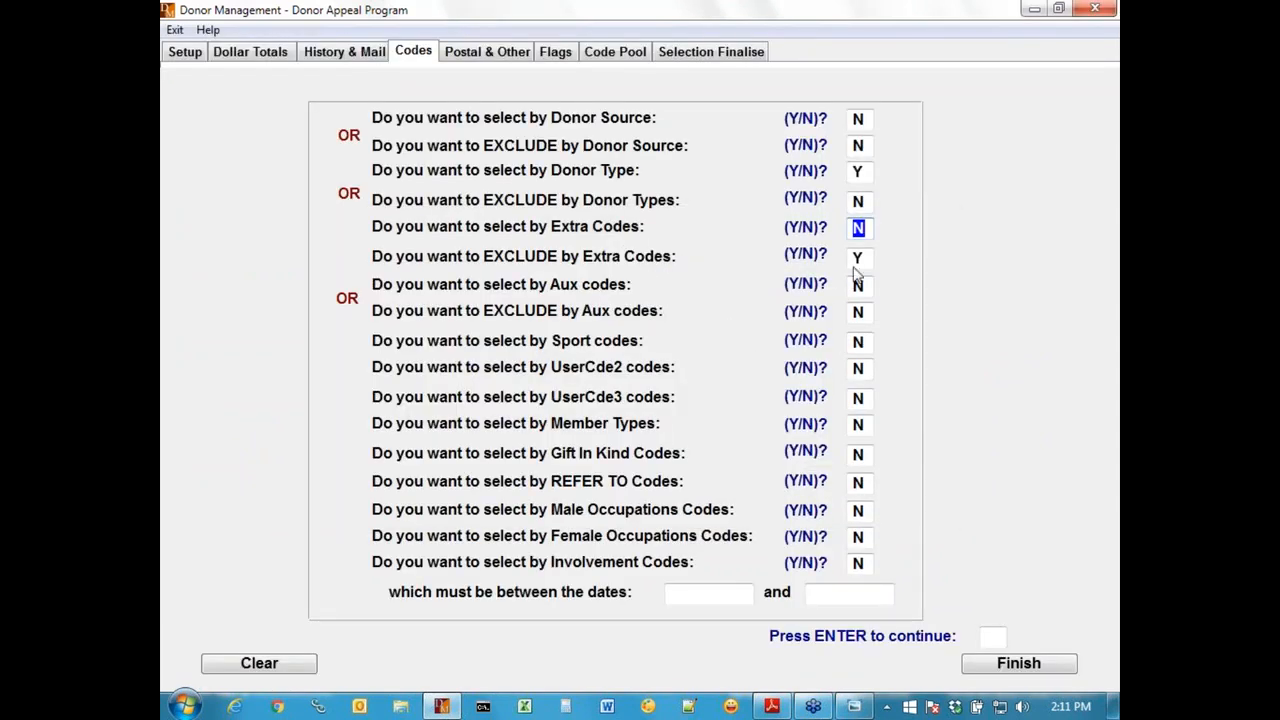
Step: Step through the extra code exclusions and recheck the dollar totals and the history and mail criteria
{"action": "key", "text": "Return"}
{"action": "key", "text": "Return"}
{"action": "key", "text": "Return"}
{"action": "key", "text": "Return"}
{"action": "key", "text": "Return"}
{"action": "key", "text": "Return"}
{"action": "key", "text": "Return"}
{"action": "left_click", "coordinate": [262, 54]}
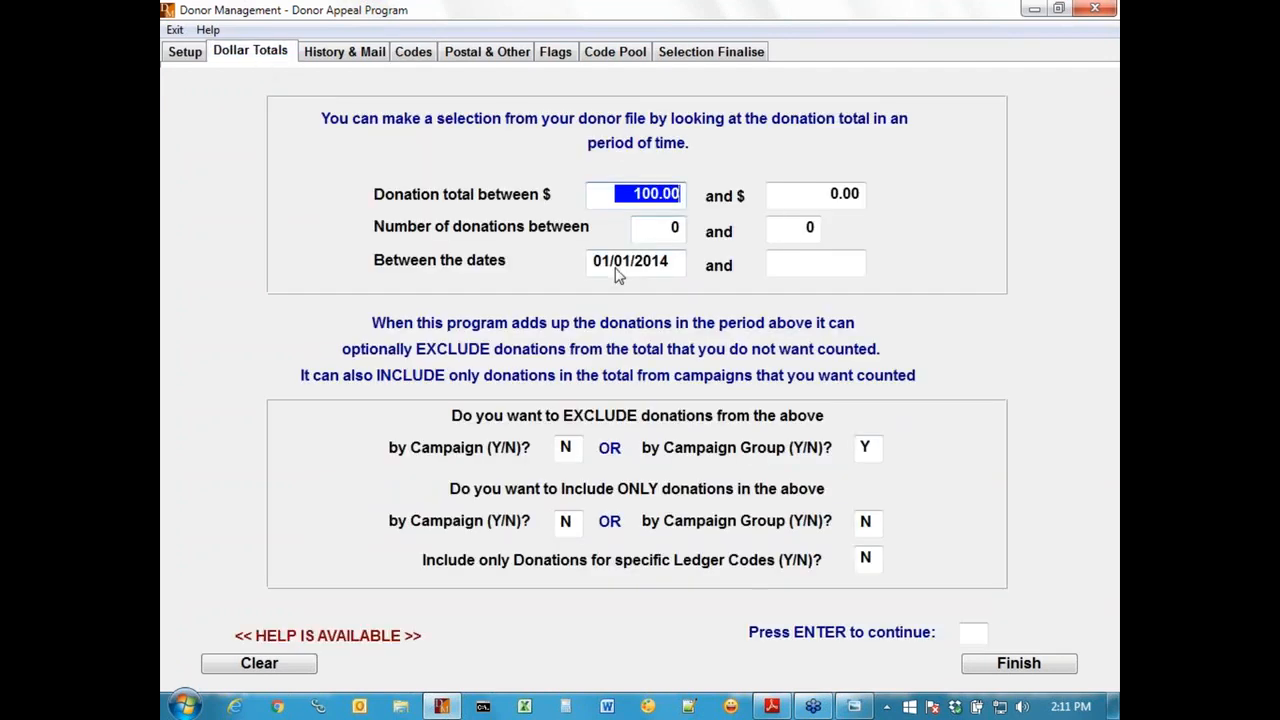
{"action": "left_click", "coordinate": [328, 54]}
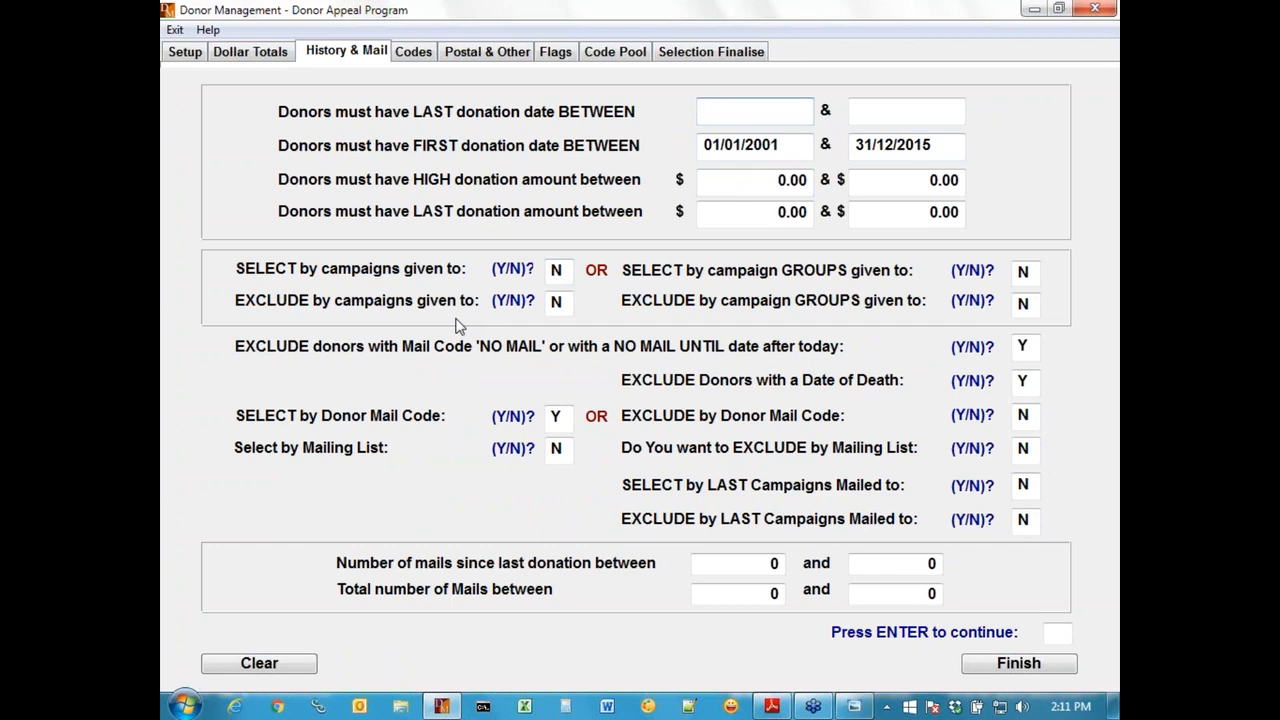
Step: Accept the finalising options, including Y for duplicated mail, and run the Test 2016 selection
{"action": "left_click", "coordinate": [712, 54]}
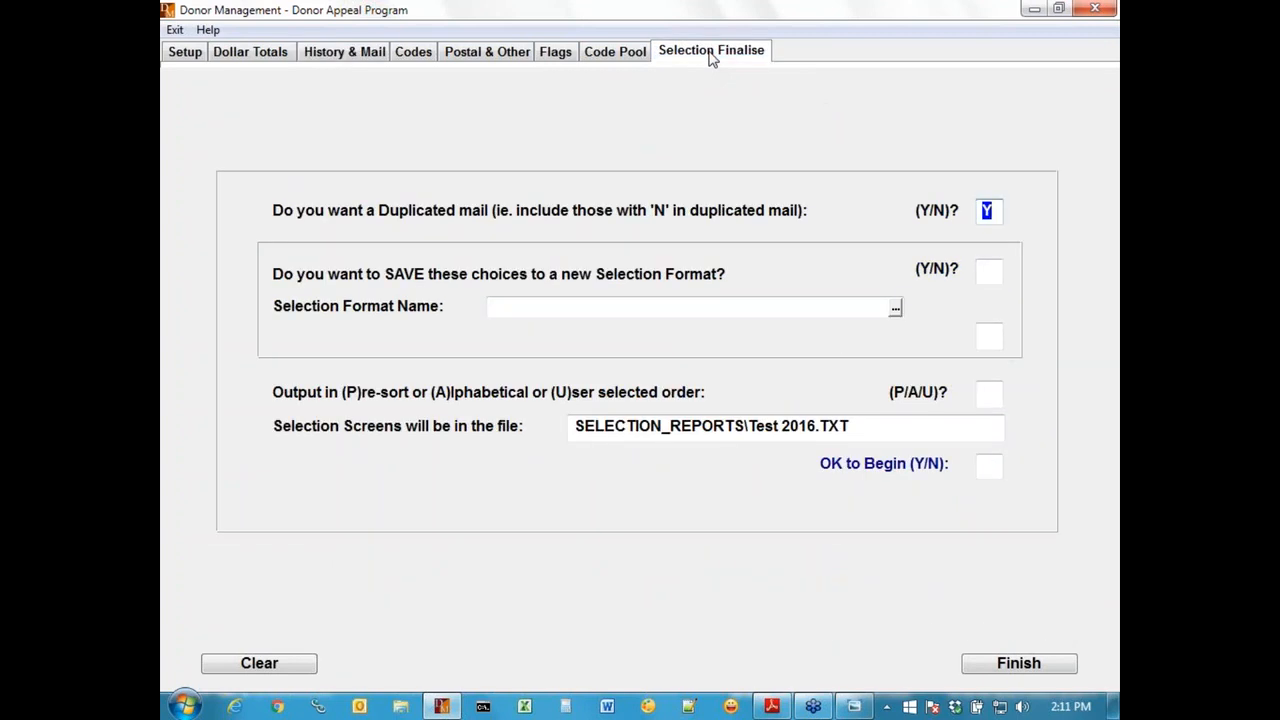
{"action": "key", "text": "Return"}
{"action": "key", "text": "Return"}
{"action": "key", "text": "Return"}
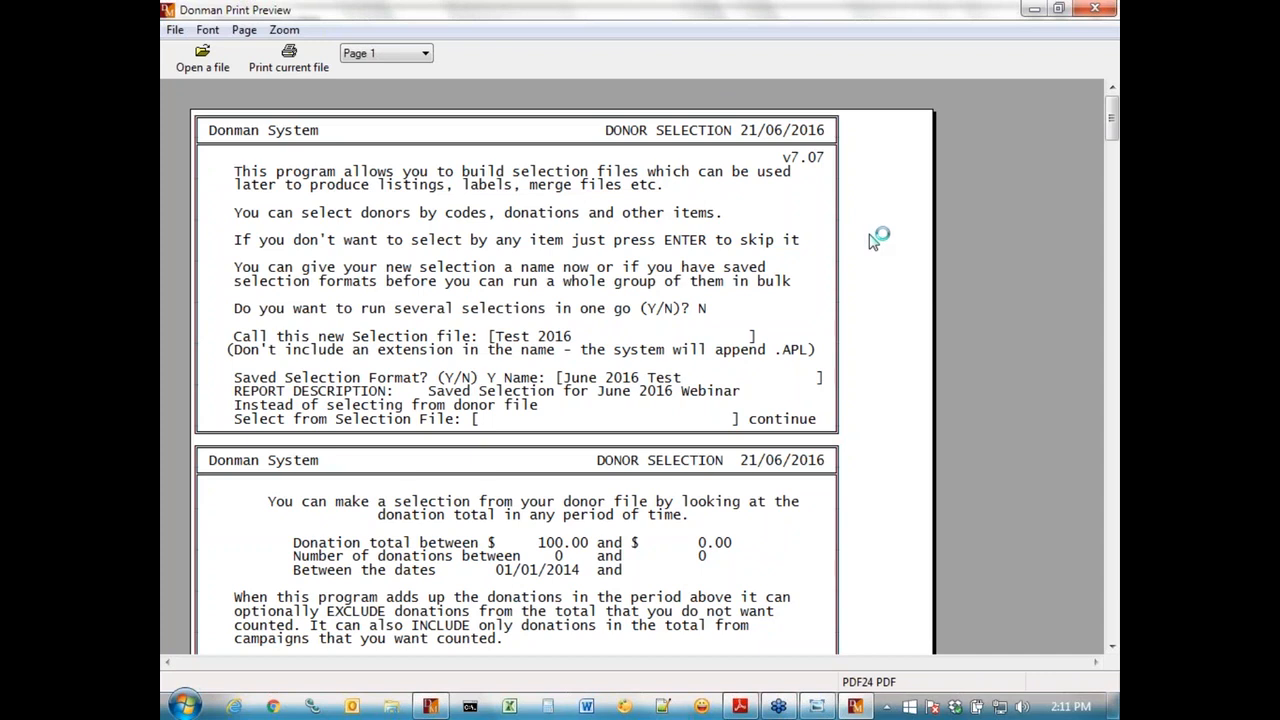
Step: Examine the selection report preview through to the records selected on its last page, and close it
{"action": "scroll", "coordinate": [870, 240], "scroll_direction": "down", "scroll_amount": 1}
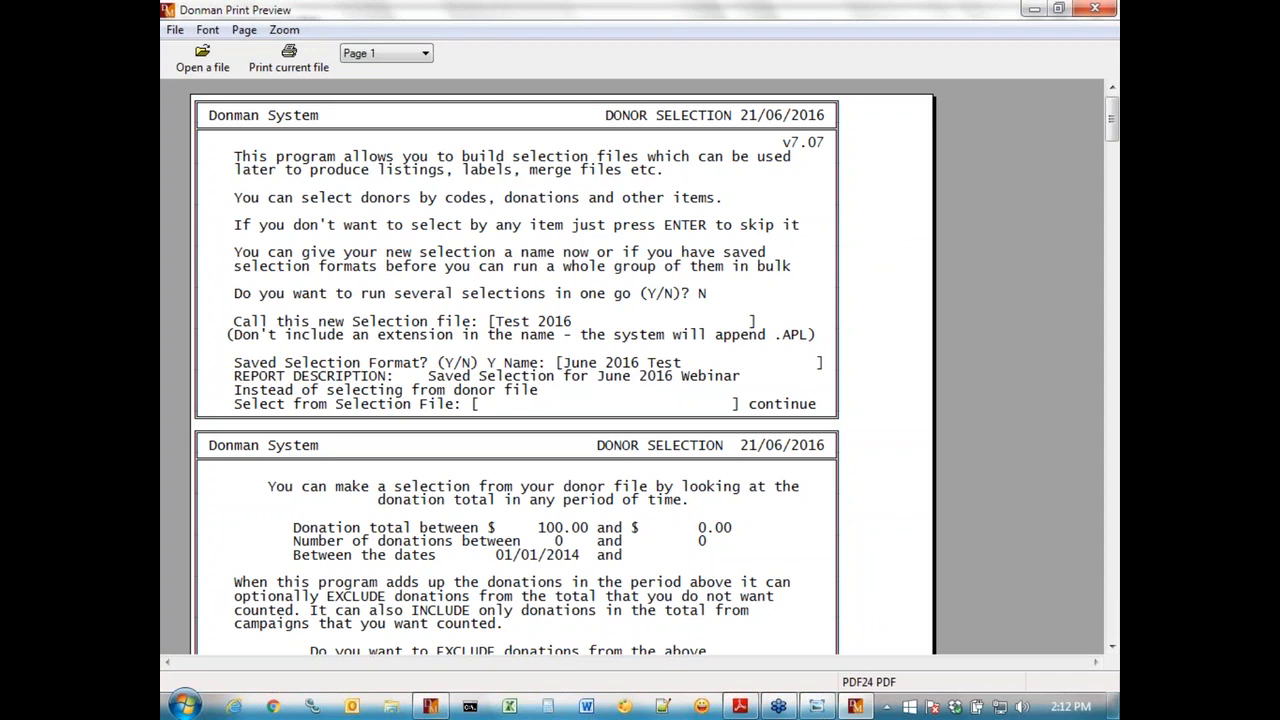
{"action": "key", "text": "ctrl+End"}
{"action": "key", "text": "Page_Up"}
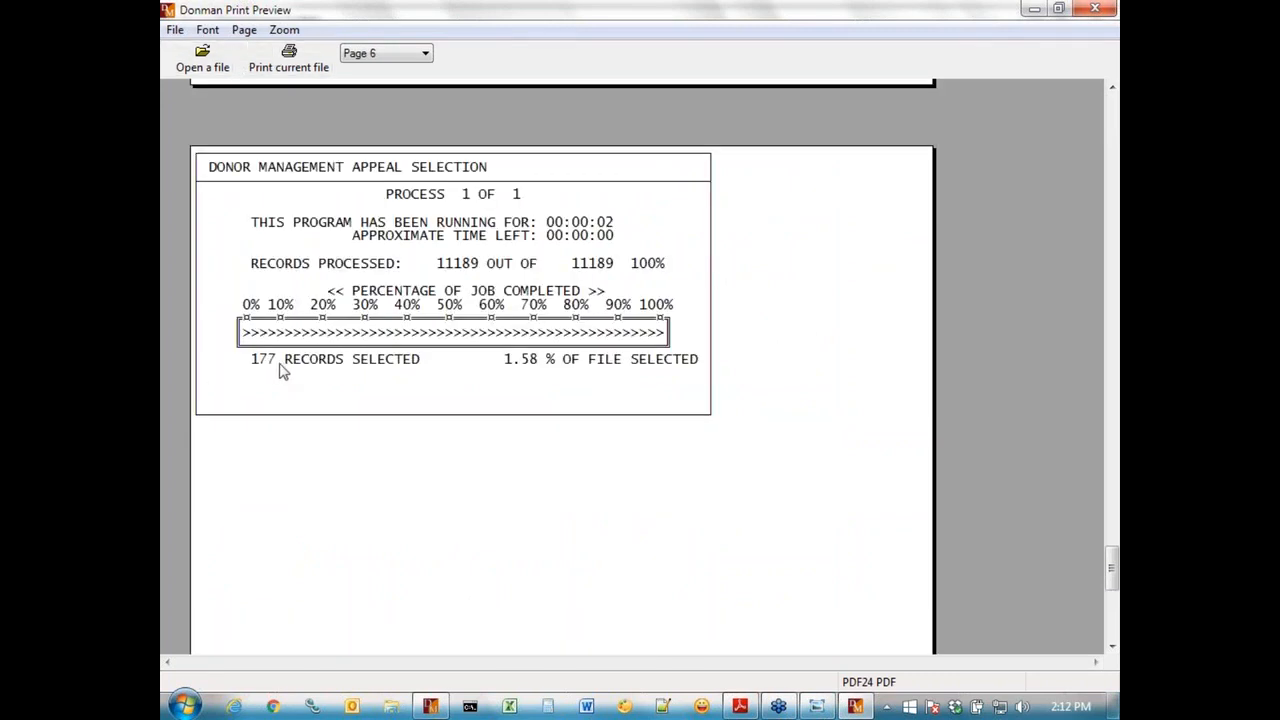
{"action": "key", "text": "Escape"}
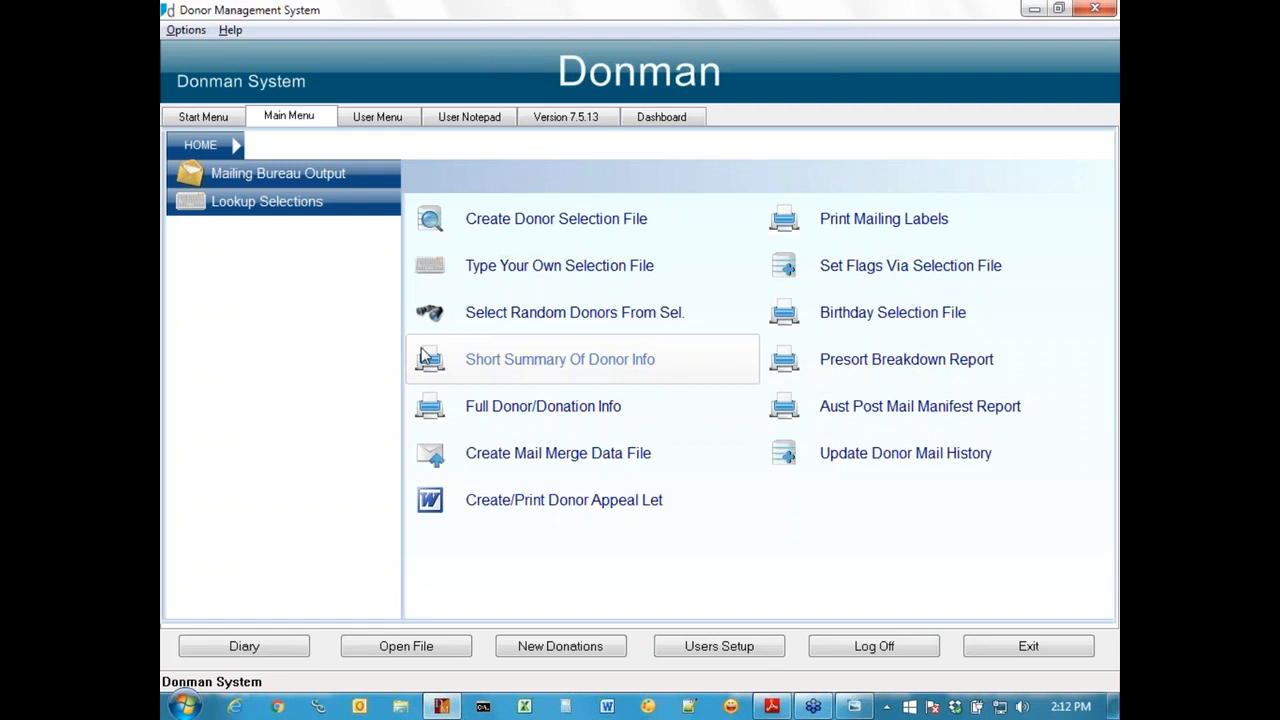
Step: In Windows Explorer, open Test 2016.TXT from the SELECTION_REPORTS folder of Webinar_DMWORK, with the reports sorted by date modified
{"action": "left_click", "coordinate": [399, 706]}
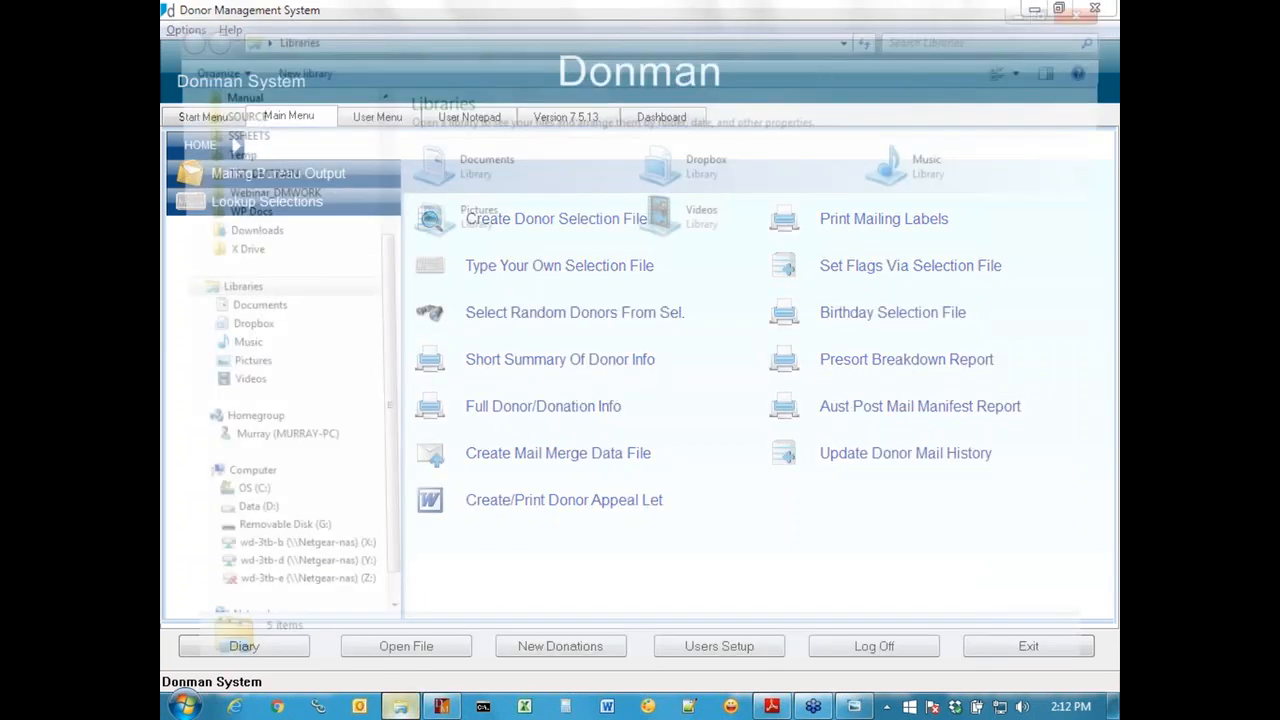
{"action": "left_click", "coordinate": [285, 400]}
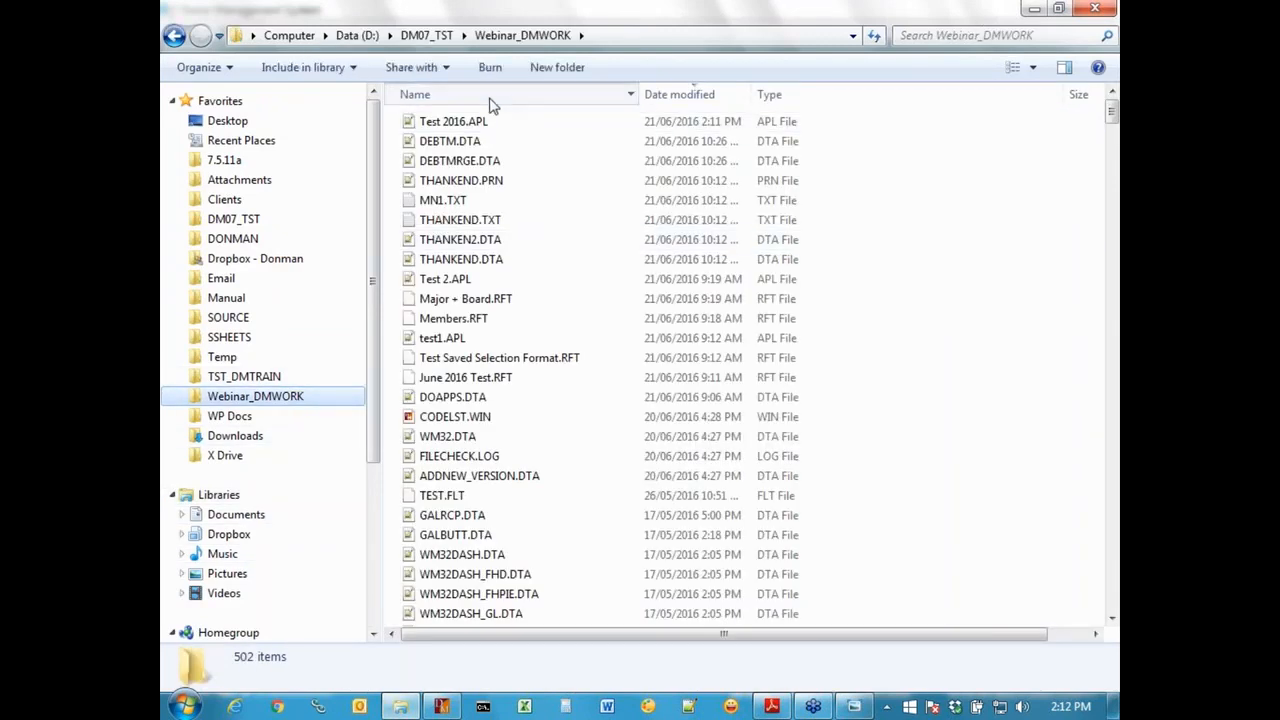
{"action": "left_click", "coordinate": [490, 96]}
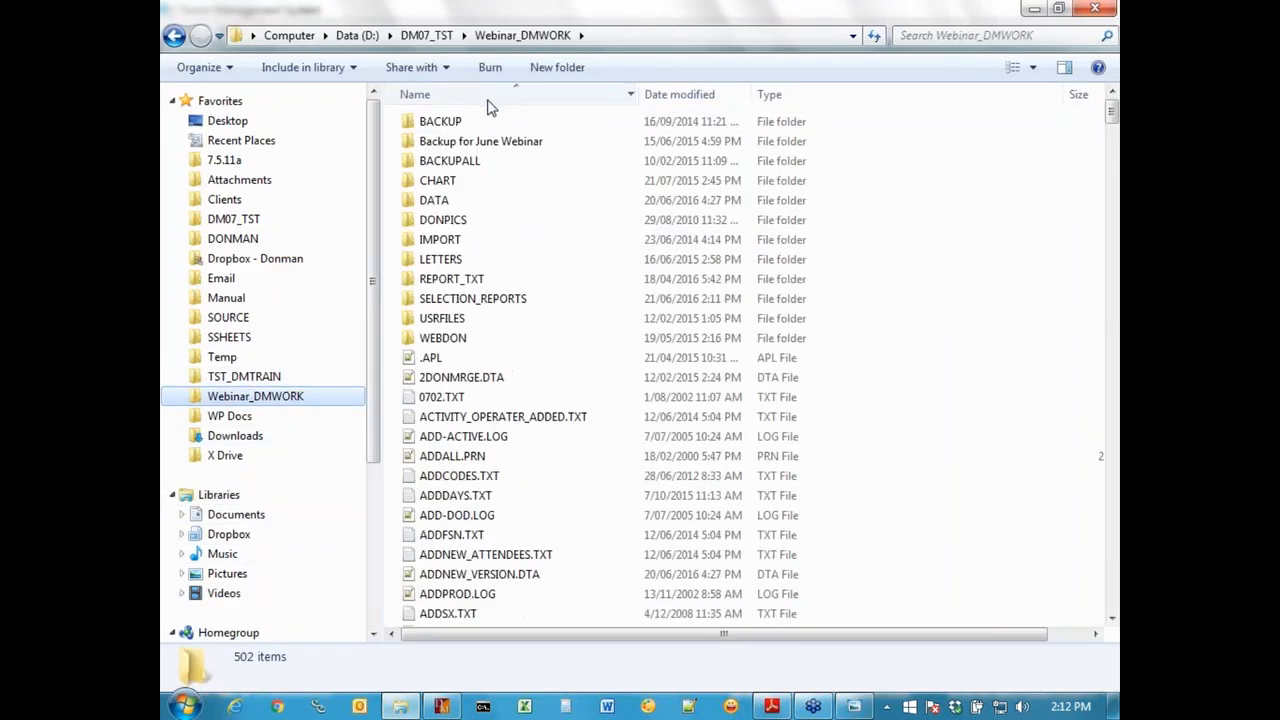
{"action": "left_click", "coordinate": [500, 300]}
{"action": "double_click", "coordinate": [500, 308]}
{"action": "left_click", "coordinate": [694, 97]}
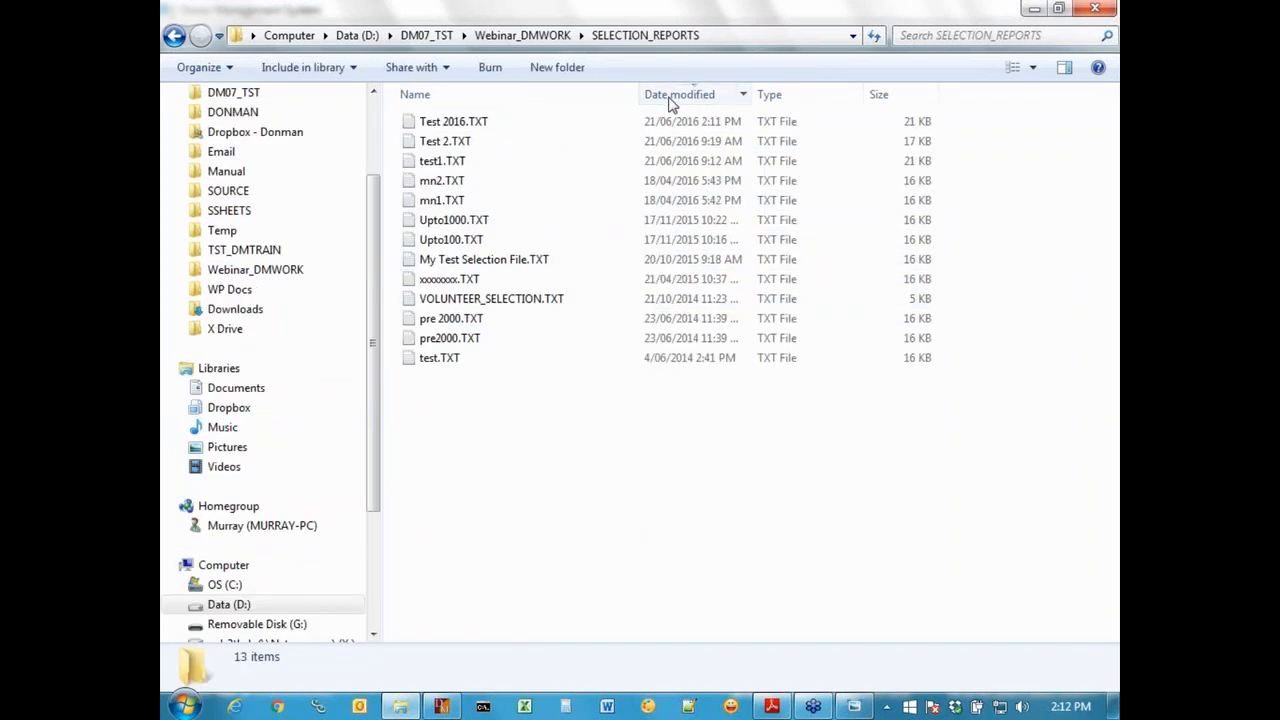
{"action": "double_click", "coordinate": [489, 124]}
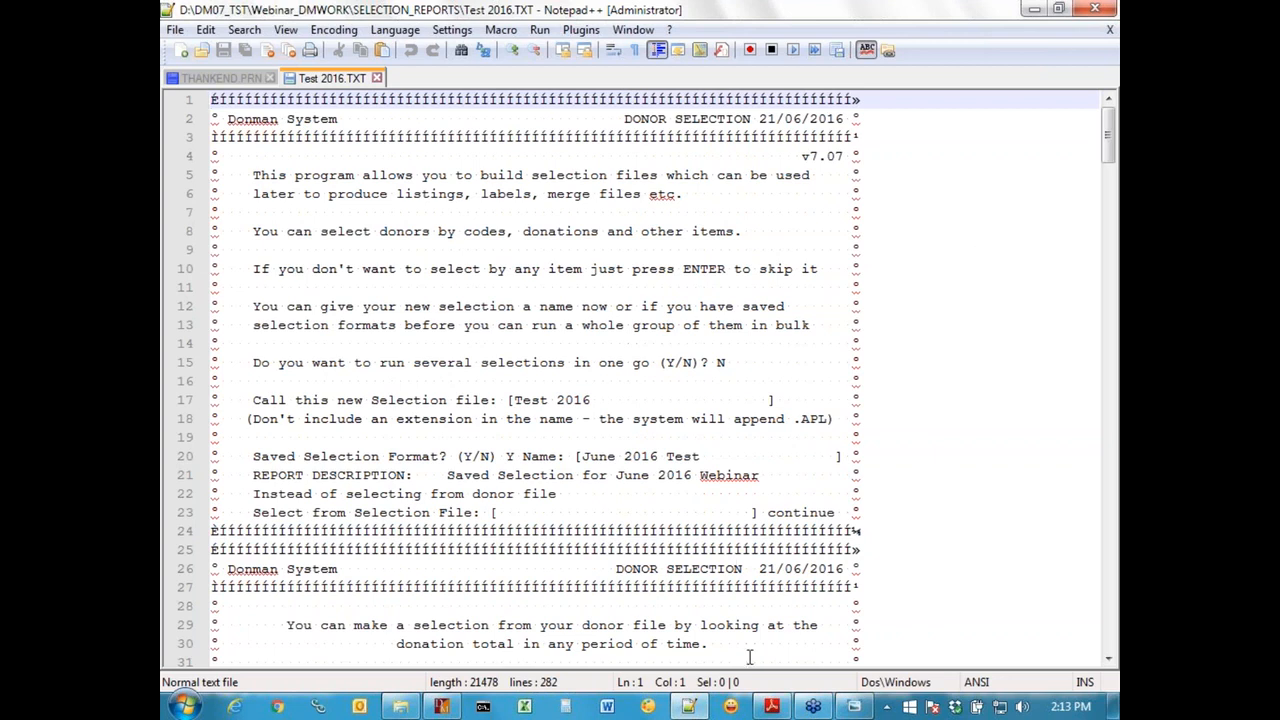
Step: Switch to Adobe Reader and examine Webinar June 2016 Sample Output.pdf, covering the highlighted criteria, records selected and code lists
{"action": "left_click", "coordinate": [771, 708]}
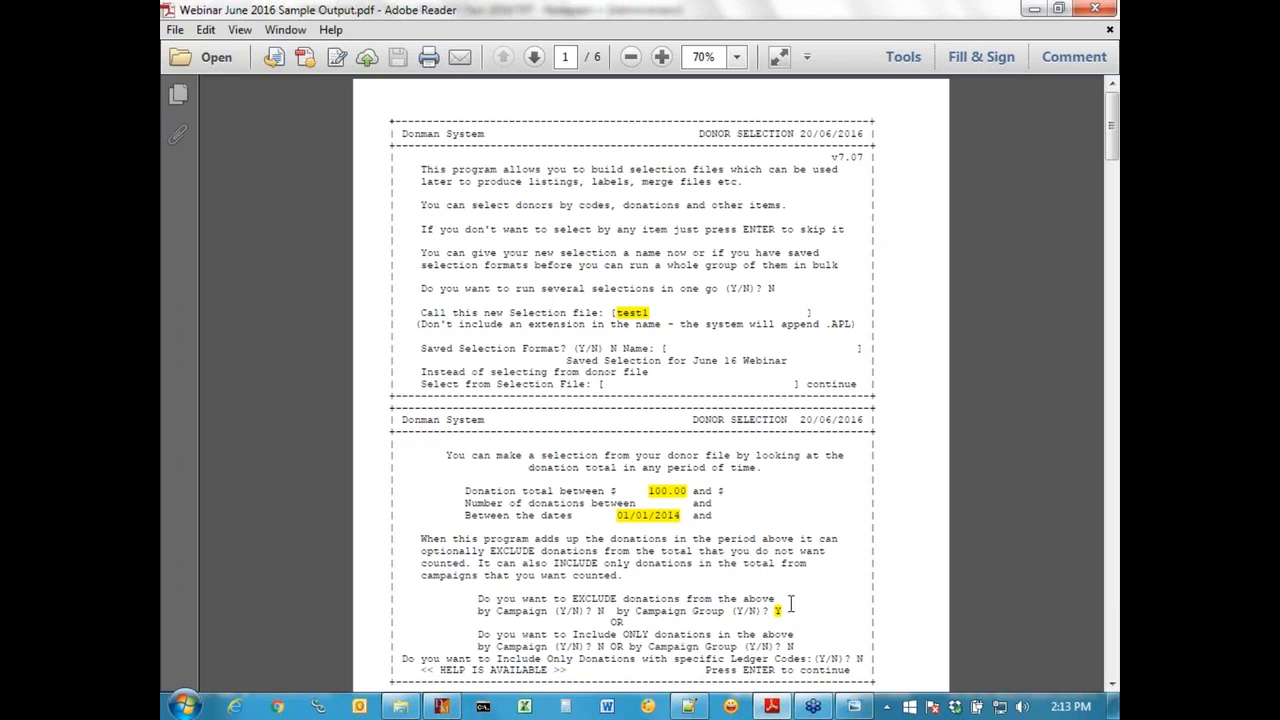
{"action": "scroll", "coordinate": [791, 604], "scroll_direction": "down", "scroll_amount": 5}
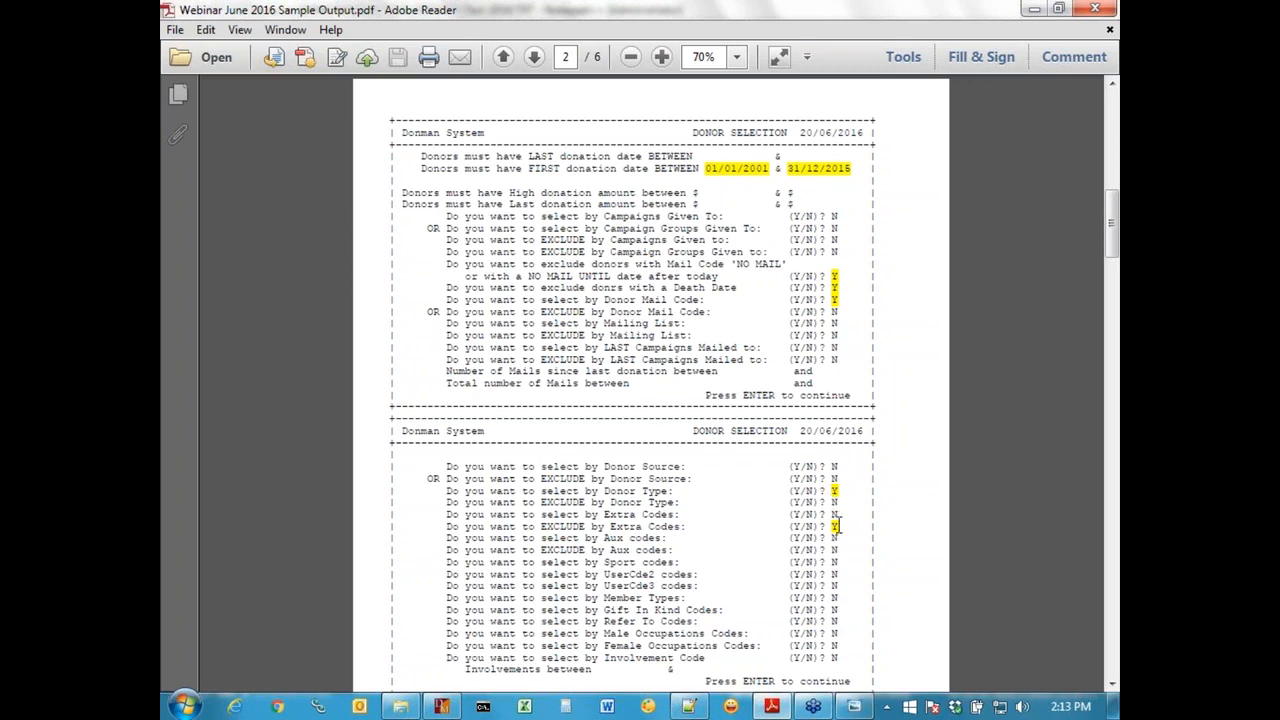
{"action": "key", "text": "End"}
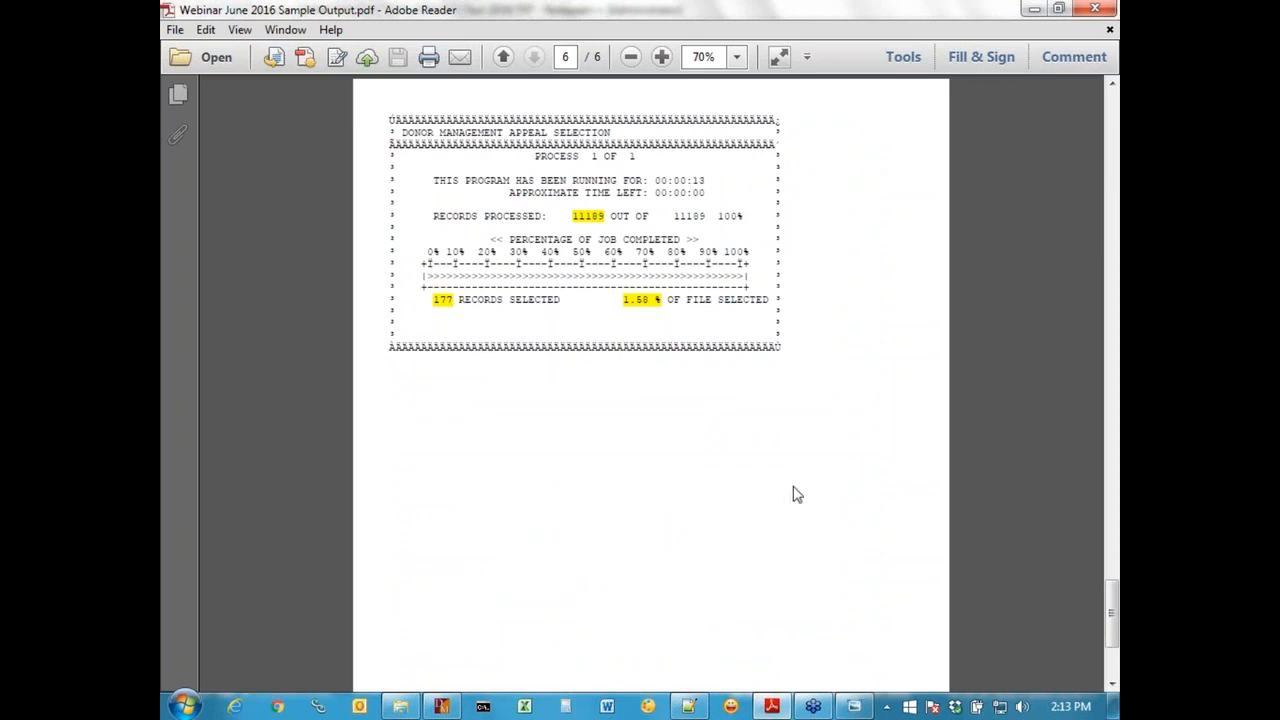
{"action": "scroll", "coordinate": [660, 448], "scroll_direction": "up", "scroll_amount": 11}
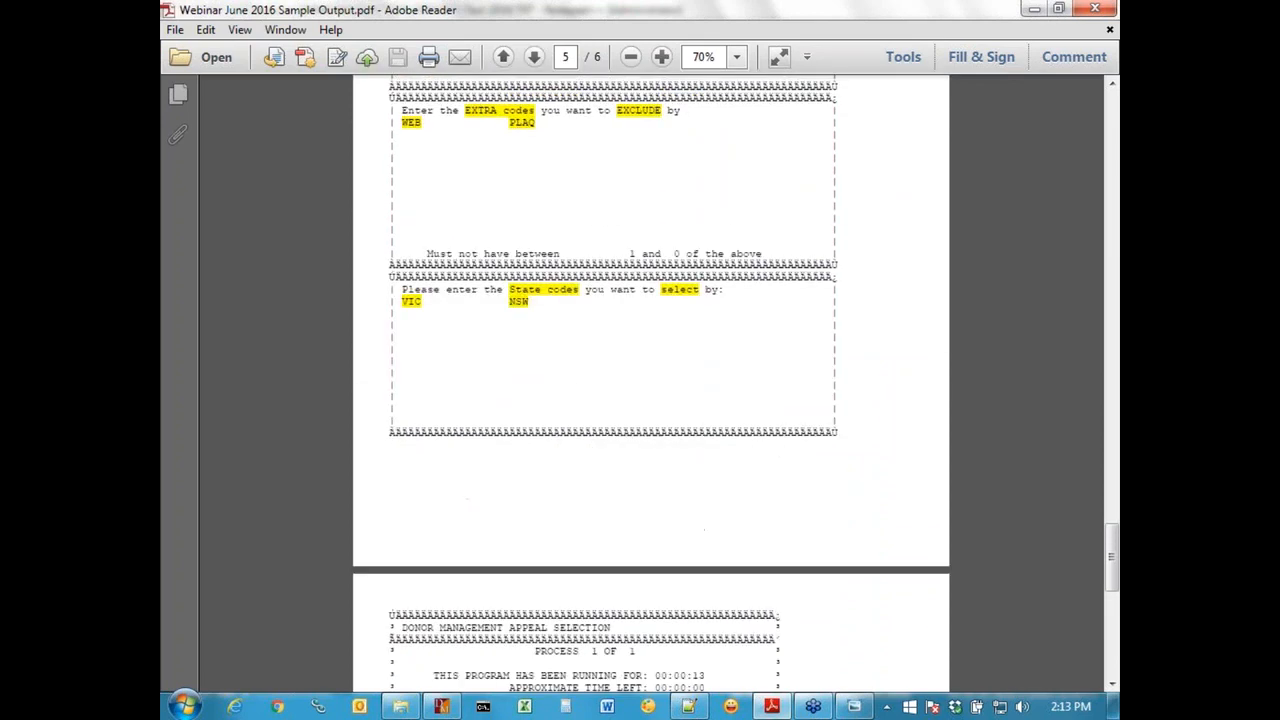
{"action": "scroll", "coordinate": [660, 448], "scroll_direction": "up", "scroll_amount": 3}
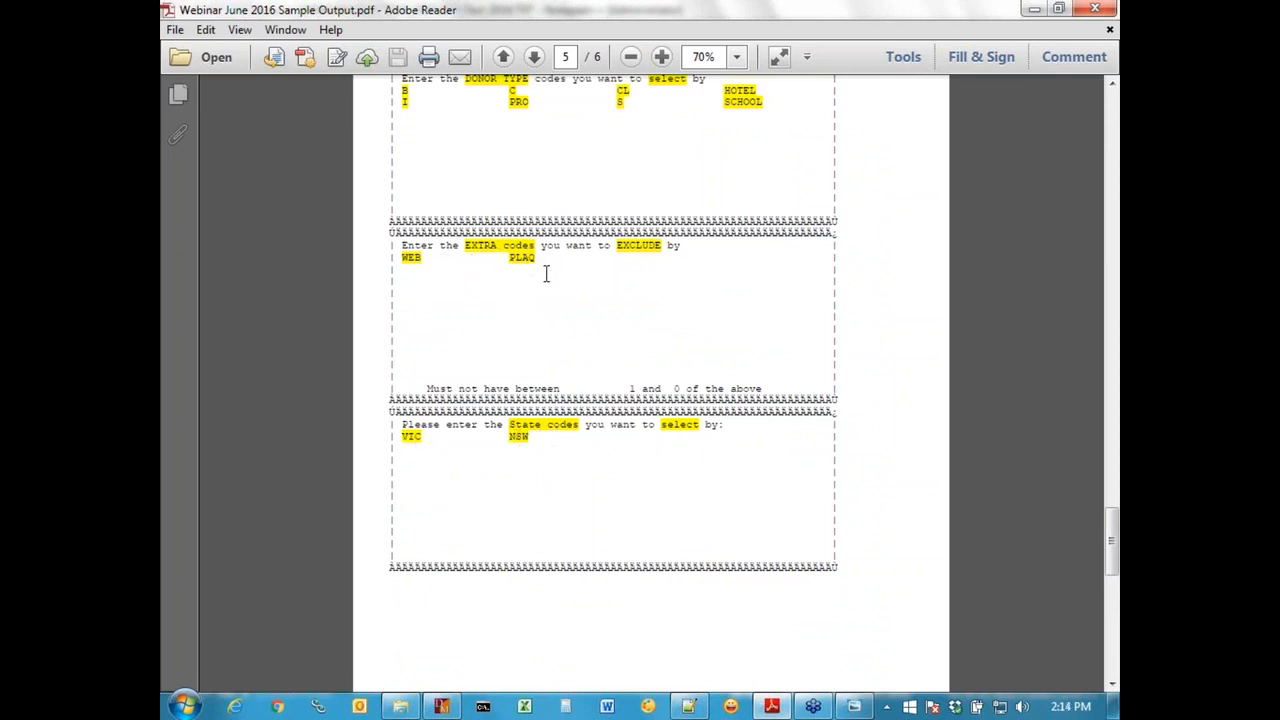
{"action": "scroll", "coordinate": [677, 370], "scroll_direction": "up", "scroll_amount": 2}
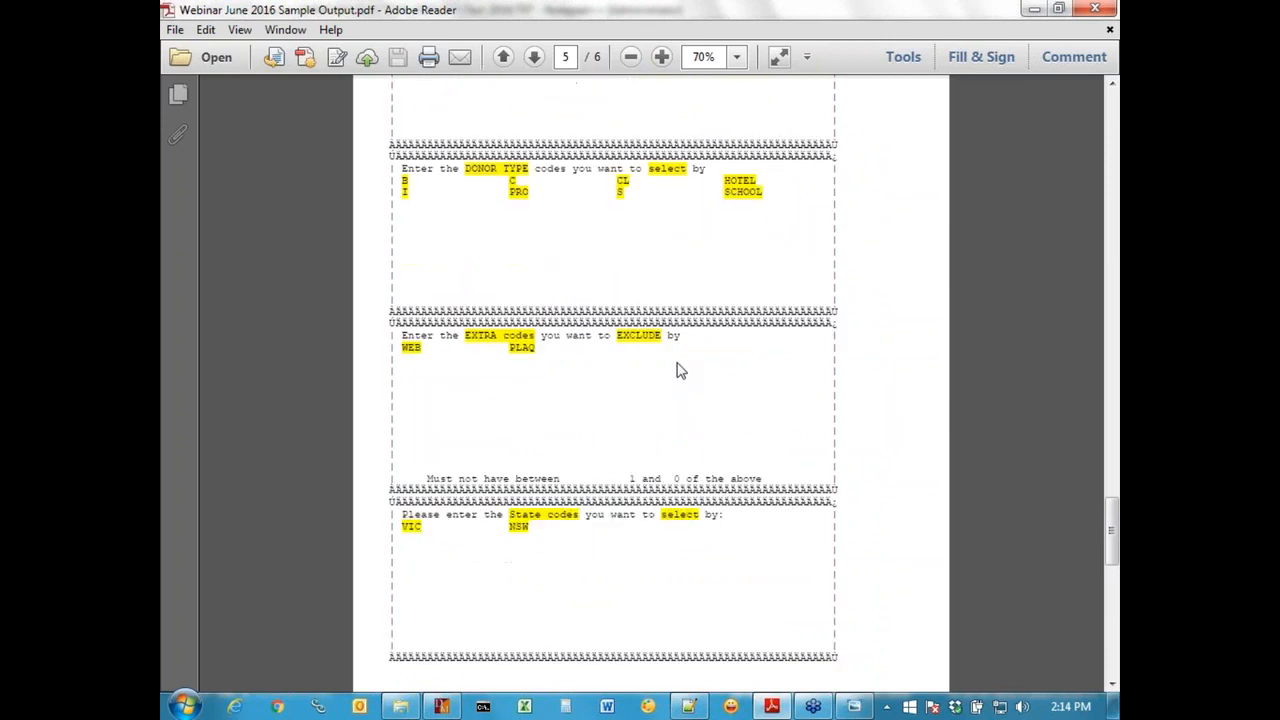
{"action": "scroll", "coordinate": [677, 370], "scroll_direction": "up", "scroll_amount": 2}
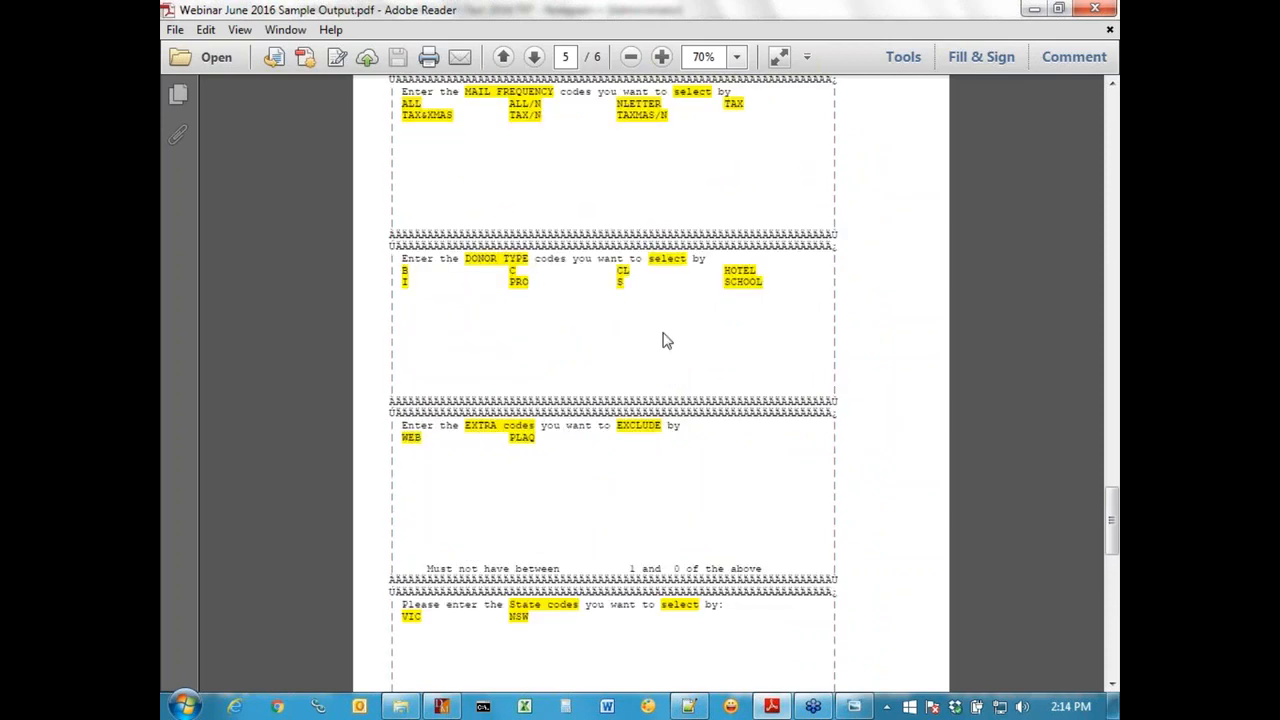
{"action": "scroll", "coordinate": [667, 341], "scroll_direction": "up", "scroll_amount": 3}
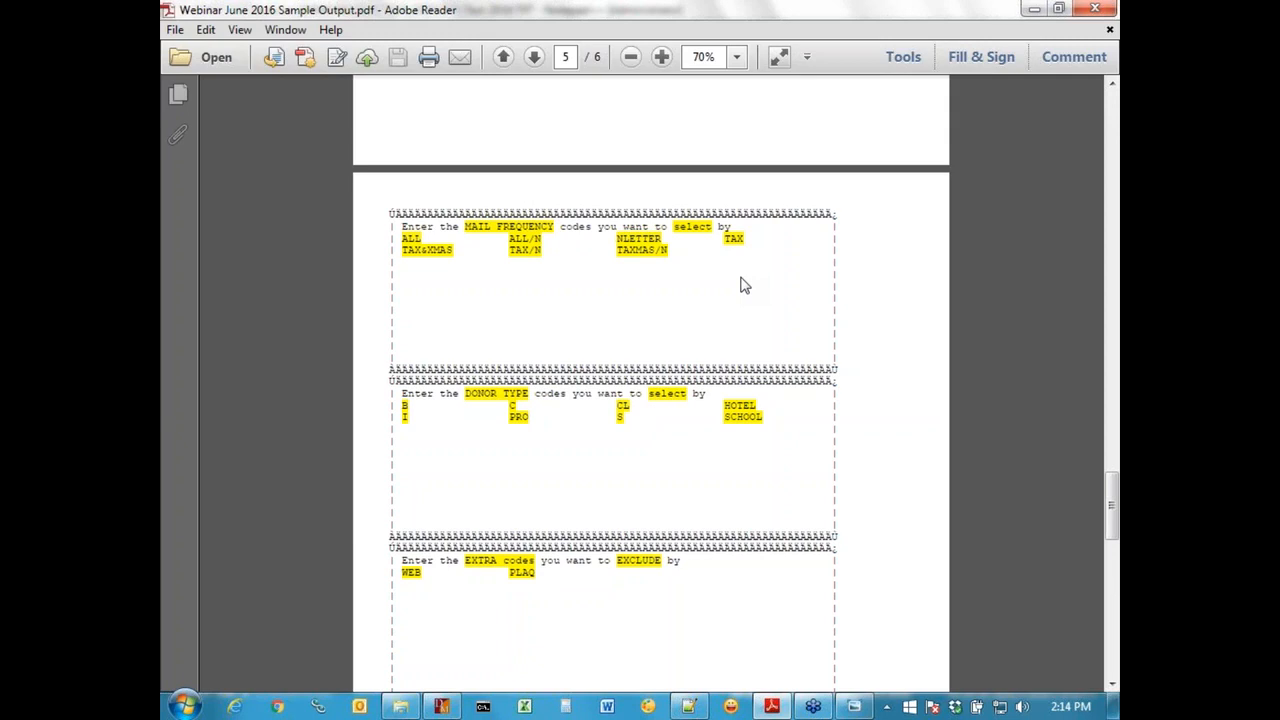
Step: Switch to Donman and start a new donor selection file named Test 3 without a saved selection format
{"action": "left_click", "coordinate": [443, 707]}
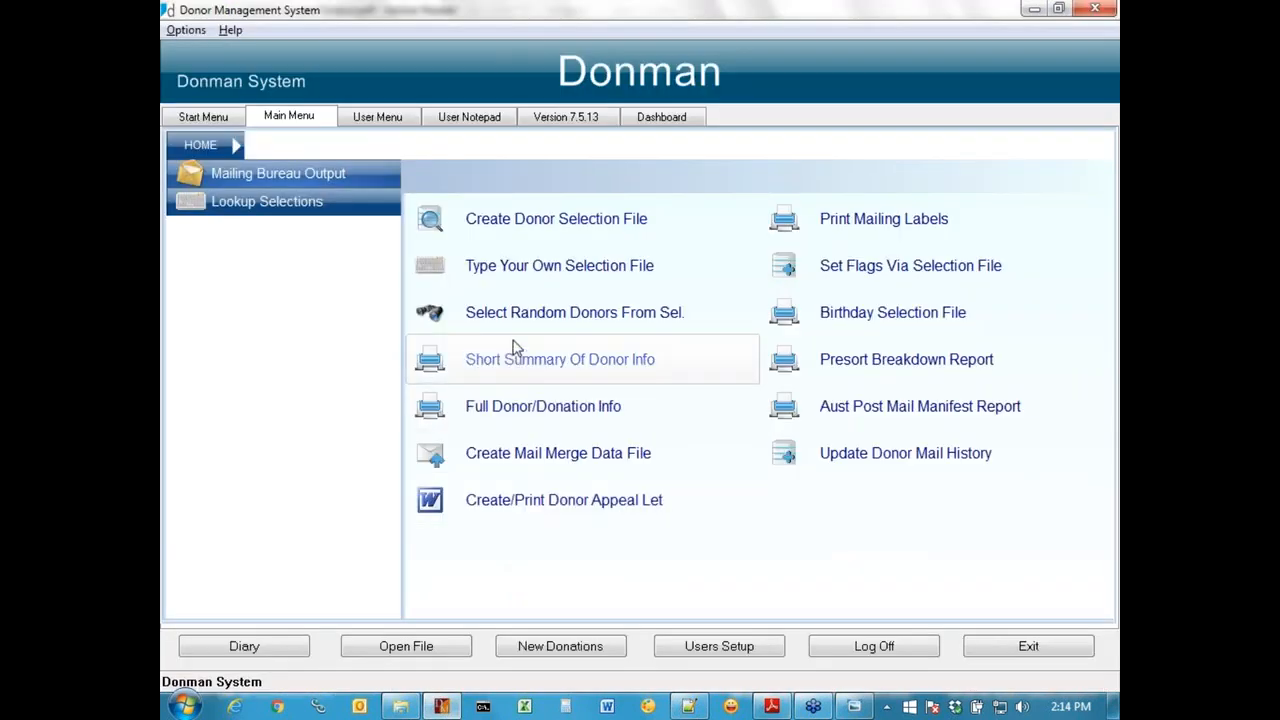
{"action": "left_click", "coordinate": [519, 229]}
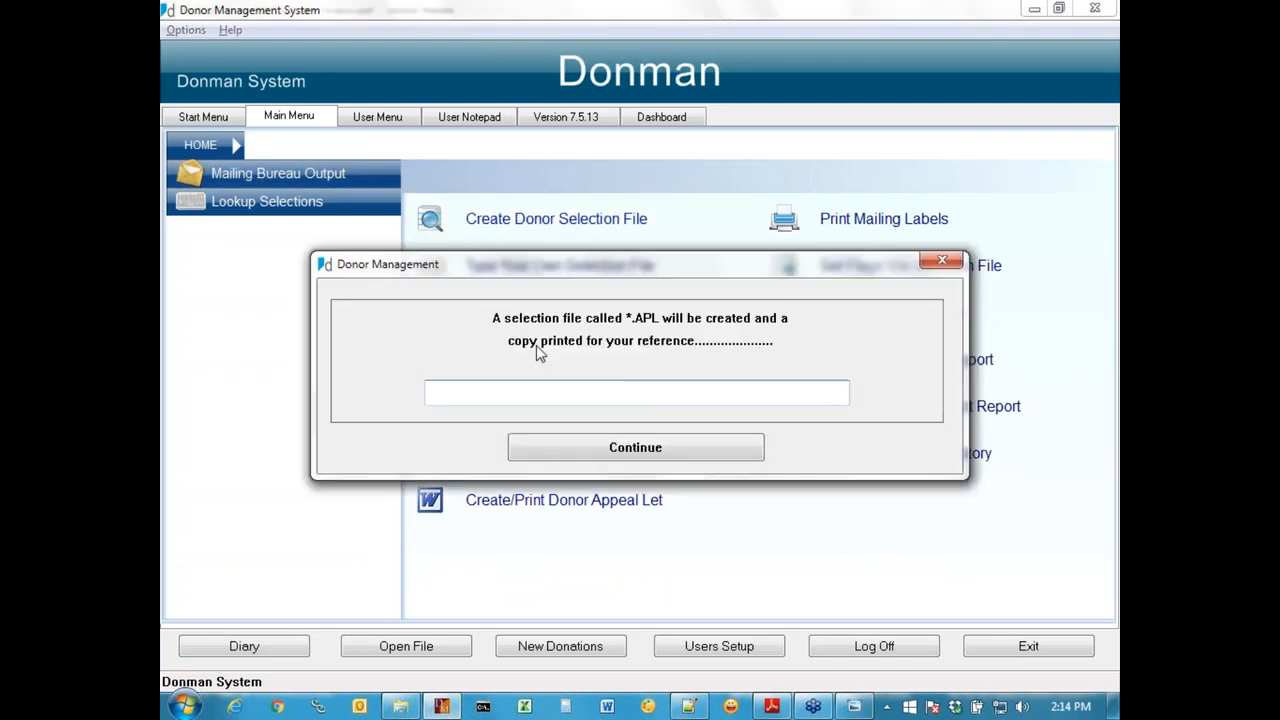
{"action": "left_click", "coordinate": [605, 449]}
{"action": "key", "text": "Return"}
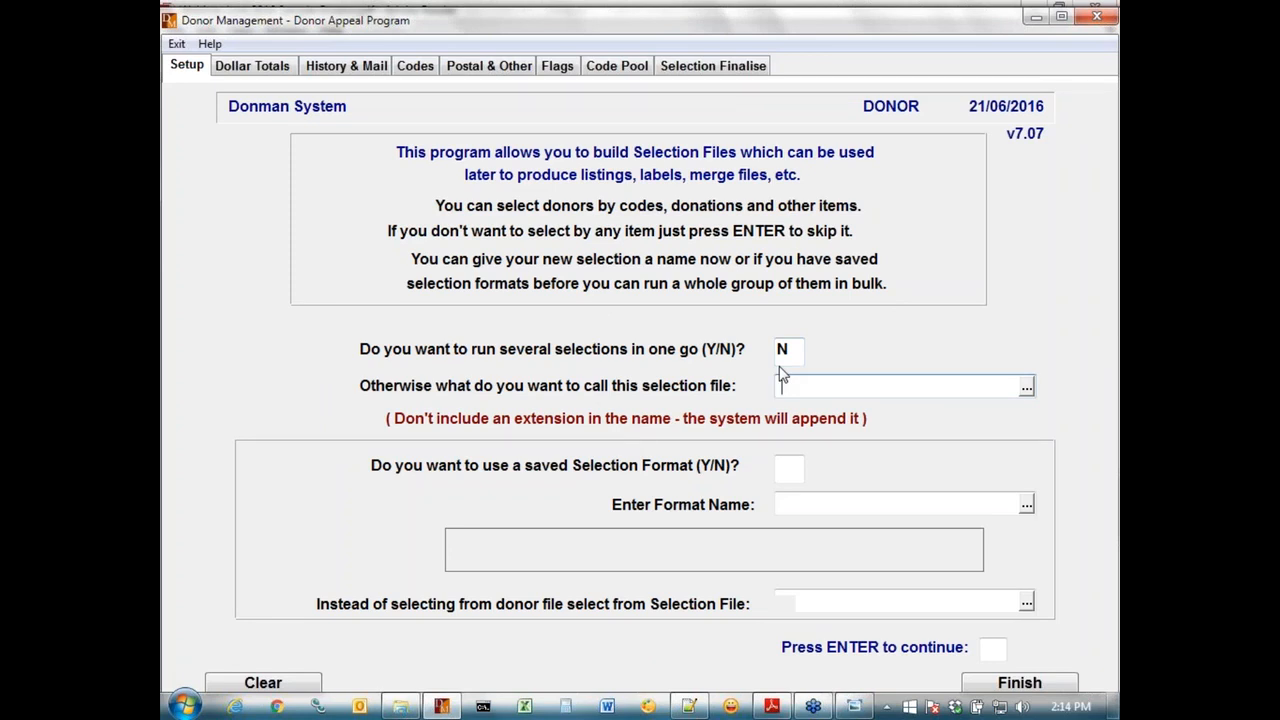
{"action": "type", "text": "Test 3"}
{"action": "key", "text": "Return"}
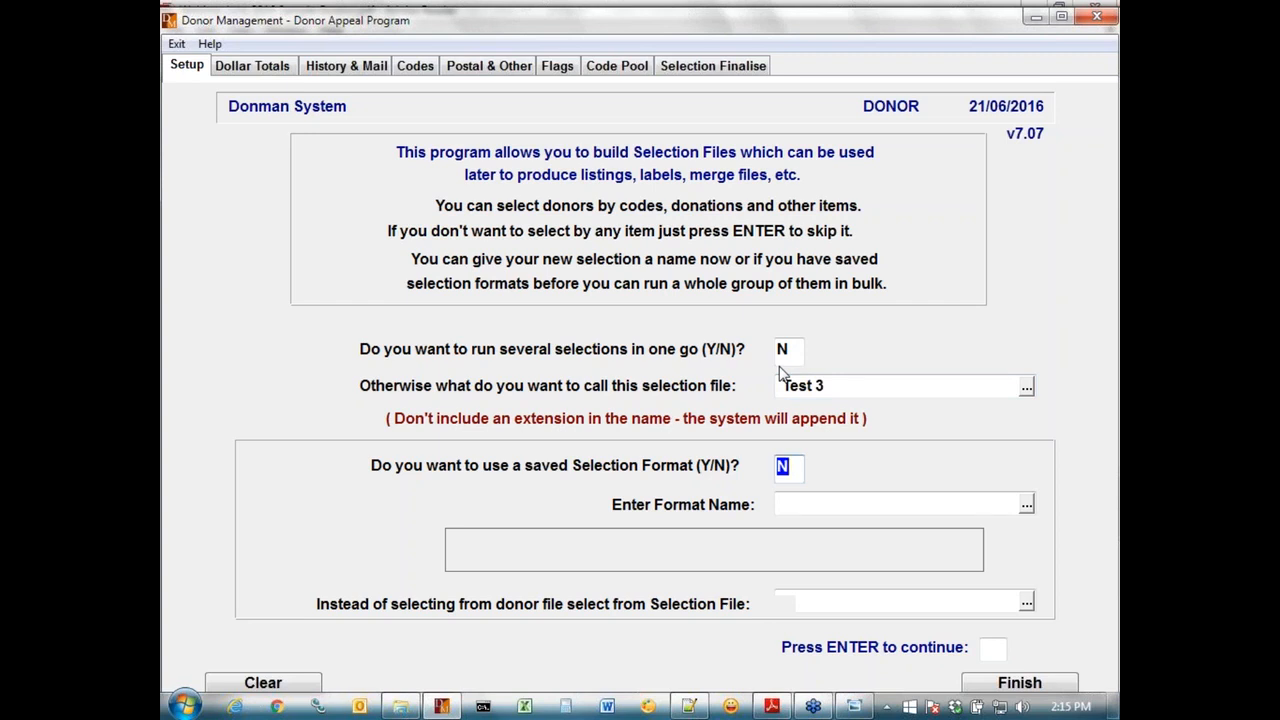
{"action": "key", "text": "Return"}
Step: Choose mn1 as the selection file to select from instead of the donor file, and exit the selection setup
{"action": "left_click", "coordinate": [827, 606]}
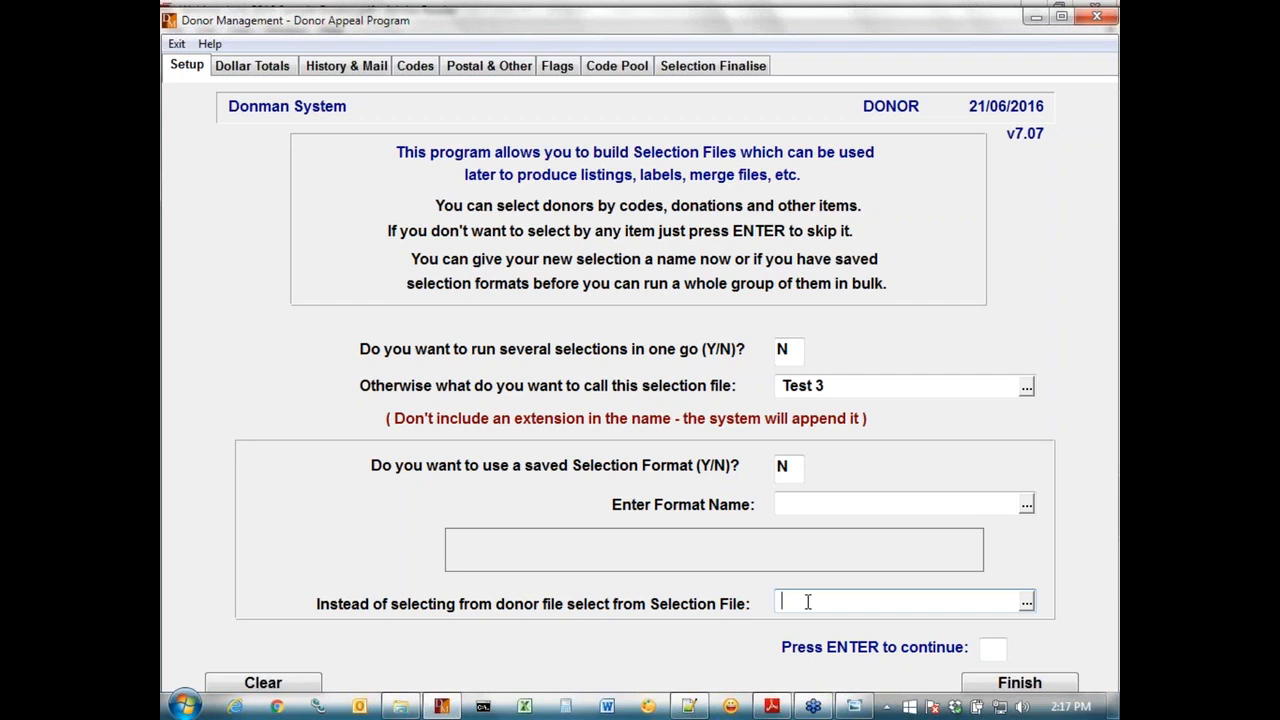
{"action": "left_click", "coordinate": [1027, 602]}
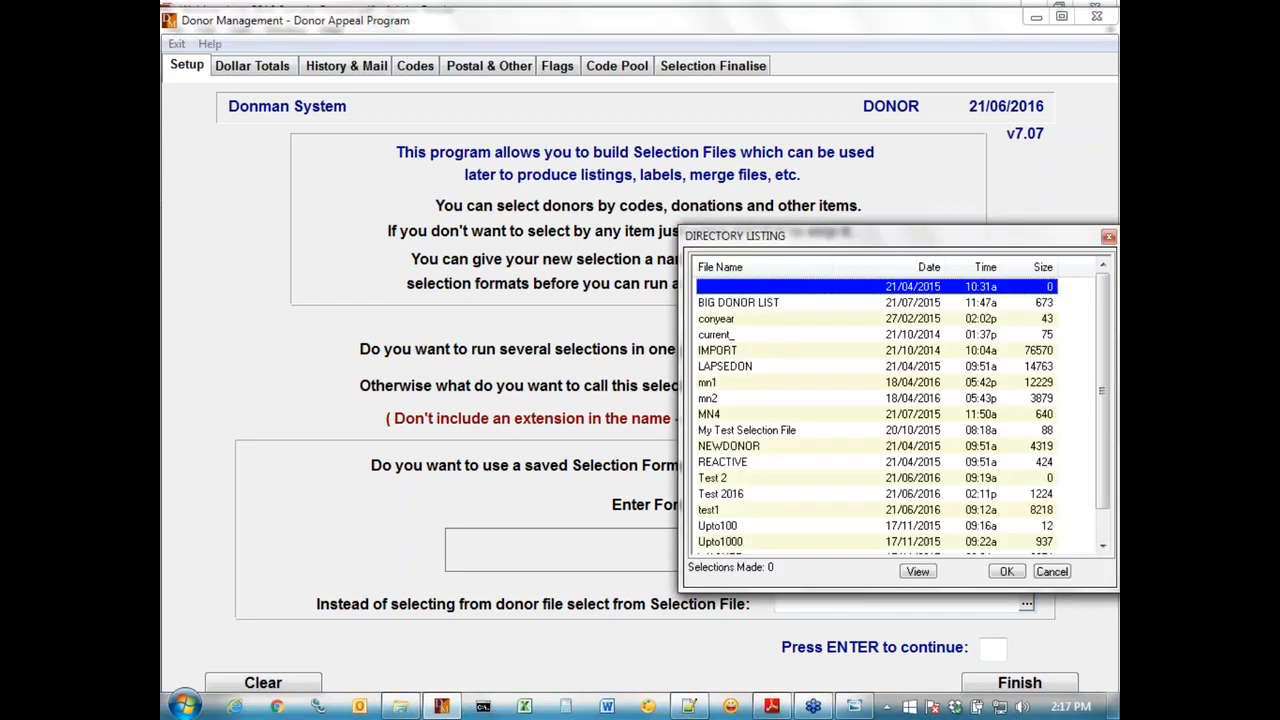
{"action": "left_click", "coordinate": [738, 302]}
{"action": "key", "text": "Down"}
{"action": "key", "text": "Down"}
{"action": "key", "text": "Down"}
{"action": "key", "text": "Down"}
{"action": "key", "text": "Down"}
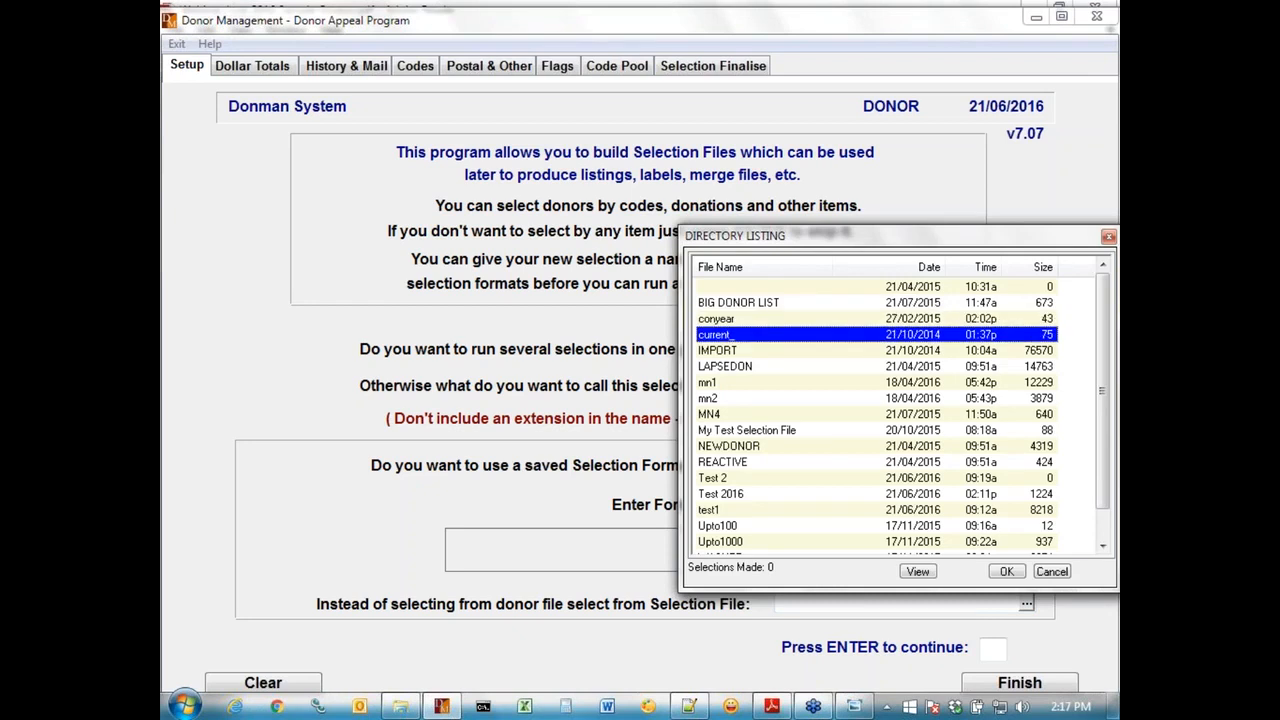
{"action": "key", "text": "Return"}
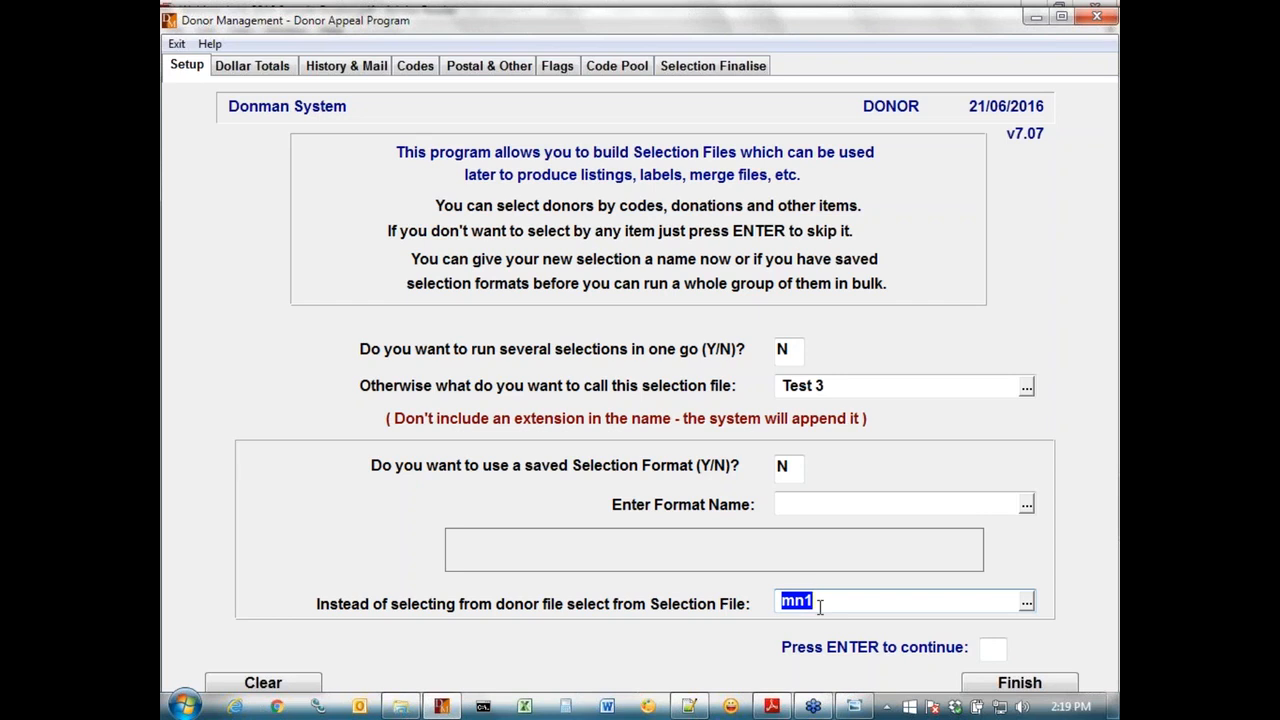
{"action": "key", "text": "Escape"}
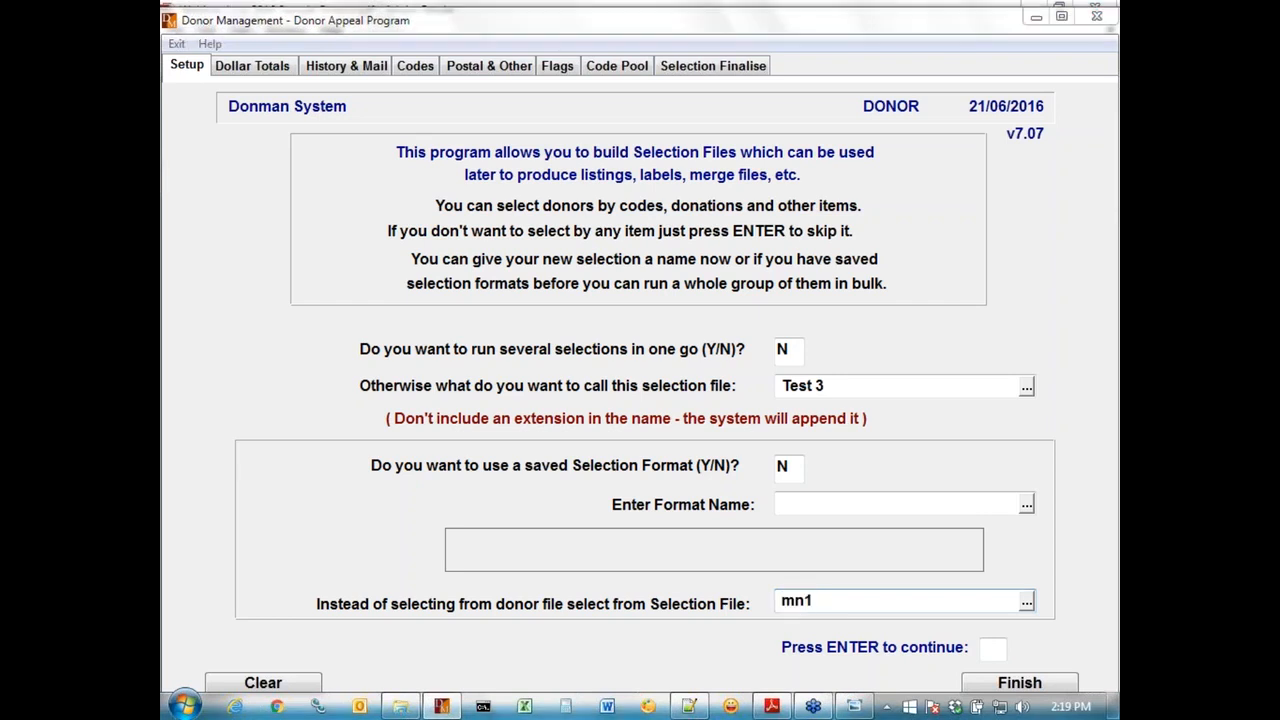
{"action": "left_click", "coordinate": [701, 425]}
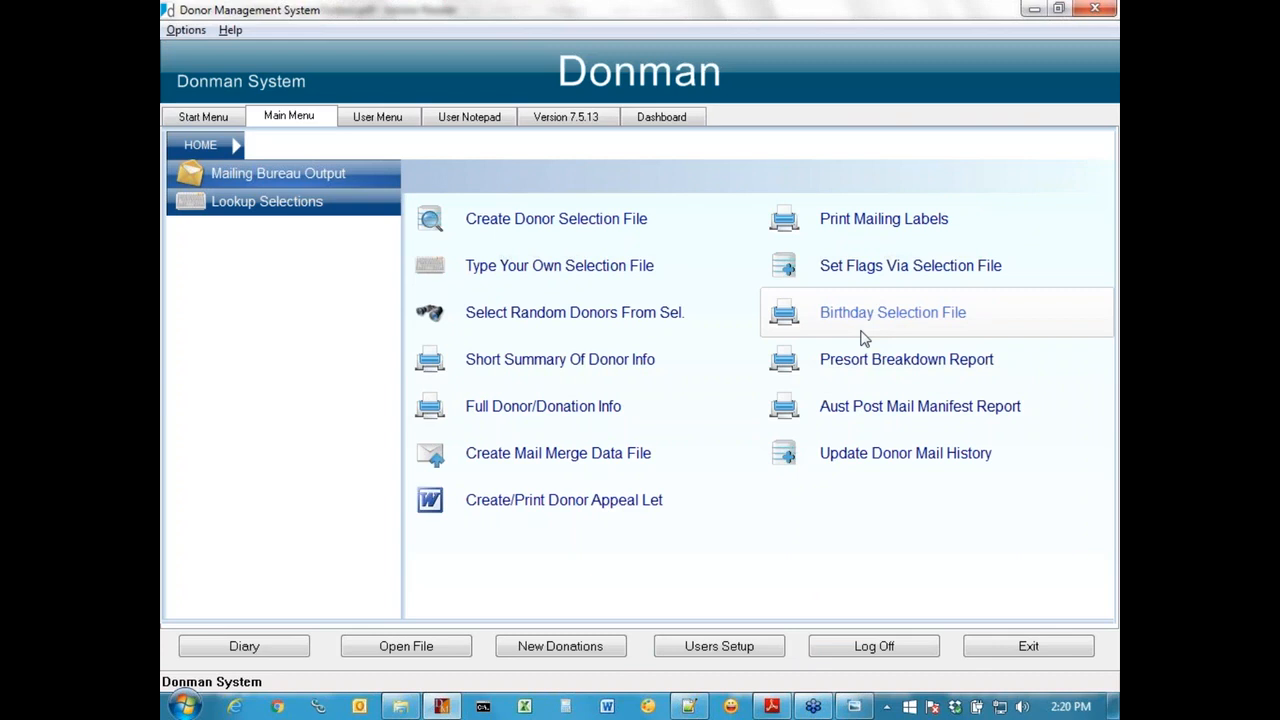
Step: View the Birthday Selection File options, close them and reopen Create Donor Selection File
{"action": "left_click", "coordinate": [863, 335]}
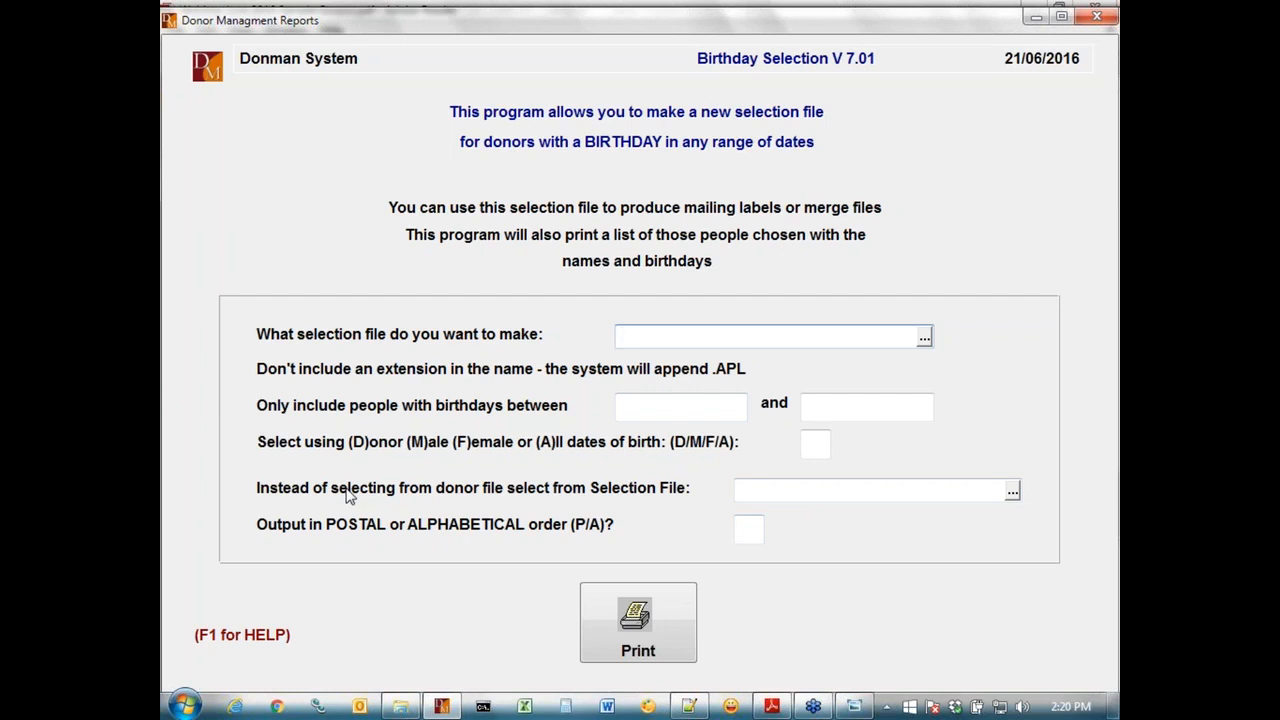
{"action": "key", "text": "Escape"}
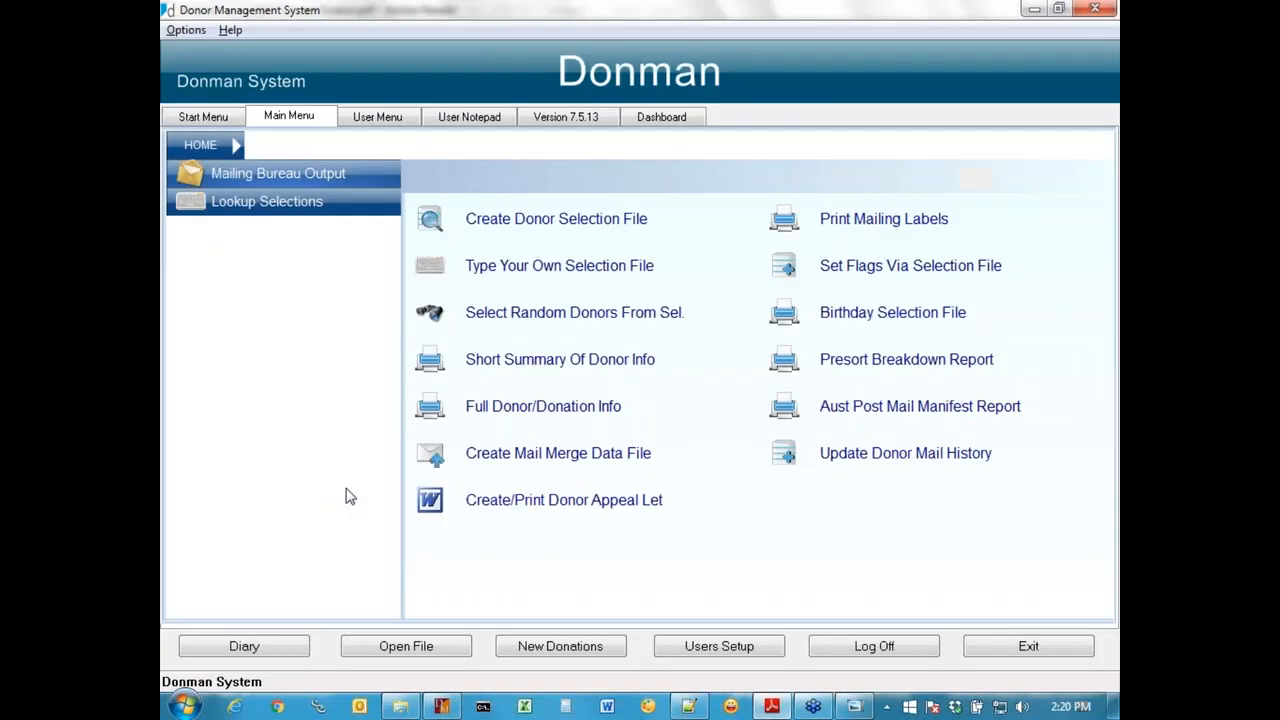
{"action": "left_click", "coordinate": [556, 226]}
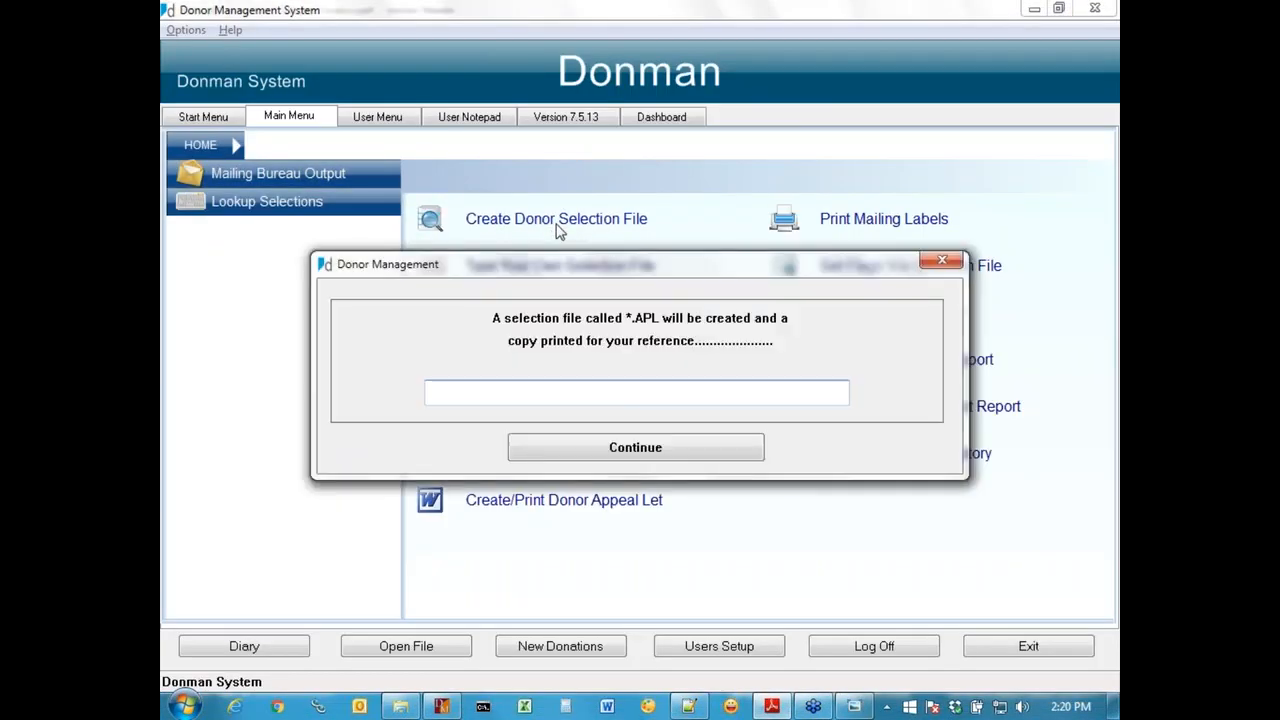
{"action": "left_click", "coordinate": [612, 455]}
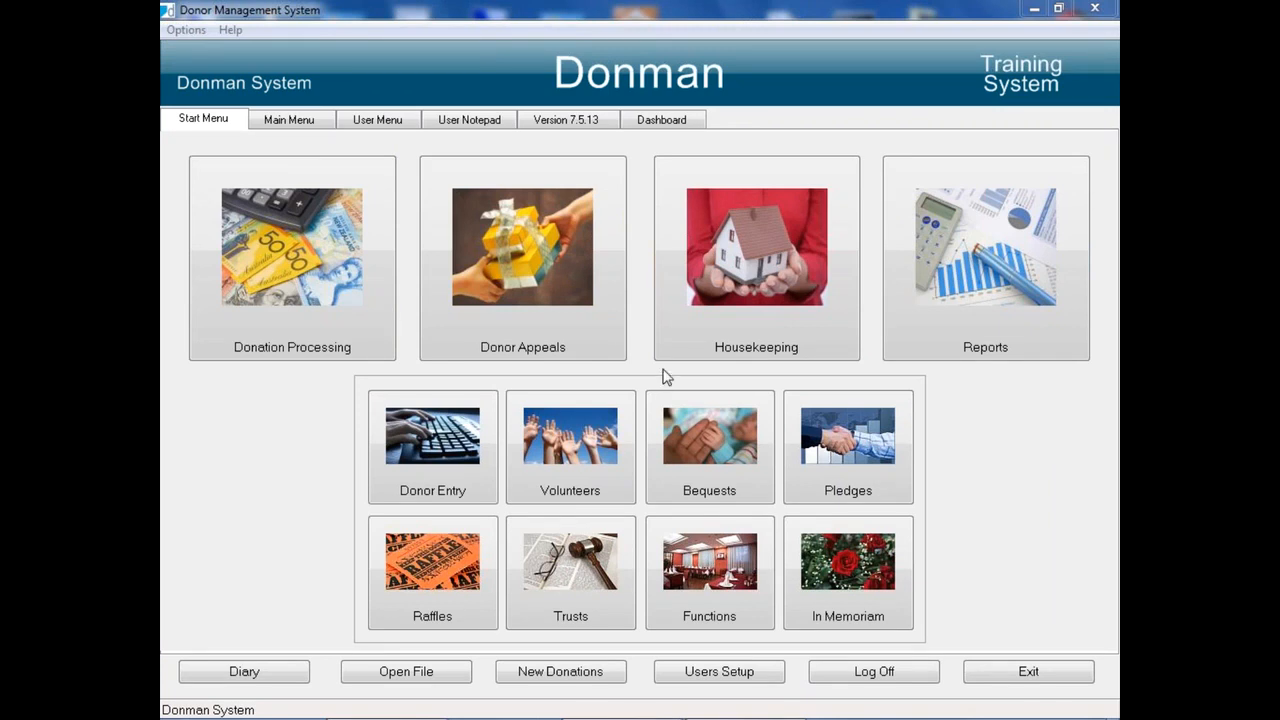
Step: From Donor Appeals in the training system, start a donor selection file named Test Tax Appeal, overwriting the existing file
{"action": "left_click", "coordinate": [503, 279]}
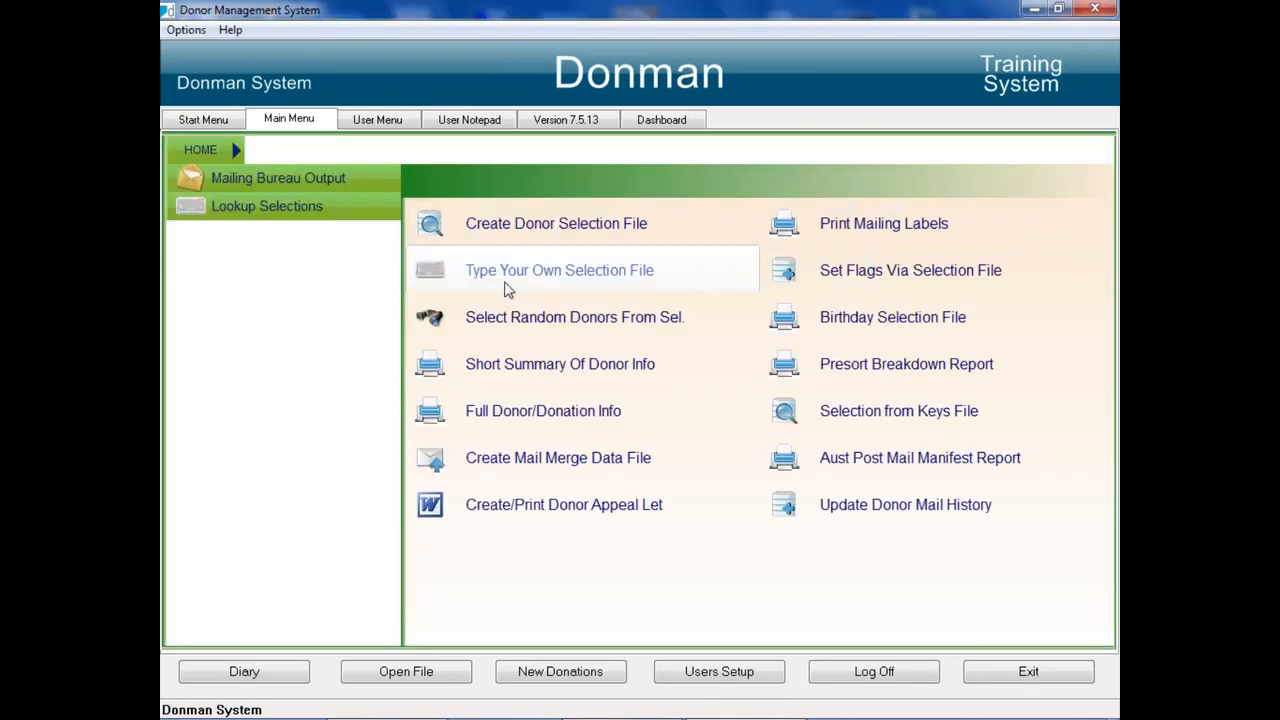
{"action": "left_click", "coordinate": [530, 224]}
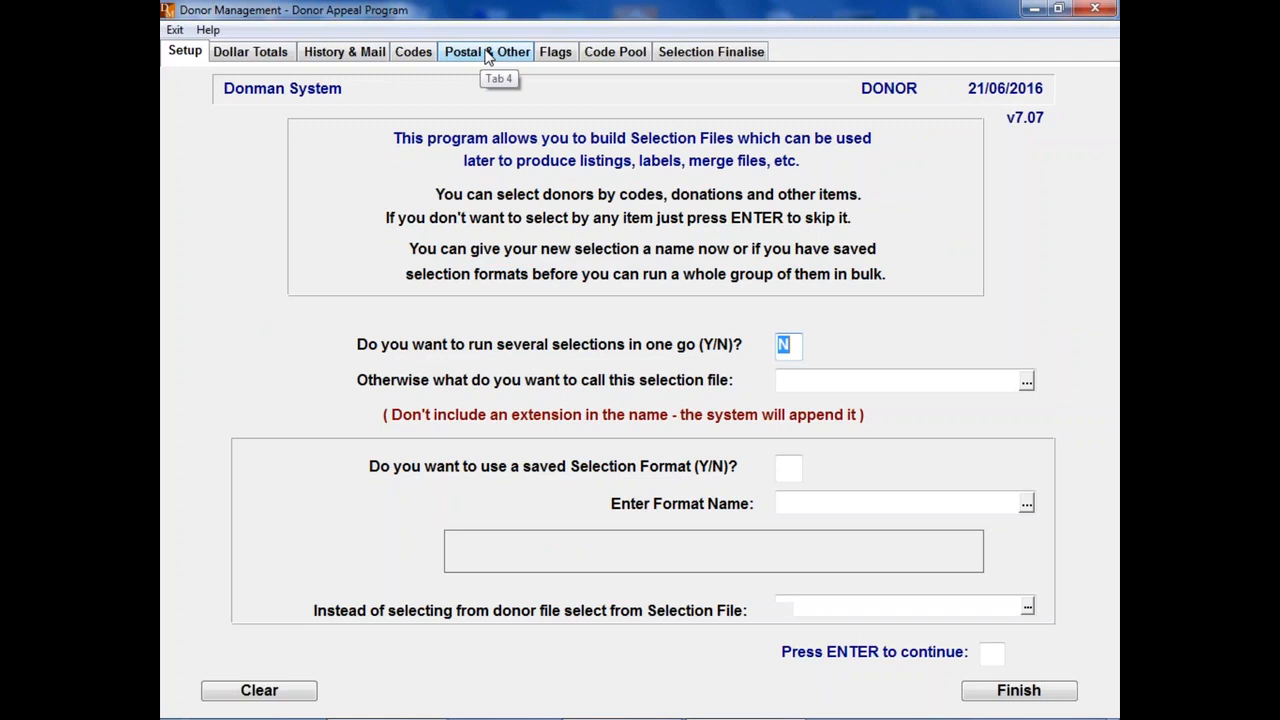
{"action": "left_click", "coordinate": [816, 386]}
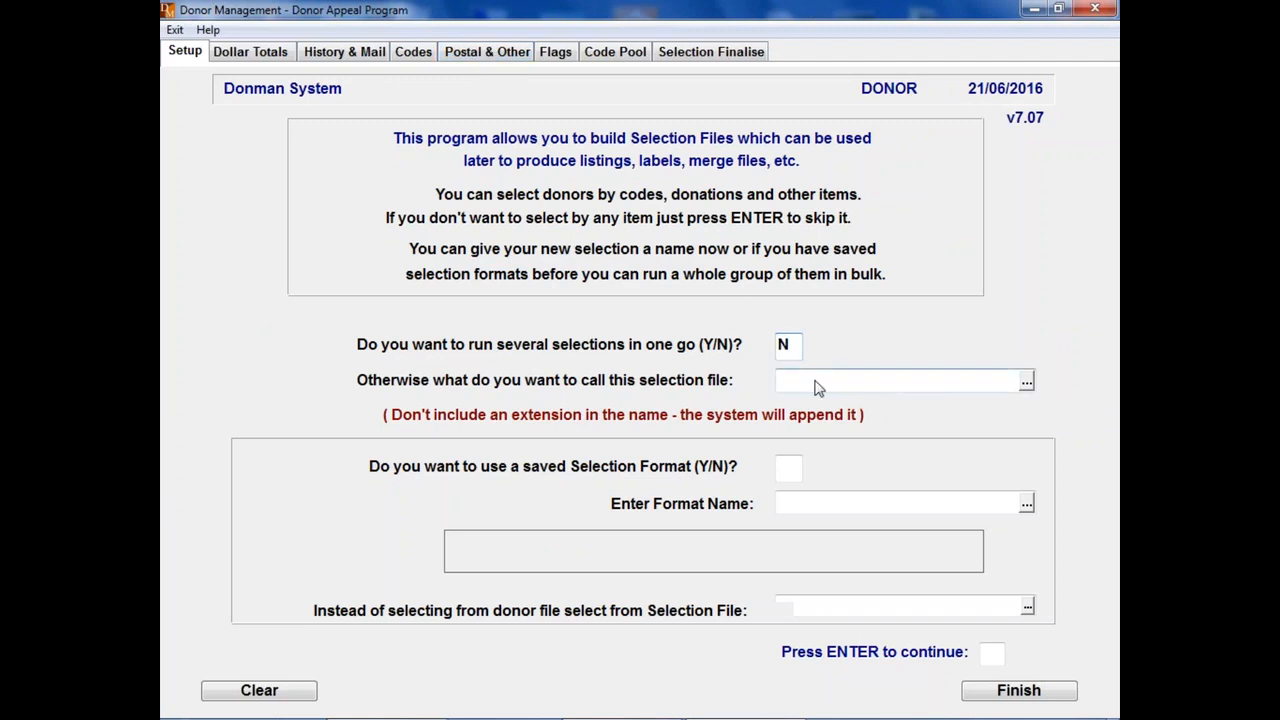
{"action": "type", "text": "Test Tax Appeal"}
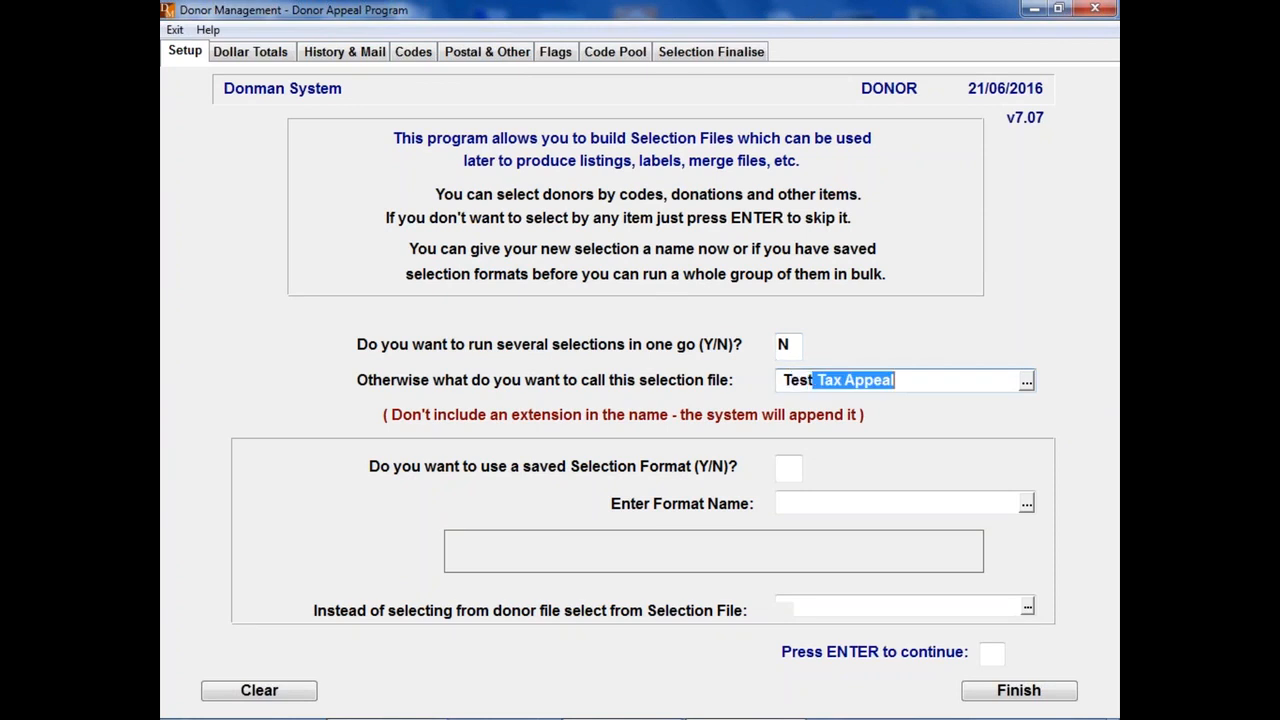
{"action": "key", "text": "Return"}
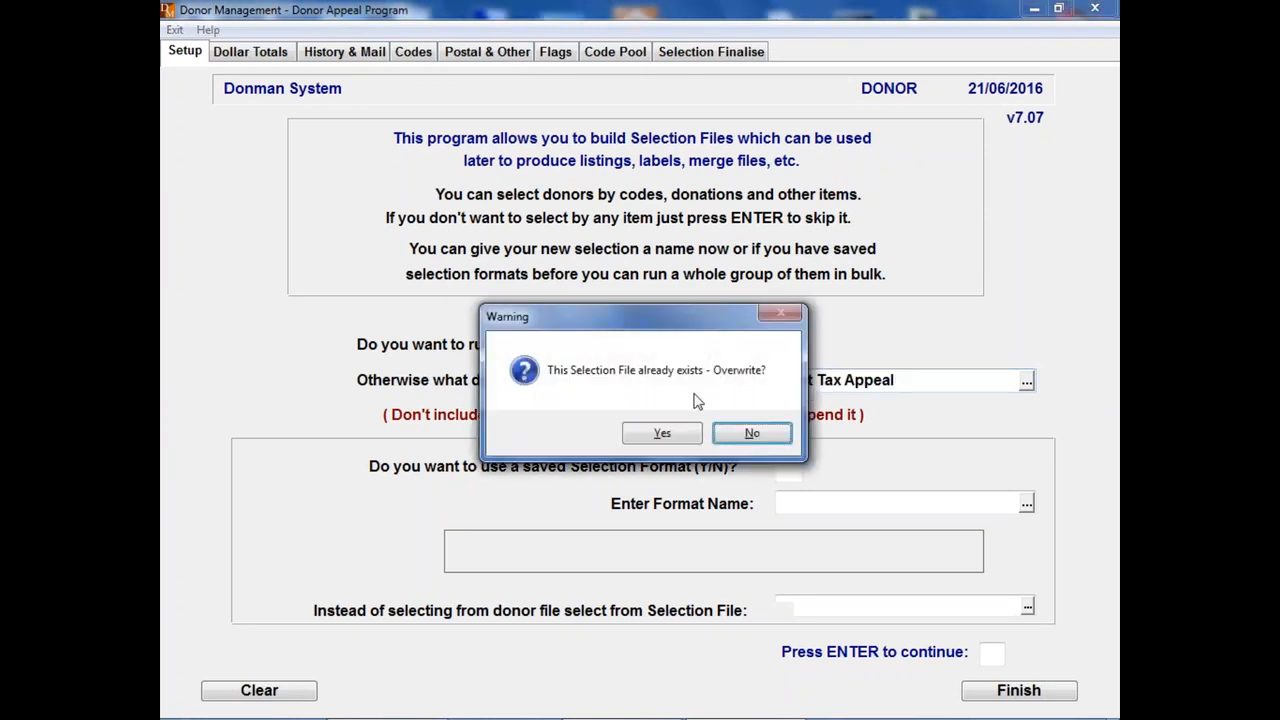
{"action": "left_click", "coordinate": [661, 433]}
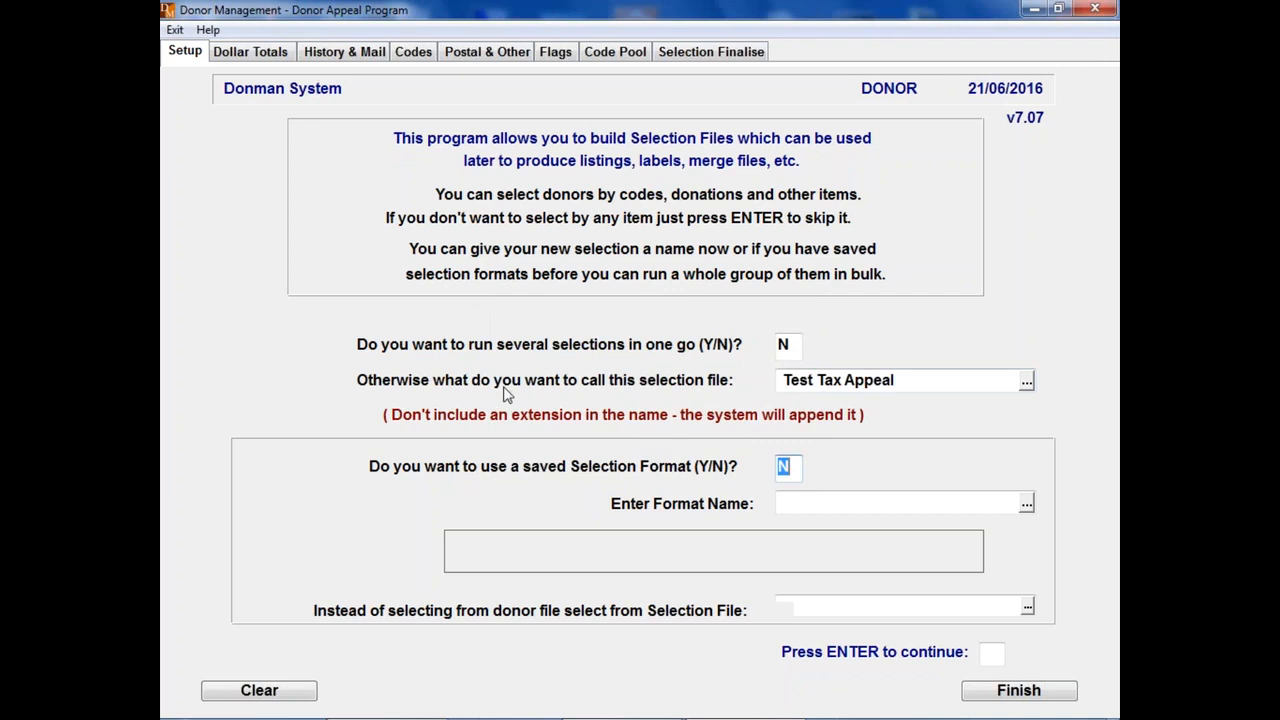
Step: Look through the dollar totals, history and mail, codes, and postal and other selection criteria
{"action": "left_click", "coordinate": [264, 52]}
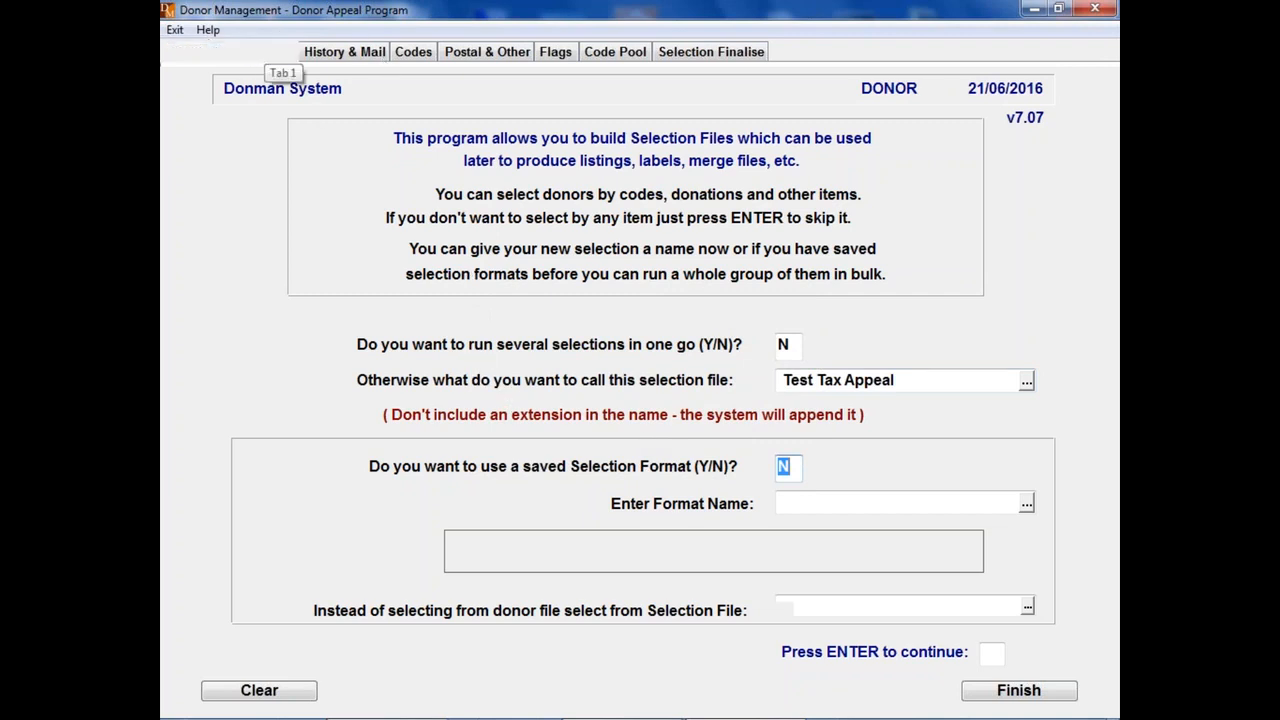
{"action": "left_click", "coordinate": [661, 433]}
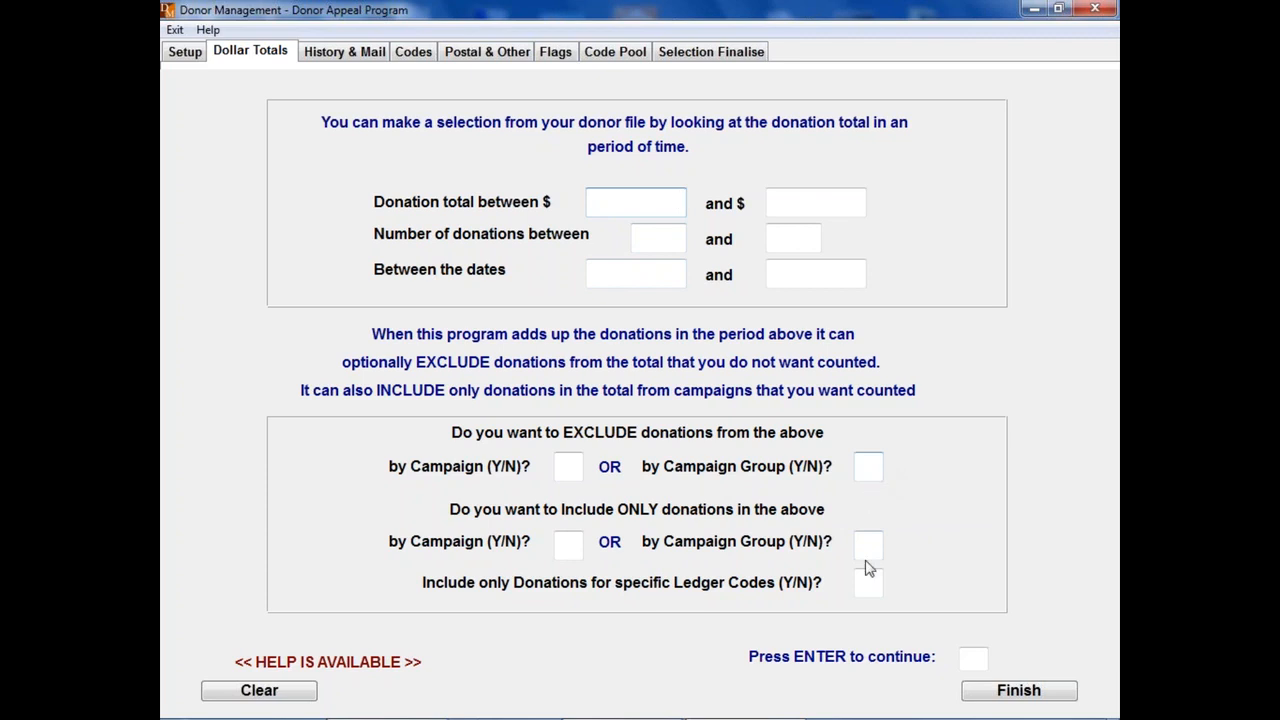
{"action": "left_click", "coordinate": [350, 58]}
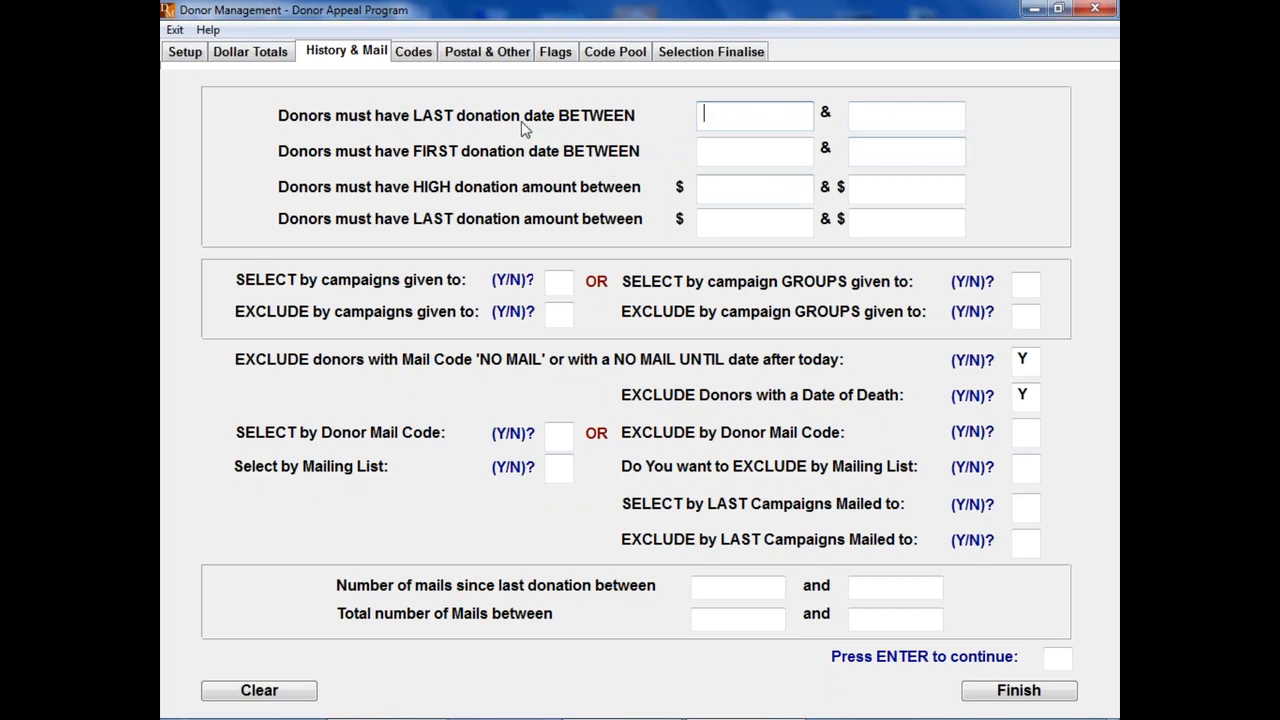
{"action": "left_click", "coordinate": [413, 54]}
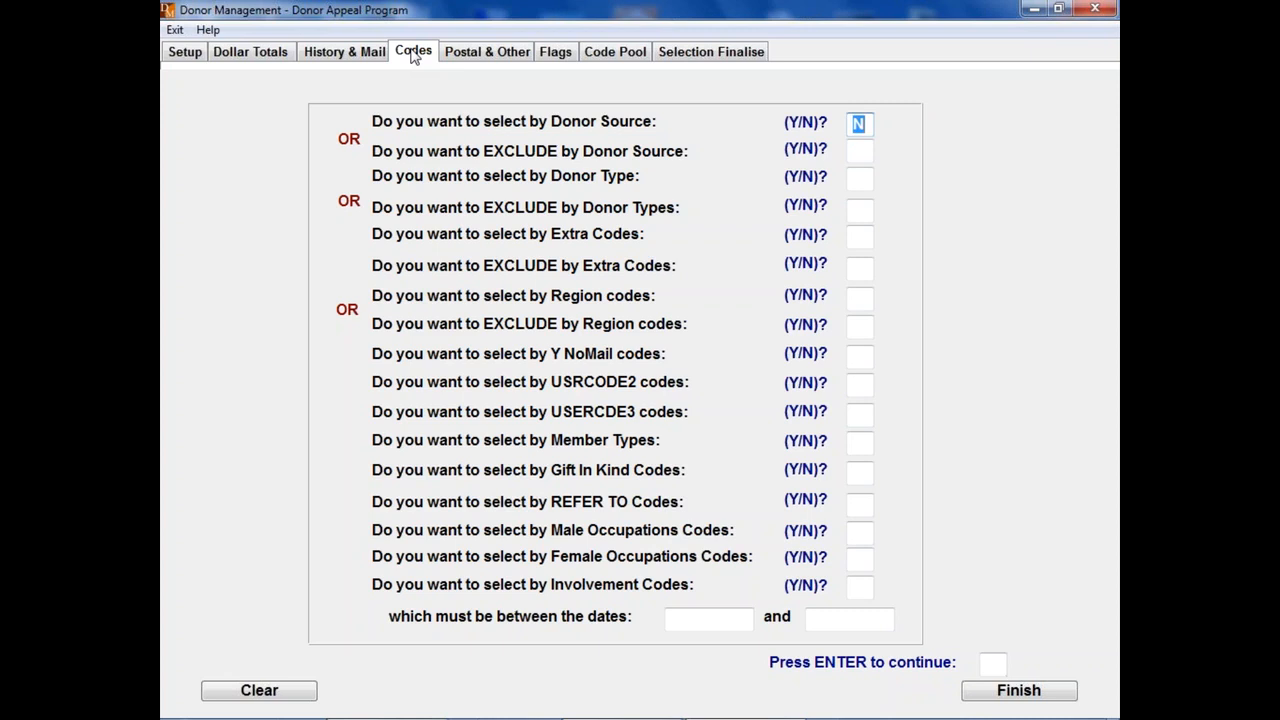
{"action": "left_click", "coordinate": [490, 56]}
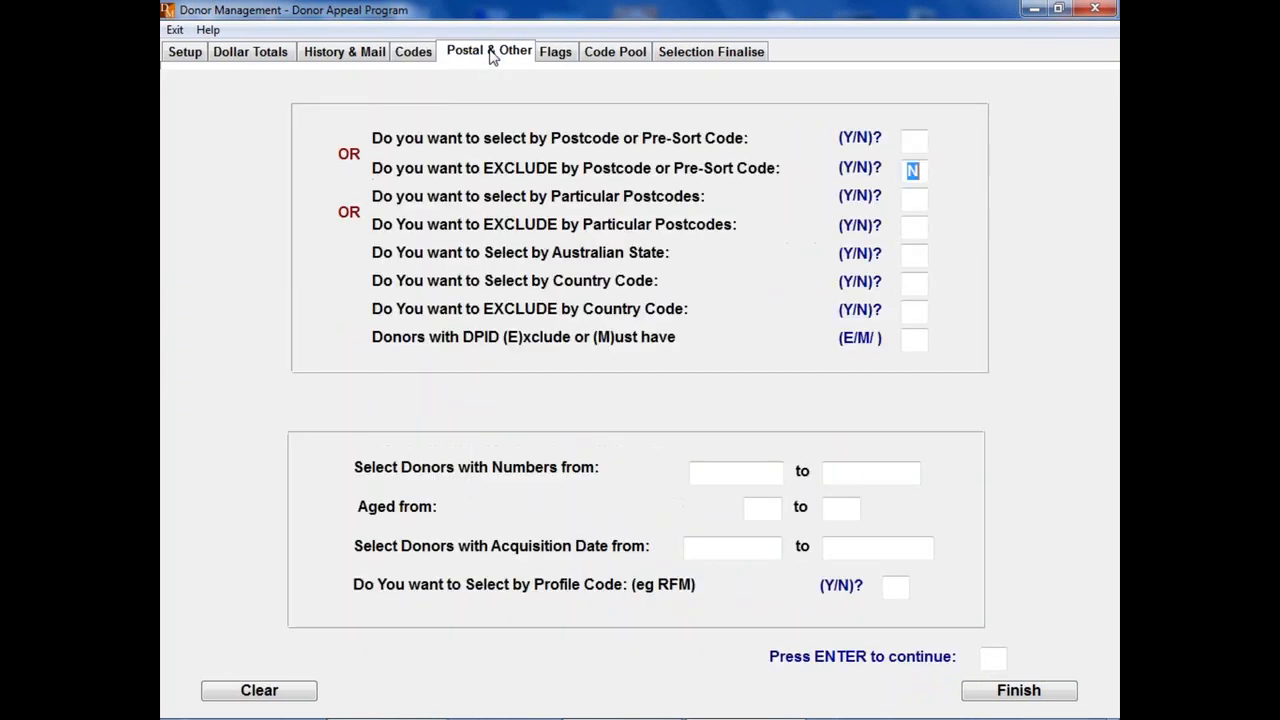
Step: View the donor source code list for selecting donors, then finish without entering any source codes
{"action": "left_click", "coordinate": [415, 55]}
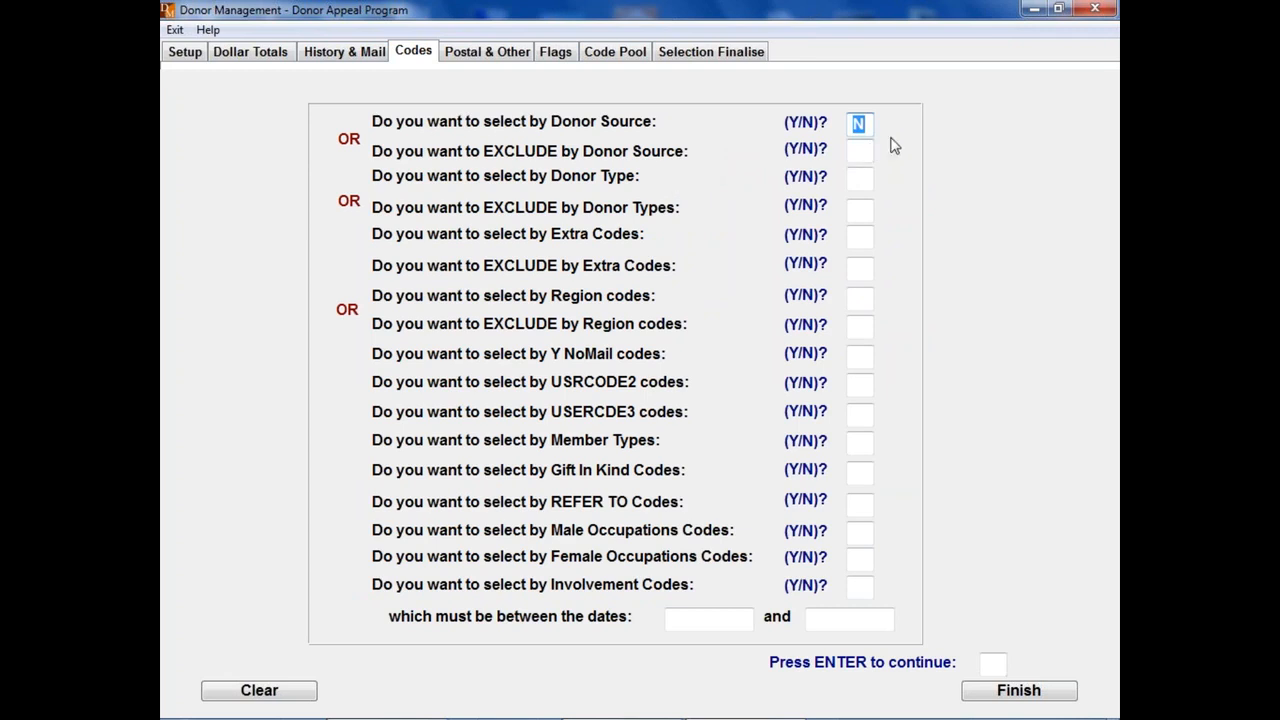
{"action": "type", "text": "Y"}
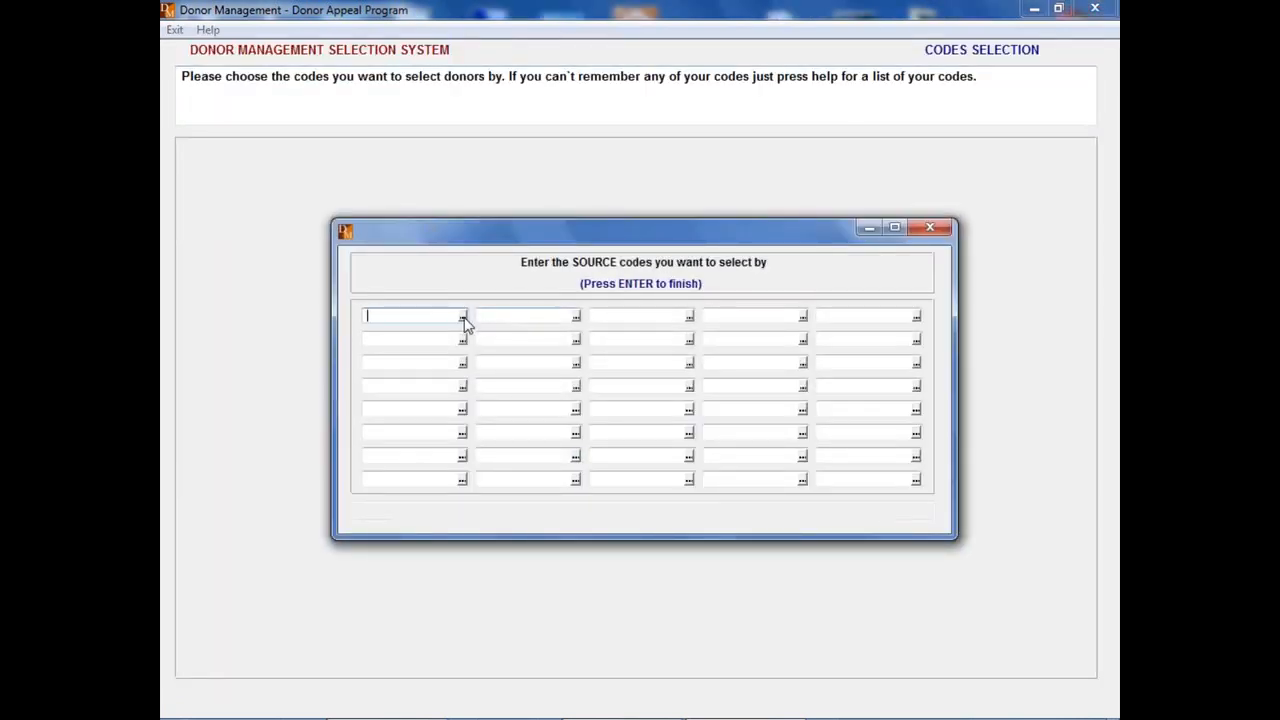
{"action": "left_click", "coordinate": [462, 317]}
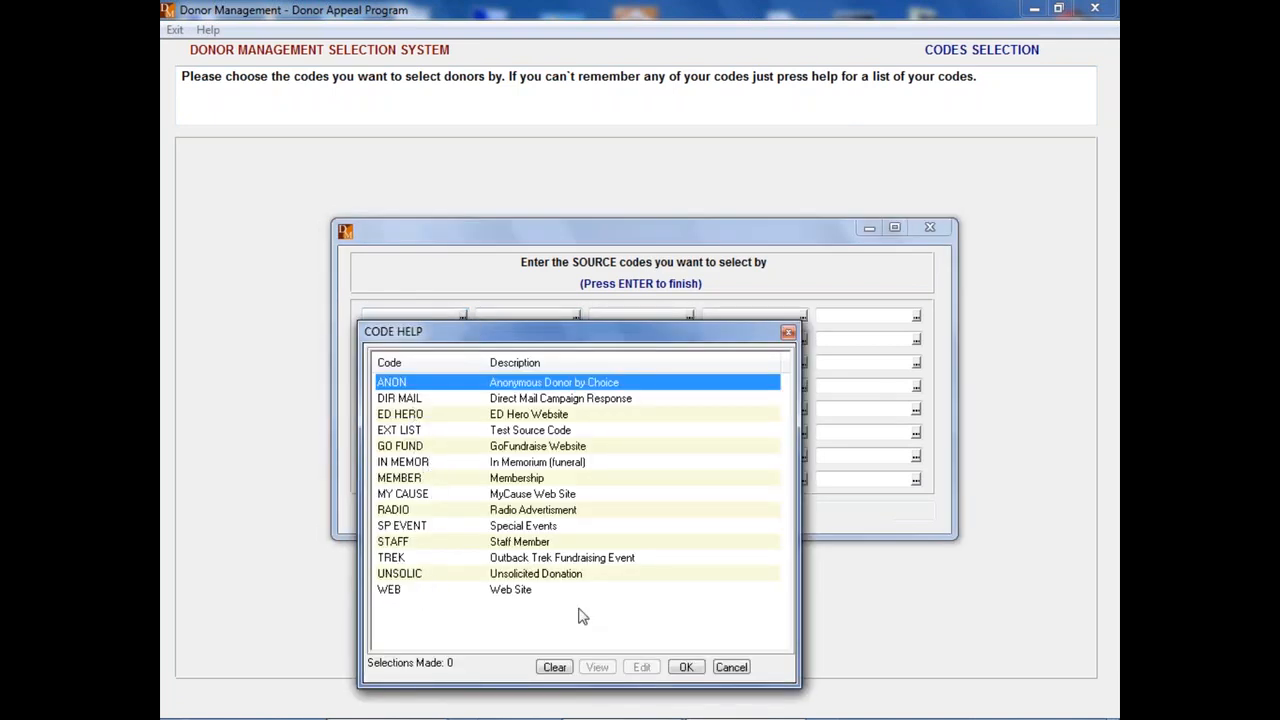
{"action": "left_click", "coordinate": [736, 668]}
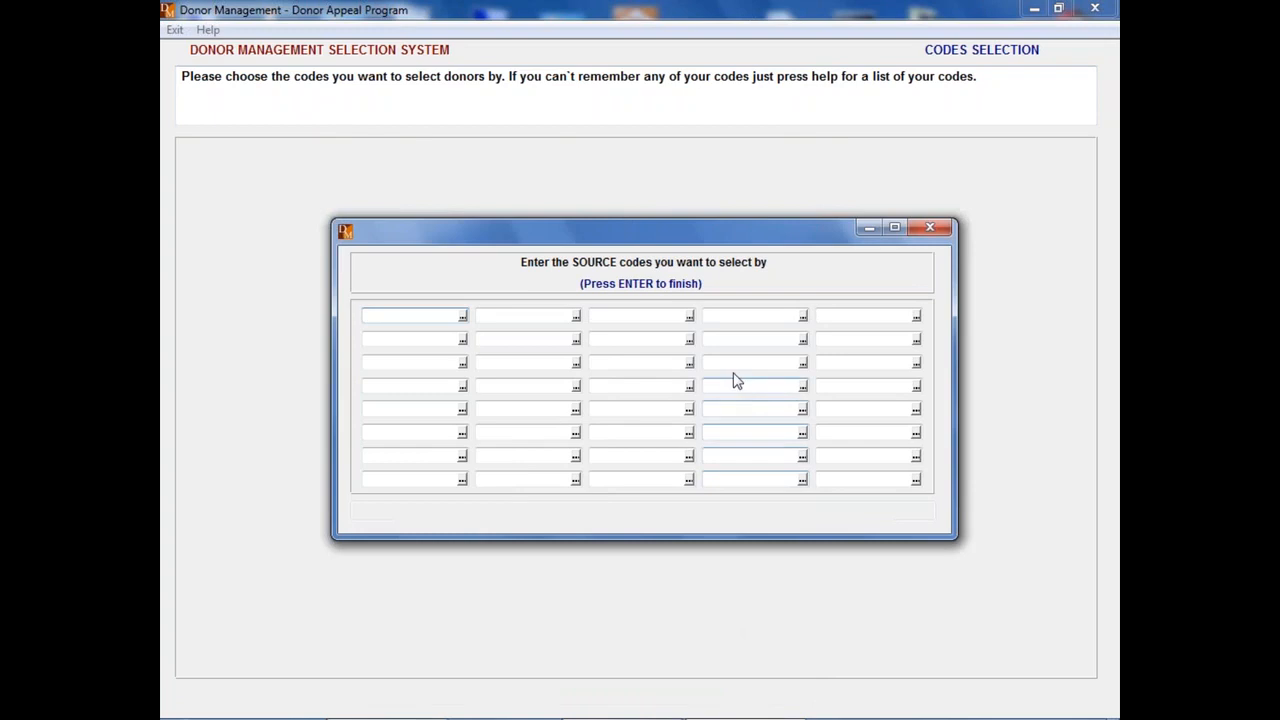
{"action": "key", "text": "Return"}
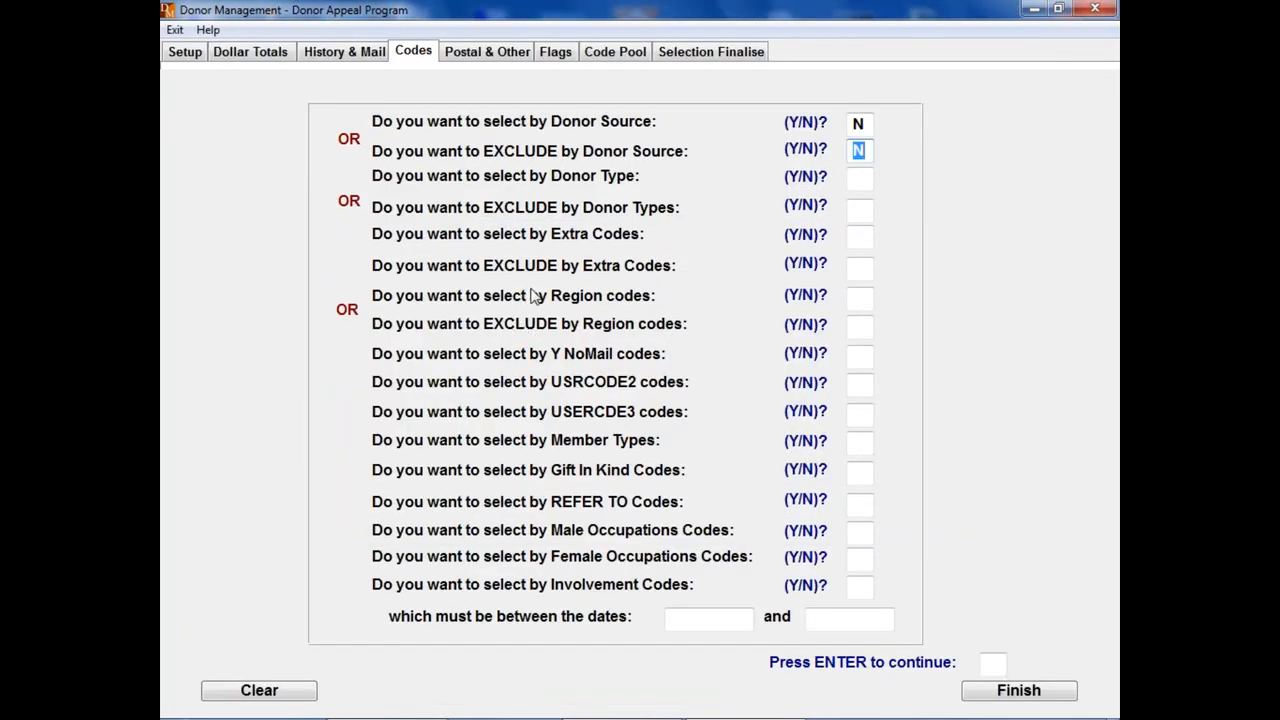
{"action": "left_click", "coordinate": [866, 299]}
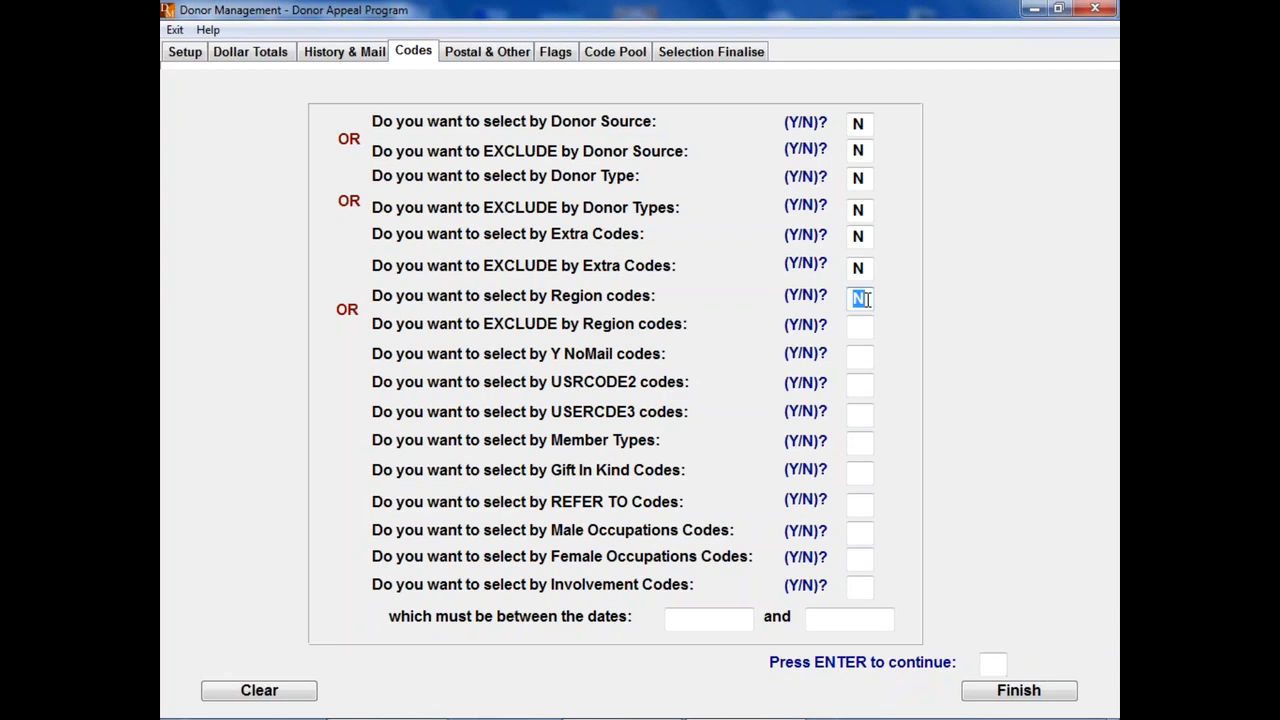
{"action": "left_click", "coordinate": [490, 55]}
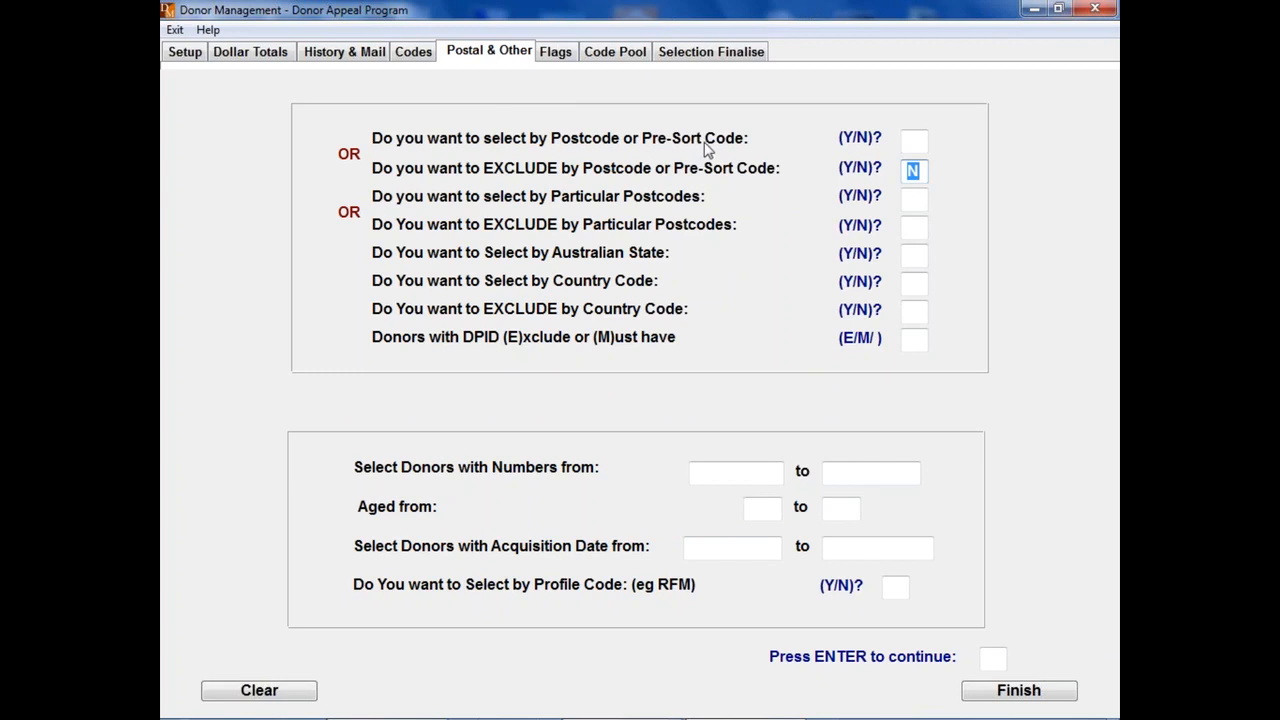
{"action": "left_click", "coordinate": [913, 143]}
{"action": "type", "text": "Y"}
{"action": "key", "text": "Return"}
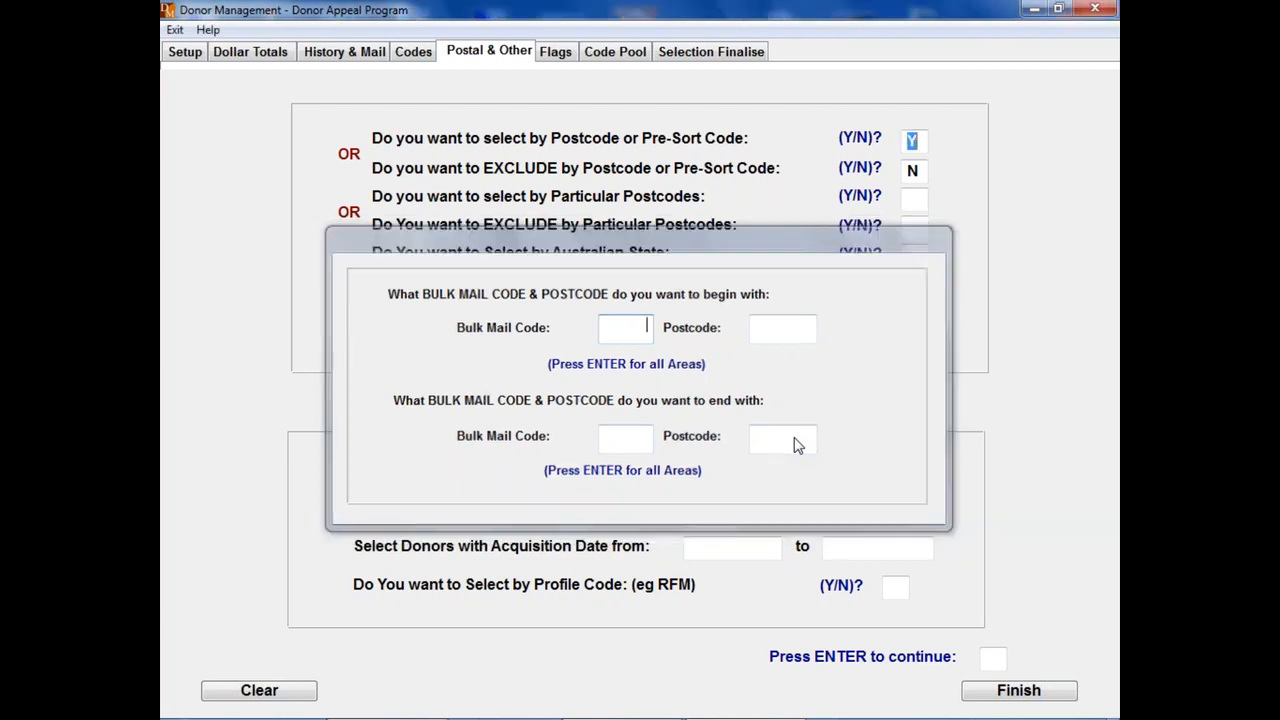
{"action": "key", "text": "Escape"}
{"action": "left_click", "coordinate": [698, 433]}
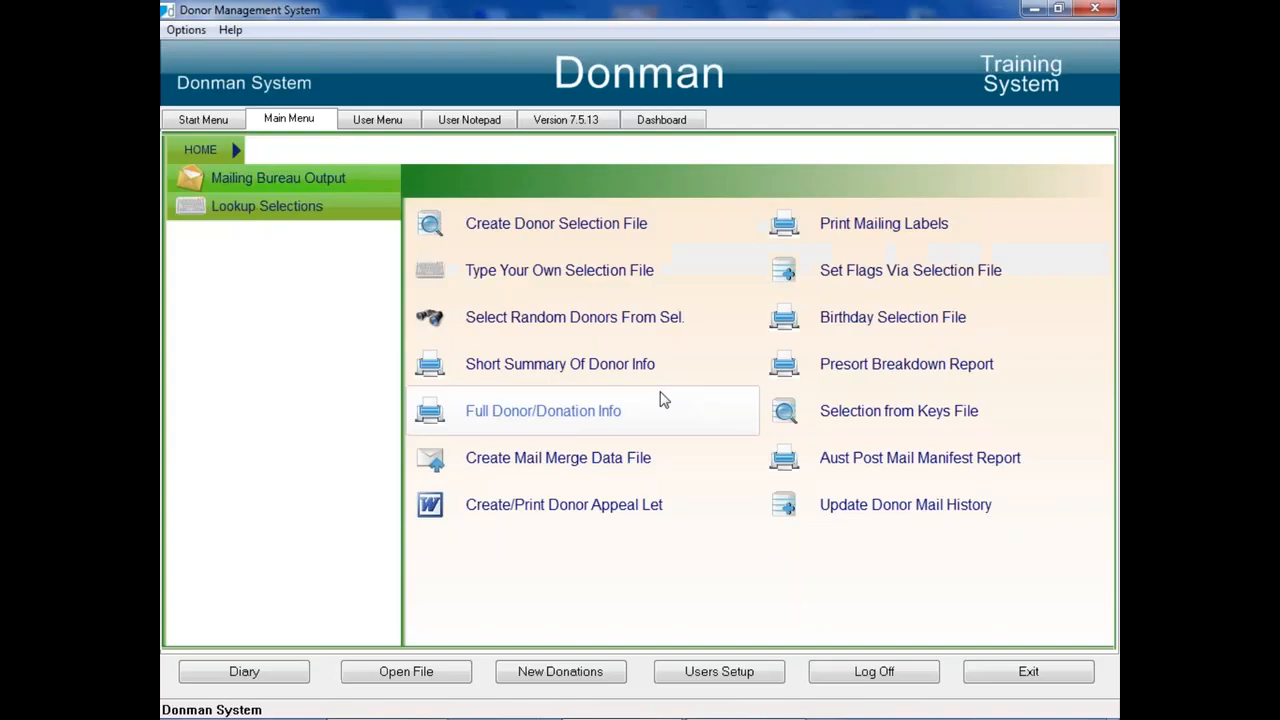
Step: Examine the presort code on the donor record in Donor Entry, and exit Donor Add/Edit
{"action": "left_click", "coordinate": [198, 120]}
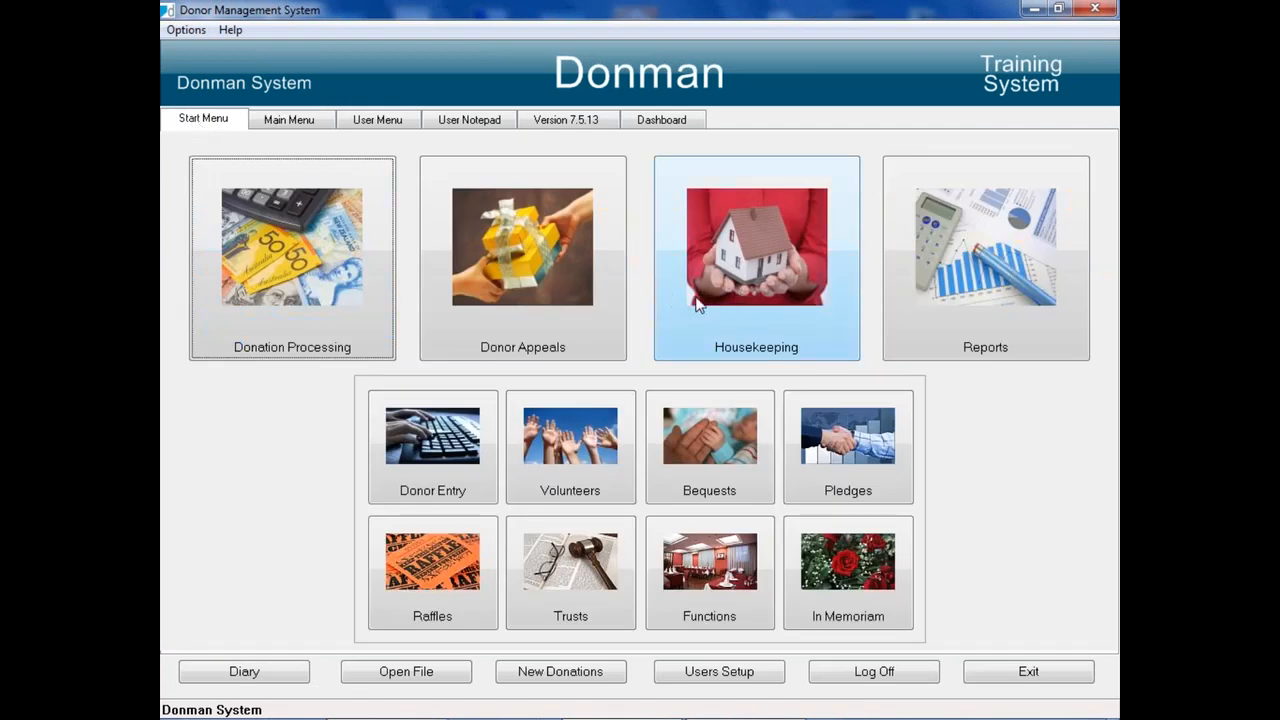
{"action": "left_click", "coordinate": [452, 447]}
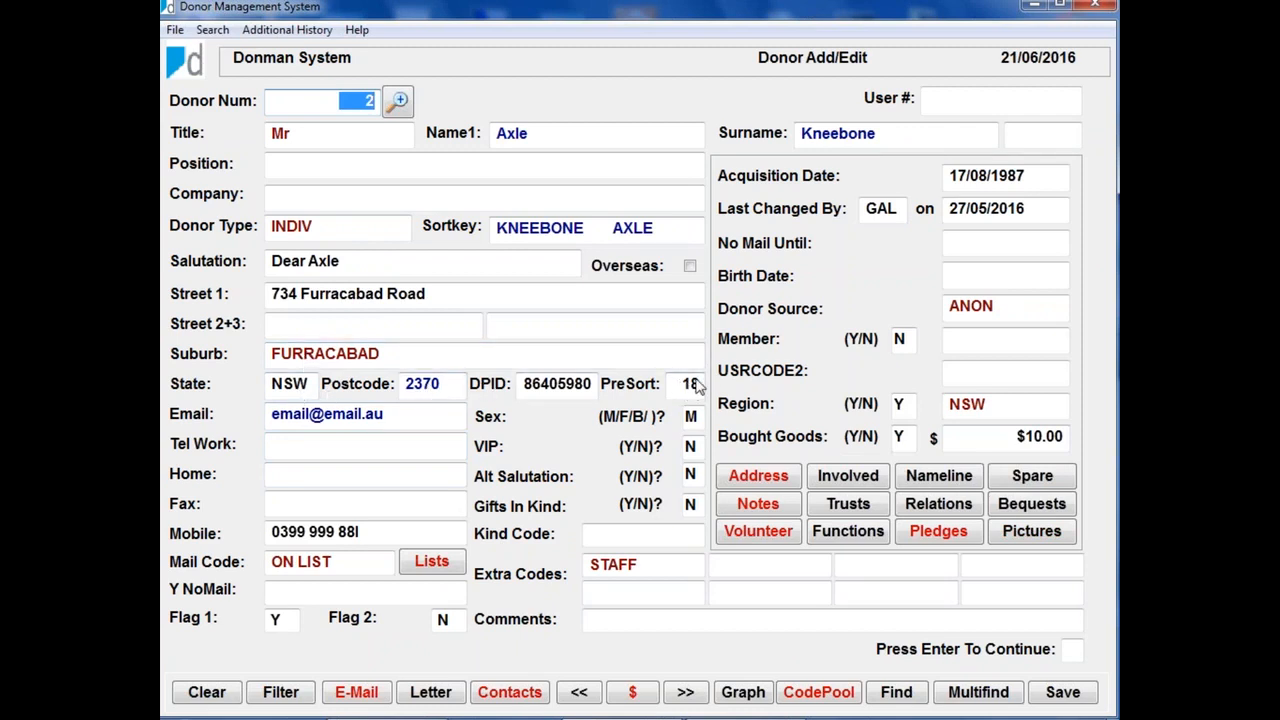
{"action": "key", "text": "Escape"}
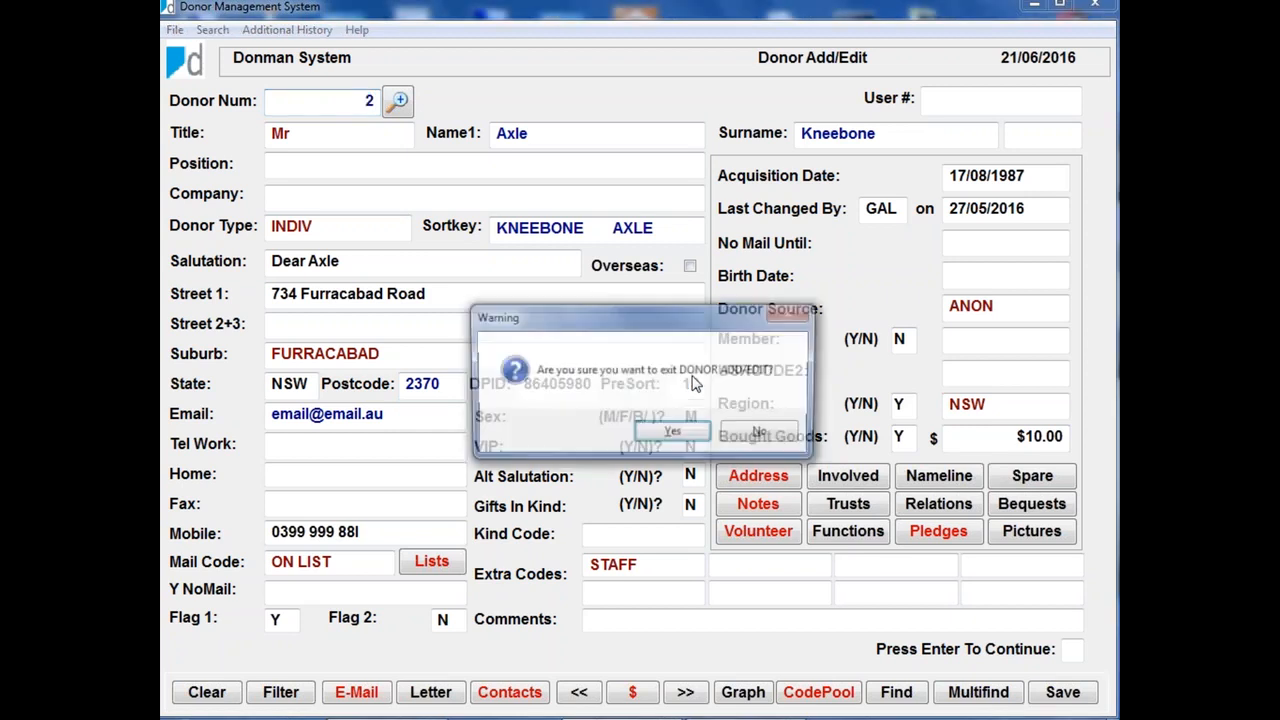
{"action": "left_click", "coordinate": [667, 435]}
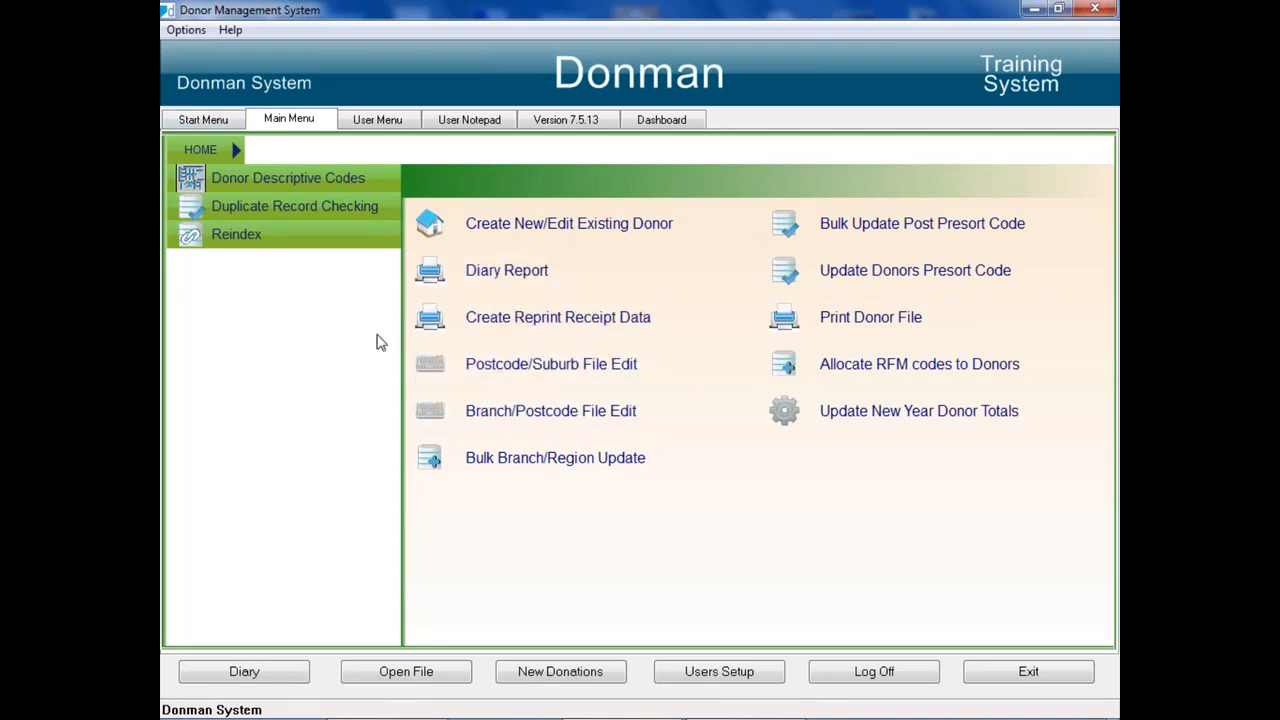
Step: Look up postcode 3000 in the Postcode/Suburb file
{"action": "left_click", "coordinate": [562, 364]}
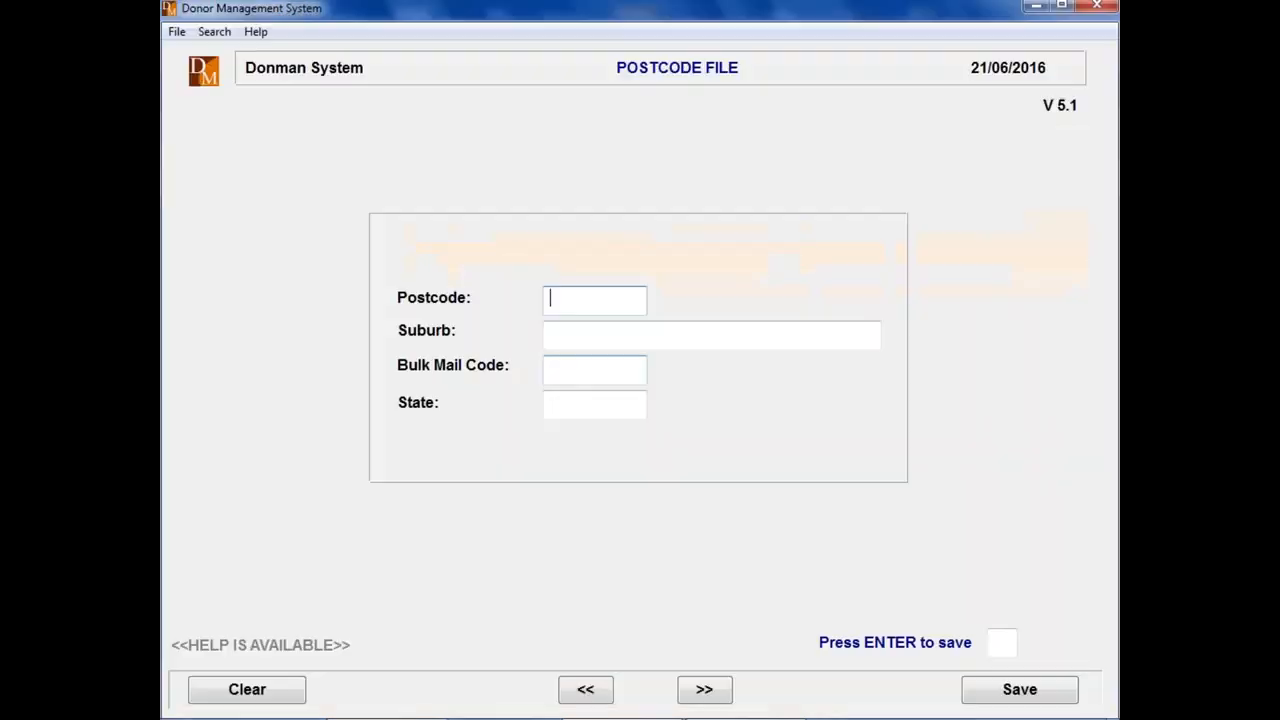
{"action": "type", "text": "3000"}
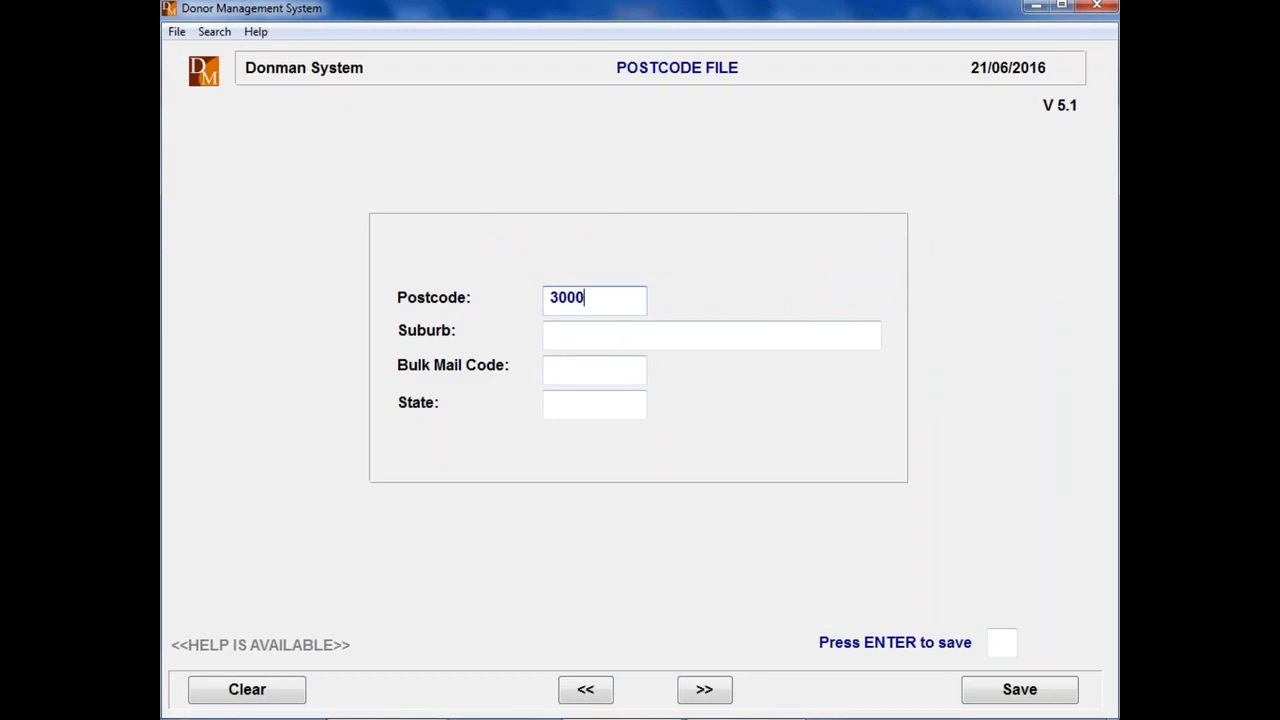
{"action": "key", "text": "Return"}
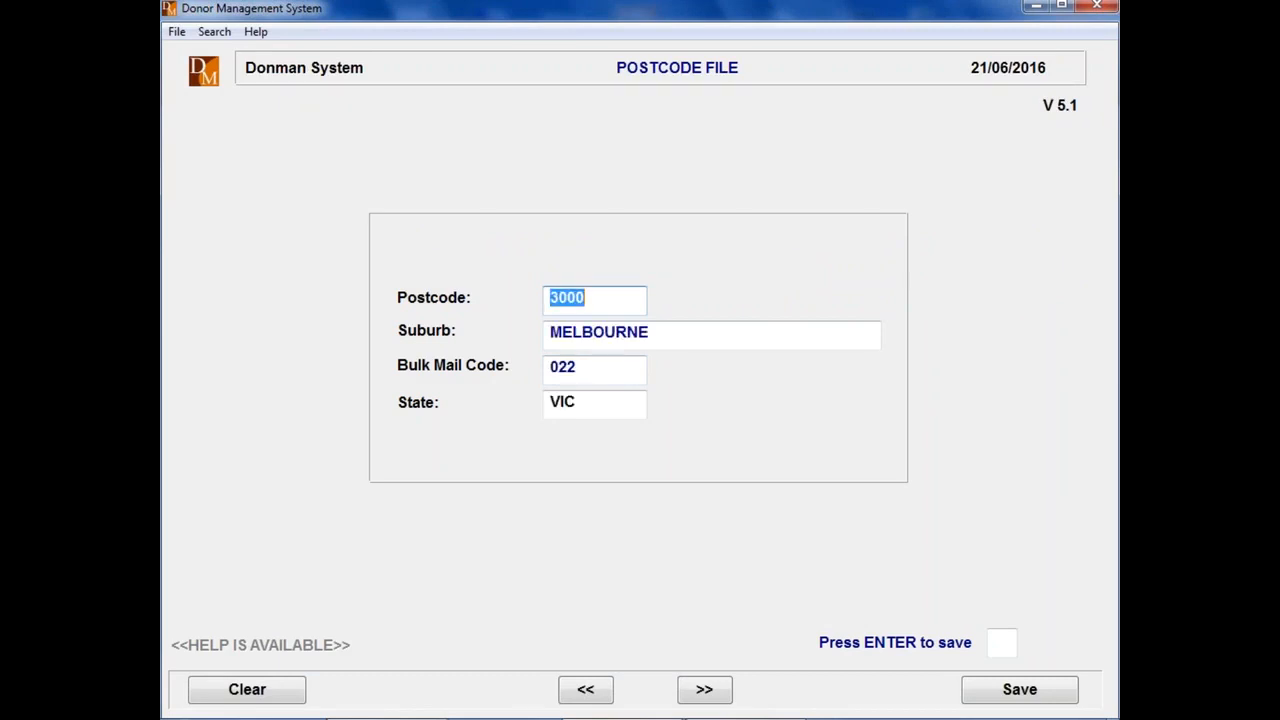
Step: Browse forward from the Melbourne record by Bulk Mail Code to examine postcodes sharing it, and close the postcode file
{"action": "left_click", "coordinate": [587, 380]}
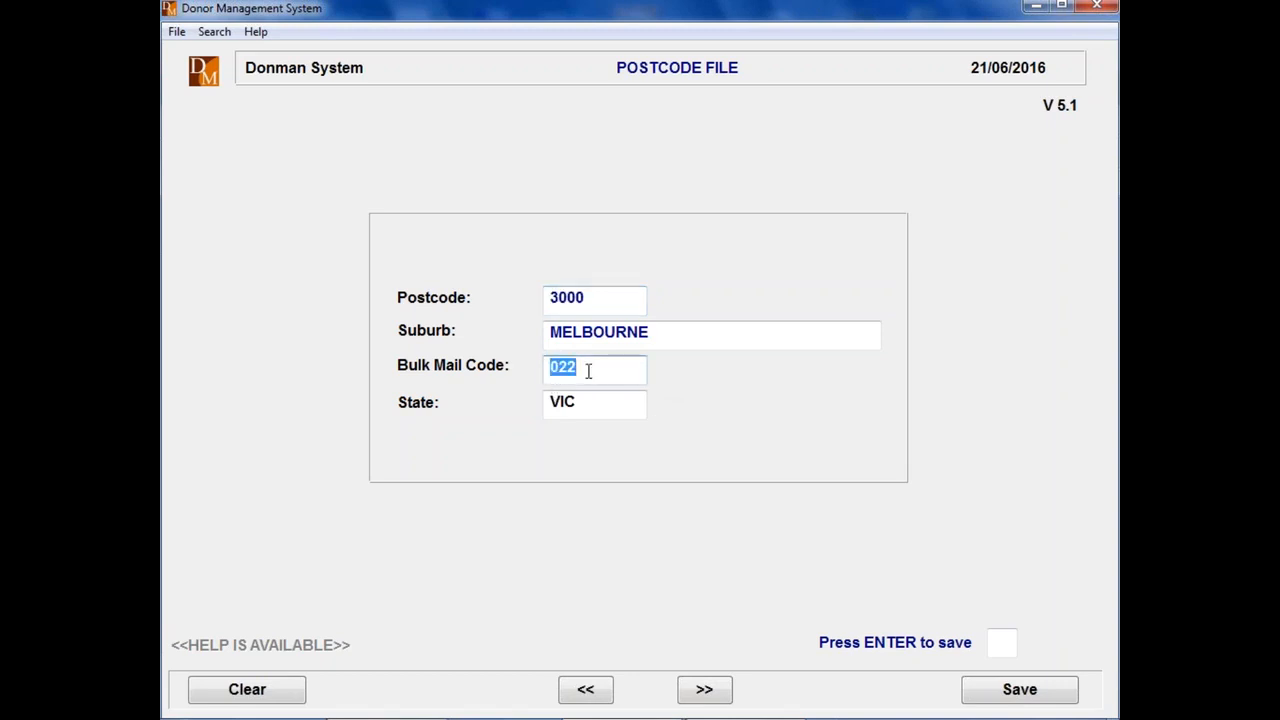
{"action": "key", "text": "F8"}
{"action": "key", "text": "F8"}
{"action": "key", "text": "F8"}
{"action": "key", "text": "F8"}
{"action": "key", "text": "F8"}
{"action": "key", "text": "F8"}
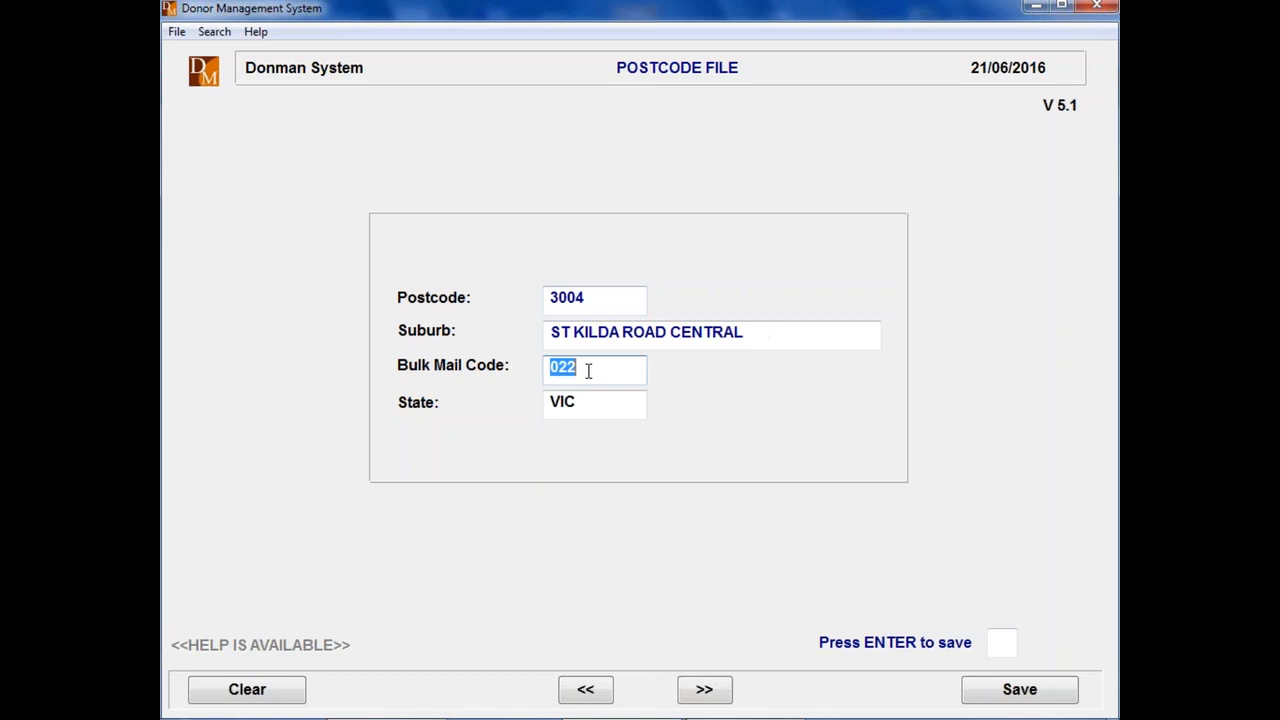
{"action": "key", "text": "F8"}
{"action": "key", "text": "F8"}
{"action": "key", "text": "F8"}
{"action": "key", "text": "F8"}
{"action": "key", "text": "F8"}
{"action": "key", "text": "F8"}
{"action": "key", "text": "F8"}
{"action": "key", "text": "F8"}
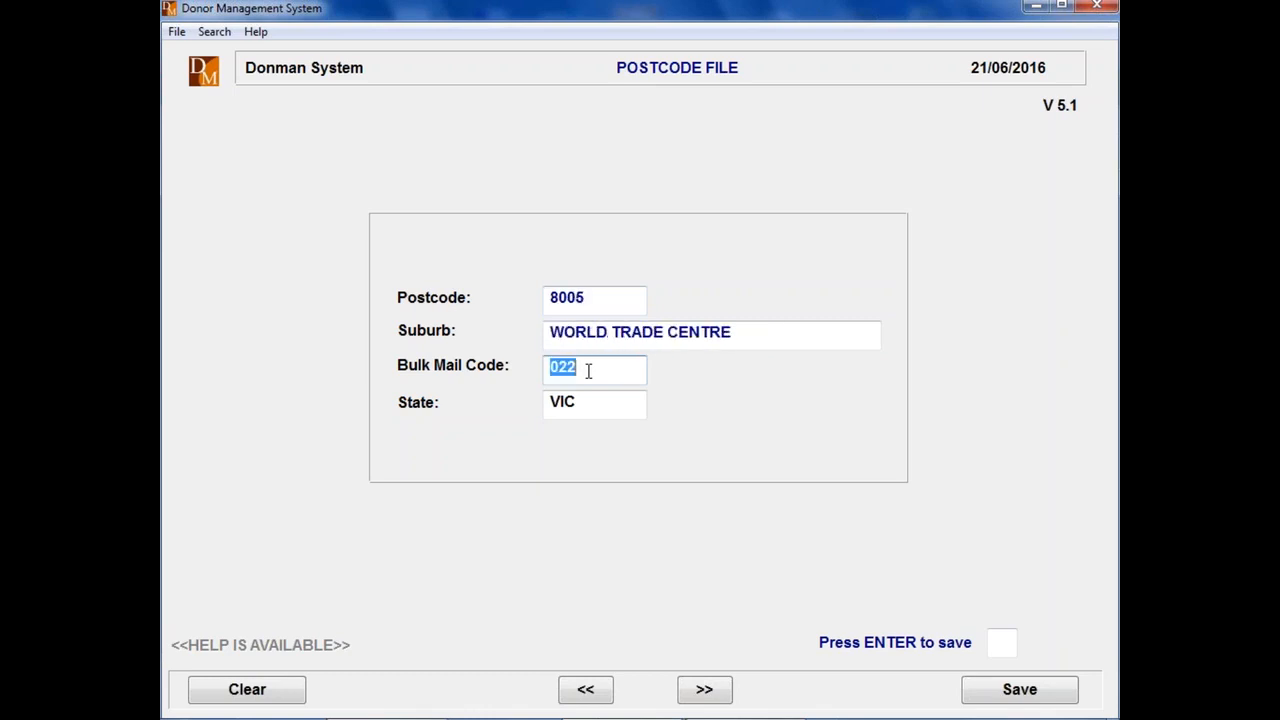
{"action": "key", "text": "F8"}
{"action": "key", "text": "F8"}
{"action": "key", "text": "F8"}
{"action": "key", "text": "F8"}
{"action": "key", "text": "F8"}
{"action": "key", "text": "F8"}
{"action": "key", "text": "F8"}
{"action": "key", "text": "F8"}
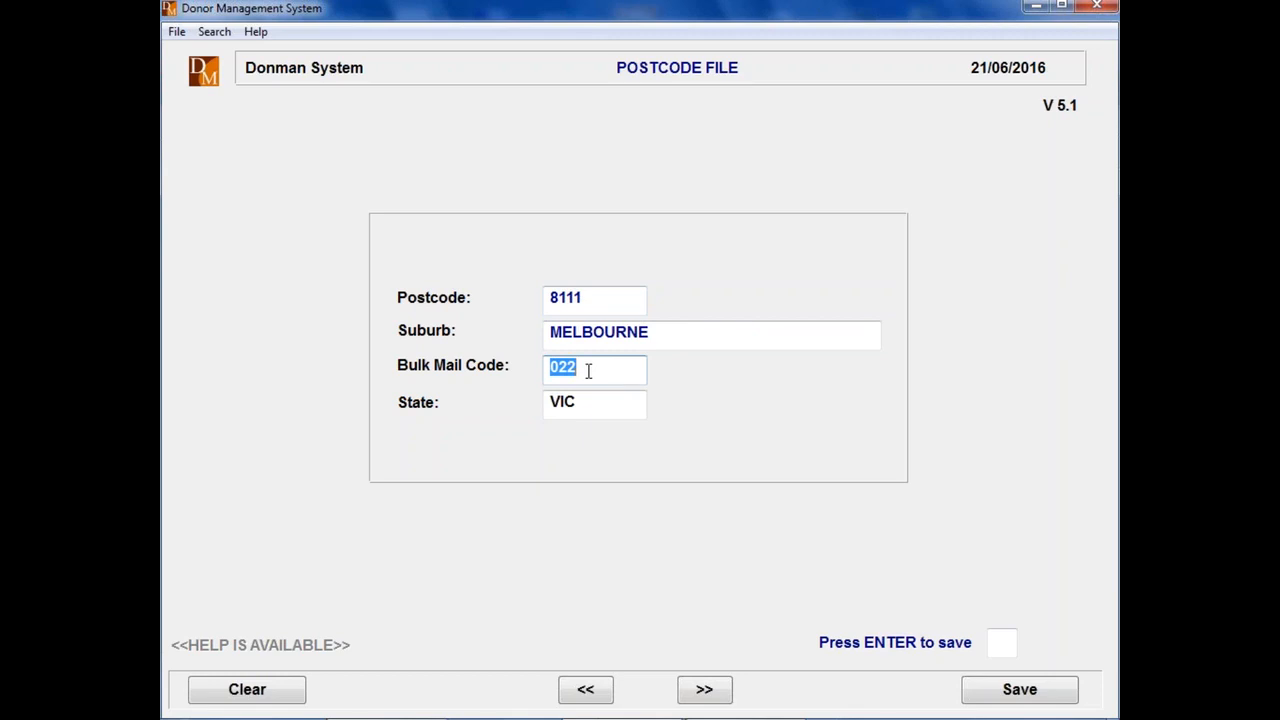
{"action": "key", "text": "F8"}
{"action": "key", "text": "F8"}
{"action": "key", "text": "F8"}
{"action": "key", "text": "F8"}
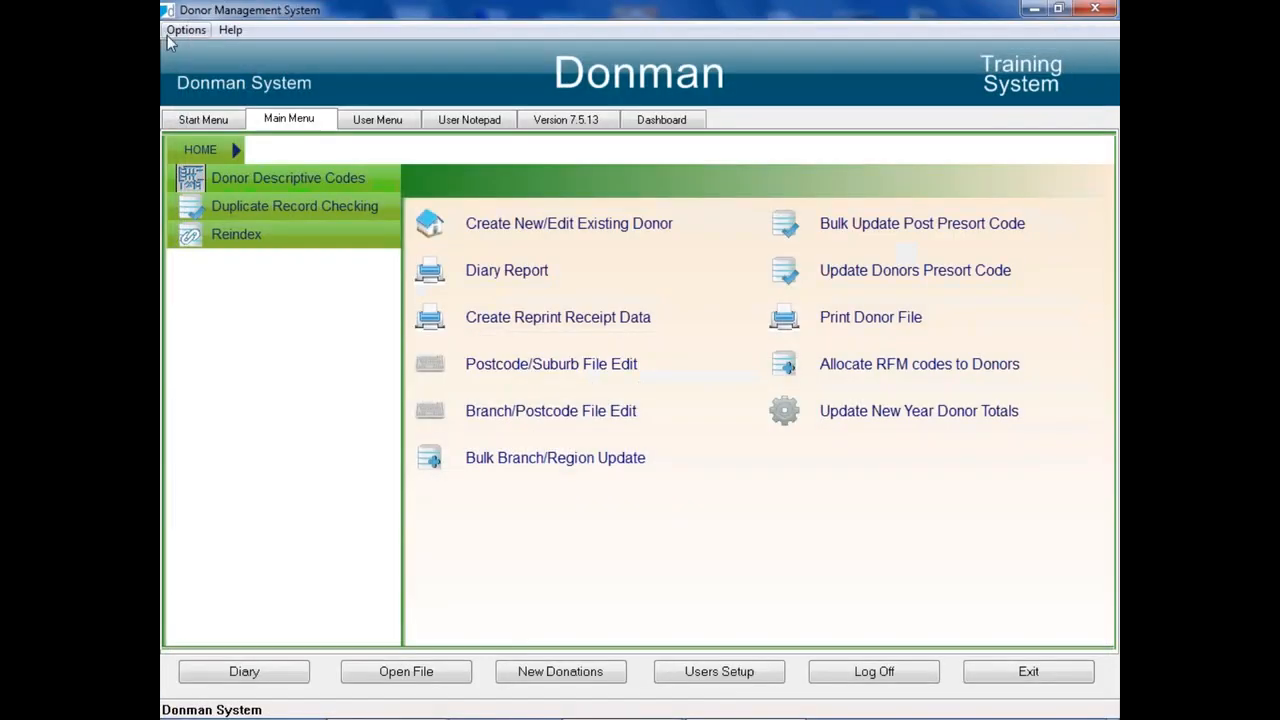
Step: From Donor Appeals, start a new donor selection file named Test Tax Appeal again, overwriting the existing file
{"action": "left_click", "coordinate": [200, 119]}
{"action": "left_click", "coordinate": [528, 250]}
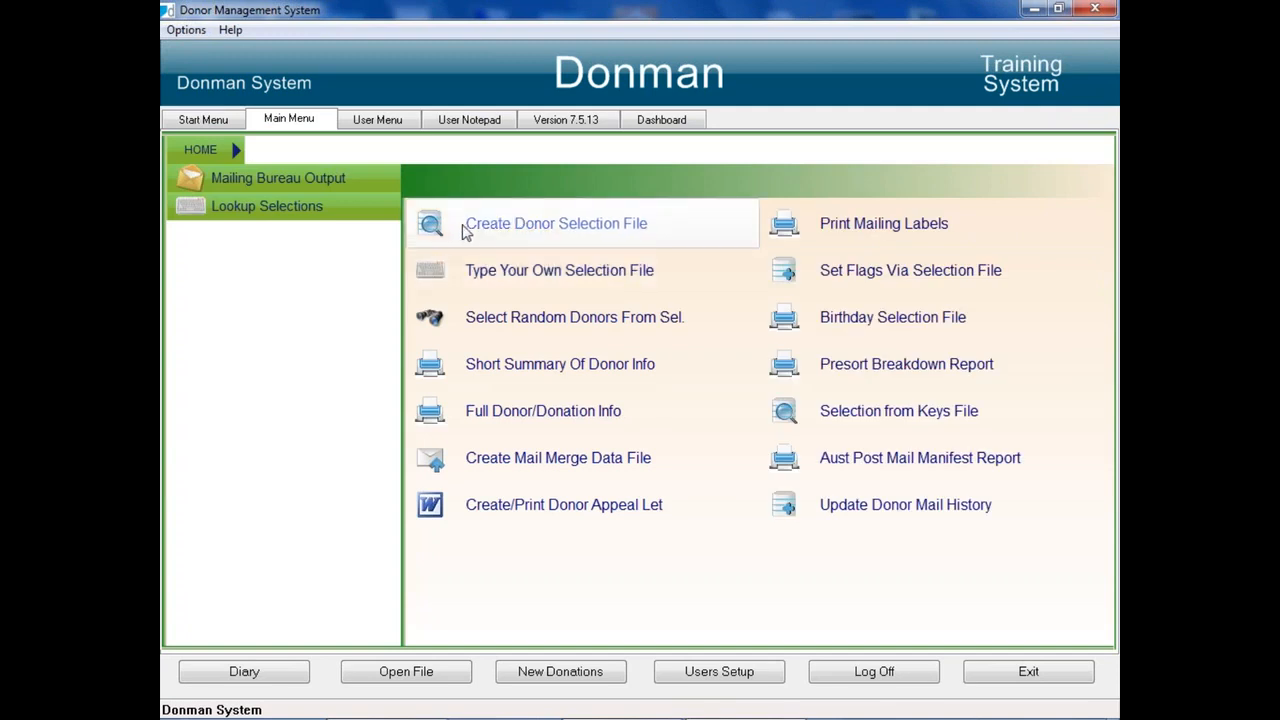
{"action": "left_click", "coordinate": [546, 229]}
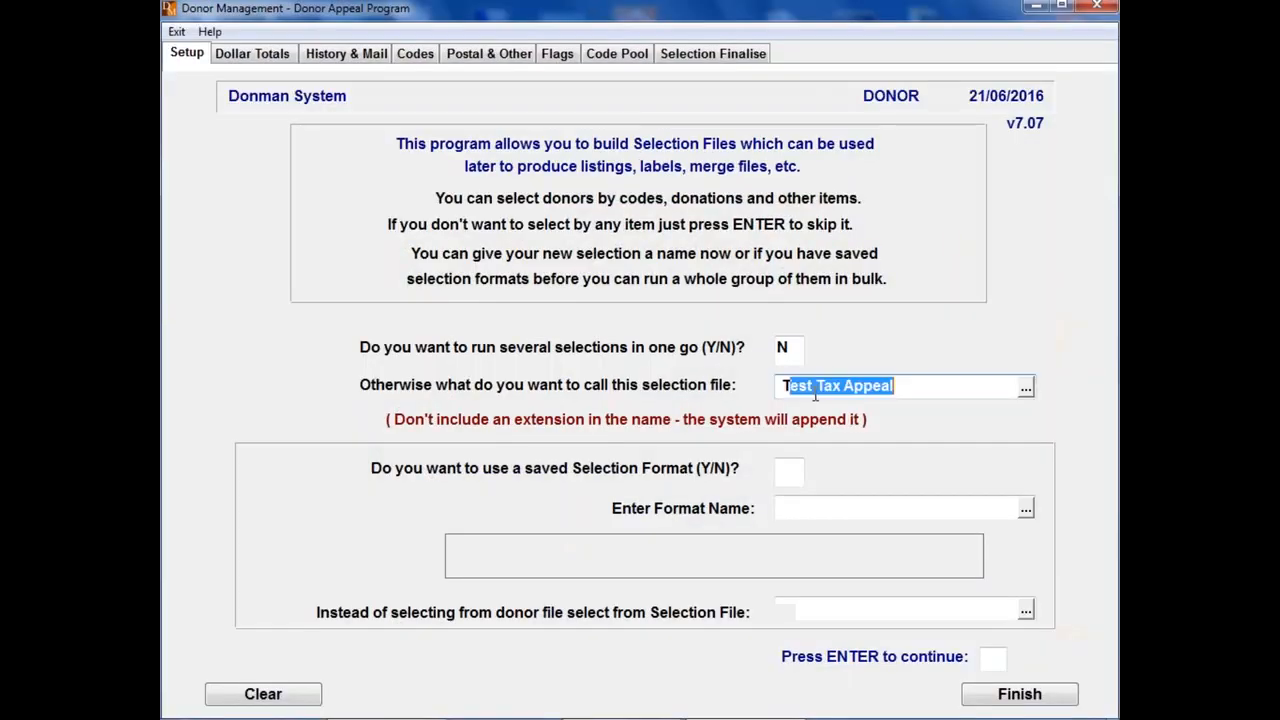
{"action": "left_click_drag", "start_coordinate": [895, 387], "coordinate": [815, 395]}
{"action": "key", "text": "Return"}
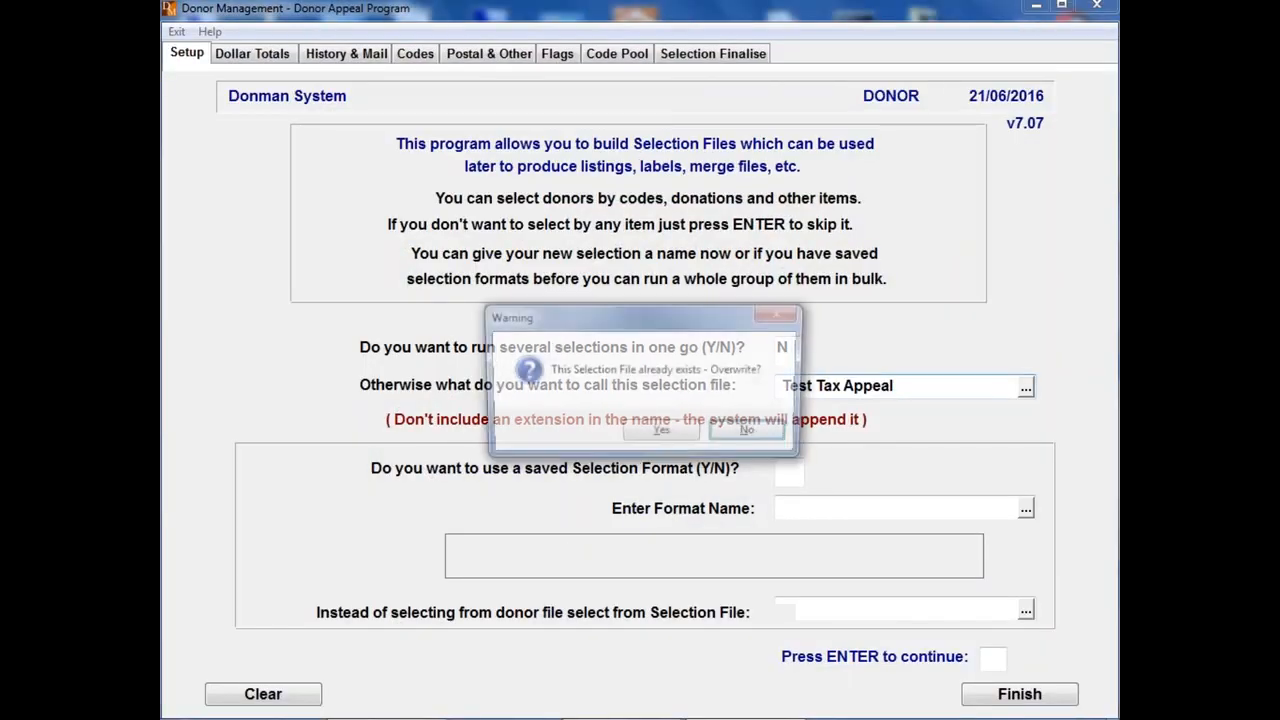
{"action": "key", "text": "Return"}
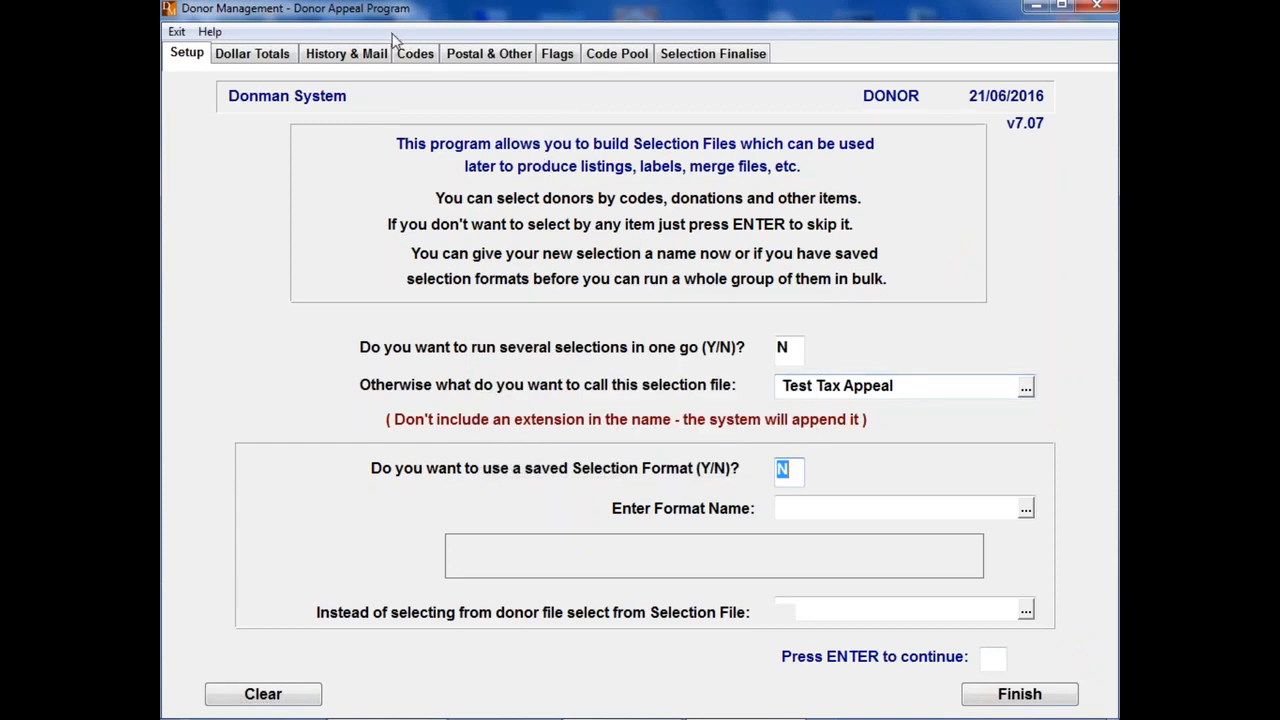
{"action": "key", "text": "Return"}
{"action": "left_click", "coordinate": [662, 433]}
Step: Select donors by postcode or pre-sort code, from Bulk Mail Code 22 to 32, leaving both postcodes blank
{"action": "left_click", "coordinate": [913, 141]}
{"action": "type", "text": "Y"}
{"action": "key", "text": "Return"}
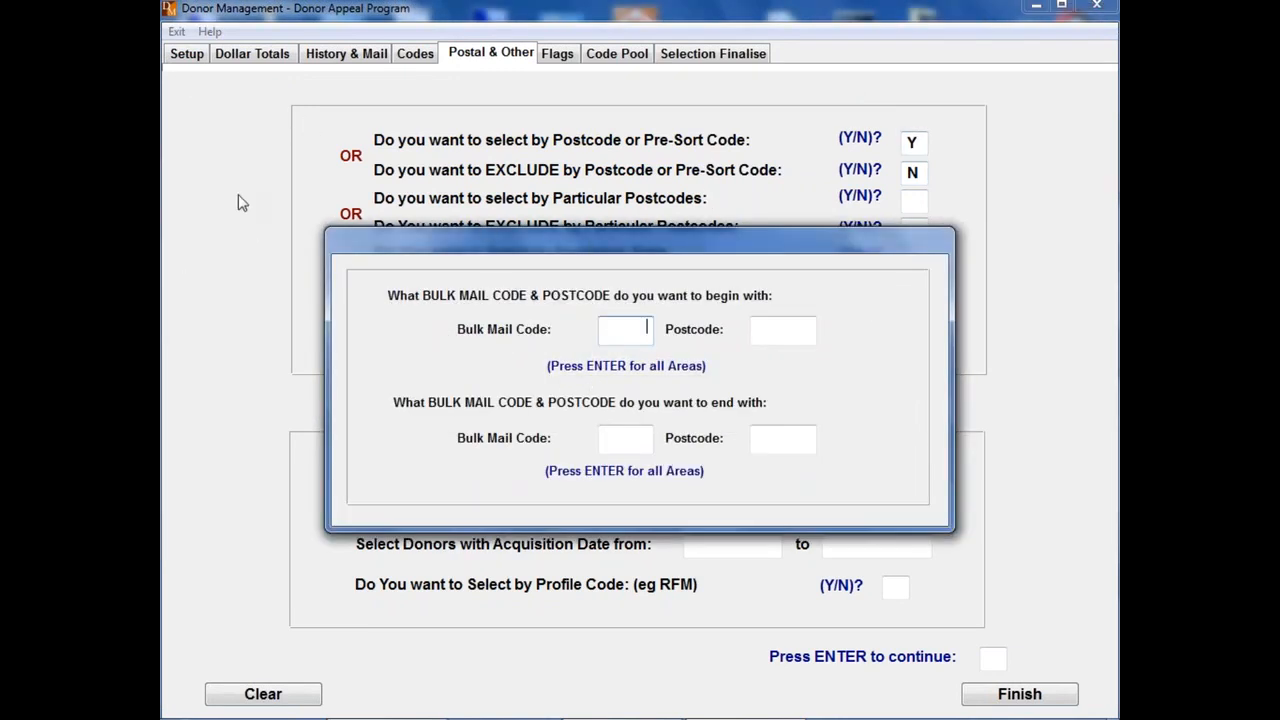
{"action": "type", "text": "22"}
{"action": "key", "text": "Return"}
{"action": "key", "text": "Return"}
{"action": "key", "text": "Return"}
{"action": "type", "text": "32"}
{"action": "key", "text": "Return"}
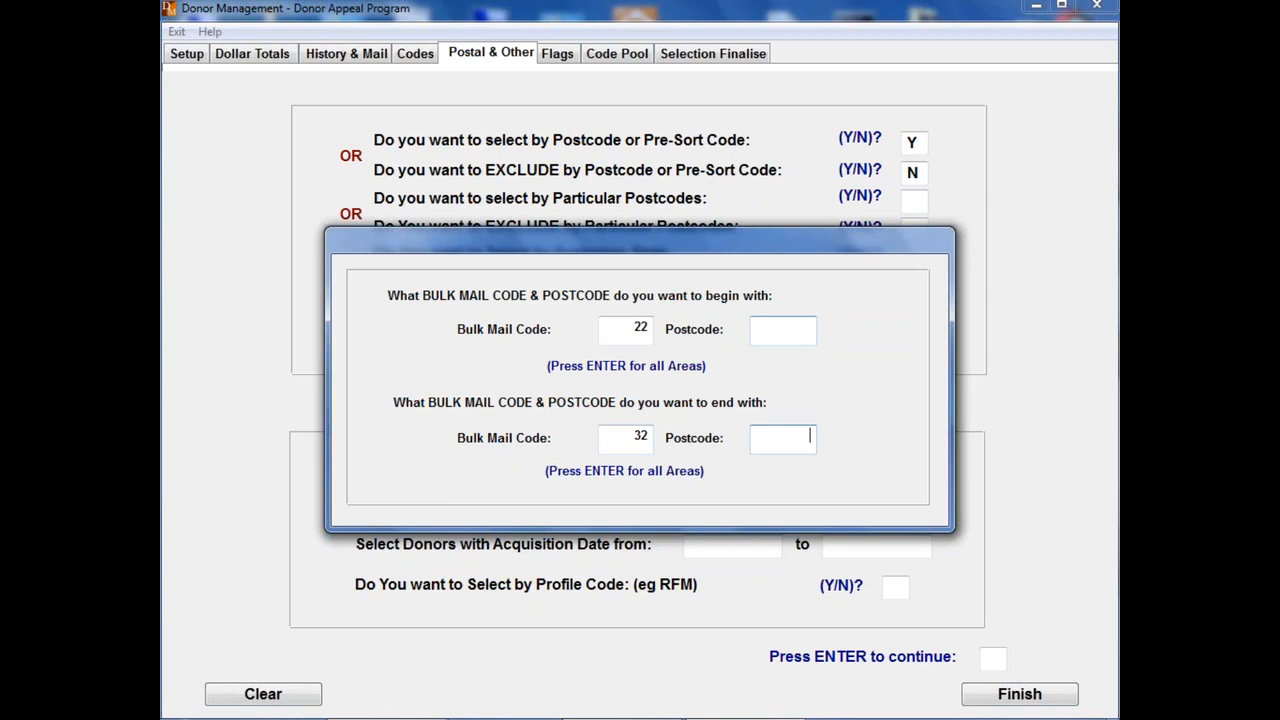
{"action": "key", "text": "Return"}
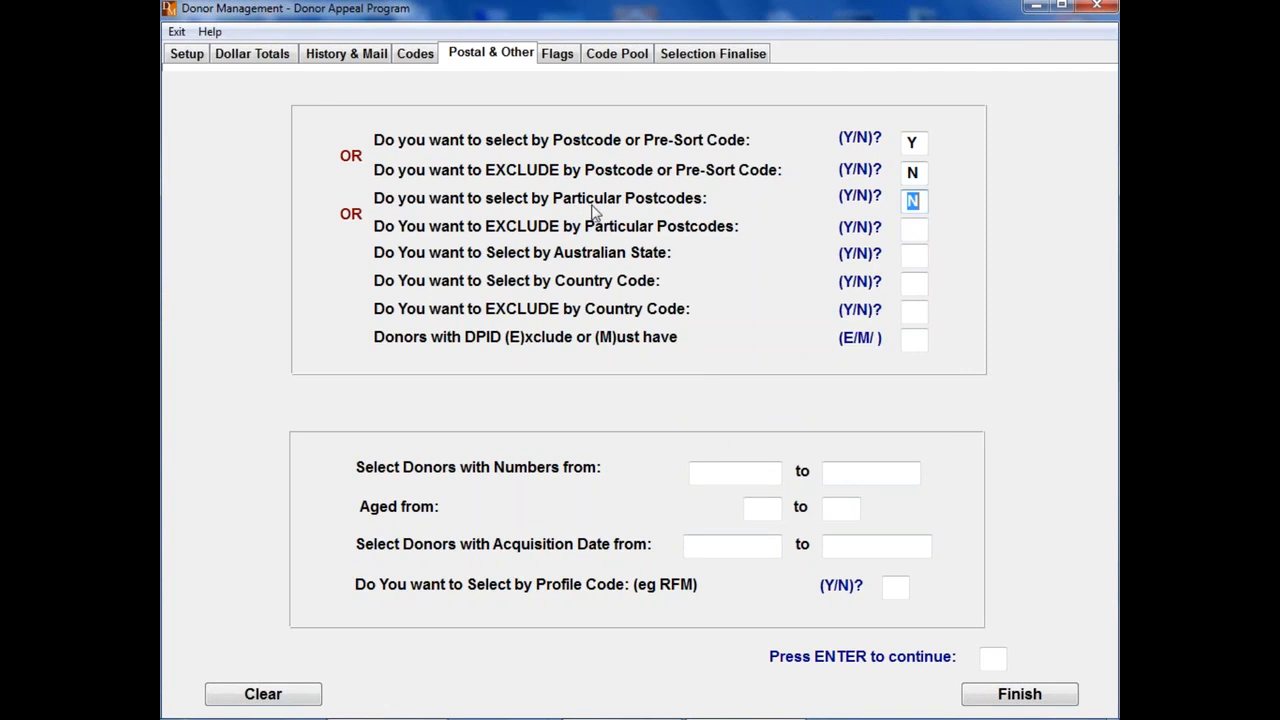
Step: View the postcode list for selecting by particular postcodes, cancel it and finish without entering any postcodes
{"action": "type", "text": "Y"}
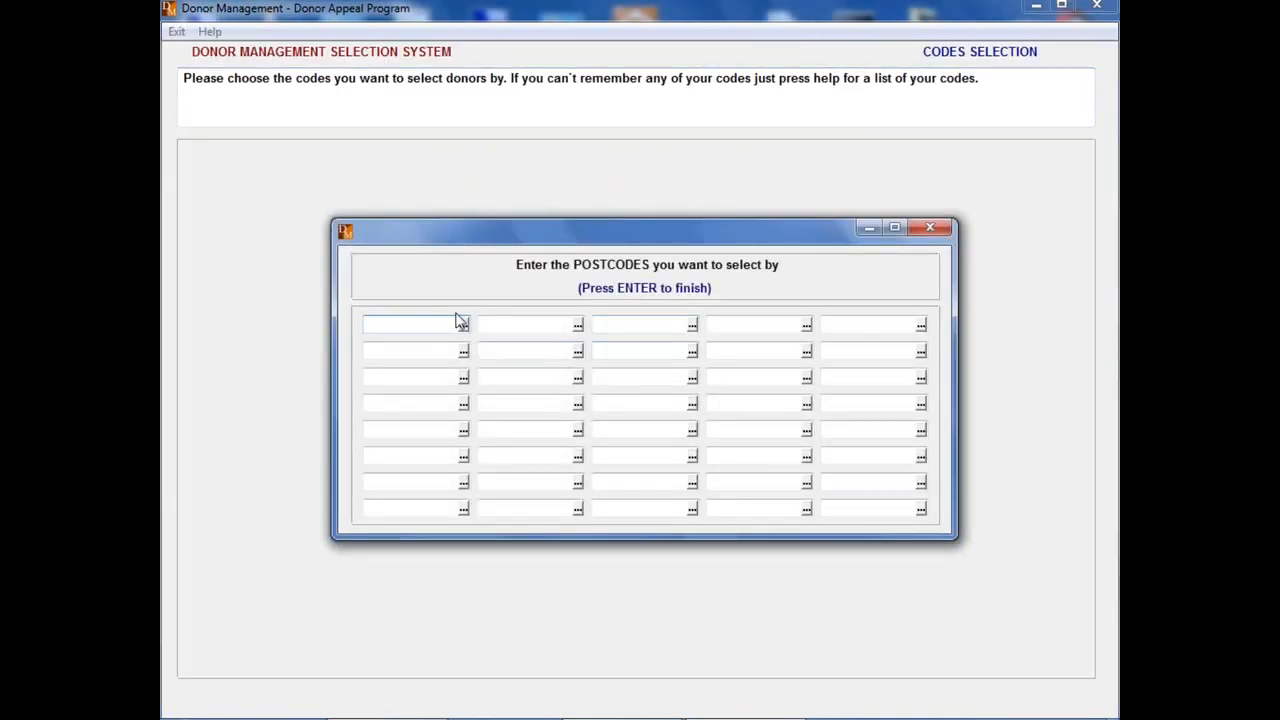
{"action": "left_click", "coordinate": [464, 326]}
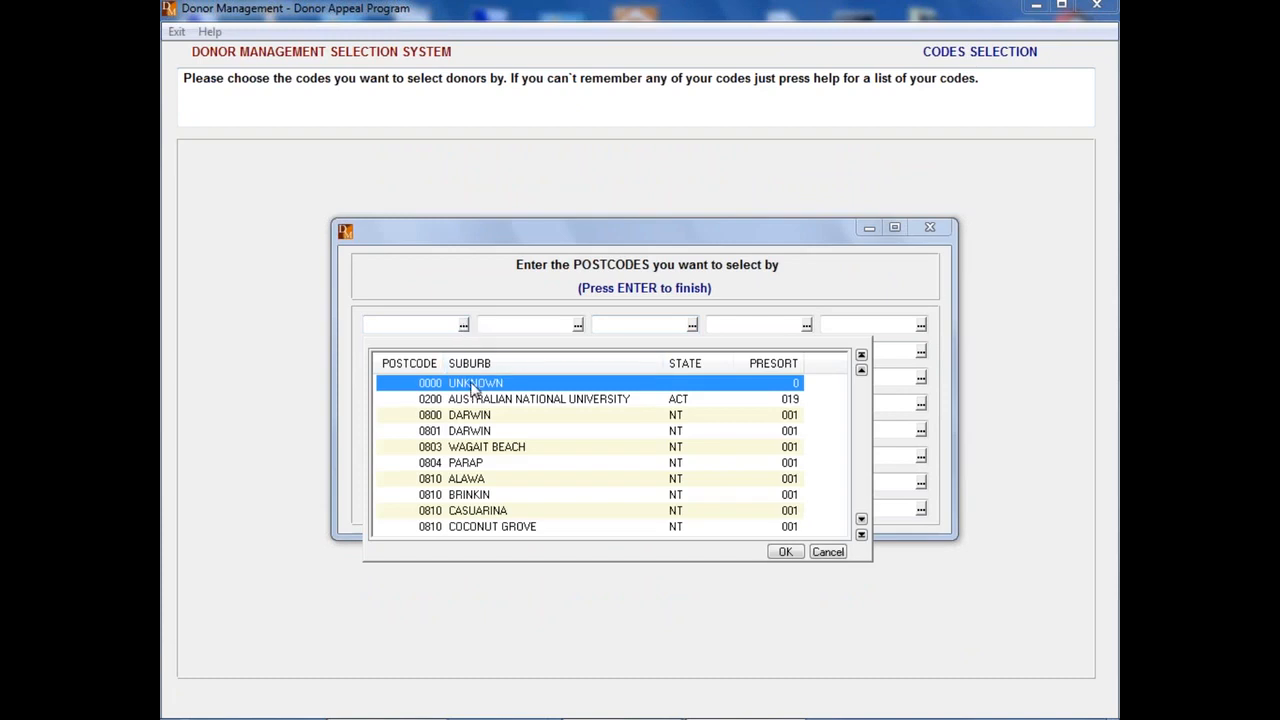
{"action": "left_click", "coordinate": [838, 556]}
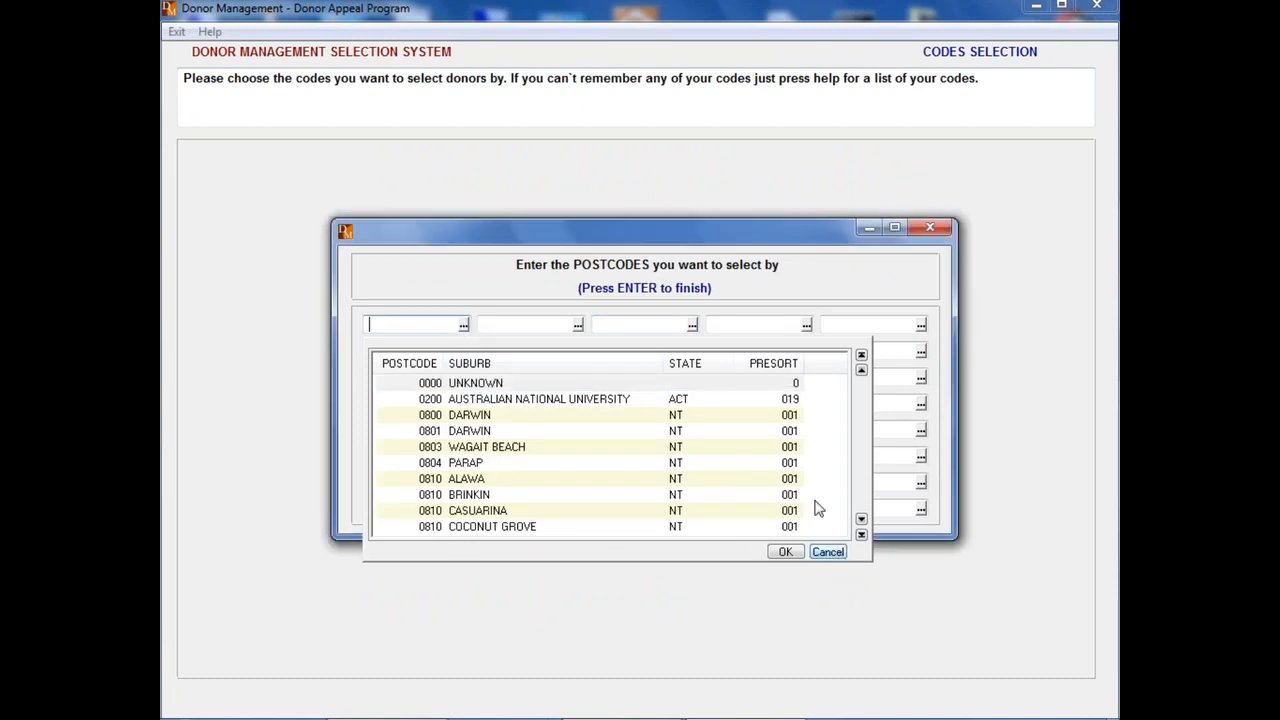
{"action": "key", "text": "Return"}
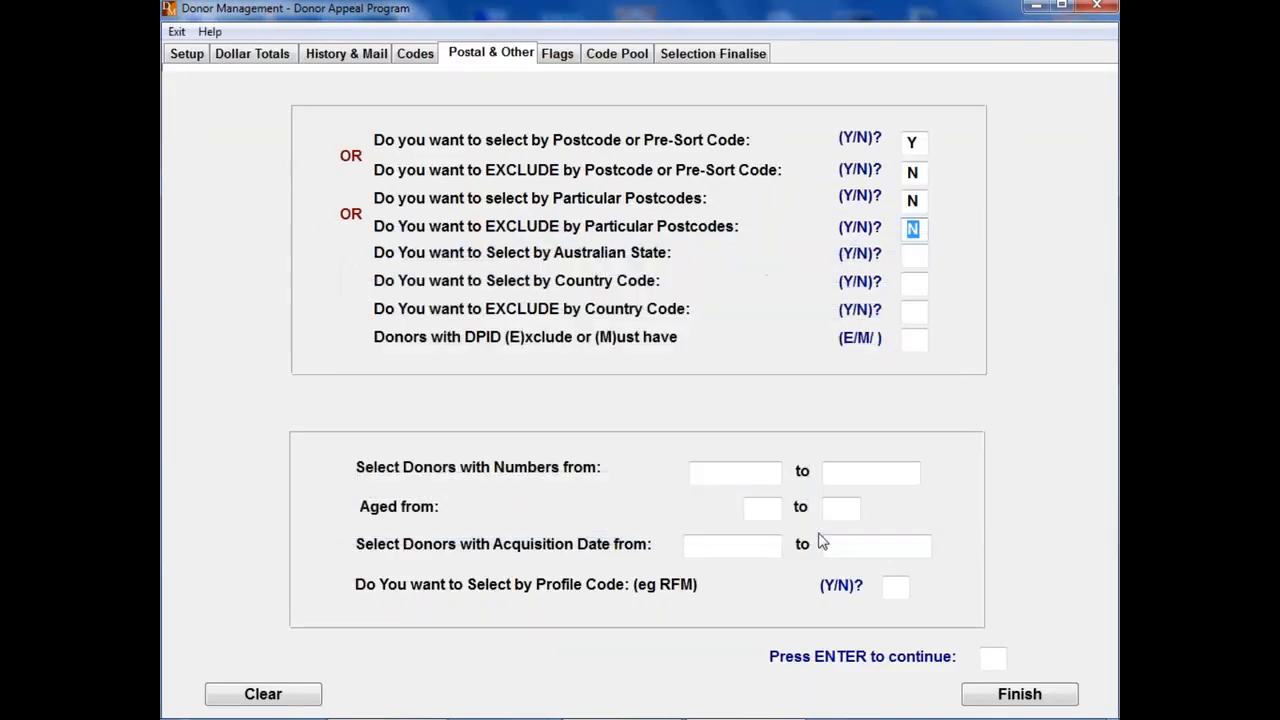
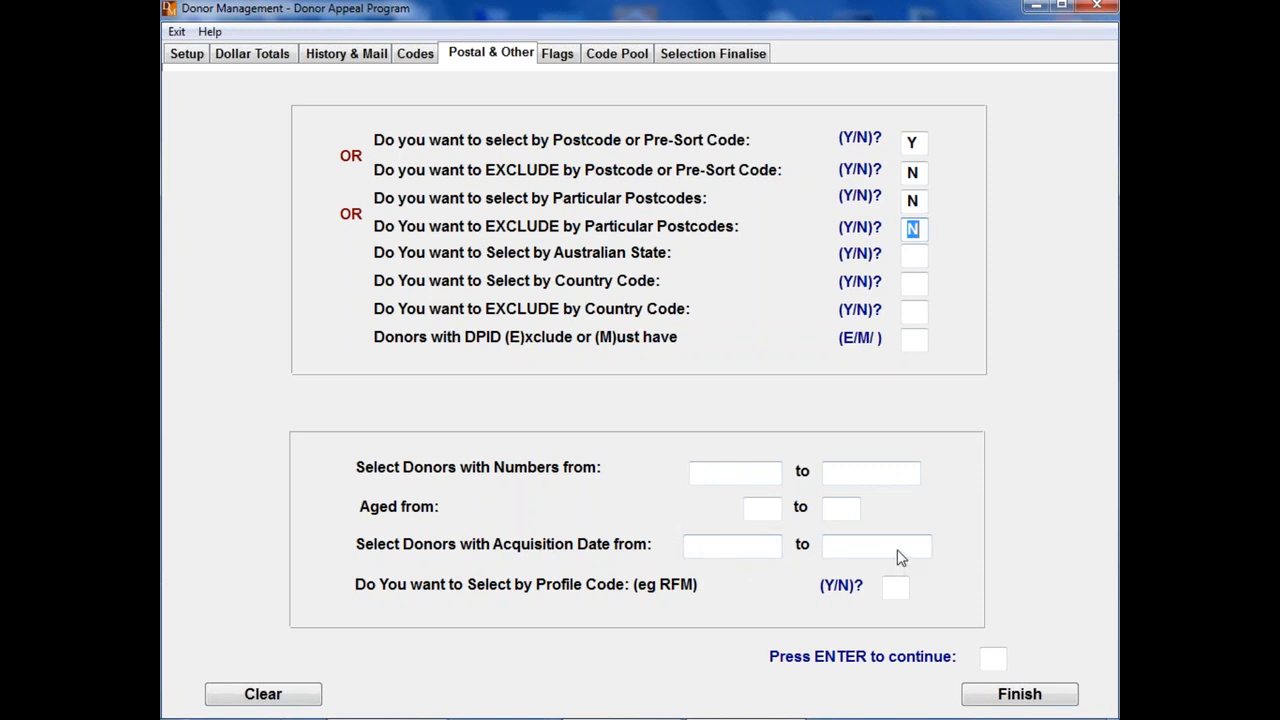
Step: Review the donor flag criteria, including Email Address, and the code pool selection criteria without entering any
{"action": "left_click", "coordinate": [558, 55]}
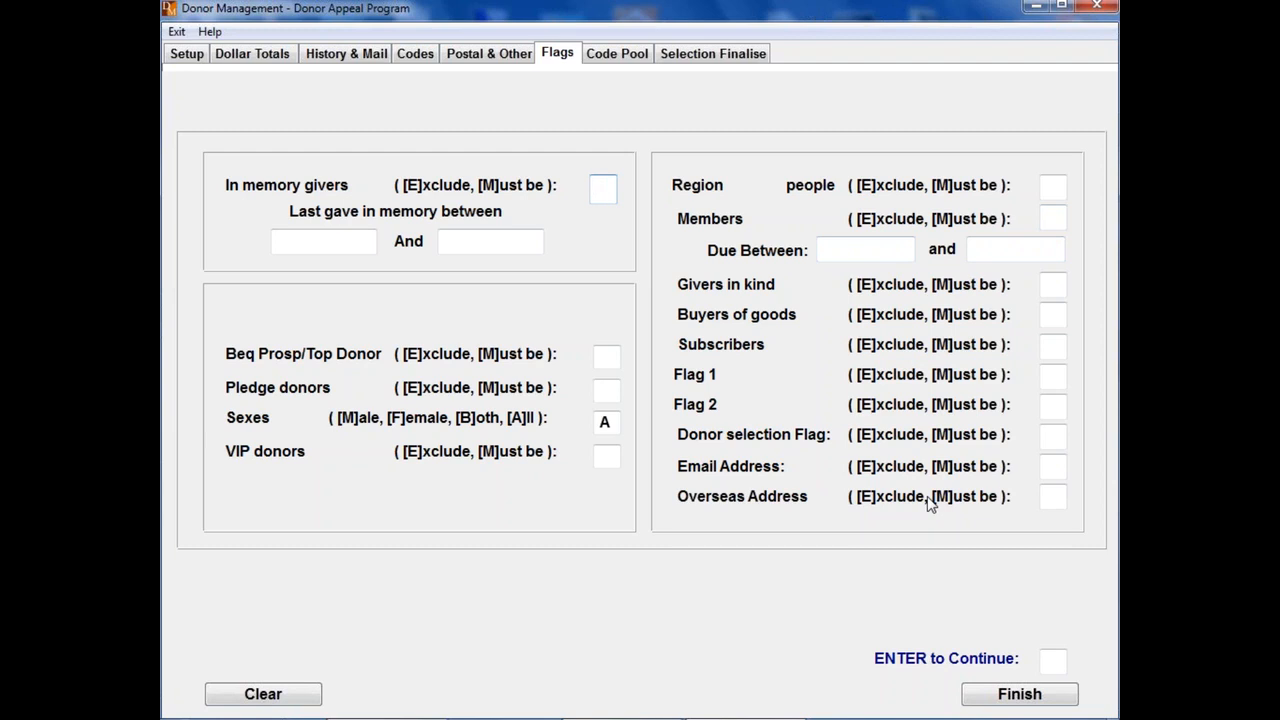
{"action": "left_click", "coordinate": [1054, 470]}
{"action": "left_click", "coordinate": [619, 54]}
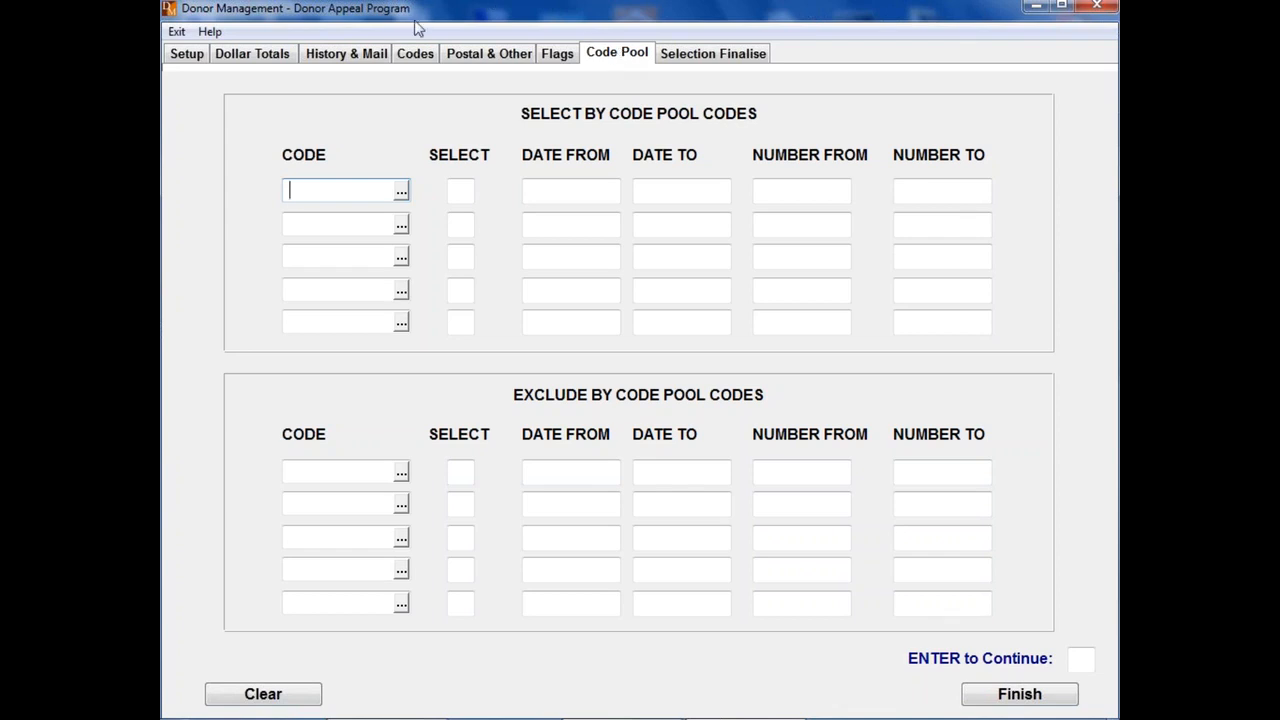
Step: View the mailing list codes available for selecting by Mailing List, cancel the list and finish without entering any codes
{"action": "left_click", "coordinate": [345, 55]}
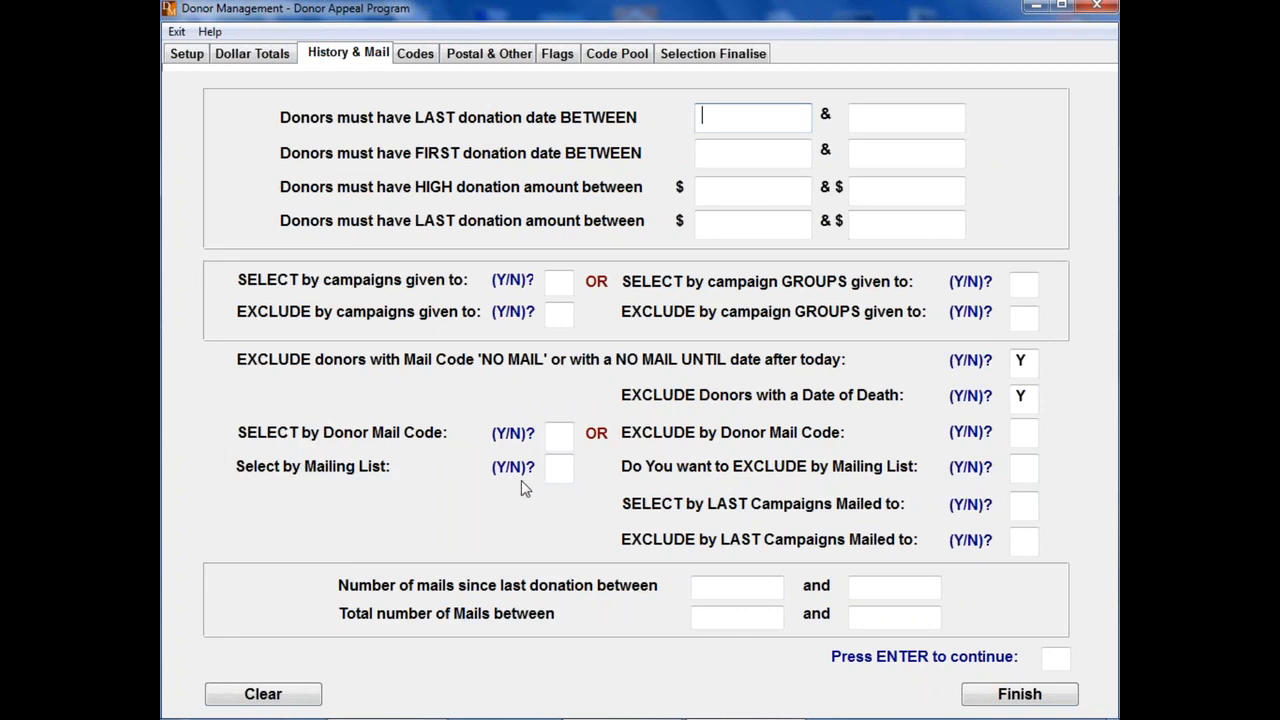
{"action": "left_click", "coordinate": [560, 472]}
{"action": "type", "text": "Y"}
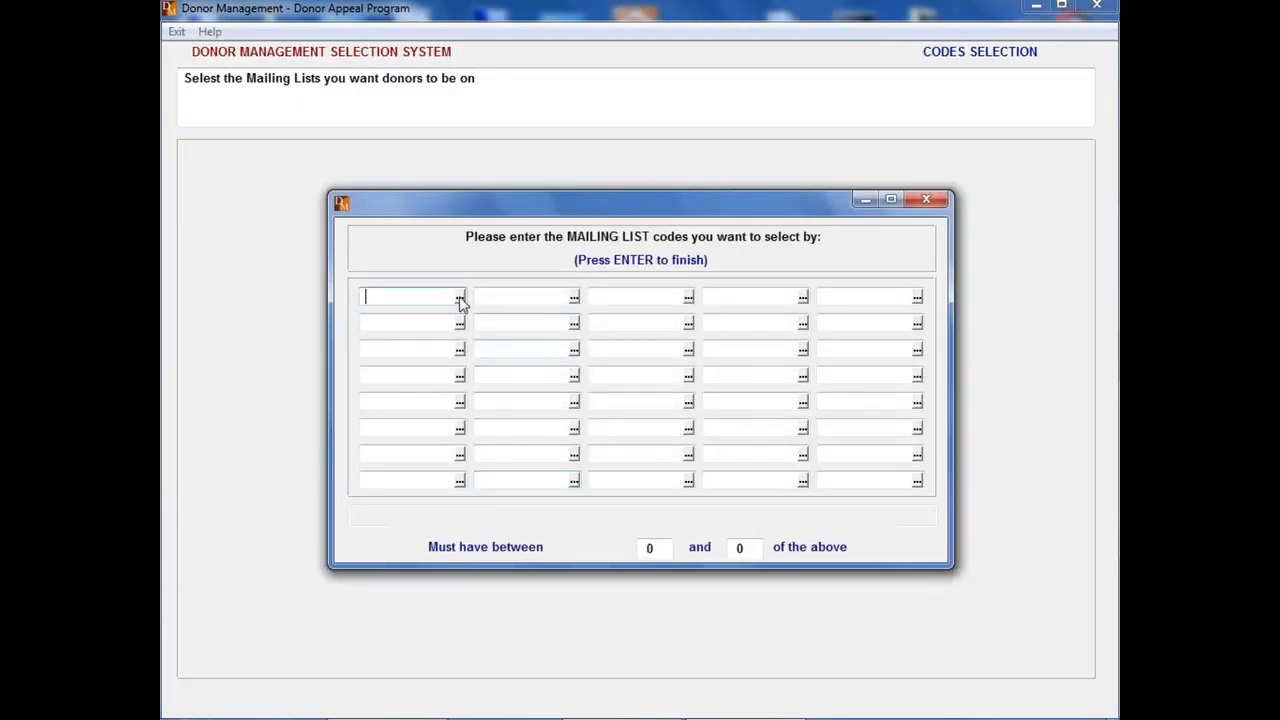
{"action": "left_click", "coordinate": [459, 297]}
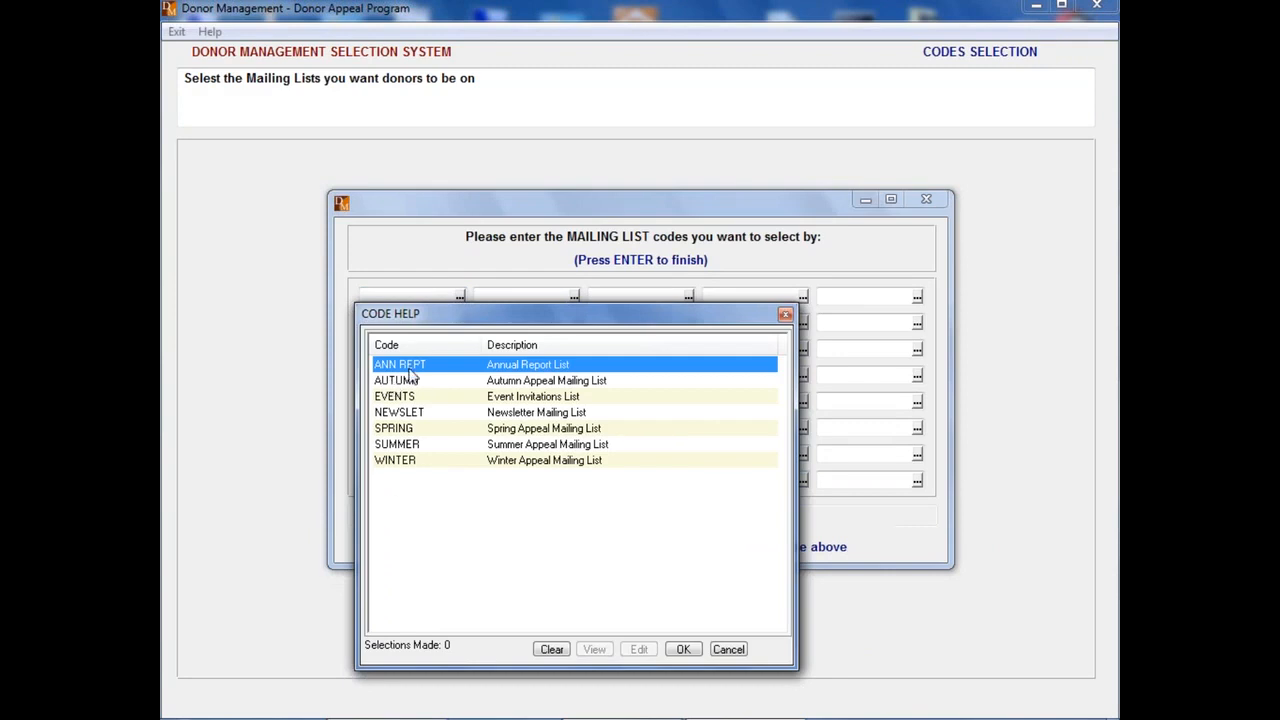
{"action": "left_click", "coordinate": [729, 650]}
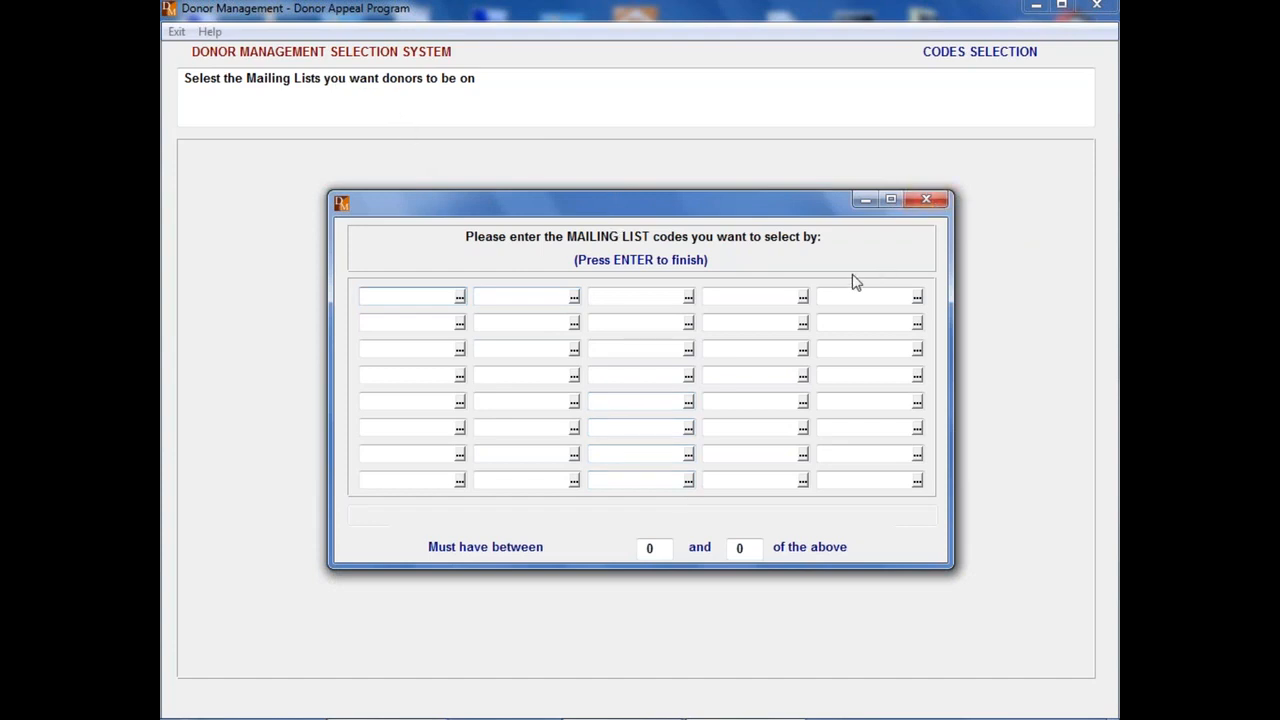
{"action": "key", "text": "Return"}
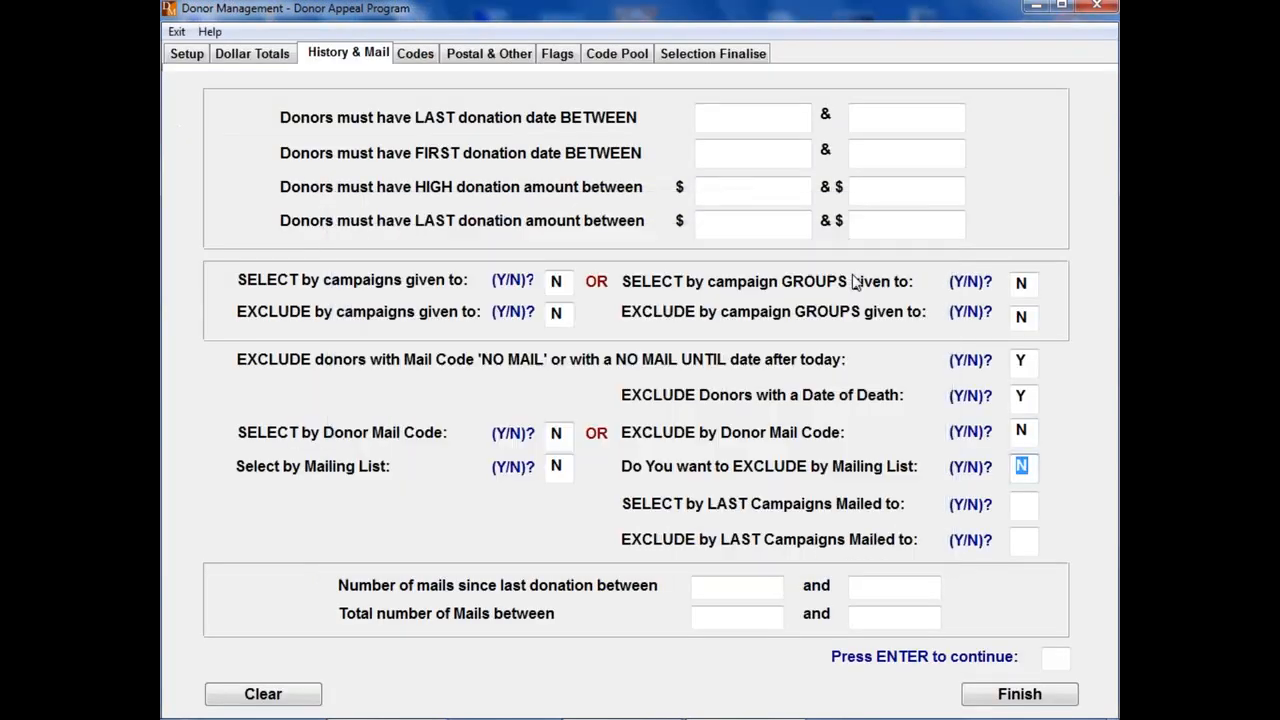
Step: Add the ALLERGY master code as the first code pool selection criterion and set its Select option to Y
{"action": "left_click", "coordinate": [616, 54]}
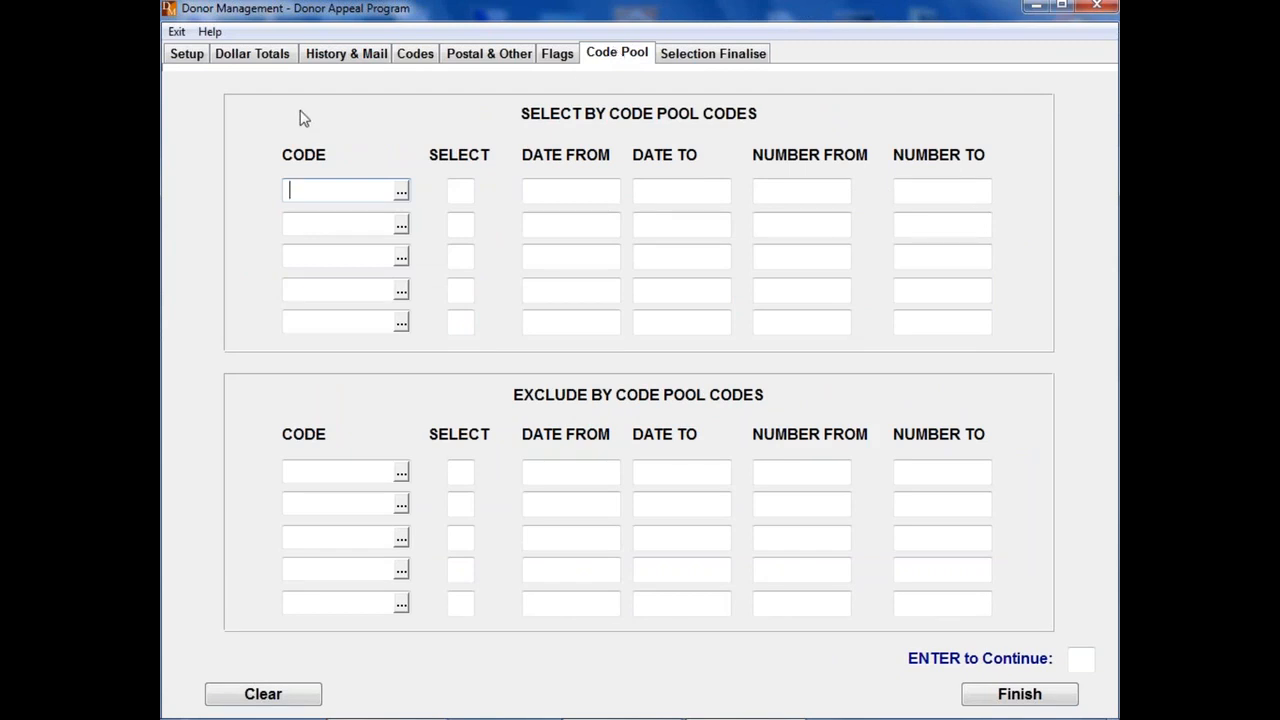
{"action": "left_click", "coordinate": [401, 191]}
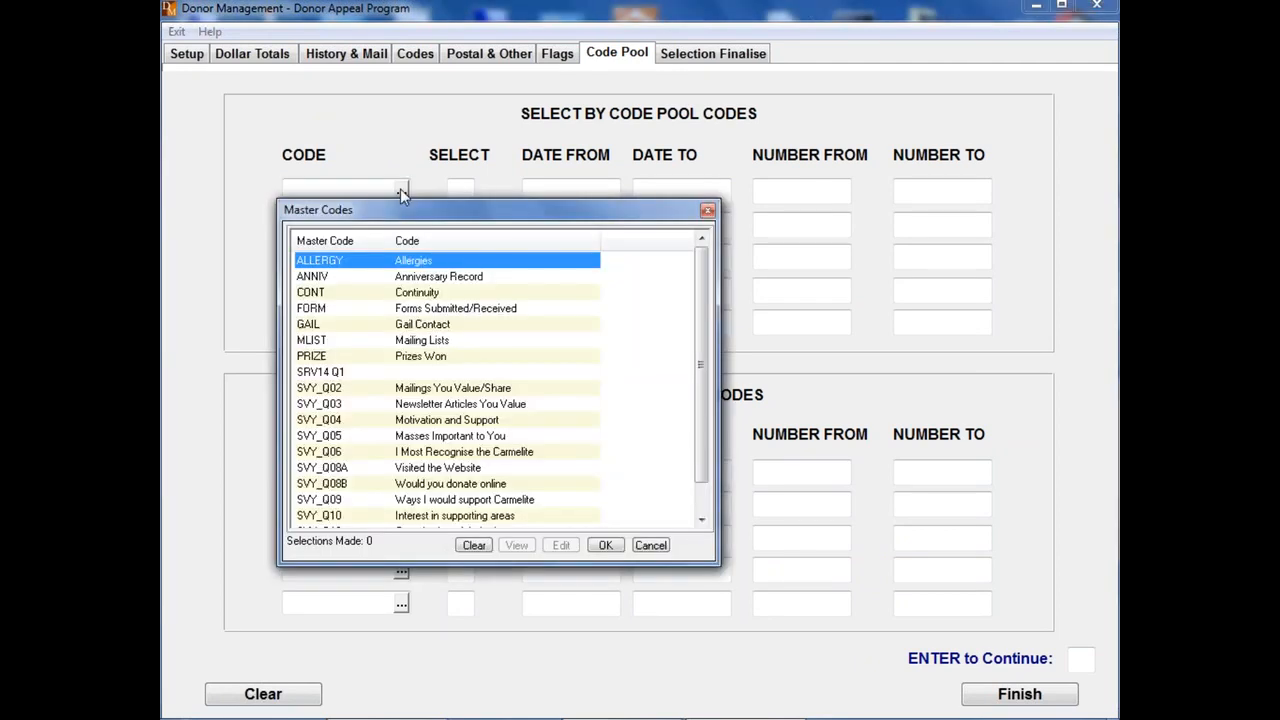
{"action": "double_click", "coordinate": [316, 262]}
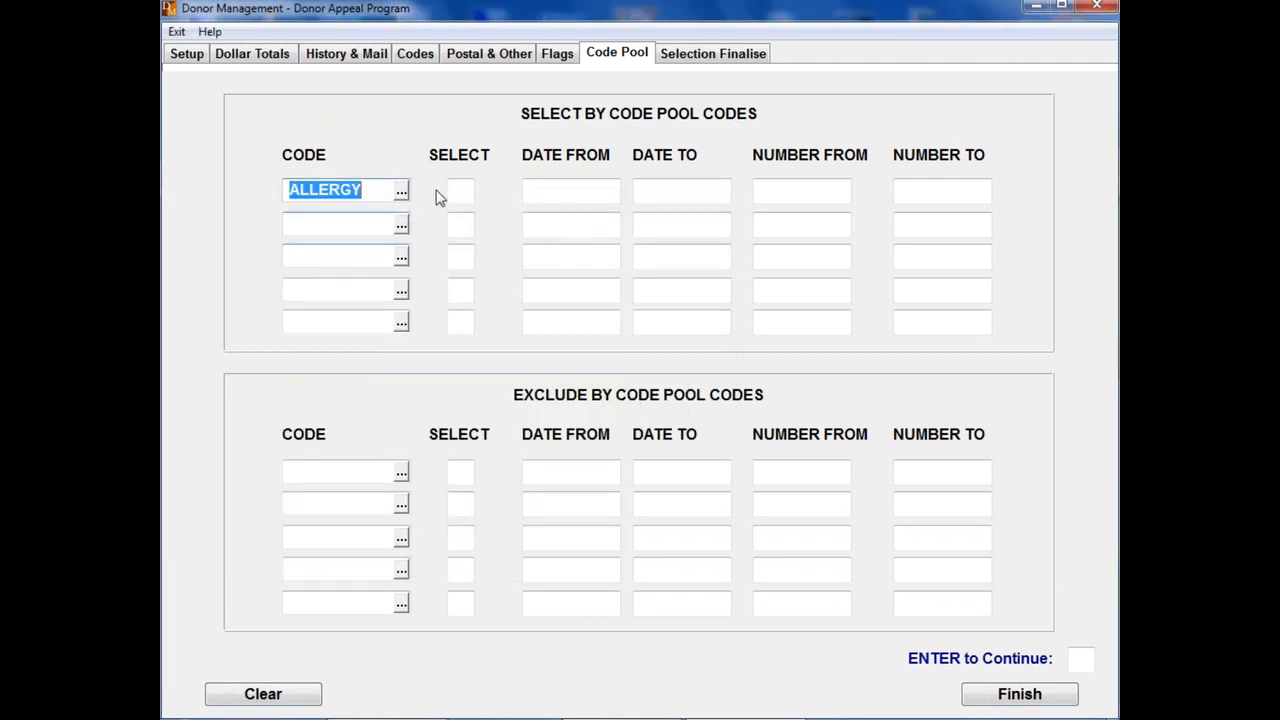
{"action": "key", "text": "Tab"}
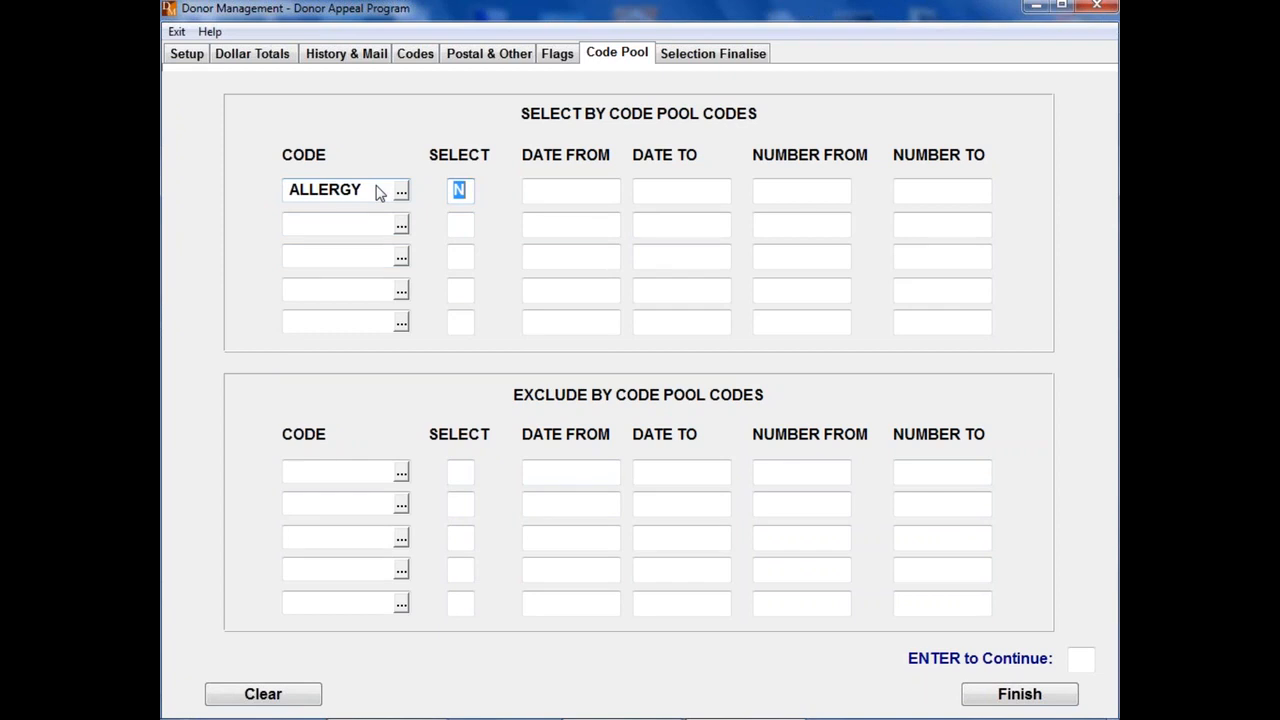
{"action": "type", "text": "Y"}
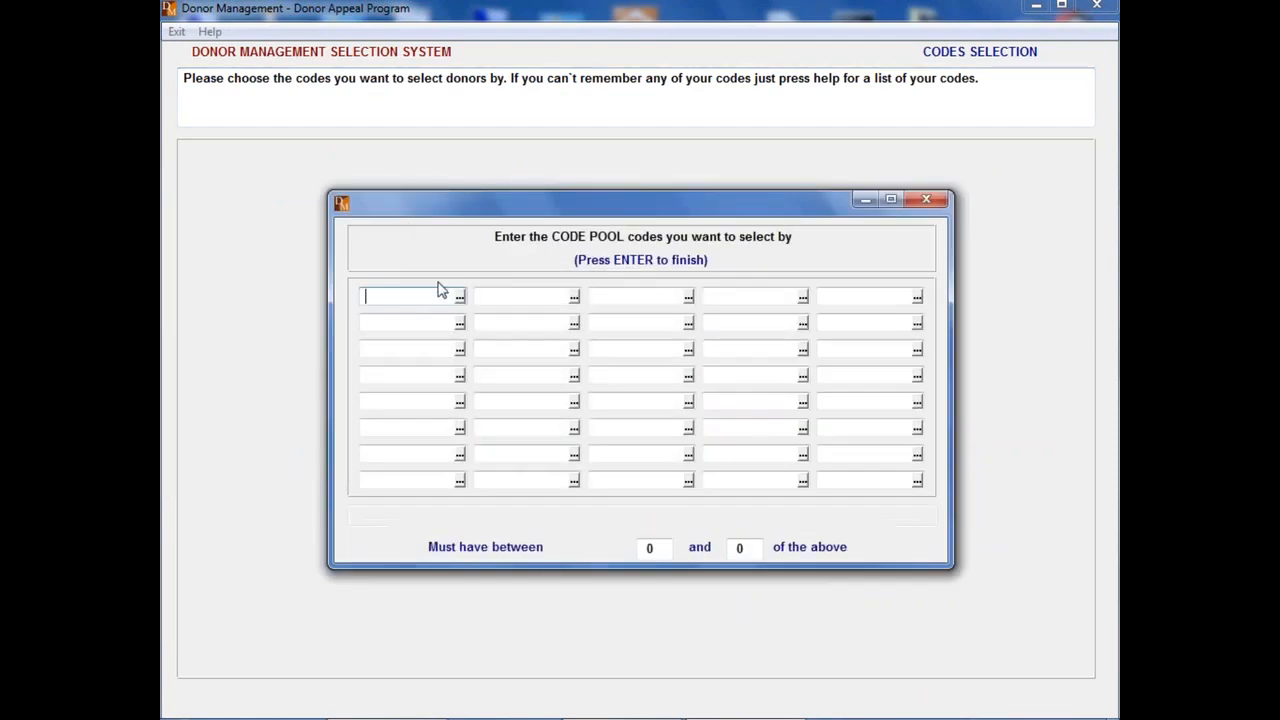
Step: Choose HAYFEV as the allergy code to select by, with a minimum of 1 matching code, and finish the code entry
{"action": "left_click", "coordinate": [459, 296]}
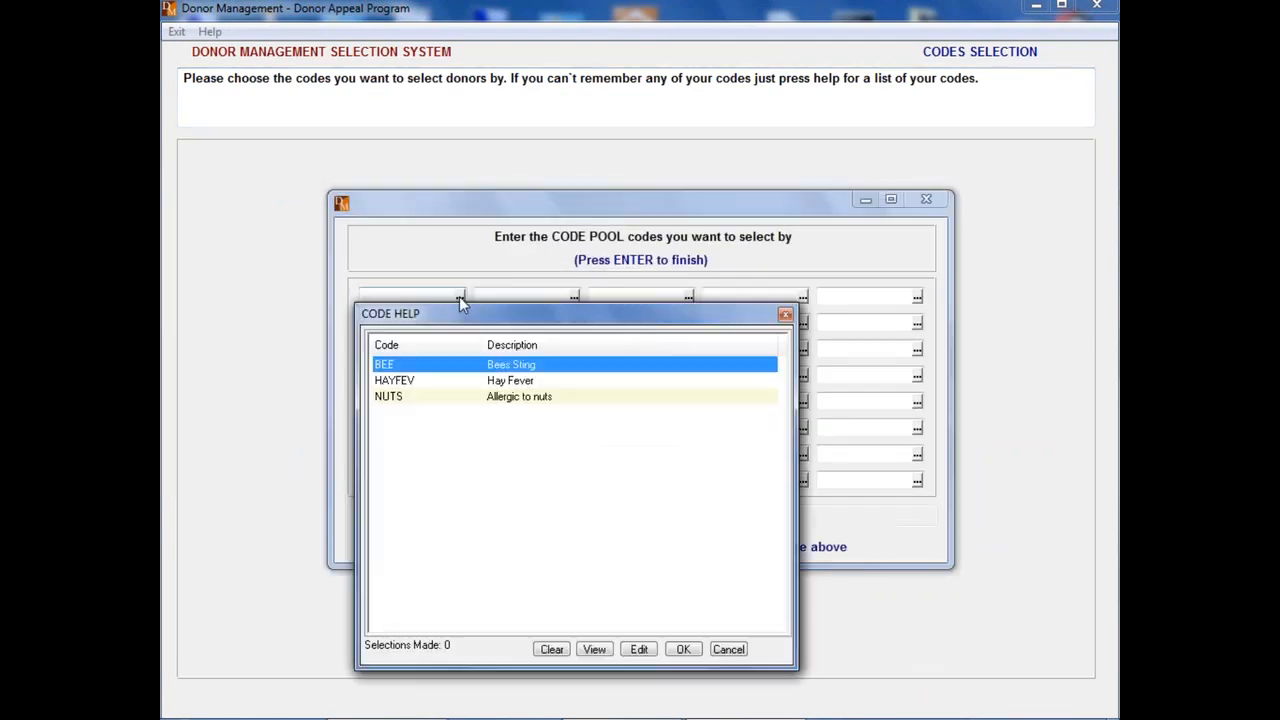
{"action": "double_click", "coordinate": [395, 381]}
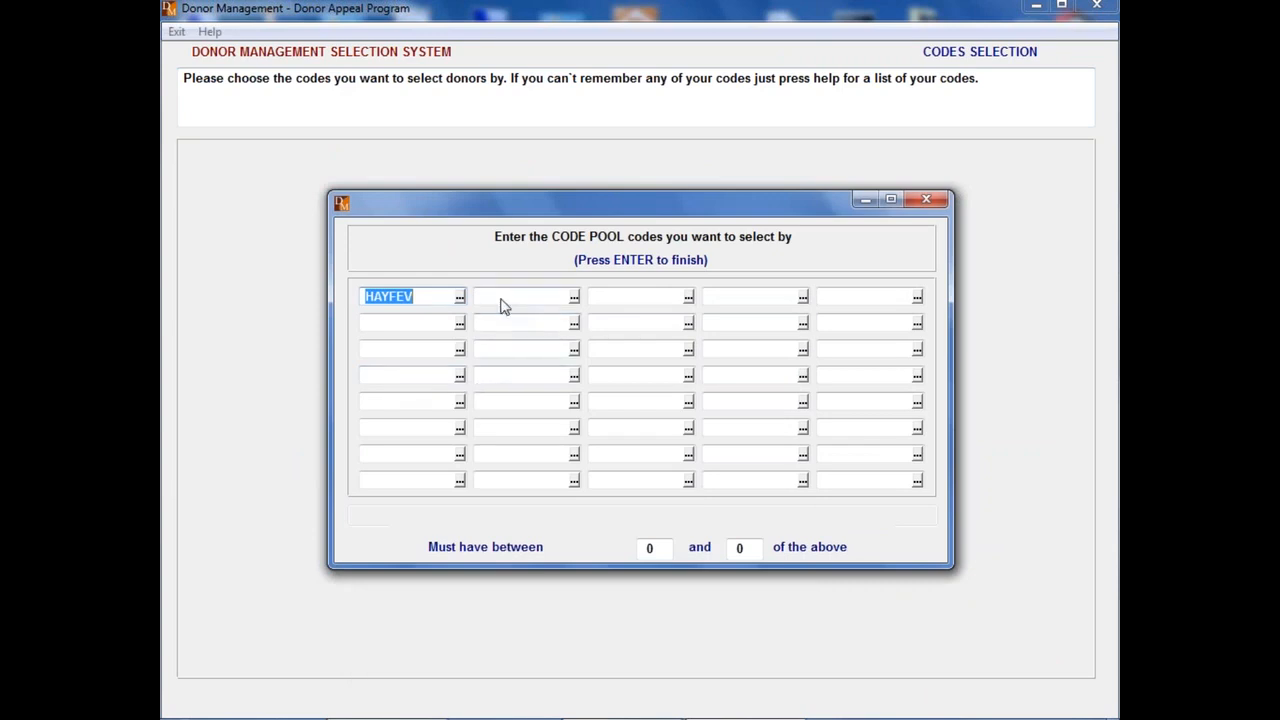
{"action": "key", "text": "Tab"}
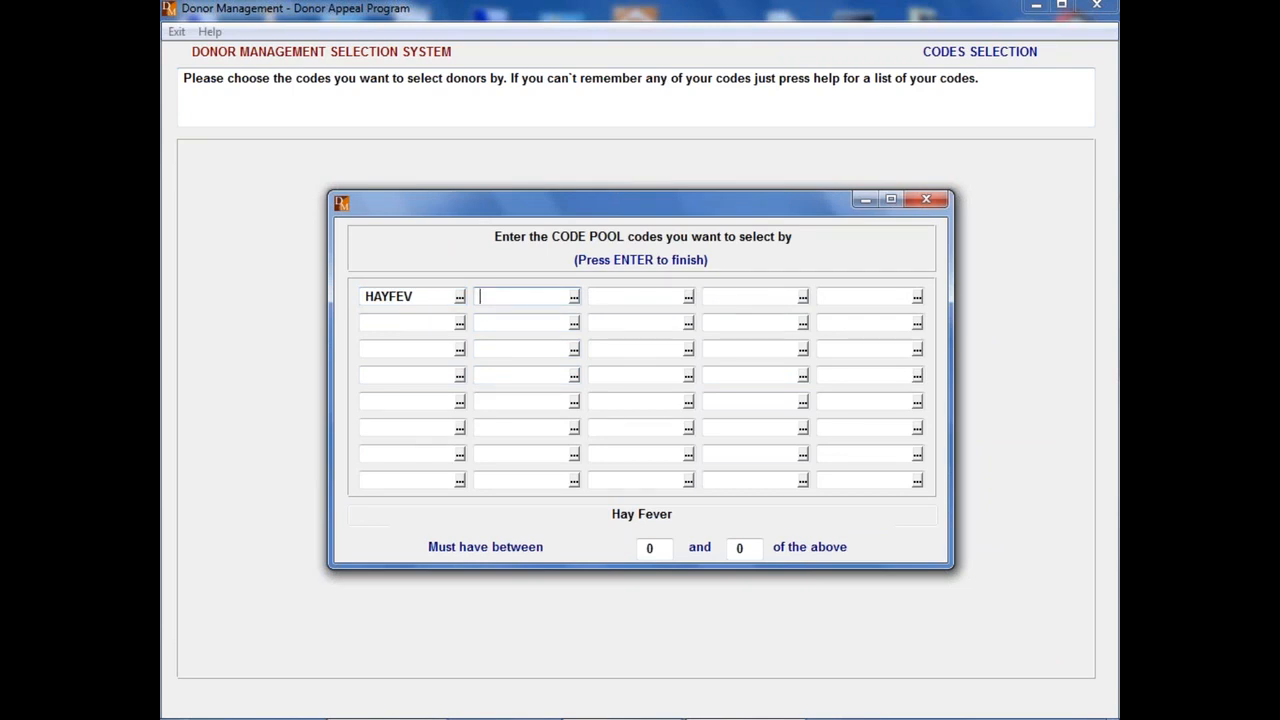
{"action": "key", "text": "Return"}
{"action": "type", "text": "1"}
{"action": "key", "text": "Return"}
{"action": "type", "text": "1"}
{"action": "key", "text": "Return"}
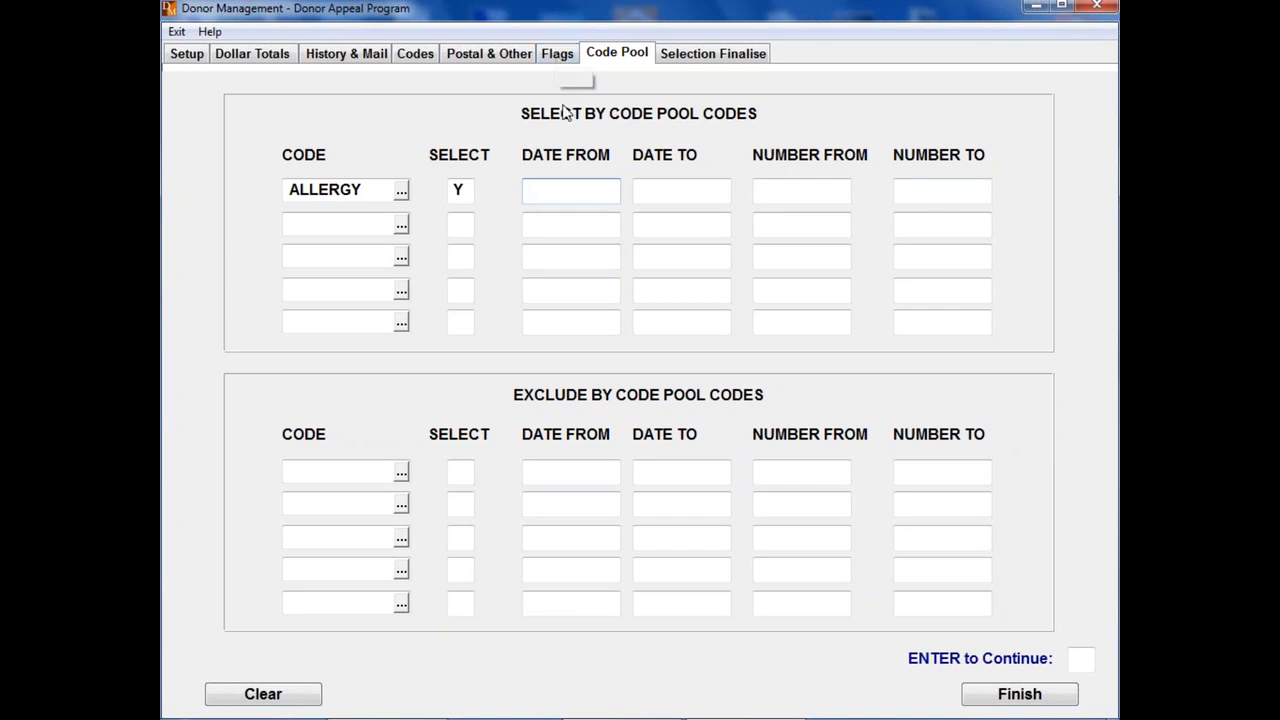
Step: Save the selection choices to a new Selection Format named metro hayfever and continue past the report description
{"action": "left_click", "coordinate": [713, 60]}
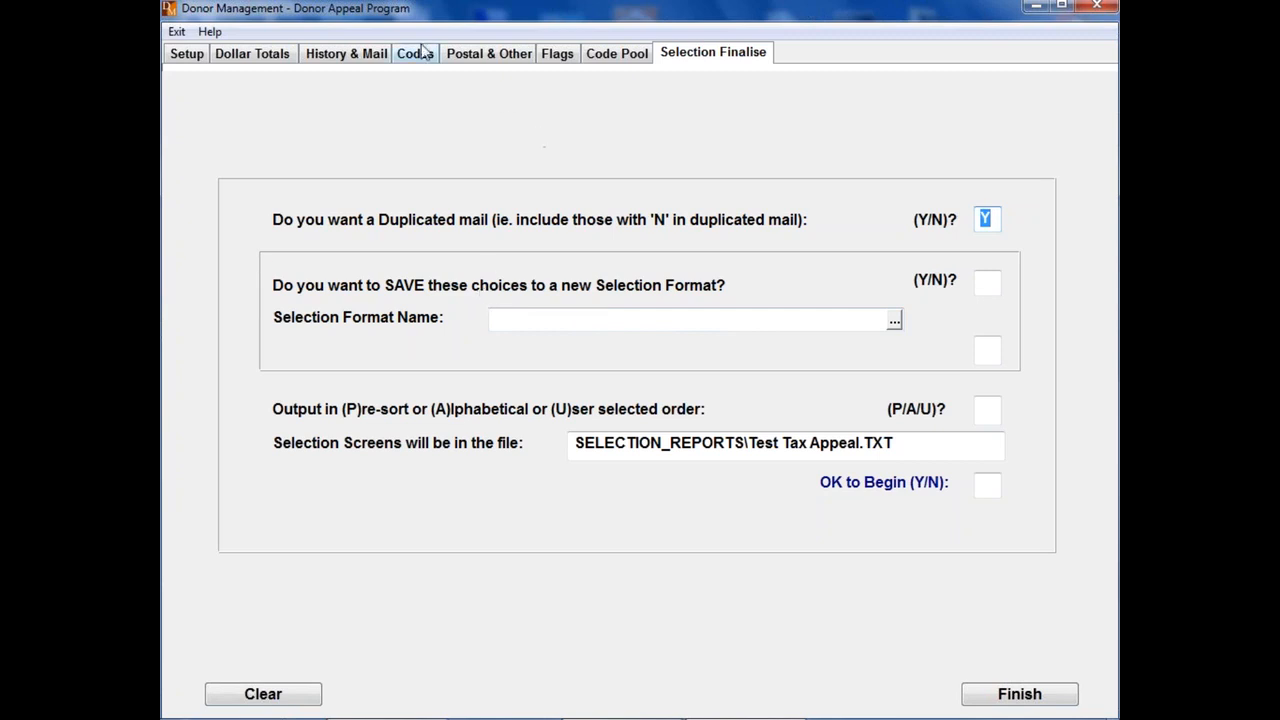
{"action": "left_click", "coordinate": [993, 283]}
{"action": "type", "text": "N"}
{"action": "type", "text": "Y"}
{"action": "key", "text": "Tab"}
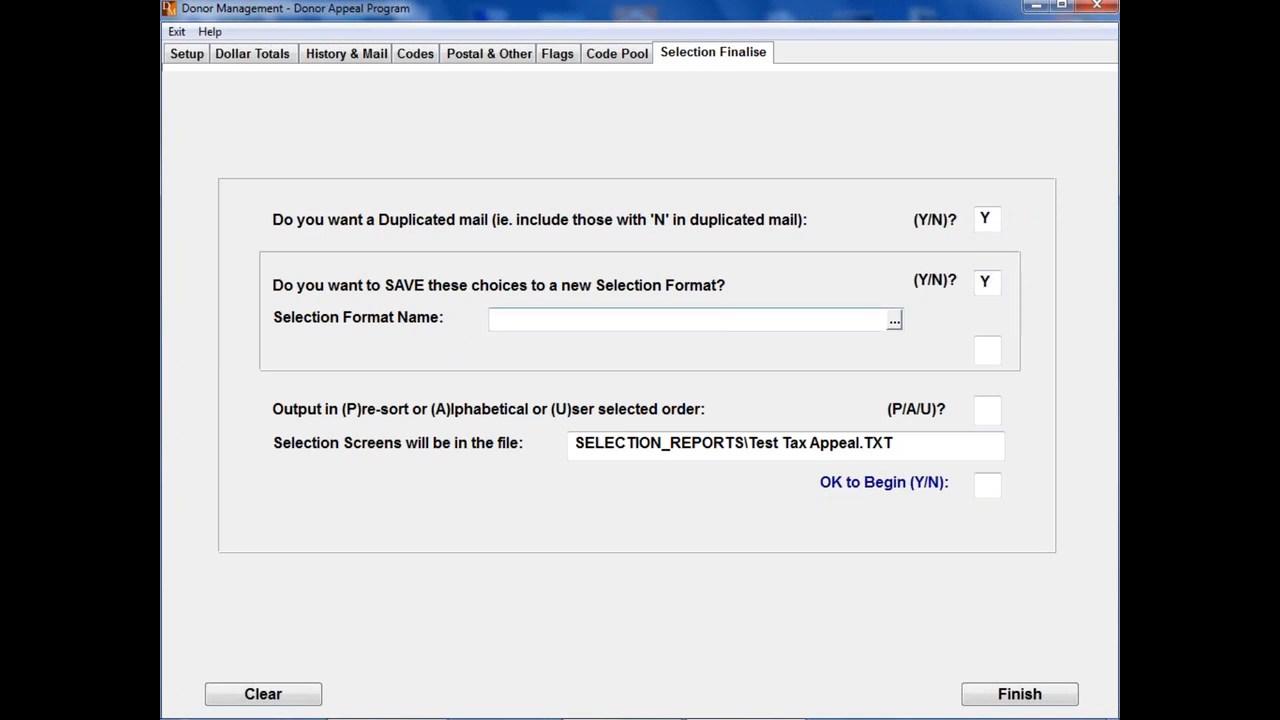
{"action": "type", "text": "M"}
{"action": "type", "text": "ro hayfever"}
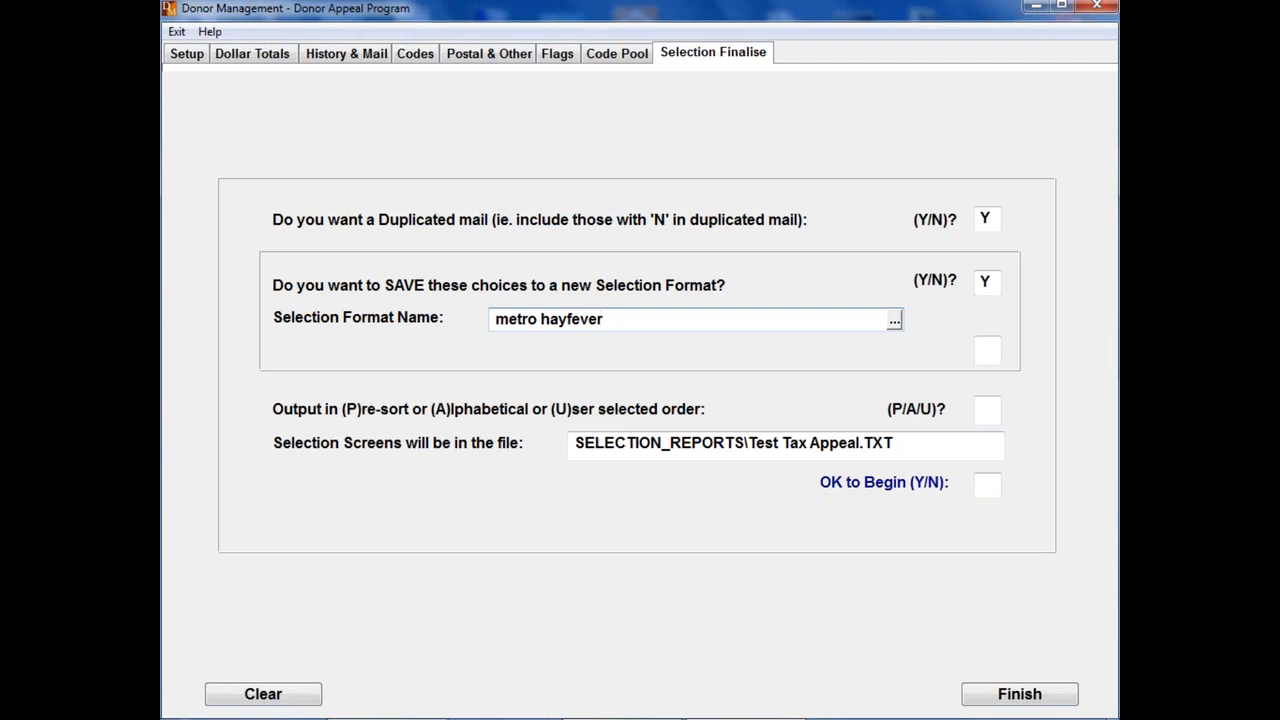
{"action": "key", "text": "Return"}
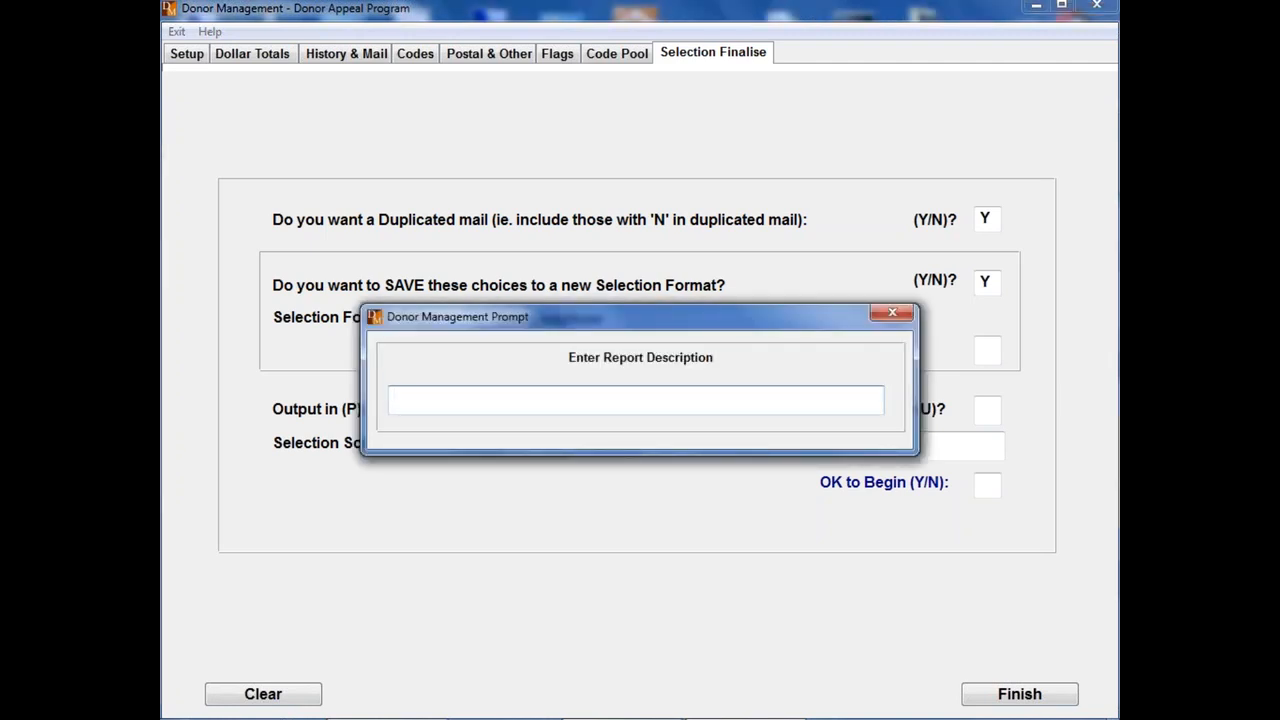
{"action": "key", "text": "Return"}
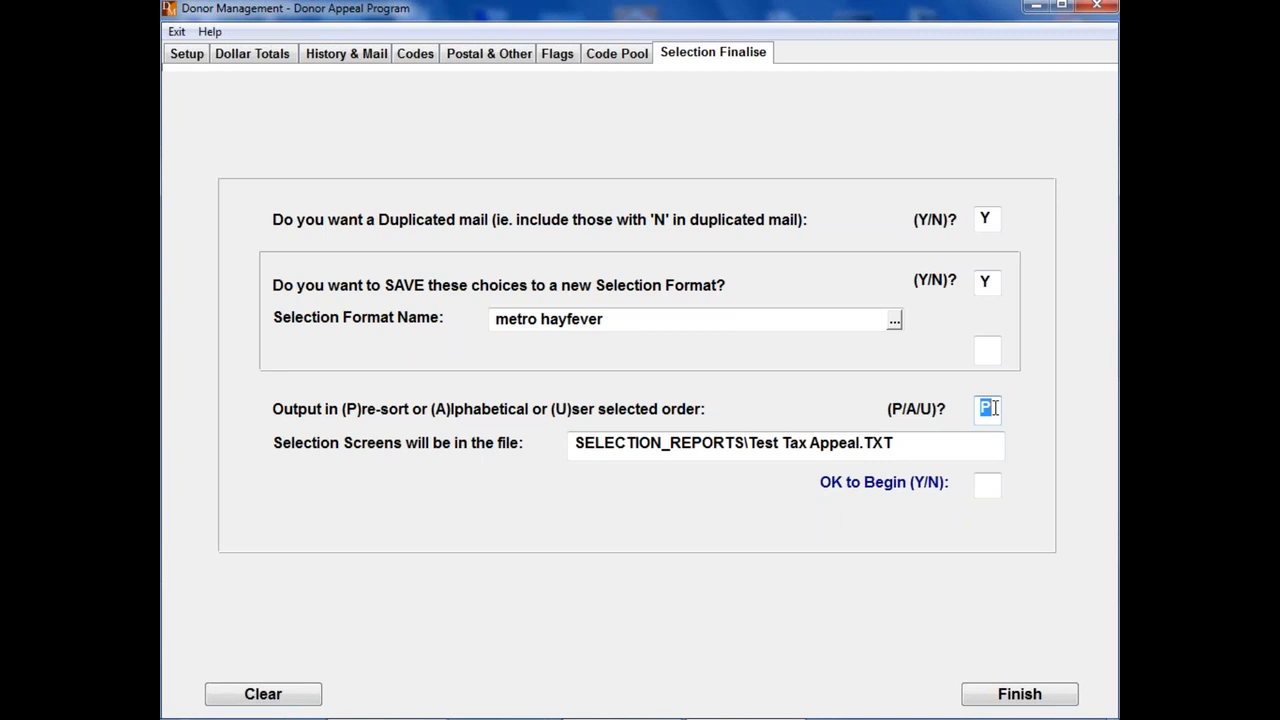
Step: Set the output to user selected order using Index 4, Sortkey
{"action": "type", "text": "U"}
{"action": "key", "text": "Return"}
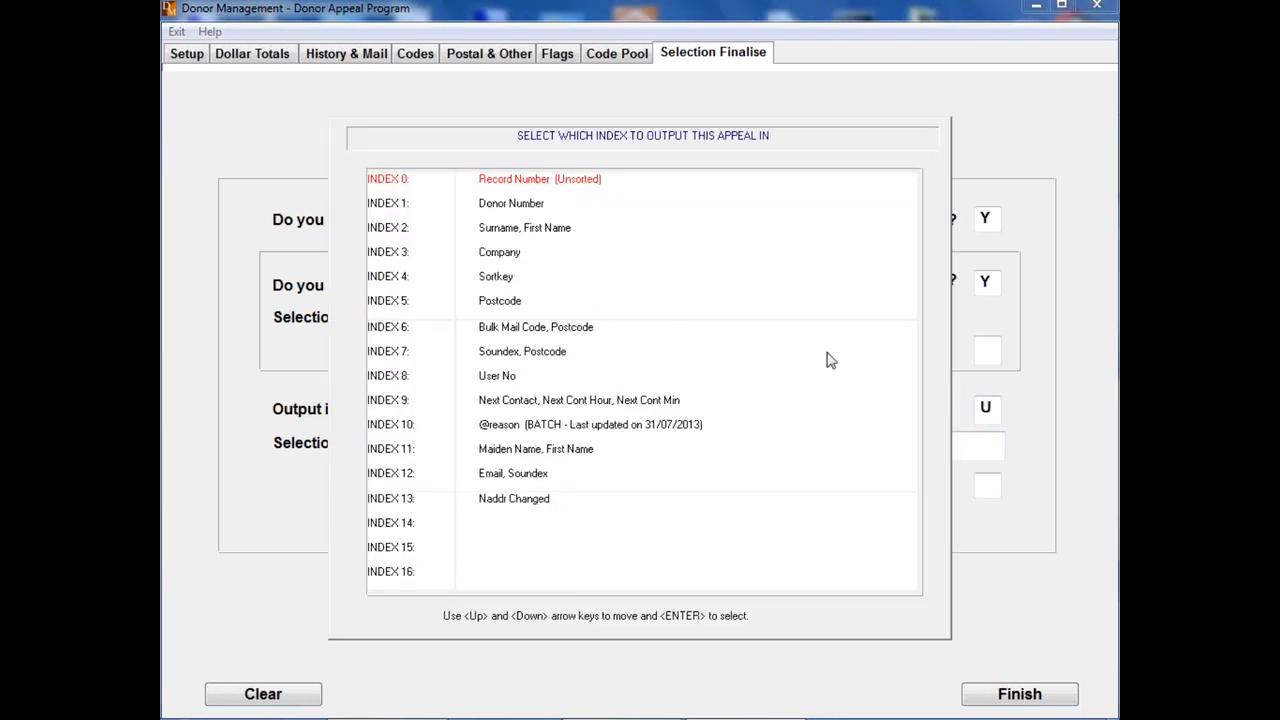
{"action": "key", "text": "Down"}
{"action": "key", "text": "Down"}
{"action": "key", "text": "Down"}
{"action": "key", "text": "Down"}
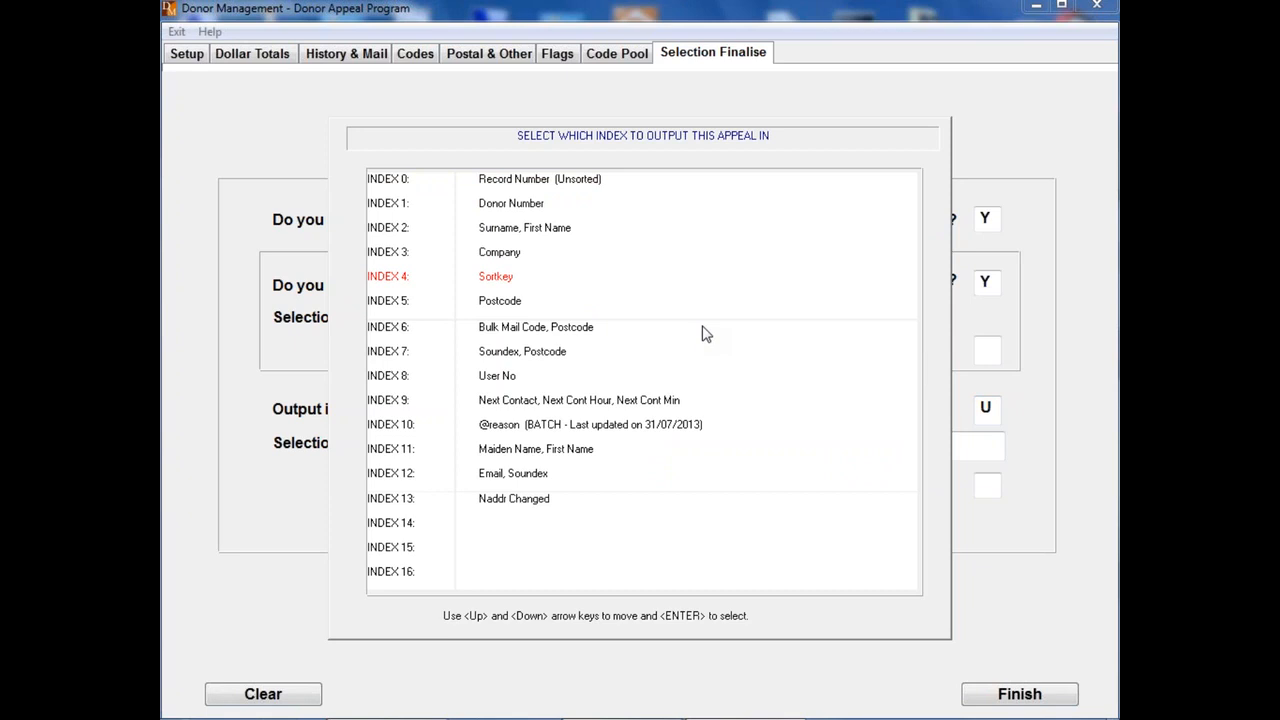
{"action": "key", "text": "Return"}
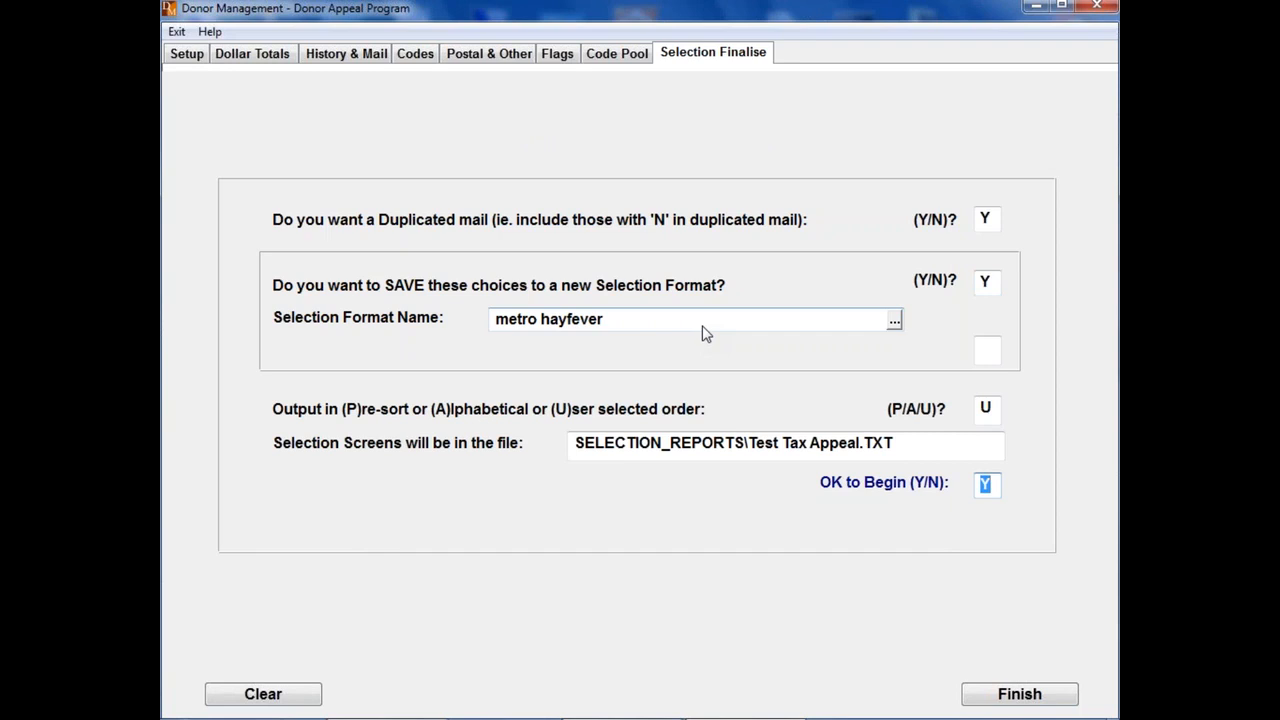
Step: Set the output order to Pre-sort (P) and begin the Test Tax Appeal selection
{"action": "key", "text": "shift+Tab"}
{"action": "type", "text": "P"}
{"action": "key", "text": "Tab"}
{"action": "key", "text": "Return"}
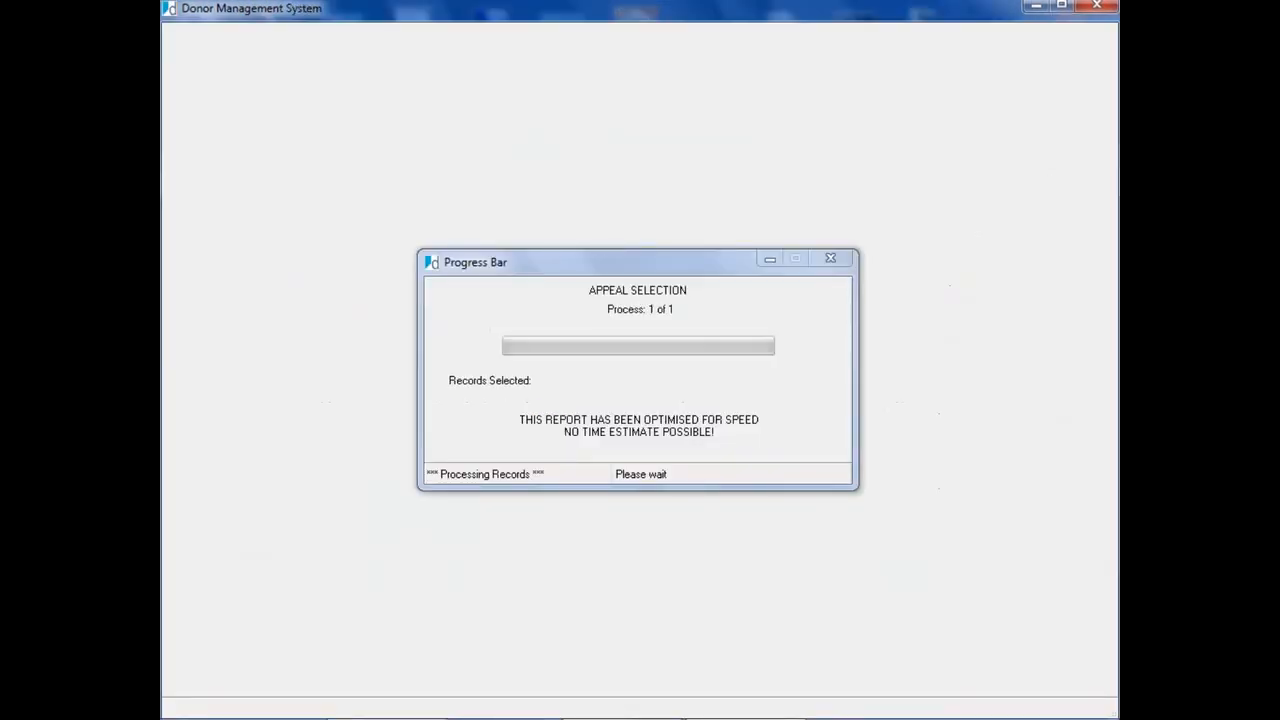
Step: Examine the Test Tax Appeal selection report for its chosen criteria, Bulk Mail Code range, code pool codes and records selected
{"action": "scroll", "coordinate": [698, 308], "scroll_direction": "down", "scroll_amount": 6}
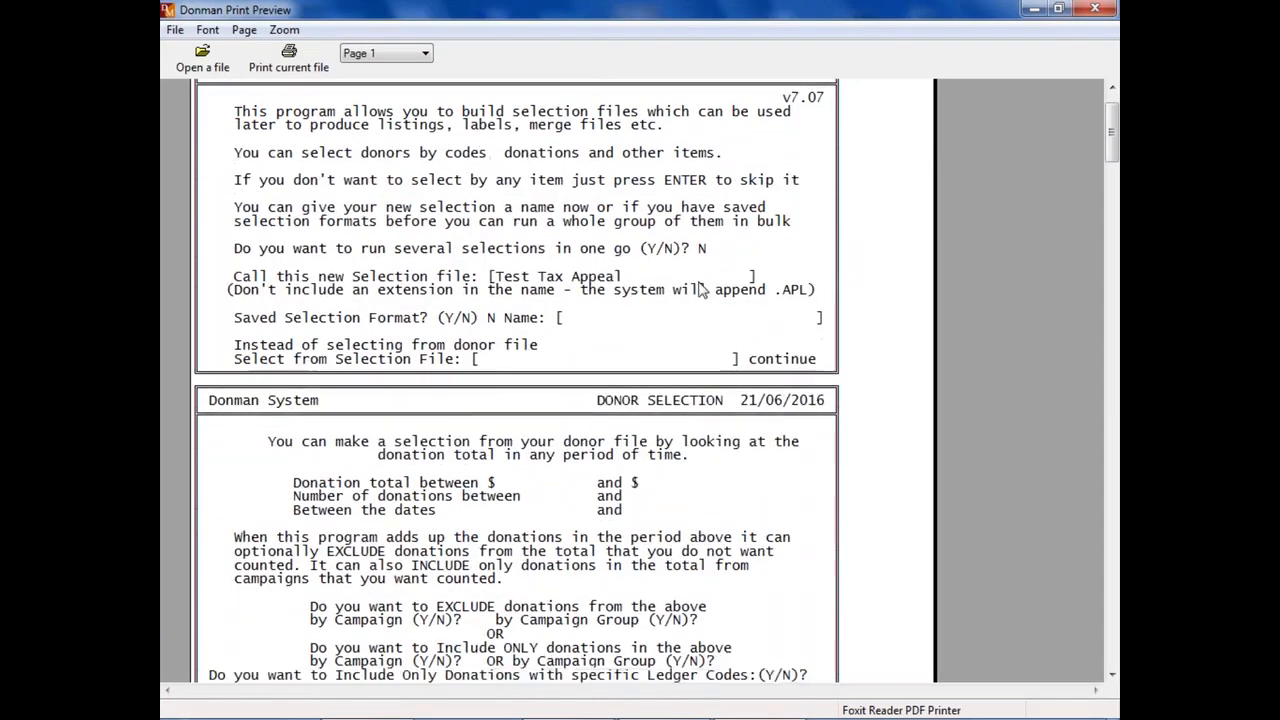
{"action": "scroll", "coordinate": [640, 366], "scroll_direction": "down", "scroll_amount": 15}
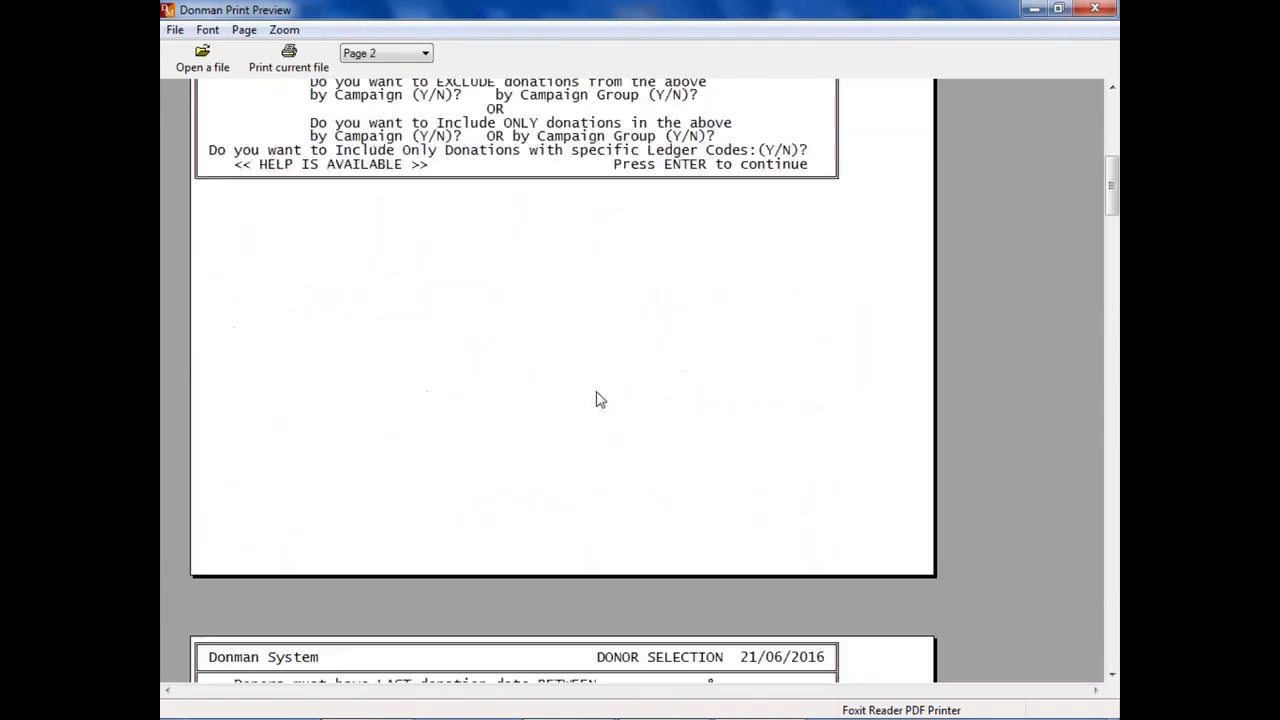
{"action": "scroll", "coordinate": [547, 375], "scroll_direction": "down", "scroll_amount": 15}
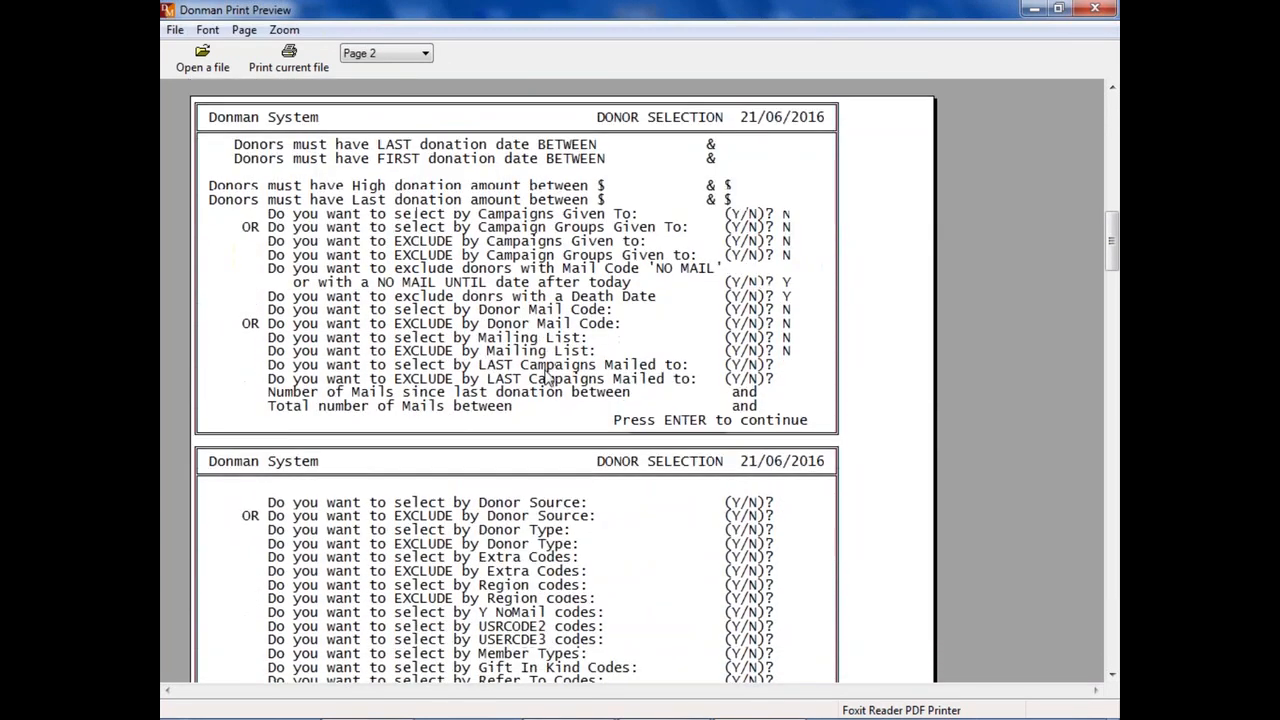
{"action": "scroll", "coordinate": [533, 368], "scroll_direction": "down", "scroll_amount": 12}
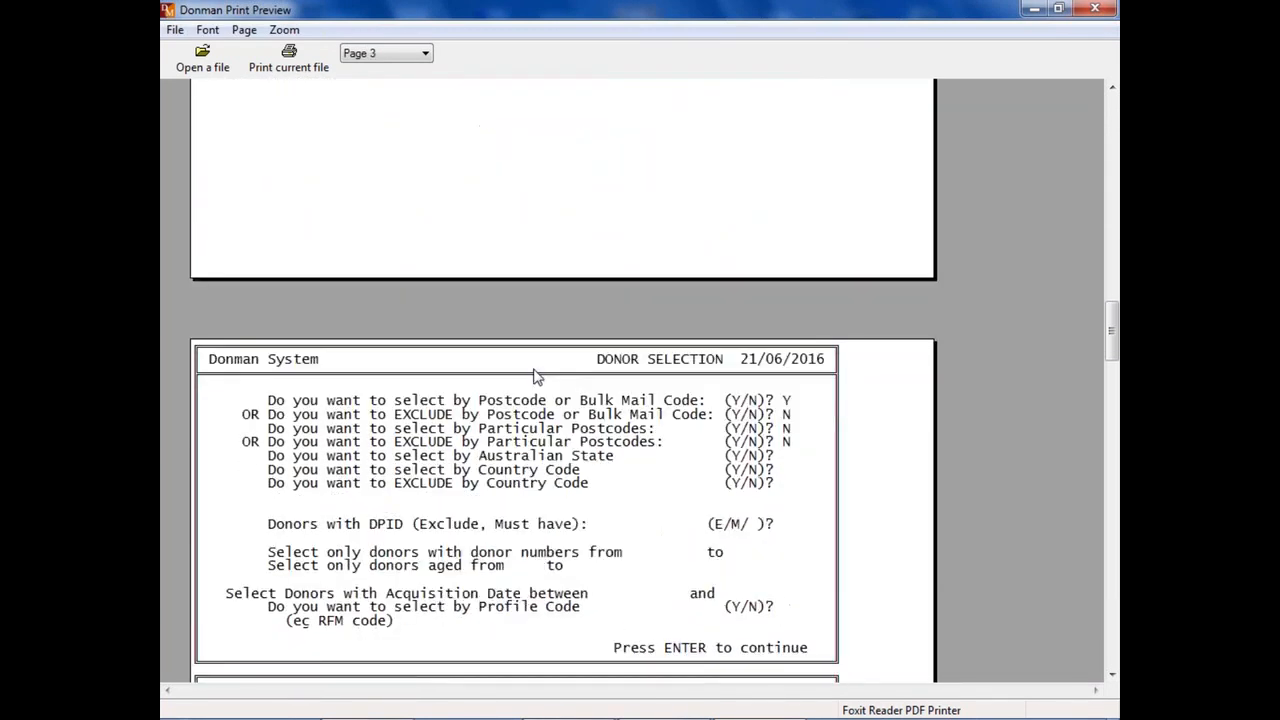
{"action": "scroll", "coordinate": [531, 370], "scroll_direction": "down", "scroll_amount": 10}
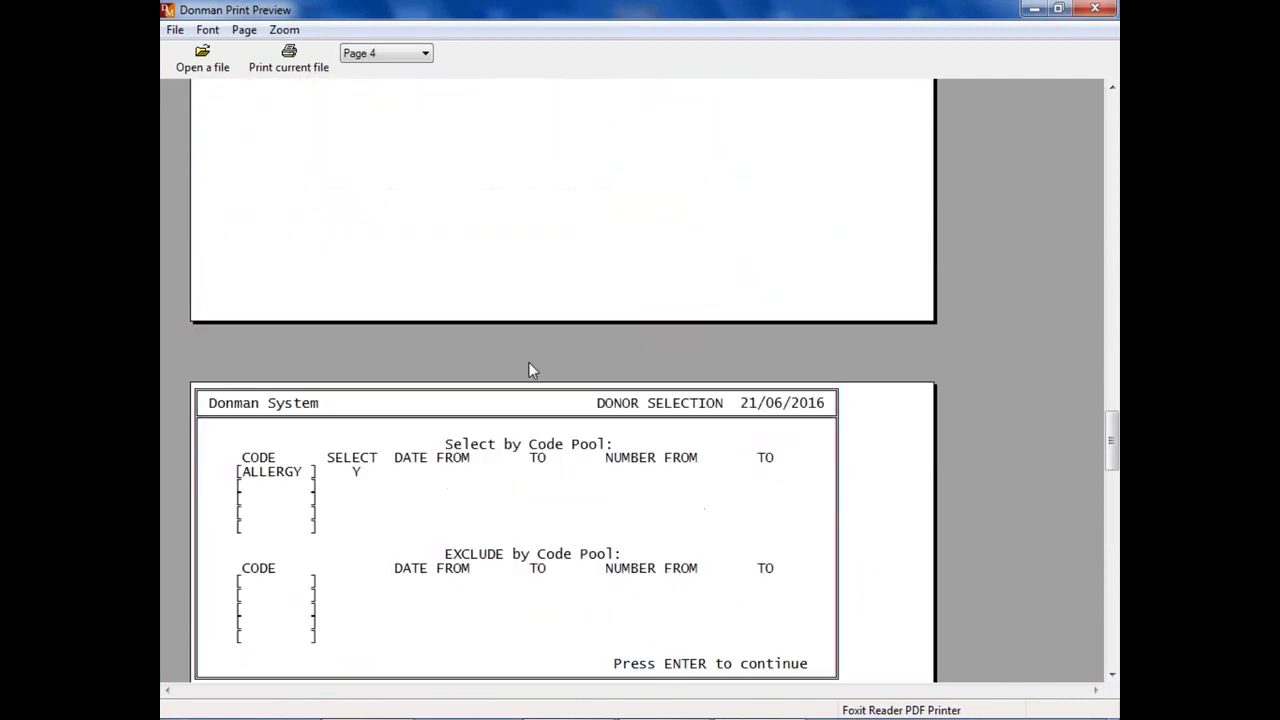
{"action": "scroll", "coordinate": [531, 370], "scroll_direction": "down", "scroll_amount": 12}
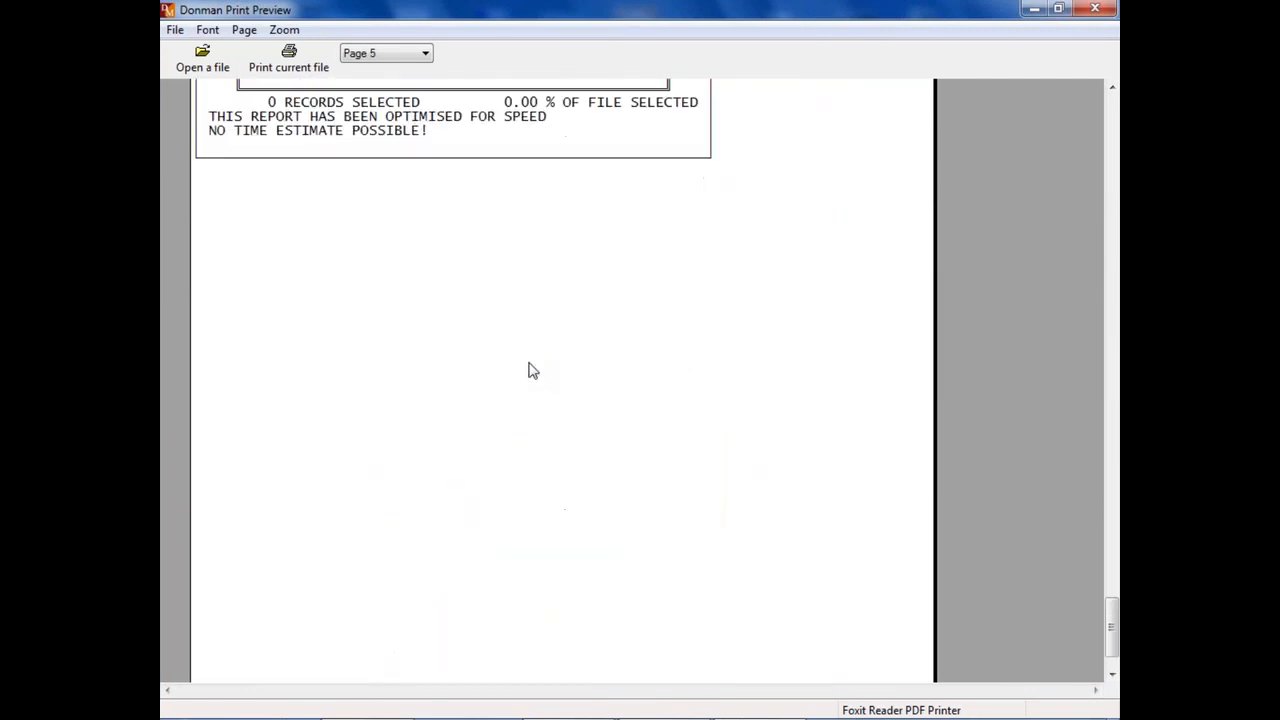
{"action": "scroll", "coordinate": [566, 360], "scroll_direction": "up", "scroll_amount": 6}
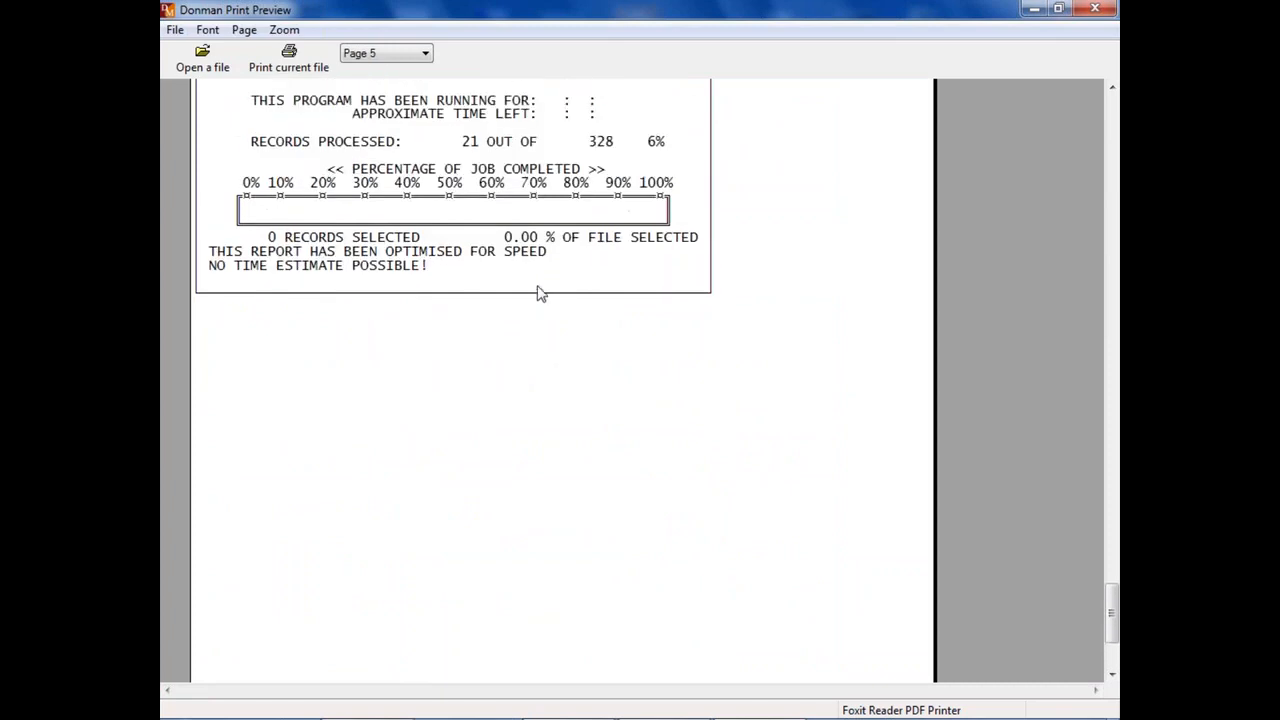
{"action": "scroll", "coordinate": [420, 291], "scroll_direction": "up", "scroll_amount": 1}
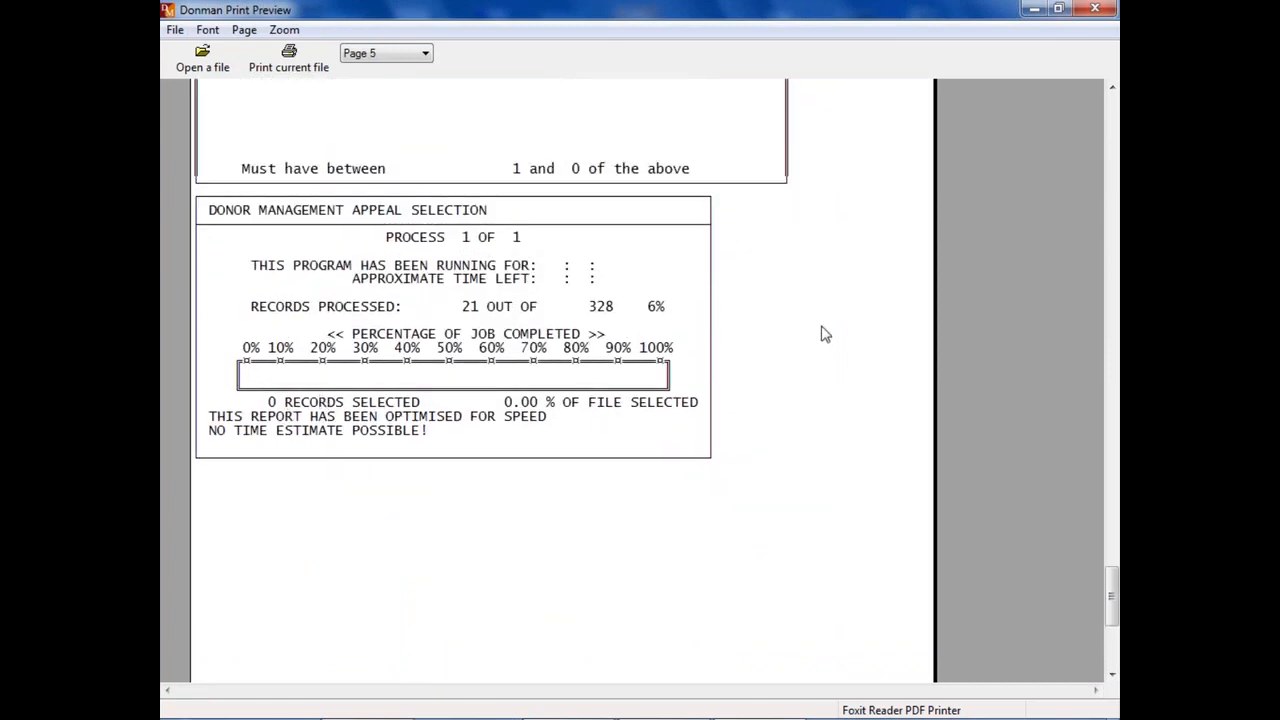
{"action": "scroll", "coordinate": [826, 335], "scroll_direction": "up", "scroll_amount": 10}
{"action": "scroll", "coordinate": [826, 335], "scroll_direction": "up", "scroll_amount": 11}
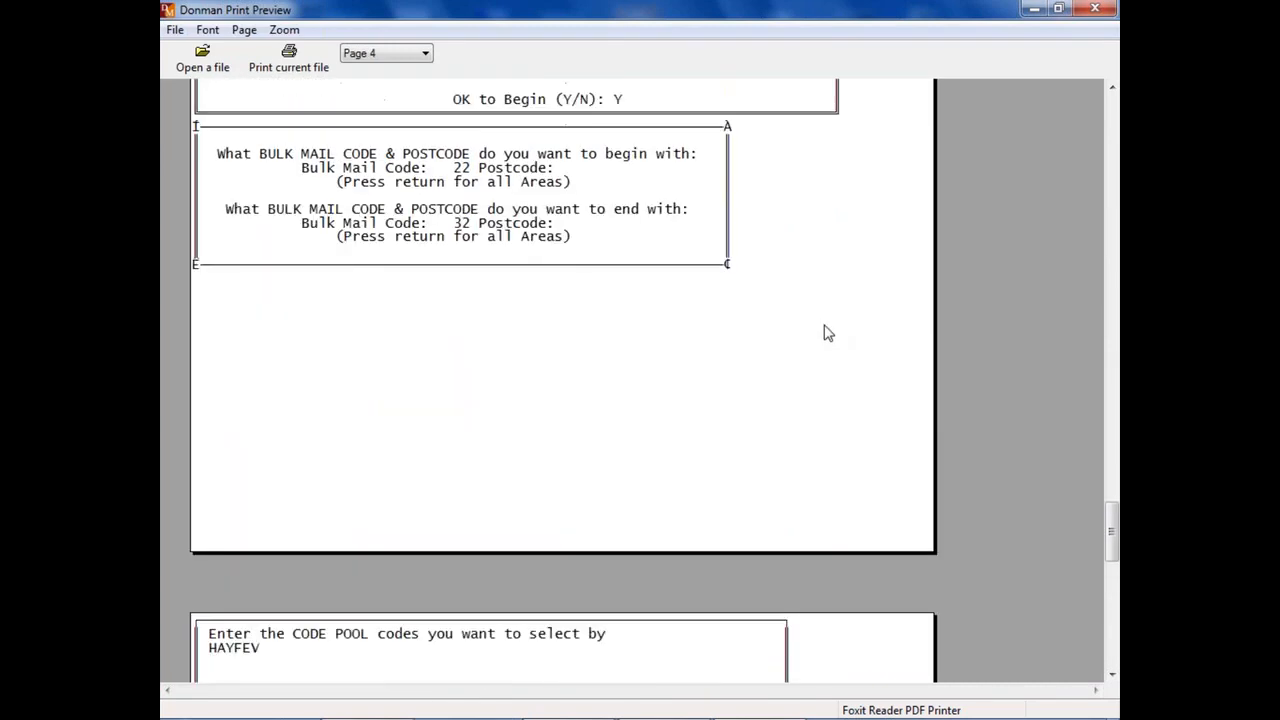
{"action": "scroll", "coordinate": [826, 335], "scroll_direction": "up", "scroll_amount": 9}
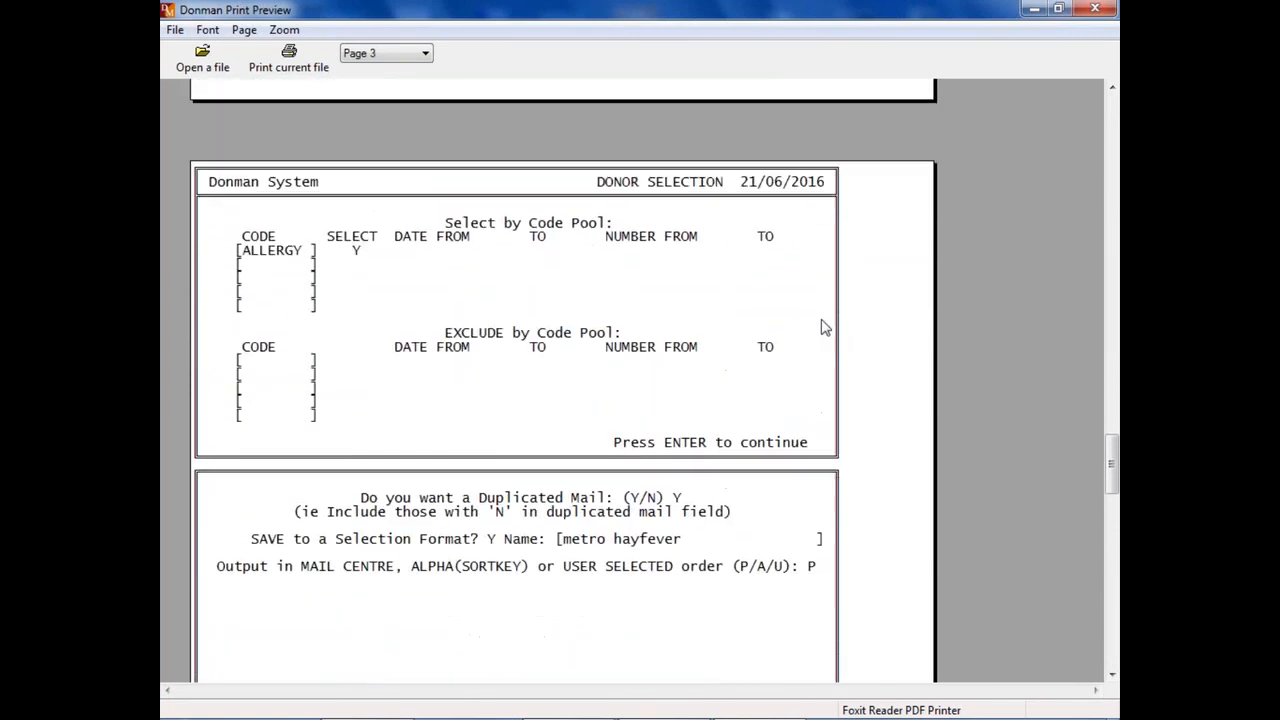
Step: Review the earlier pages of the Donor Selection report for the selection criteria and close the print preview
{"action": "scroll", "coordinate": [819, 322], "scroll_direction": "up", "scroll_amount": 8}
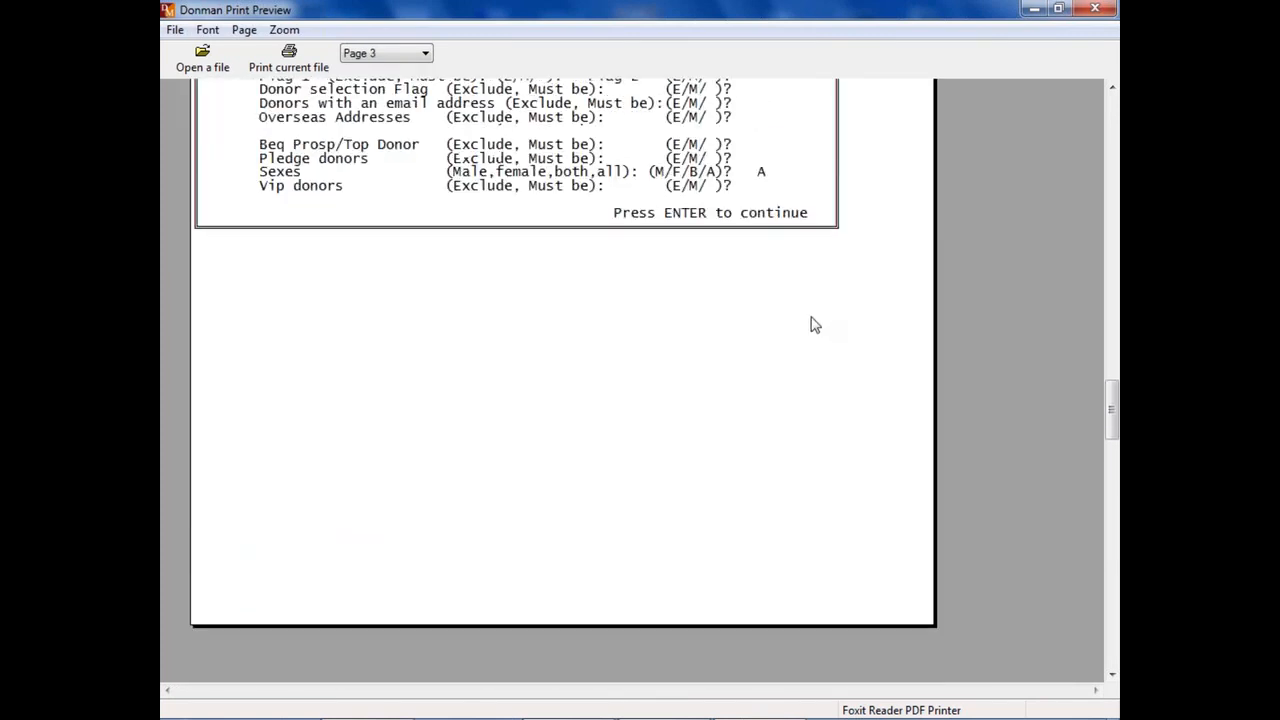
{"action": "scroll", "coordinate": [813, 328], "scroll_direction": "up", "scroll_amount": 7}
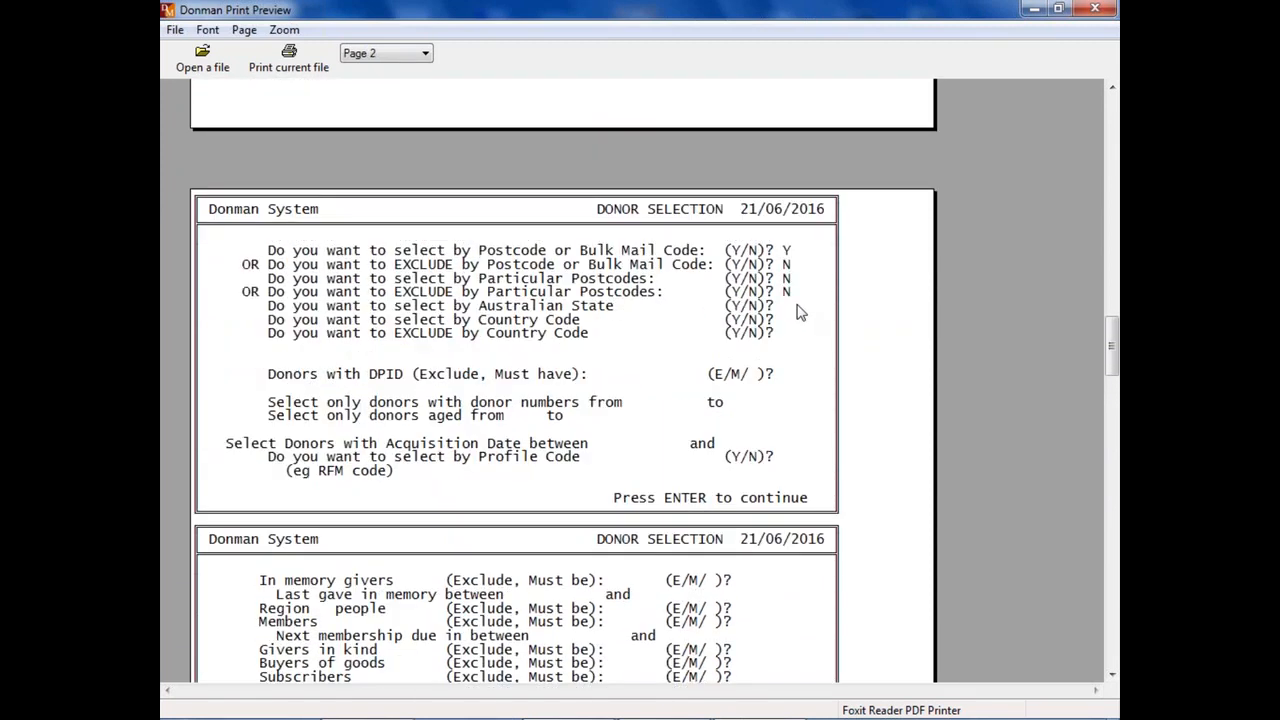
{"action": "scroll", "coordinate": [801, 313], "scroll_direction": "up", "scroll_amount": 11}
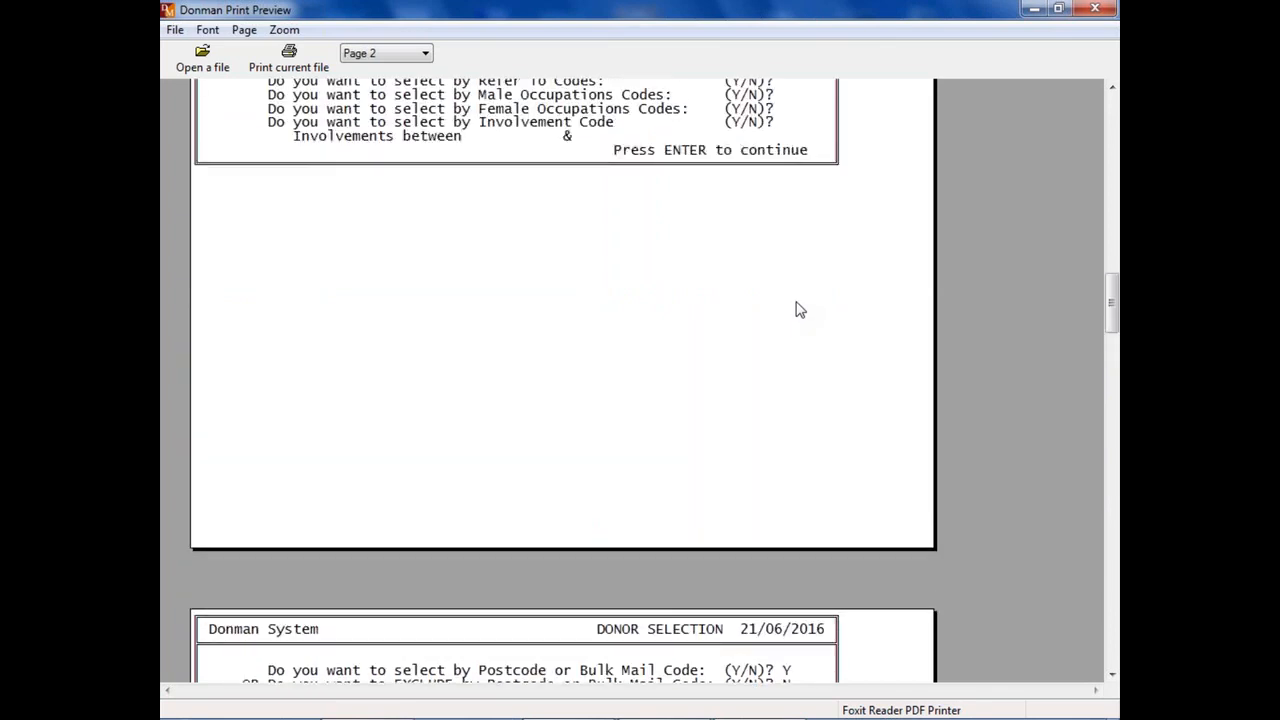
{"action": "scroll", "coordinate": [800, 311], "scroll_direction": "up", "scroll_amount": 2}
{"action": "scroll", "coordinate": [800, 311], "scroll_direction": "up", "scroll_amount": 8}
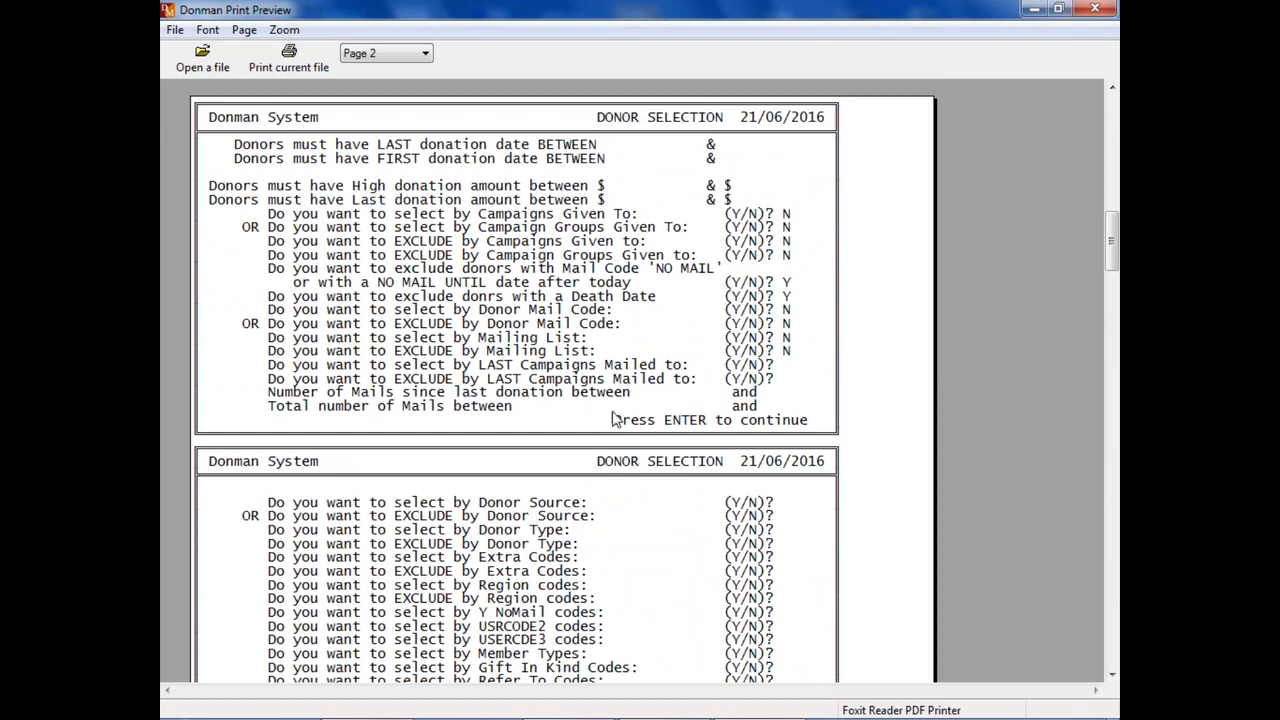
{"action": "left_click", "coordinate": [1105, 10]}
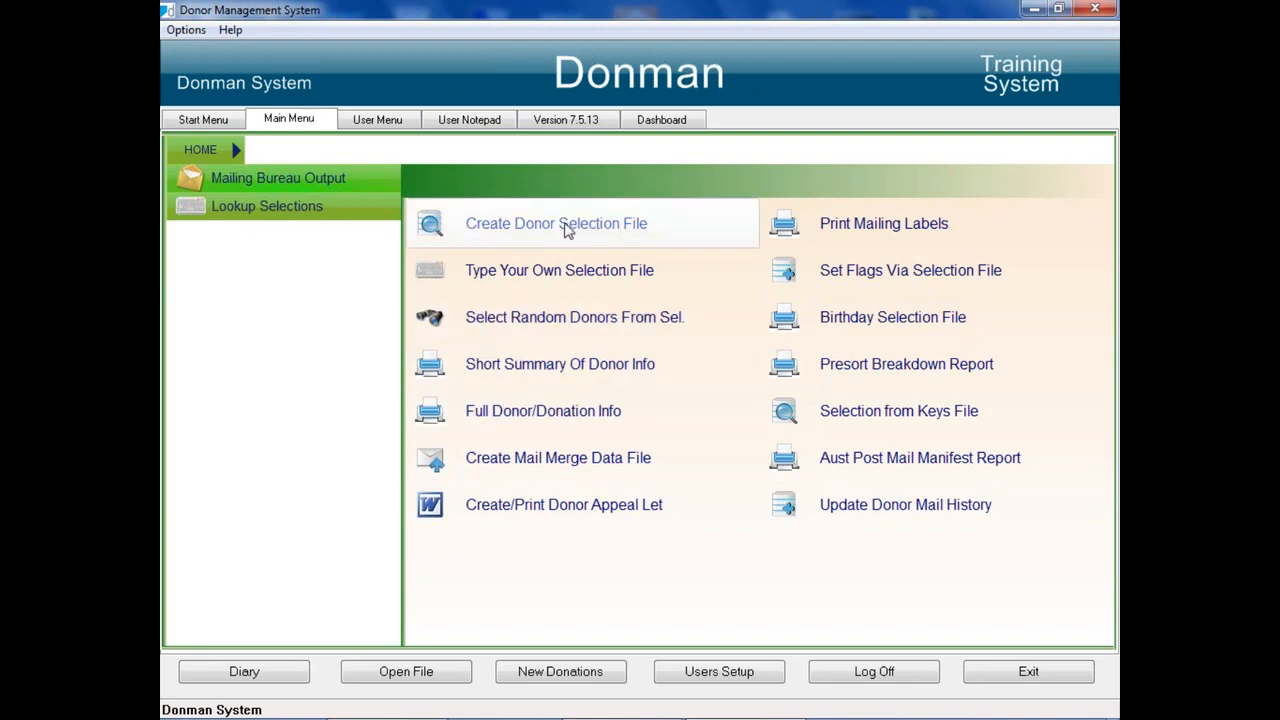
Step: Start creating a mail merge data file from the 2015 Donors selection file and let the program count its records
{"action": "left_click", "coordinate": [565, 459]}
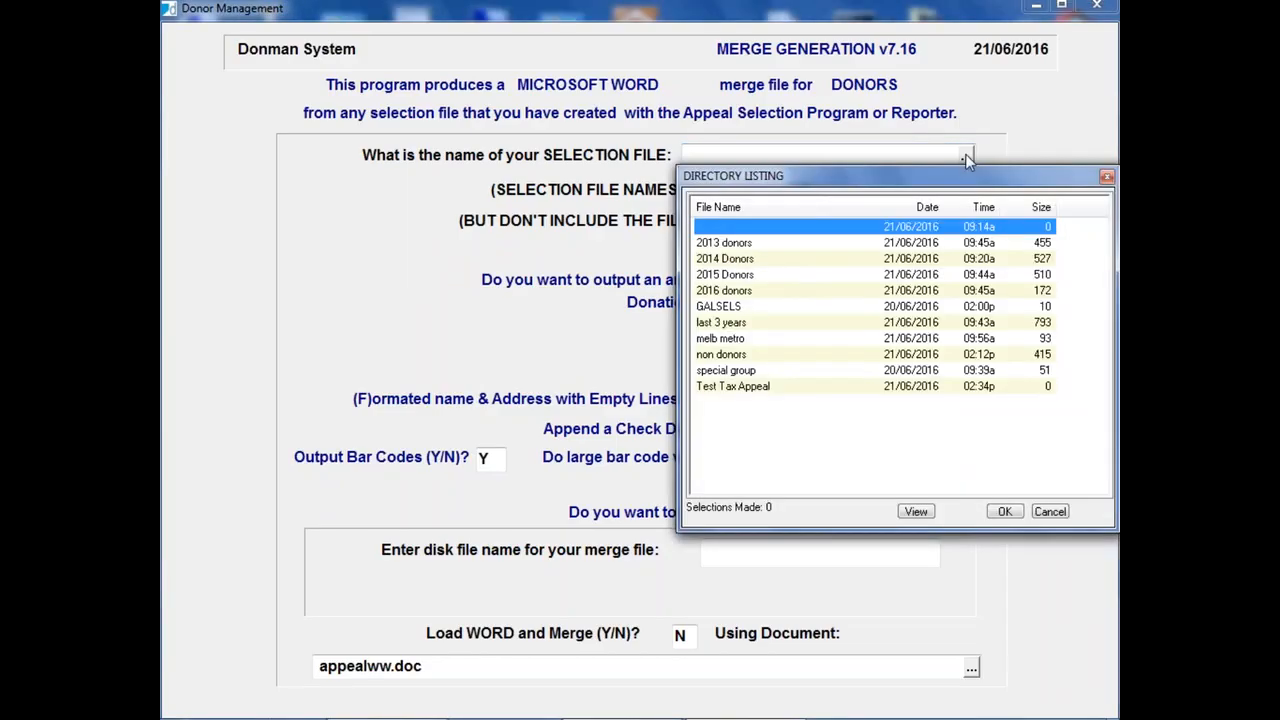
{"action": "left_click", "coordinate": [966, 156]}
{"action": "left_click", "coordinate": [735, 276]}
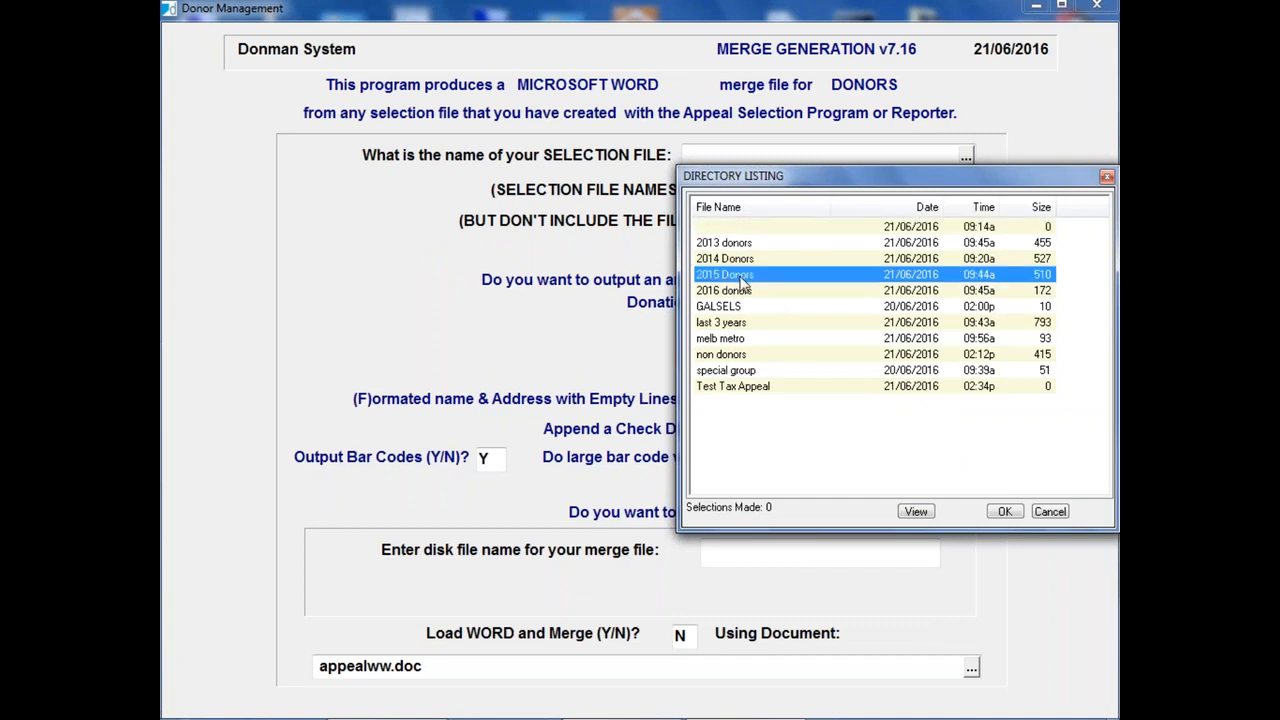
{"action": "double_click", "coordinate": [740, 276]}
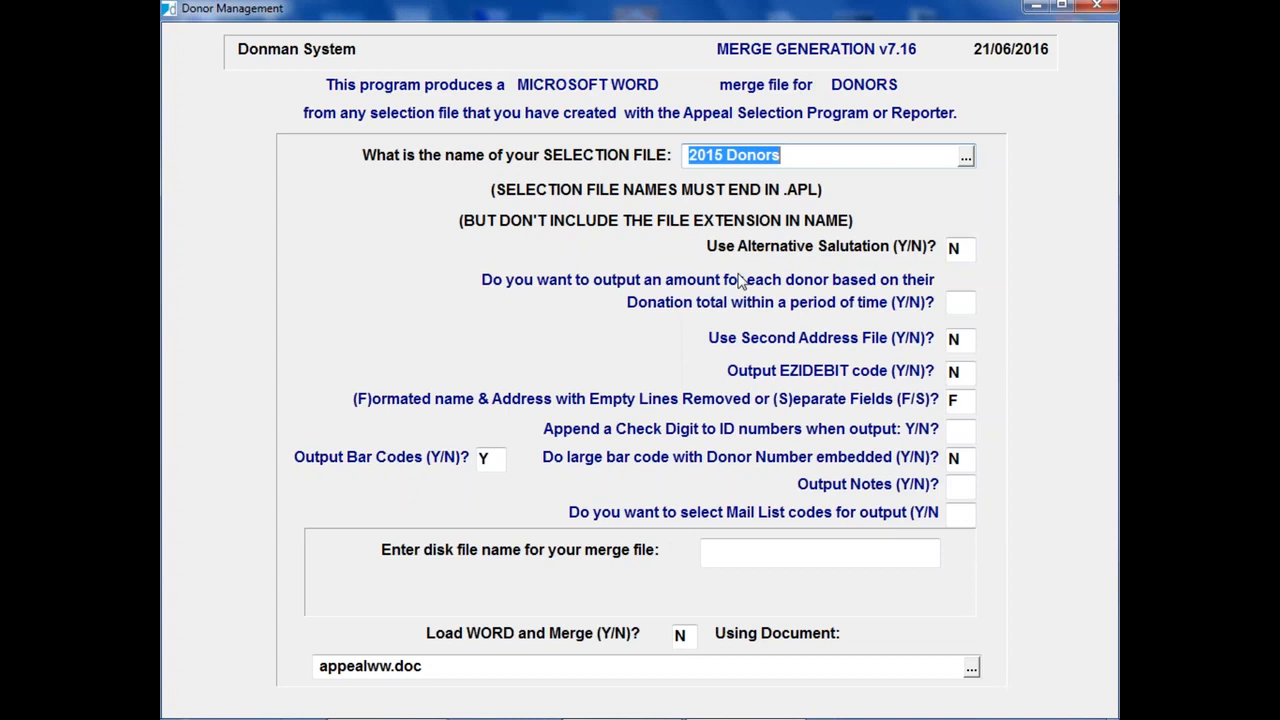
{"action": "key", "text": "Return"}
{"action": "key", "text": "Return"}
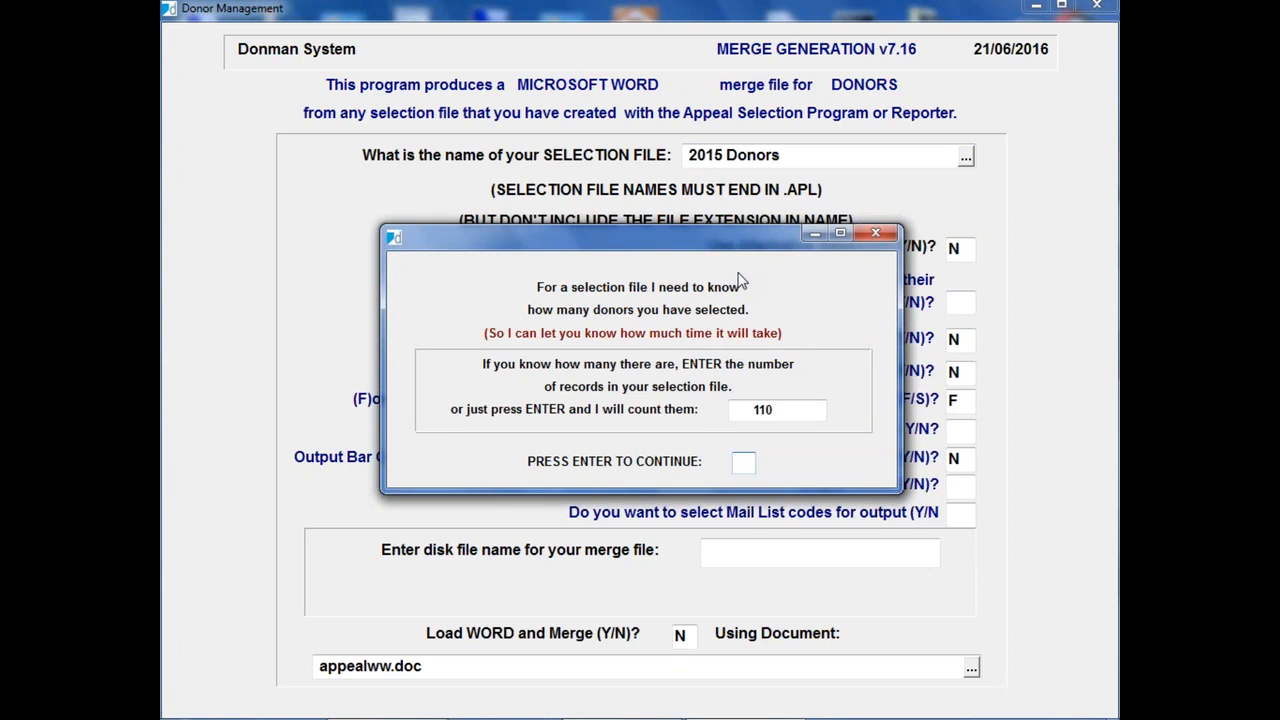
{"action": "key", "text": "Return"}
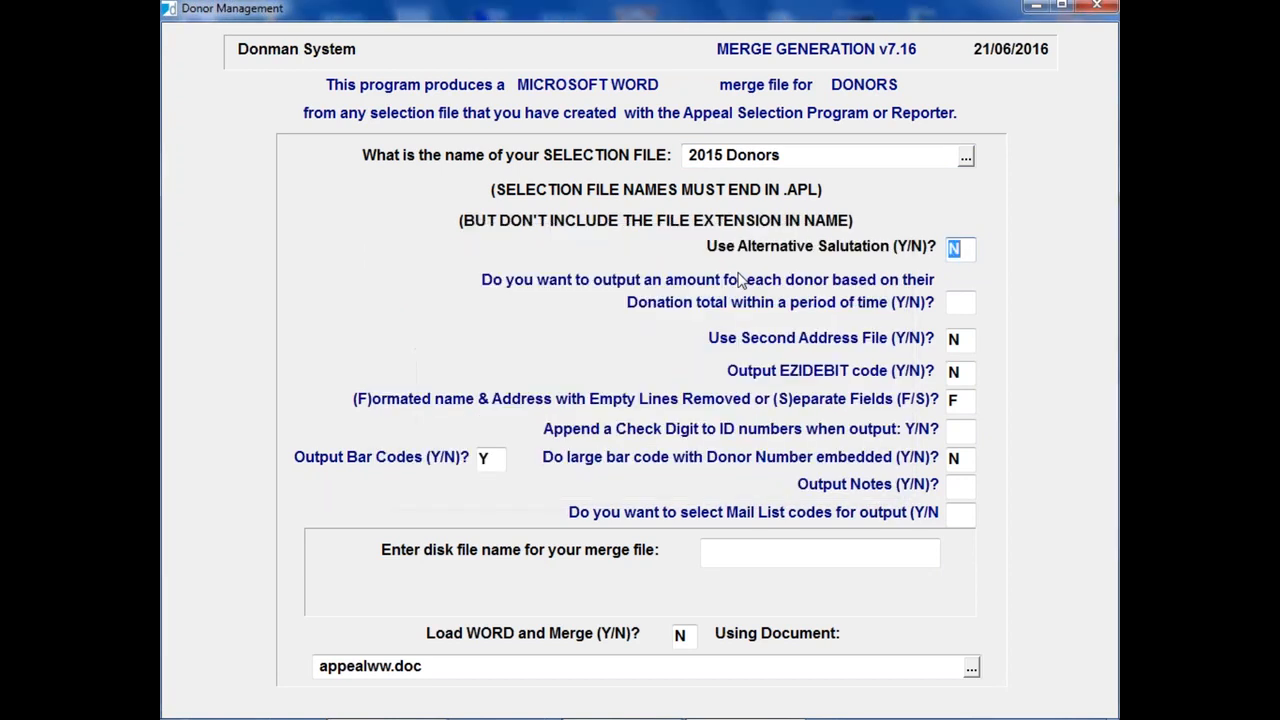
Step: Keep Alternative Salutation at N and output each donor's donation total between 01/01/2015 and 31/12/2015
{"action": "key", "text": "Return"}
{"action": "left_click", "coordinate": [965, 249]}
{"action": "left_click", "coordinate": [968, 302]}
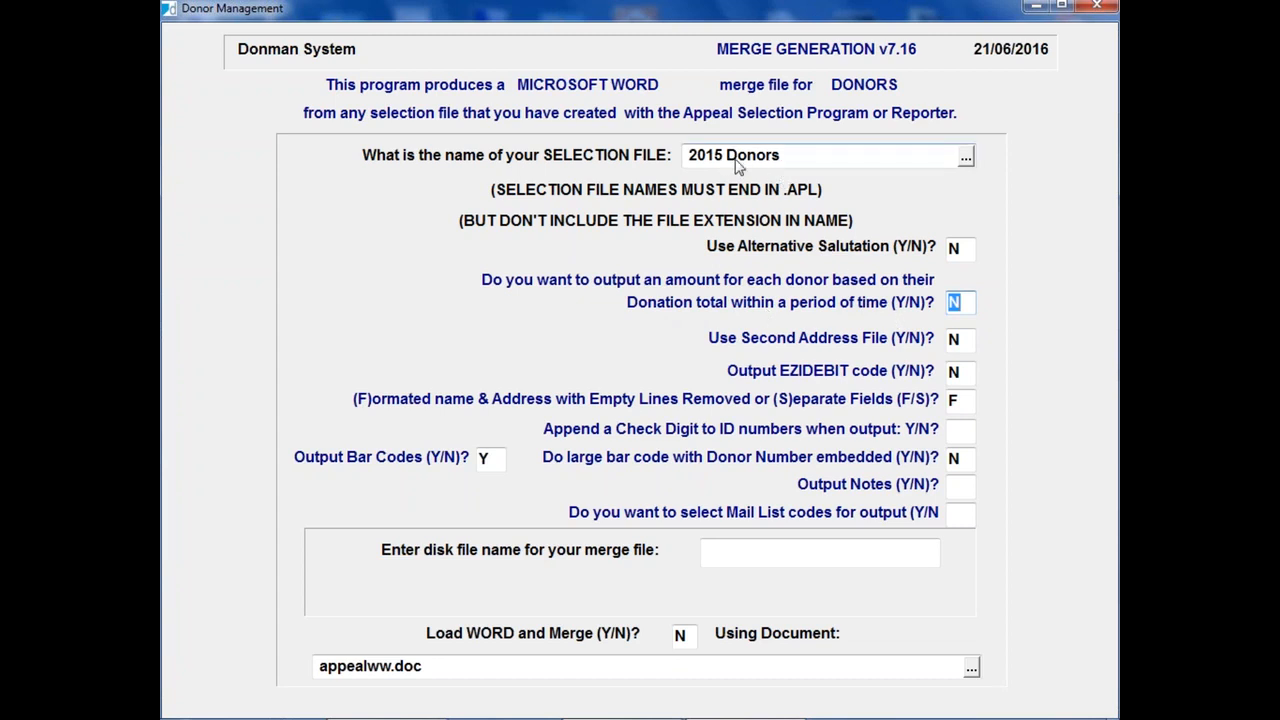
{"action": "type", "text": "Y"}
{"action": "key", "text": "Return"}
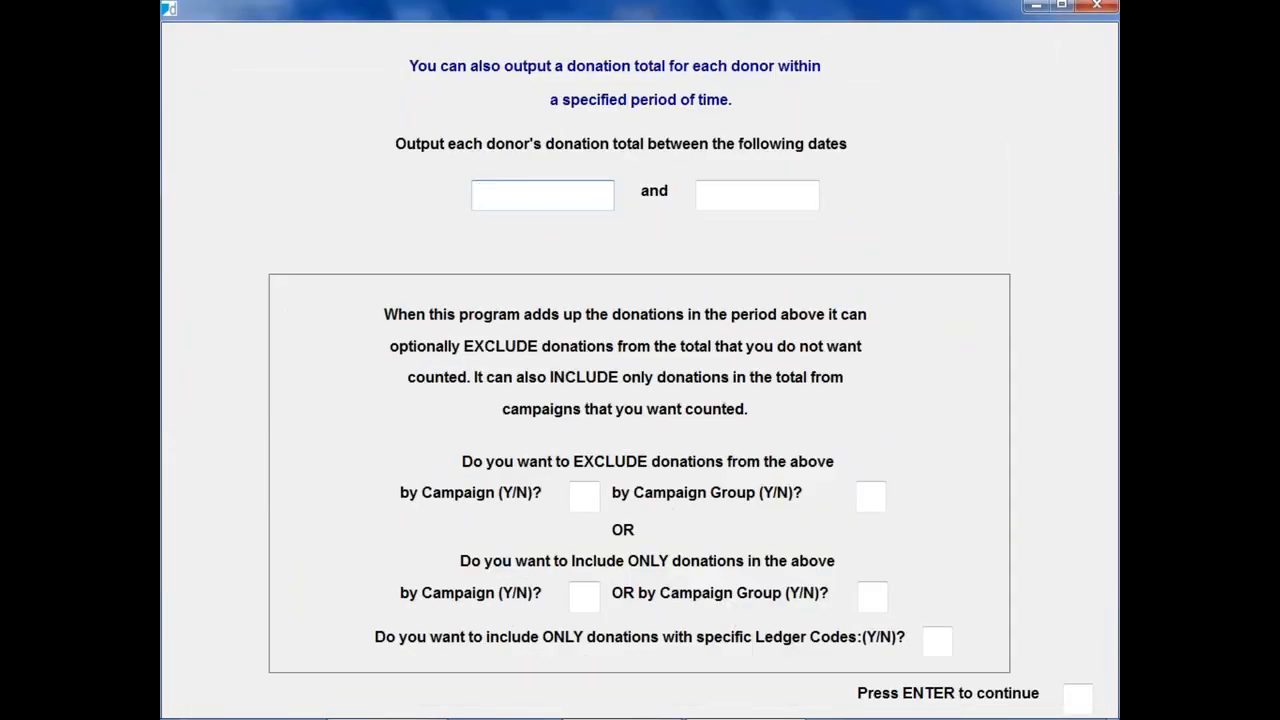
{"action": "type", "text": "010115"}
{"action": "key", "text": "Return"}
{"action": "type", "text": "311215"}
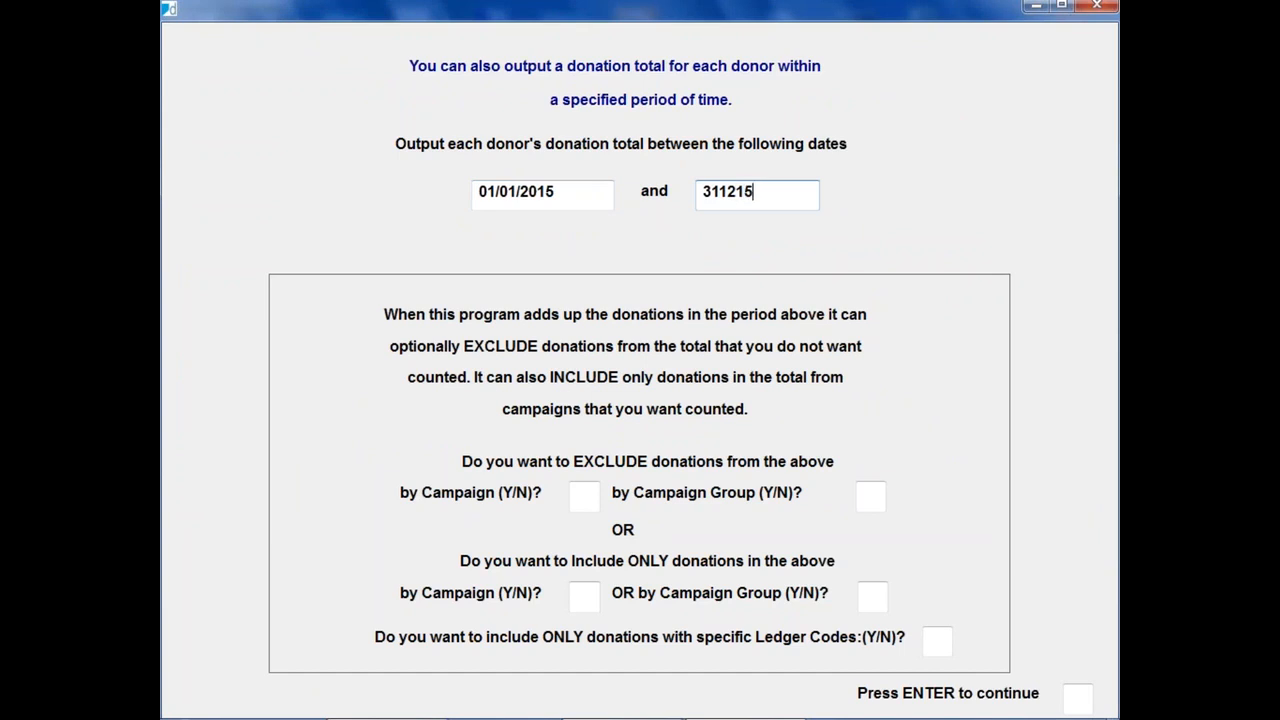
{"action": "key", "text": "Return"}
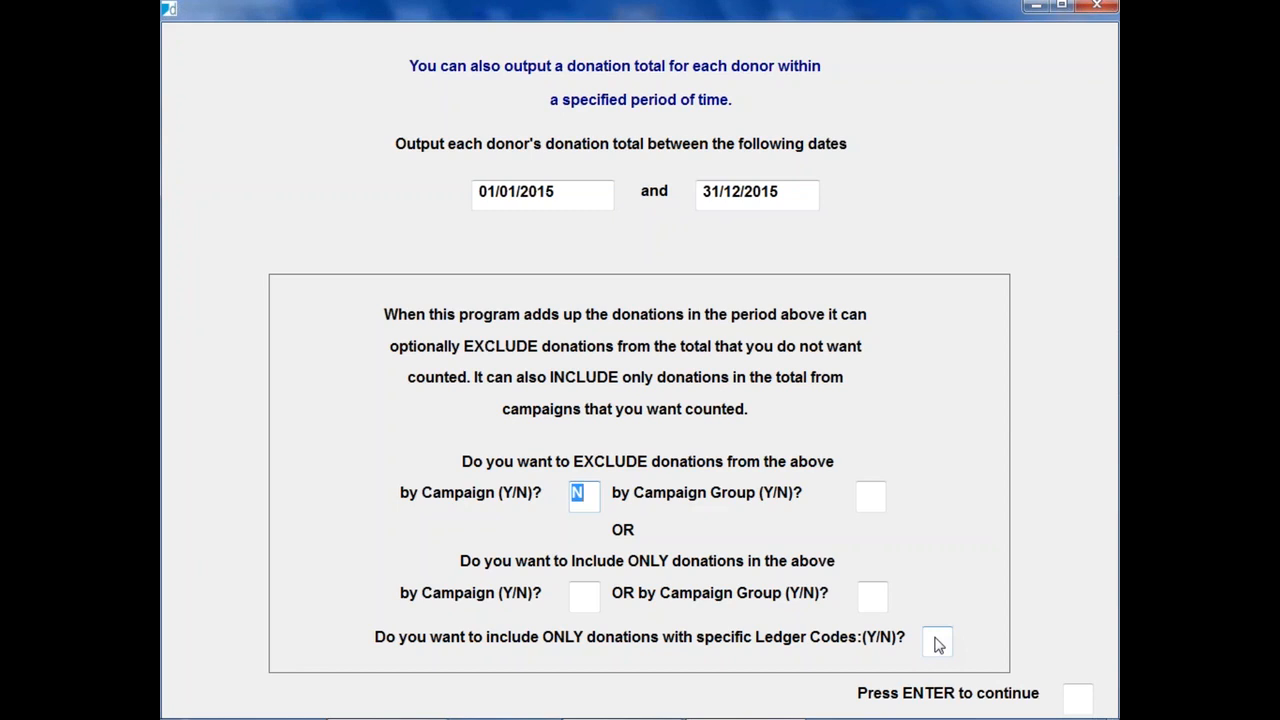
Step: Answer N to excluding or including donations by campaign, campaign group and ledger code, and return to the merge settings
{"action": "key", "text": "Return"}
{"action": "key", "text": "Return"}
{"action": "key", "text": "Return"}
{"action": "key", "text": "Return"}
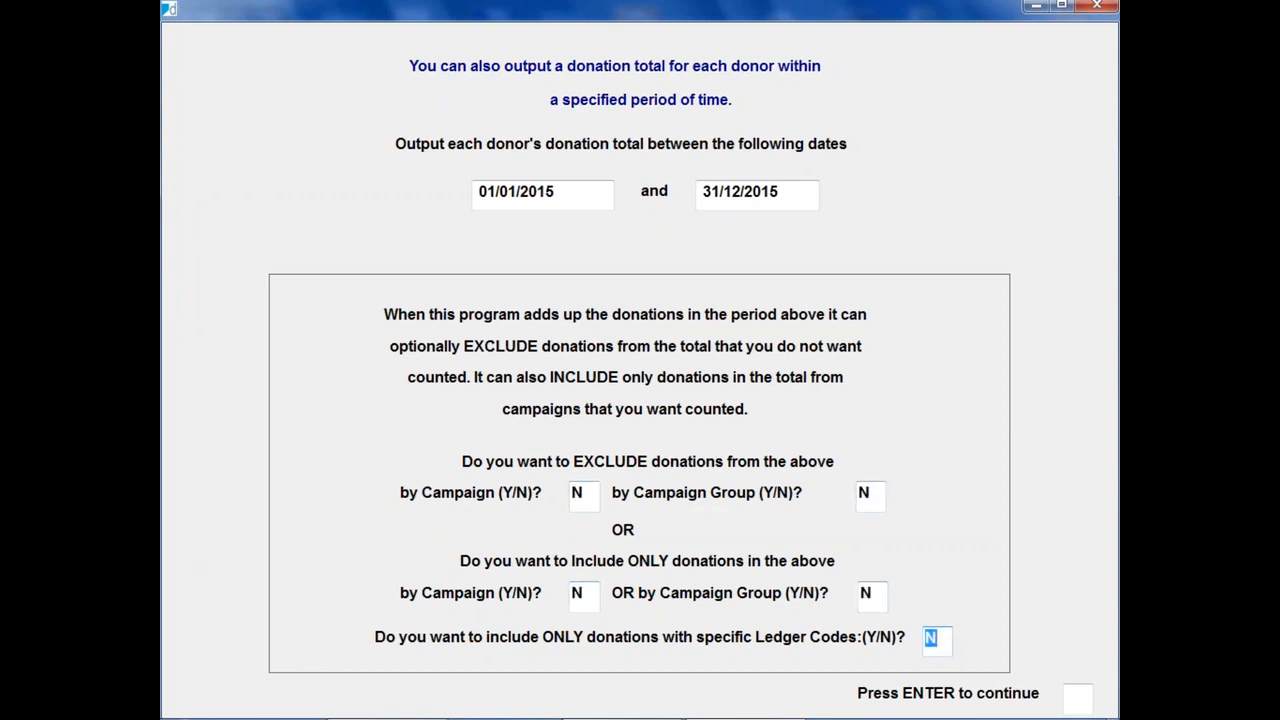
{"action": "key", "text": "Return"}
{"action": "key", "text": "Return"}
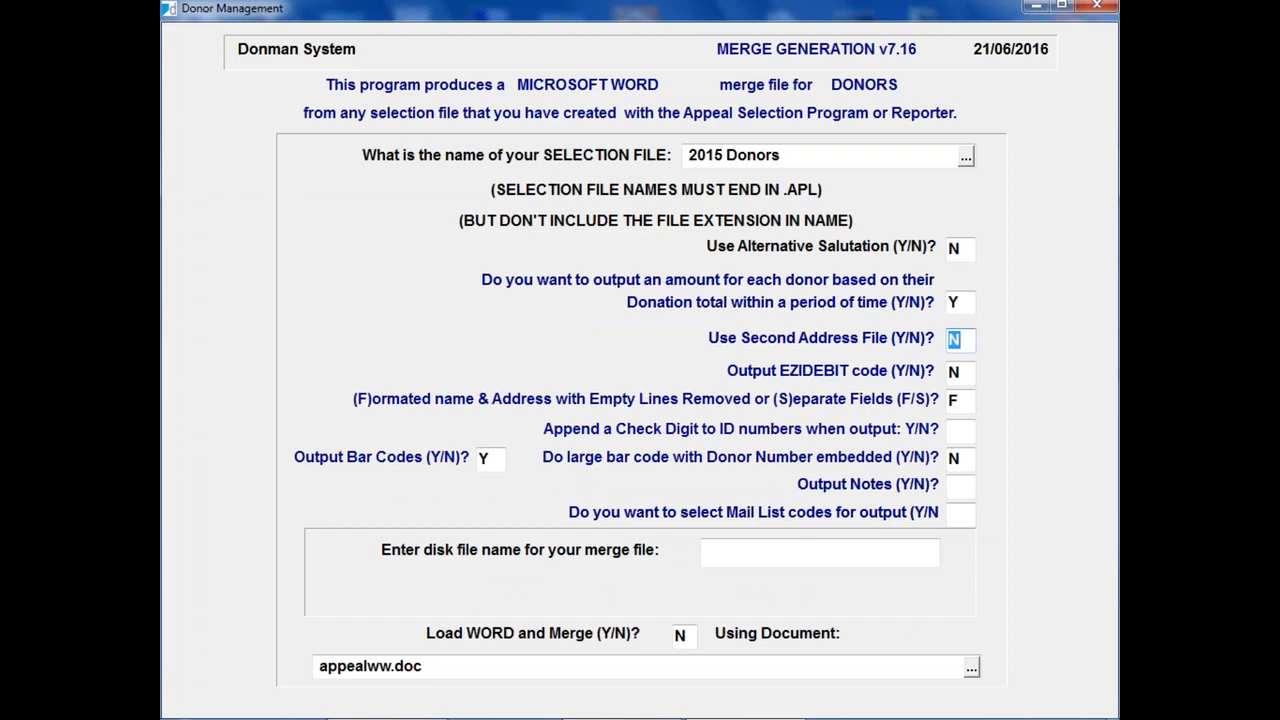
Step: Keep the second address file and EZIDEBIT code at N and output the name and address as separate fields (S)
{"action": "key", "text": "Return"}
{"action": "key", "text": "Return"}
{"action": "type", "text": "S"}
{"action": "key", "text": "Tab"}
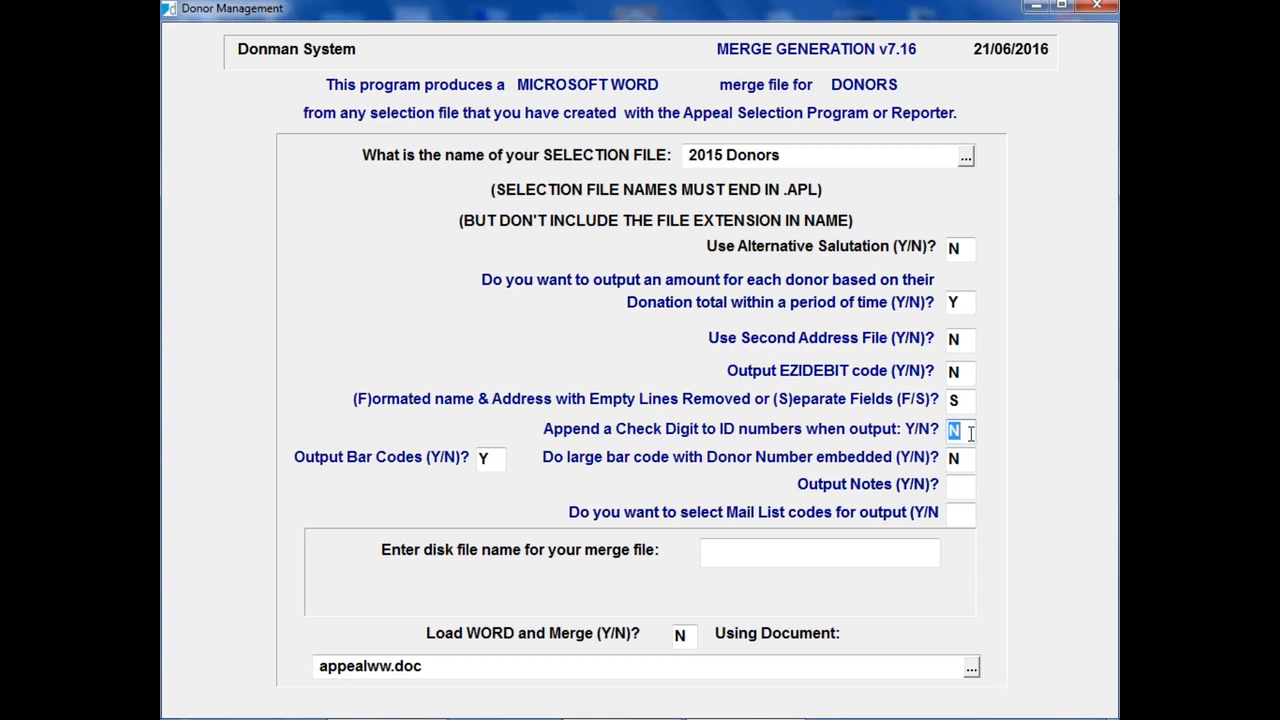
Step: Keep the check digit at N, bar codes at Y and large bar code at N, and set Output Notes to Y
{"action": "left_click", "coordinate": [499, 462]}
{"action": "key", "text": "Tab"}
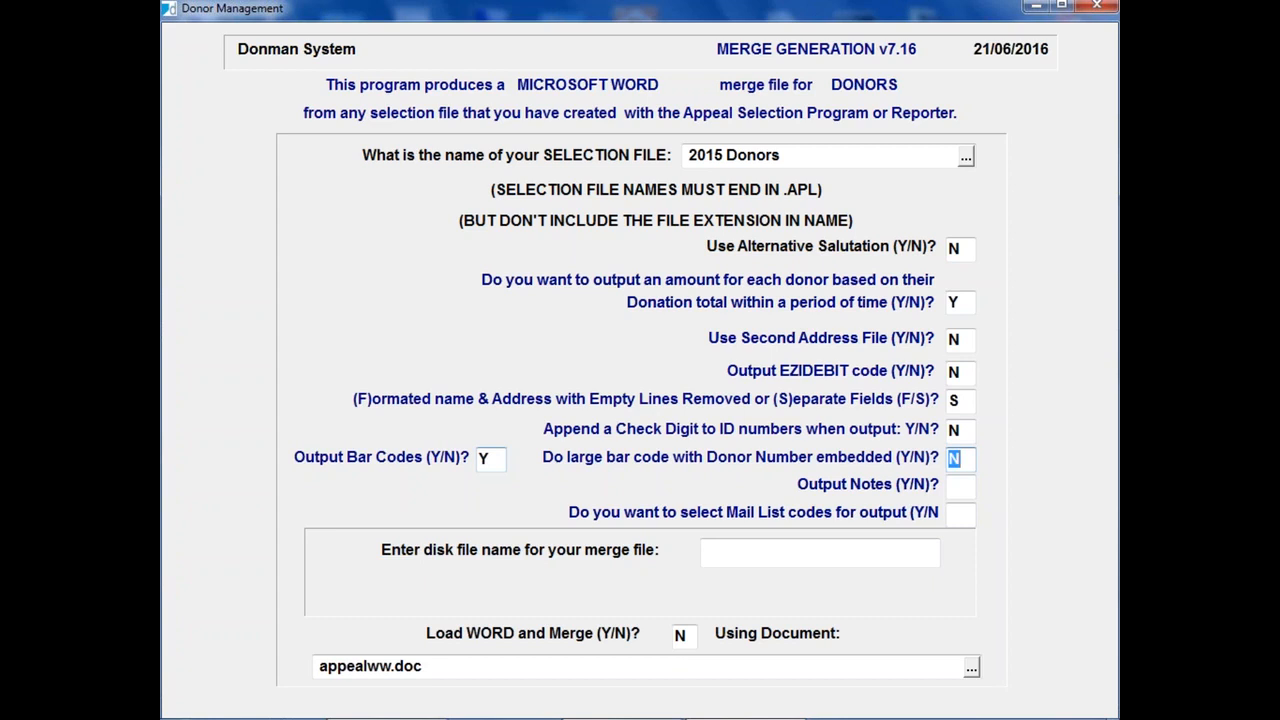
{"action": "key", "text": "Return"}
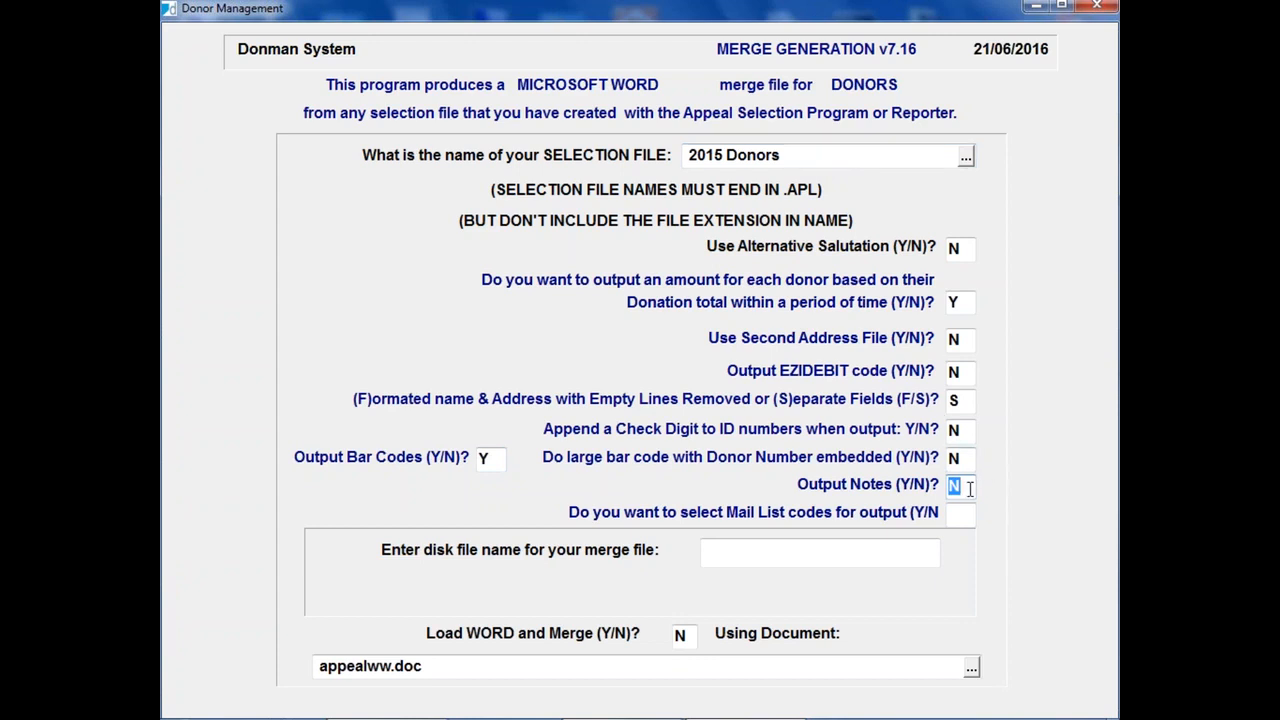
{"action": "type", "text": "y"}
{"action": "key", "text": "Return"}
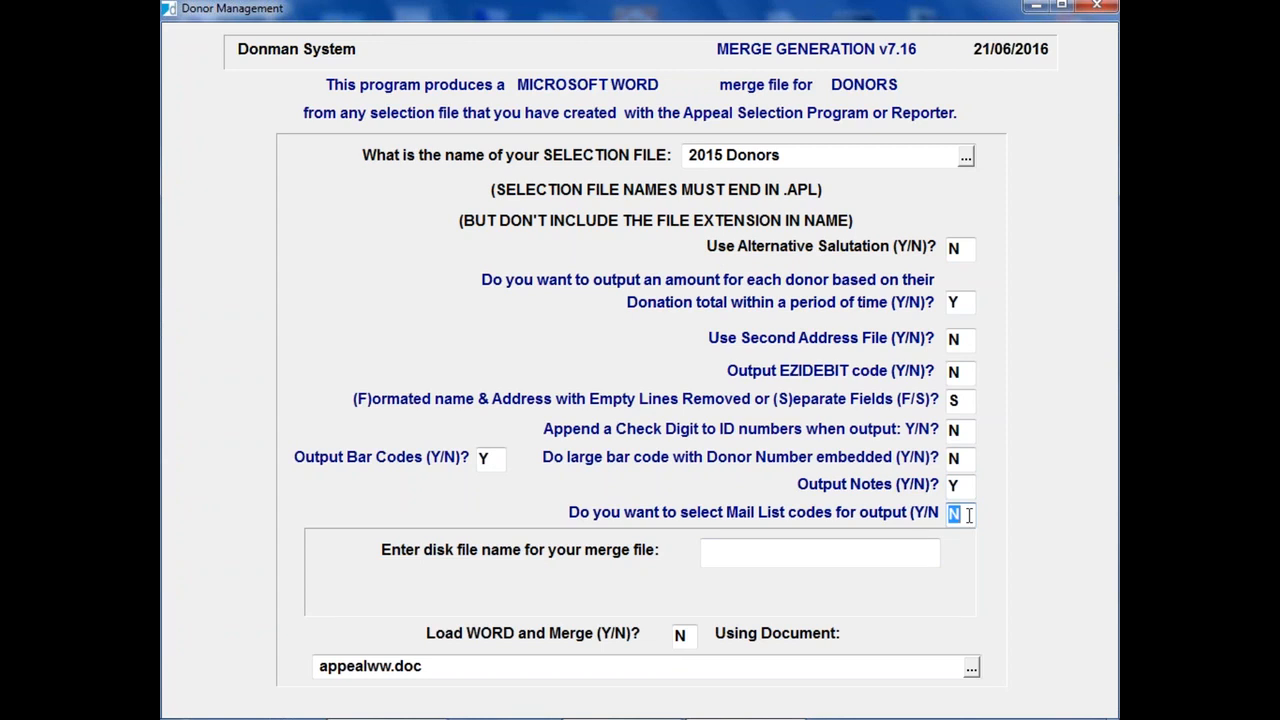
Step: Look up the Mailing List codes available for output and leave the code selection empty
{"action": "type", "text": "Y"}
{"action": "key", "text": "Return"}
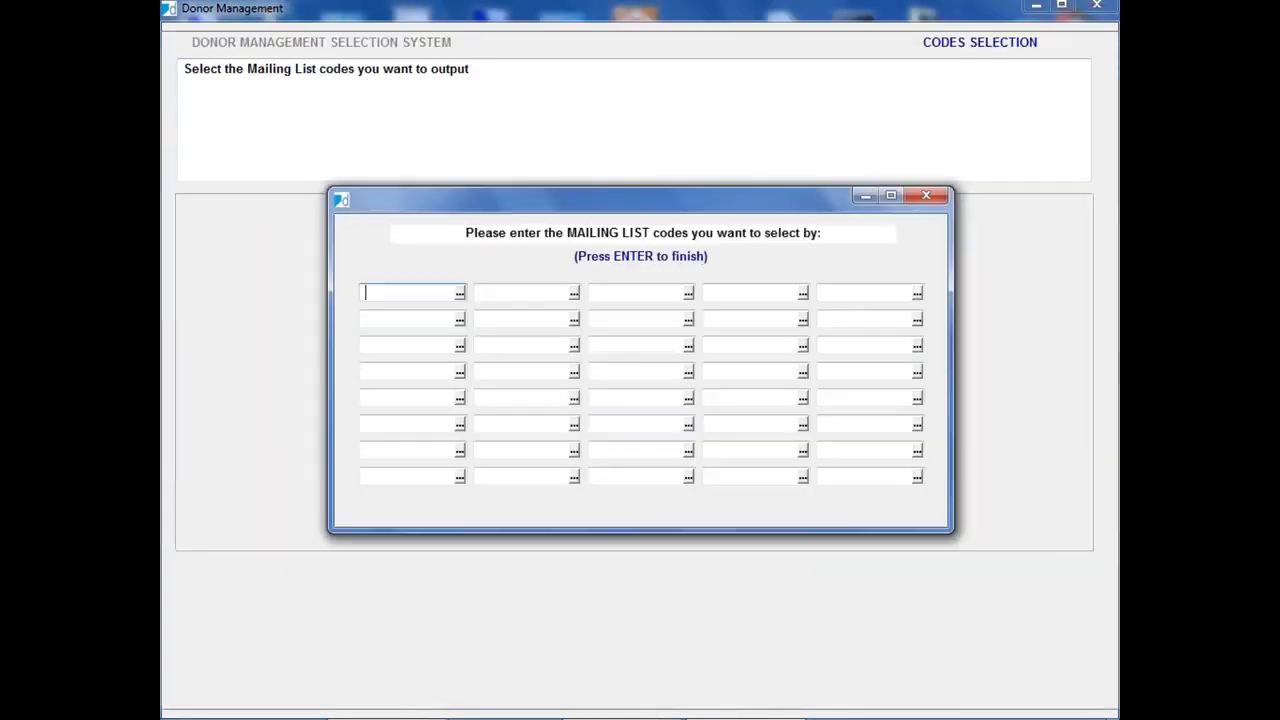
{"action": "left_click", "coordinate": [459, 292]}
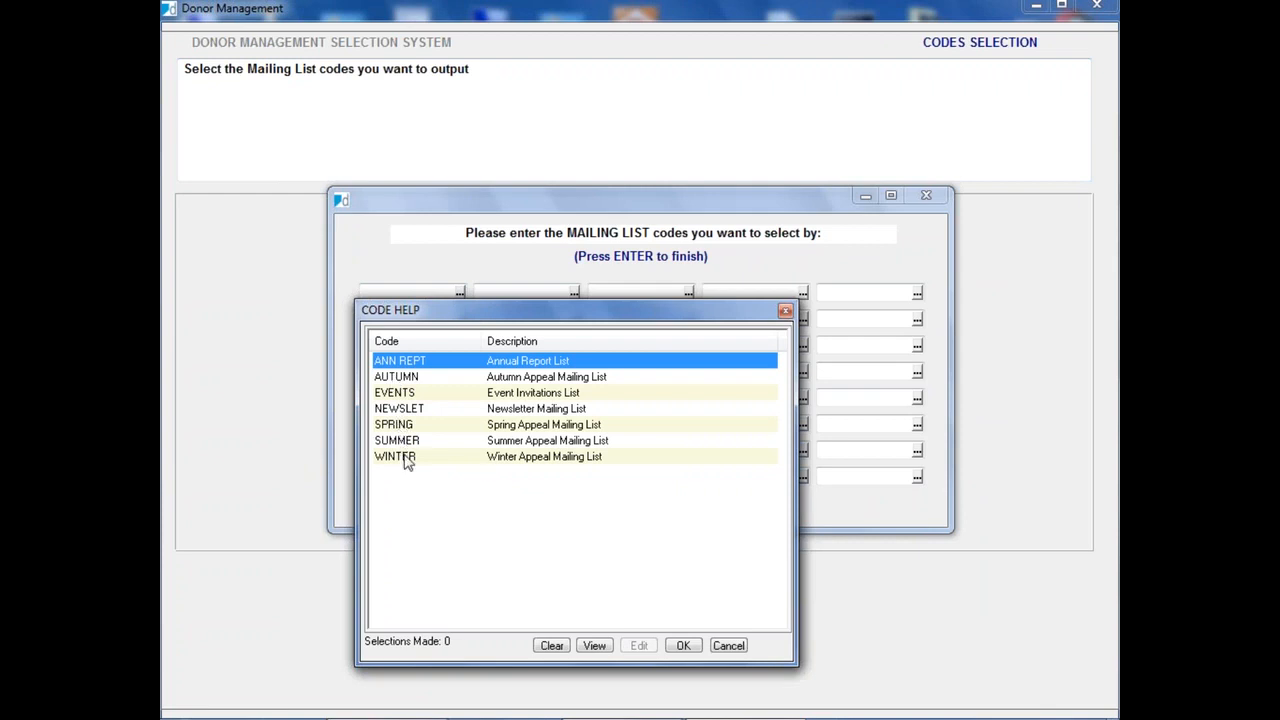
{"action": "left_click", "coordinate": [729, 646]}
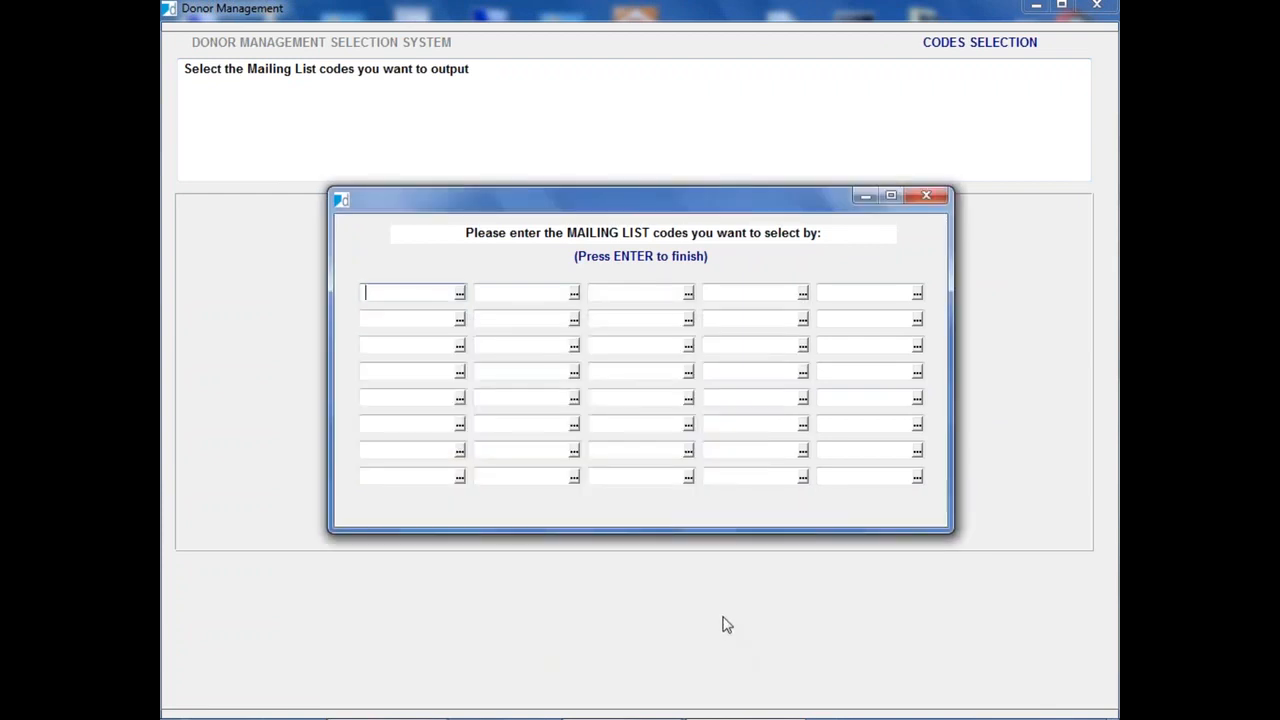
{"action": "key", "text": "Return"}
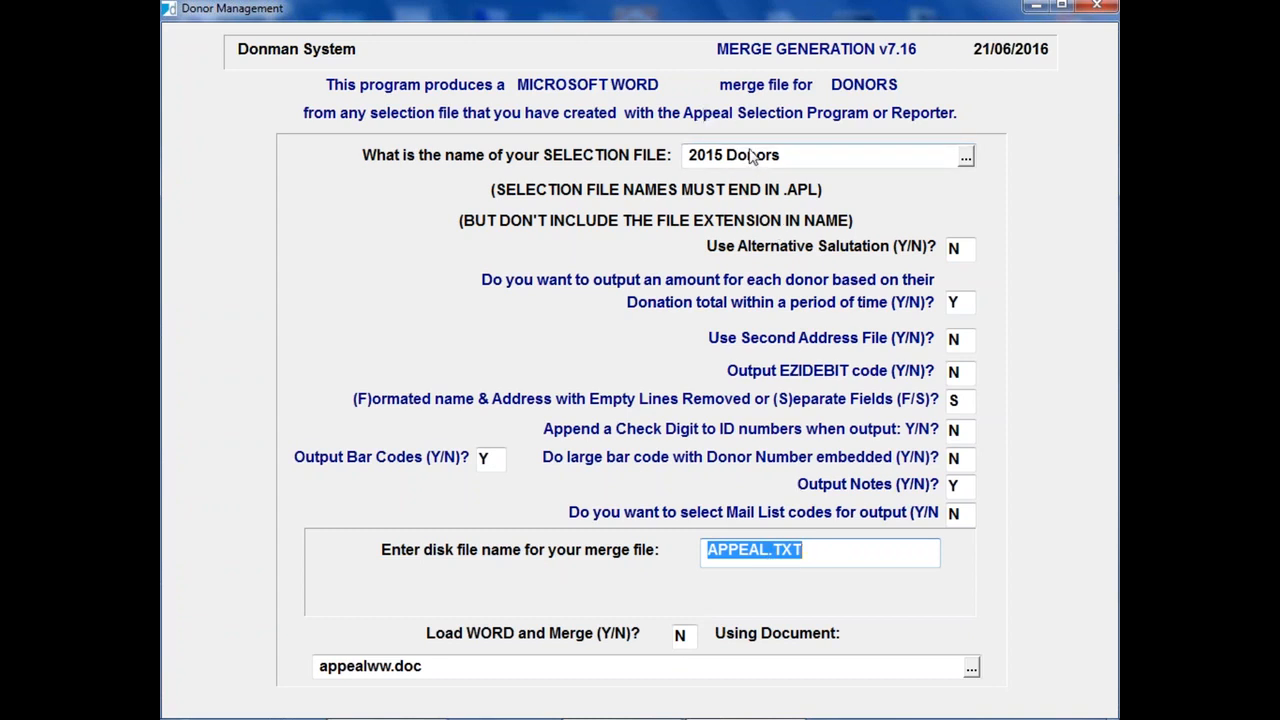
Step: Name the merge file 2015 Donors.TXT after the selection file and keep Load WORD and Merge at N
{"action": "left_click", "coordinate": [807, 156]}
{"action": "key", "text": "ctrl+c"}
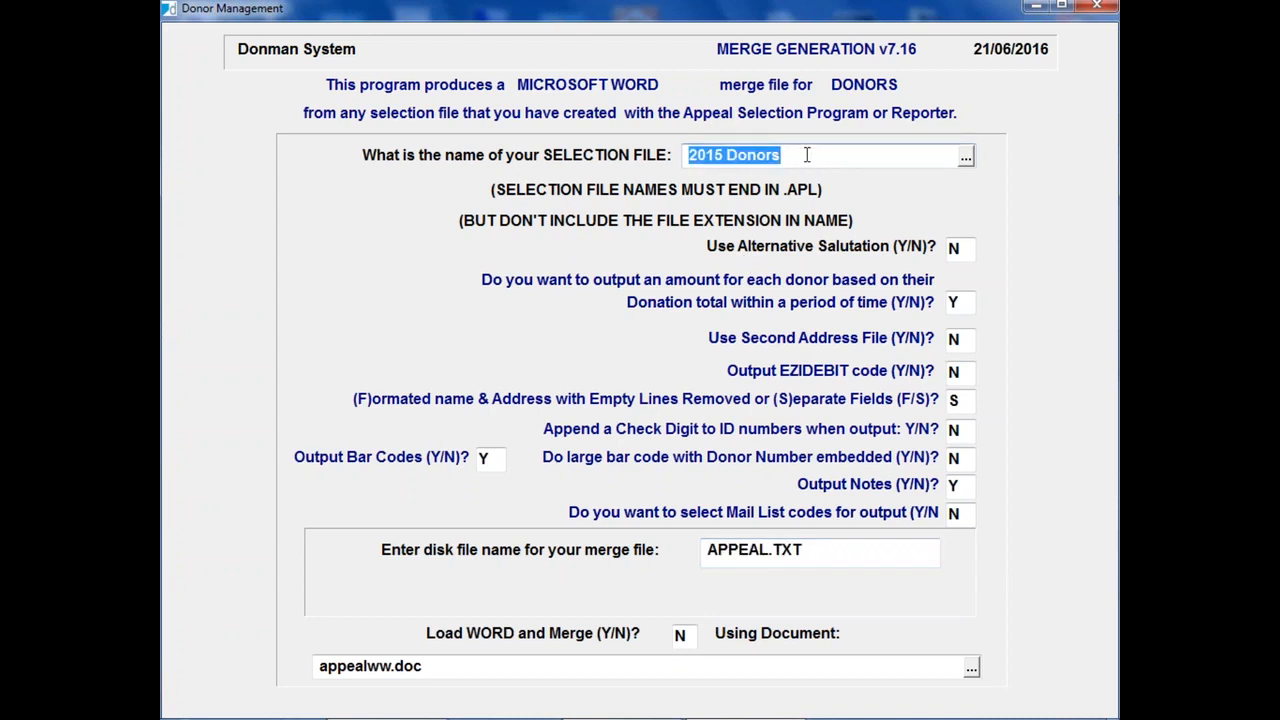
{"action": "left_click", "coordinate": [766, 552]}
{"action": "left_click", "coordinate": [770, 552]}
{"action": "double_click", "coordinate": [752, 552]}
{"action": "key", "text": "ctrl+v"}
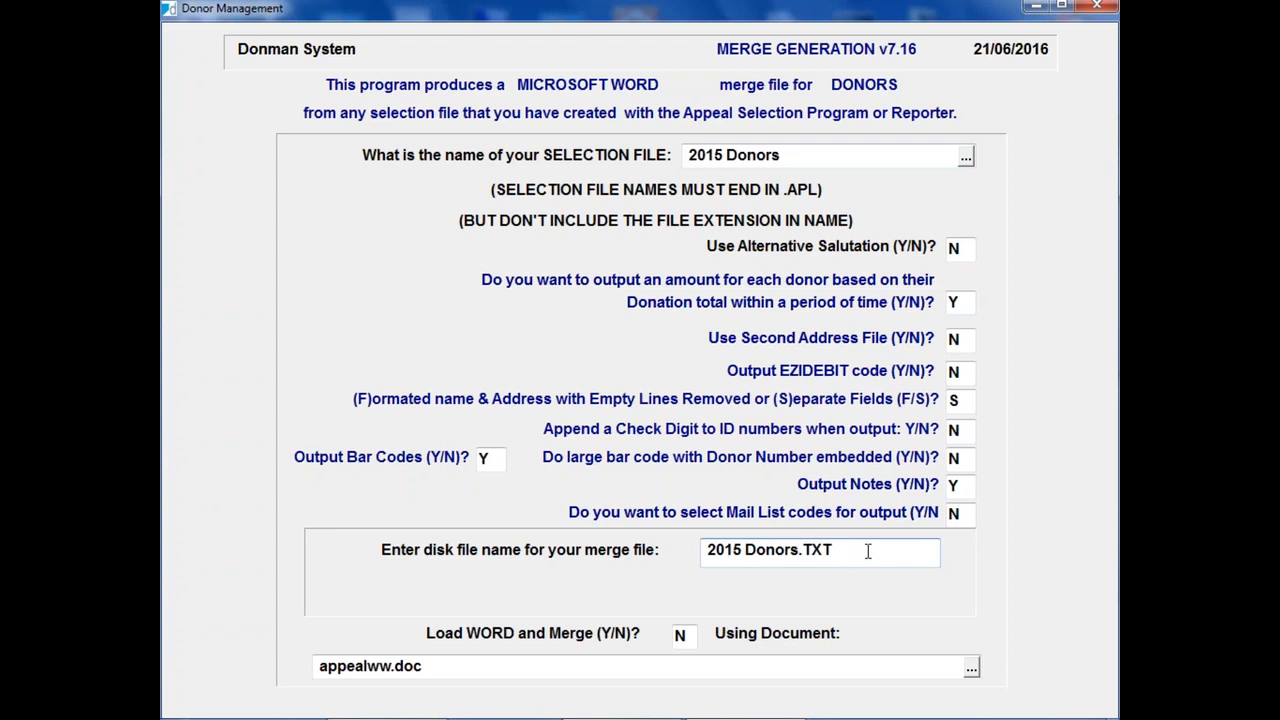
{"action": "key", "text": "Tab"}
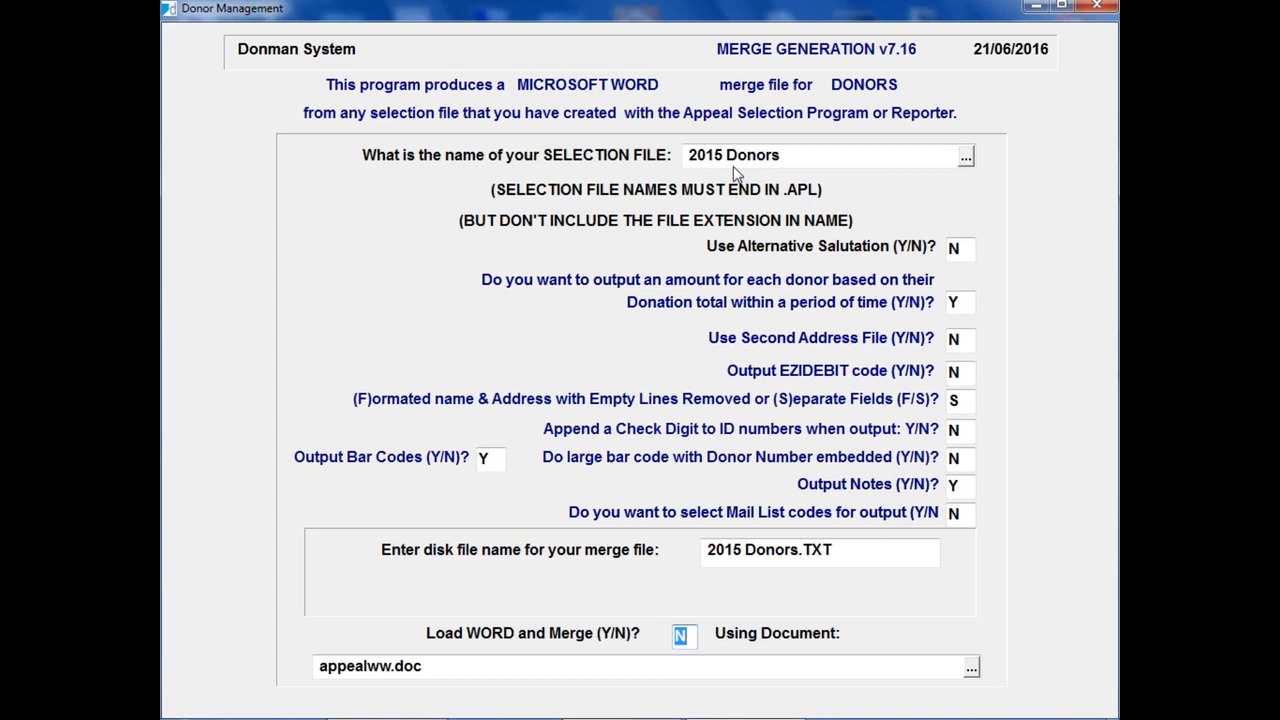
{"action": "key", "text": "Return"}
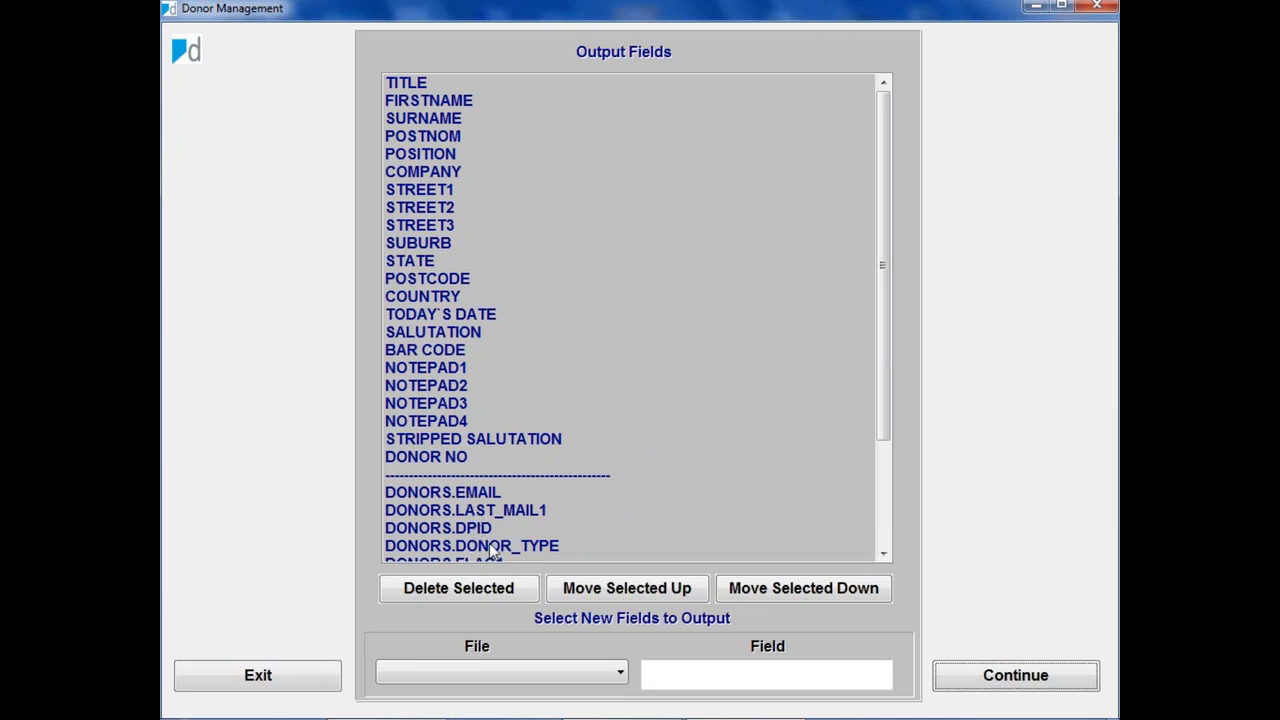
Step: Browse the DONORS file's fields available for output without adding any
{"action": "left_click", "coordinate": [620, 674]}
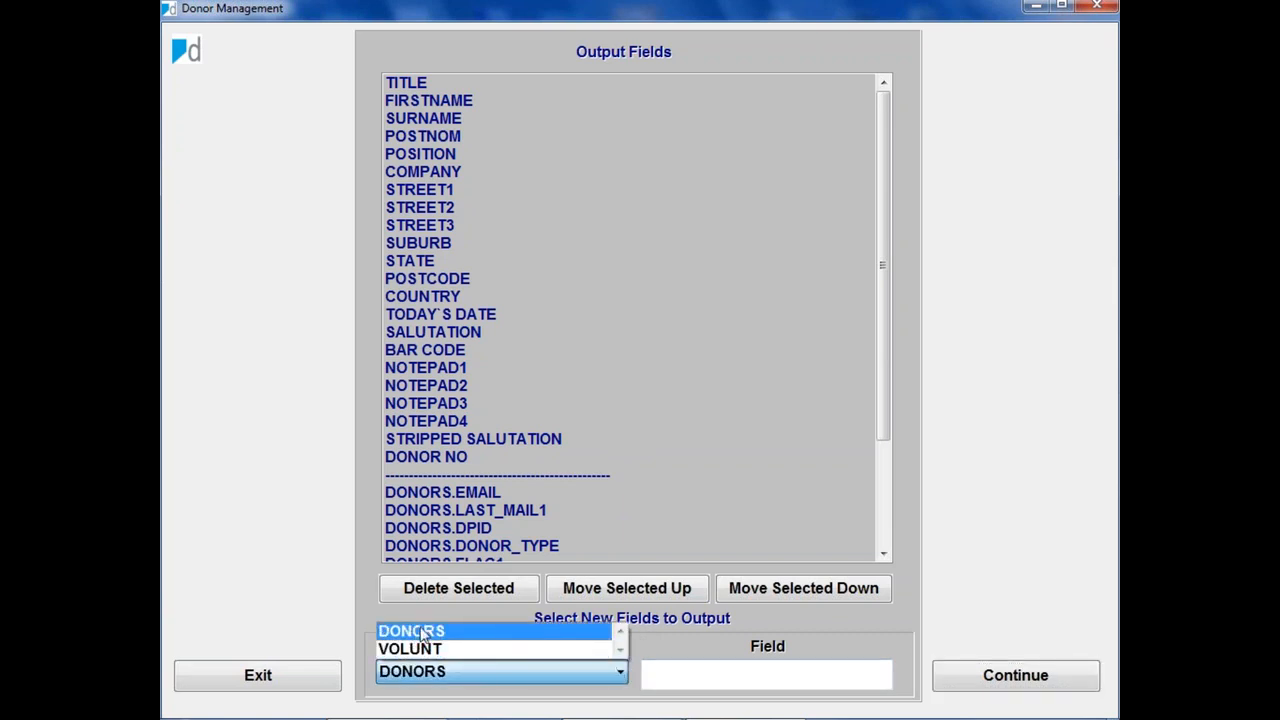
{"action": "left_click", "coordinate": [418, 632]}
{"action": "left_click", "coordinate": [862, 674]}
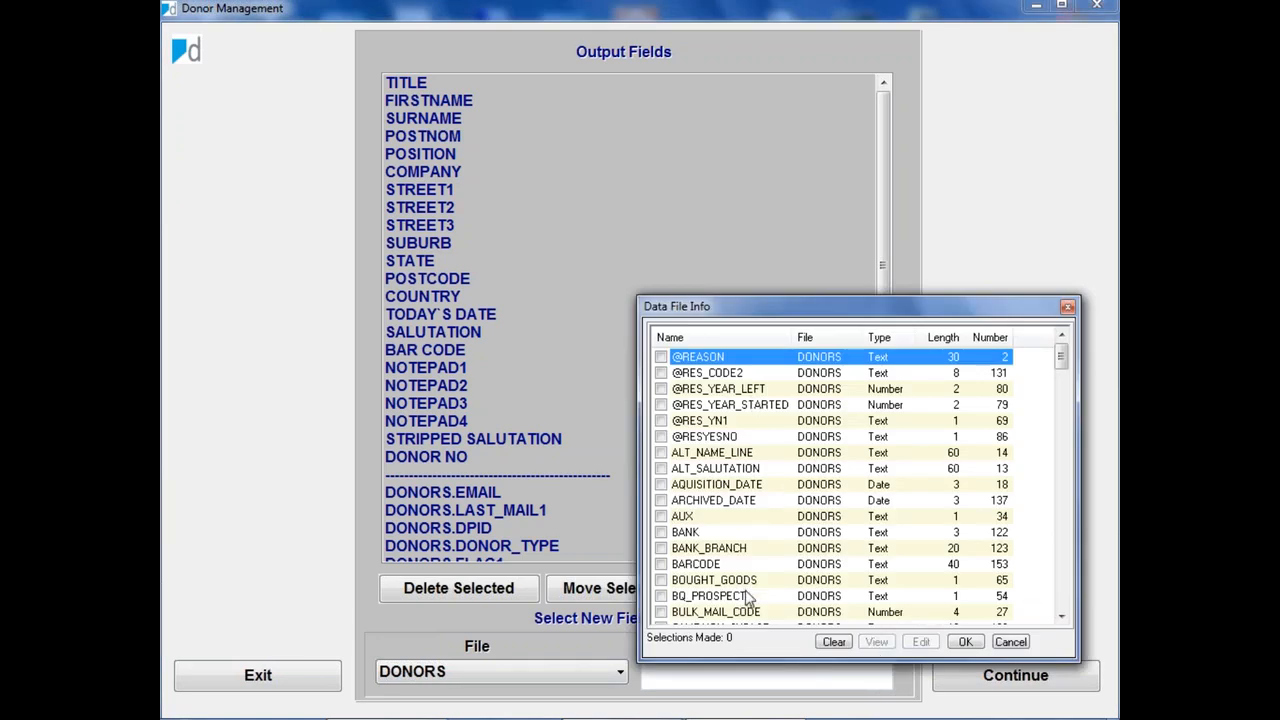
{"action": "scroll", "coordinate": [765, 560], "scroll_direction": "down", "scroll_amount": 15}
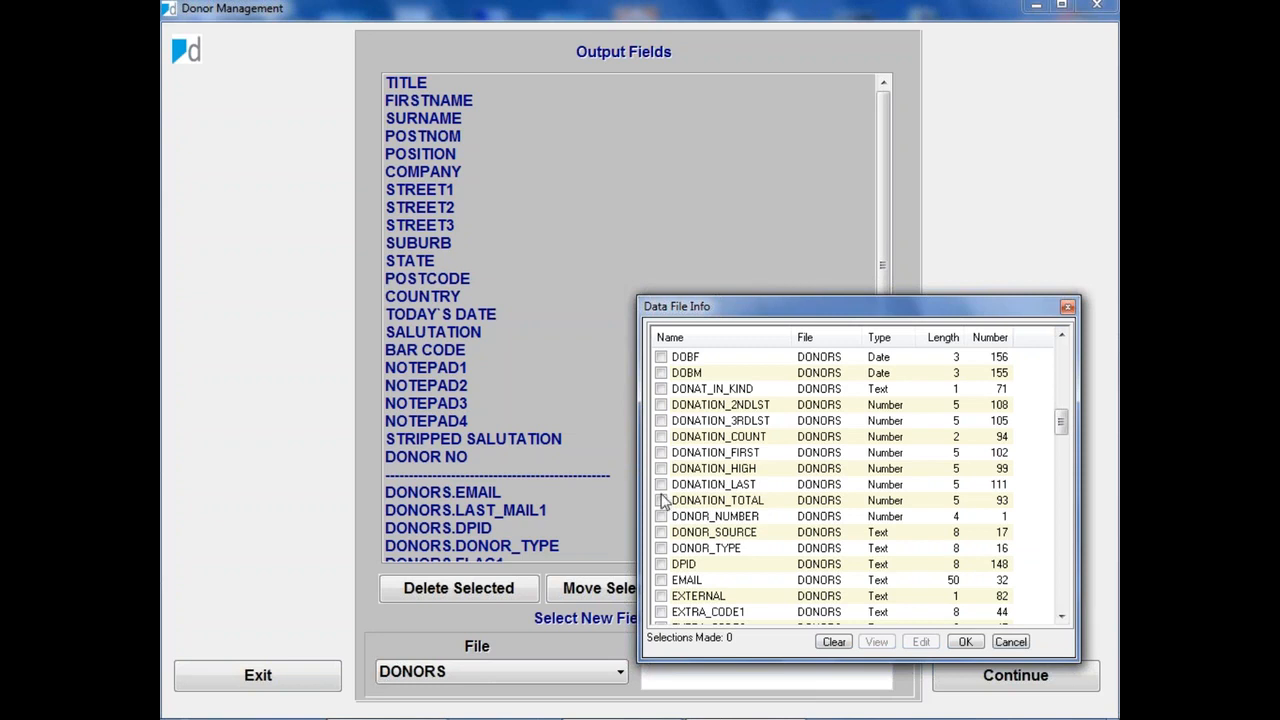
{"action": "left_click", "coordinate": [1012, 642]}
Step: Check the remaining output fields and generate the merge data file
{"action": "left_click", "coordinate": [886, 540]}
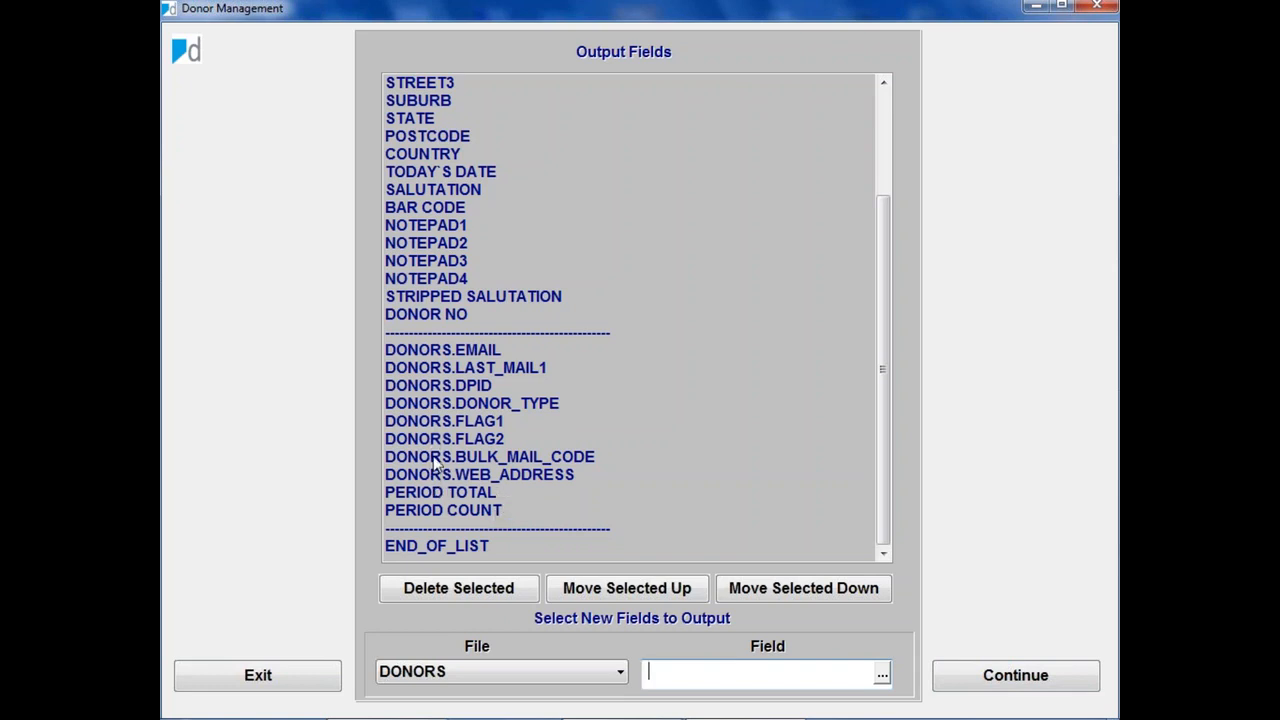
{"action": "left_click", "coordinate": [435, 588]}
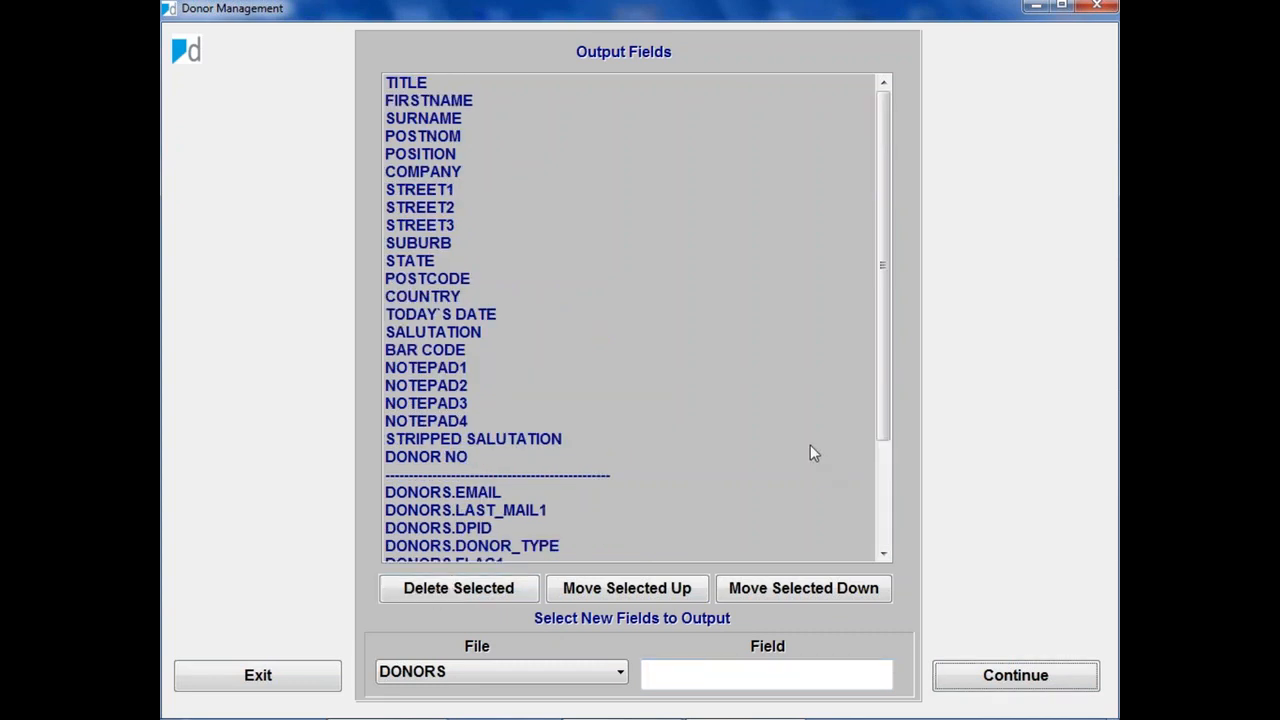
{"action": "left_click", "coordinate": [1025, 682]}
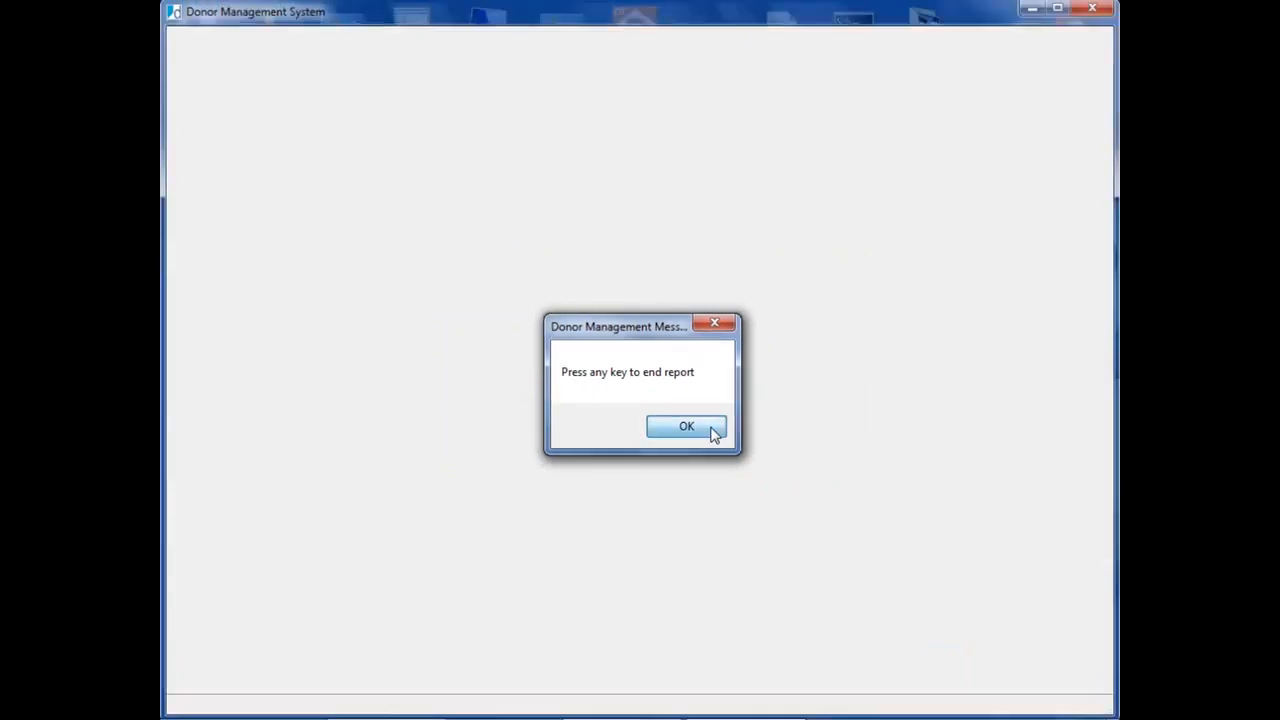
Step: End the merge report and open C:\DM07_TST\DMTRAIN in Windows Explorer, sorted by date modified
{"action": "left_click", "coordinate": [686, 427]}
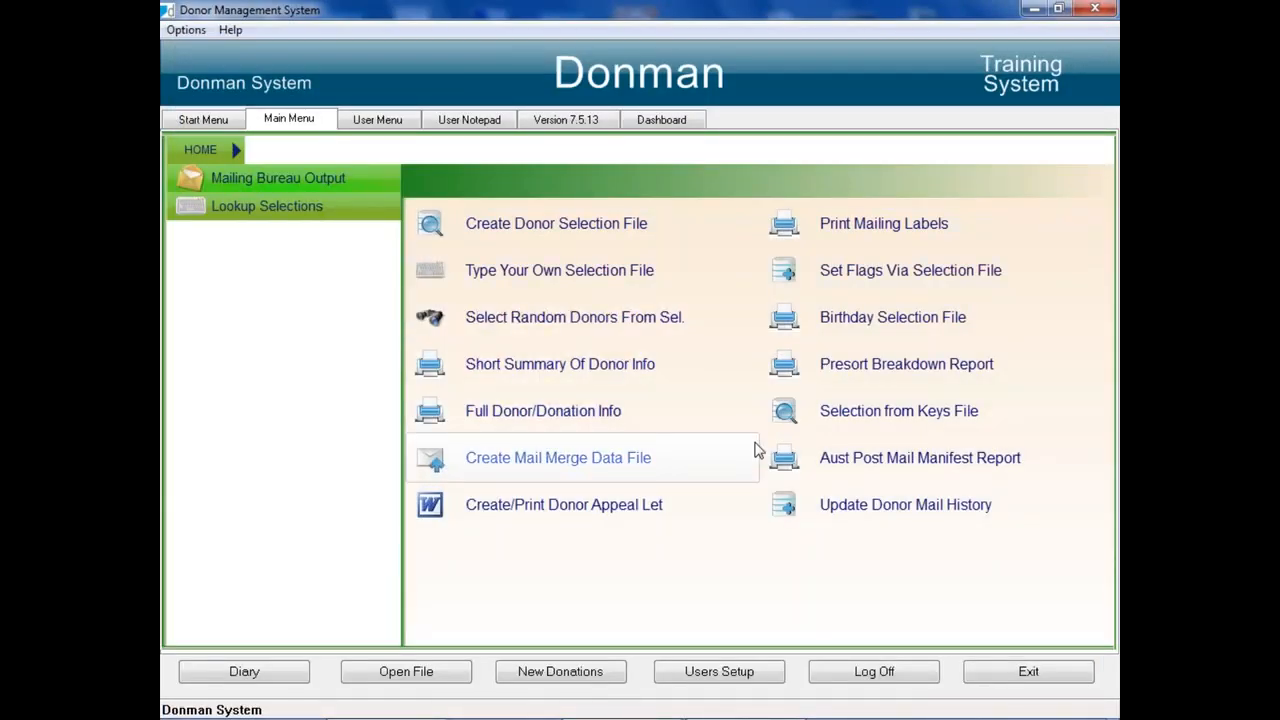
{"action": "left_click", "coordinate": [1035, 15]}
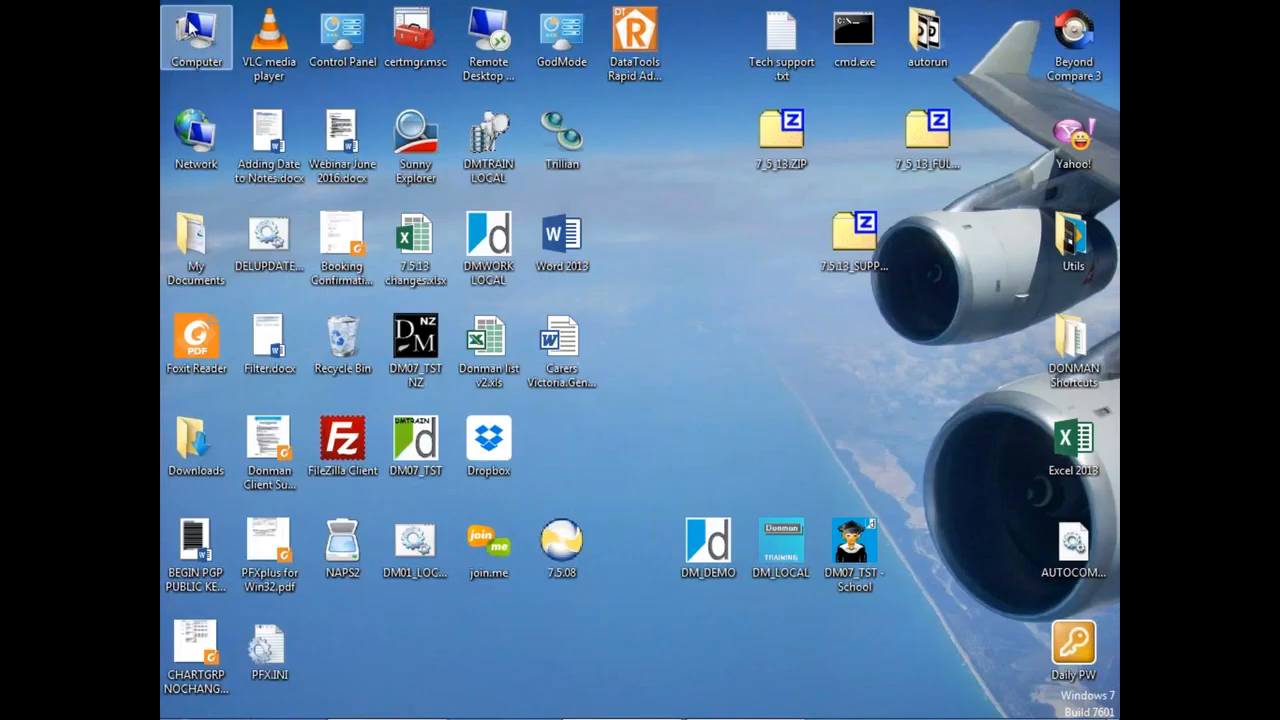
{"action": "double_click", "coordinate": [197, 36]}
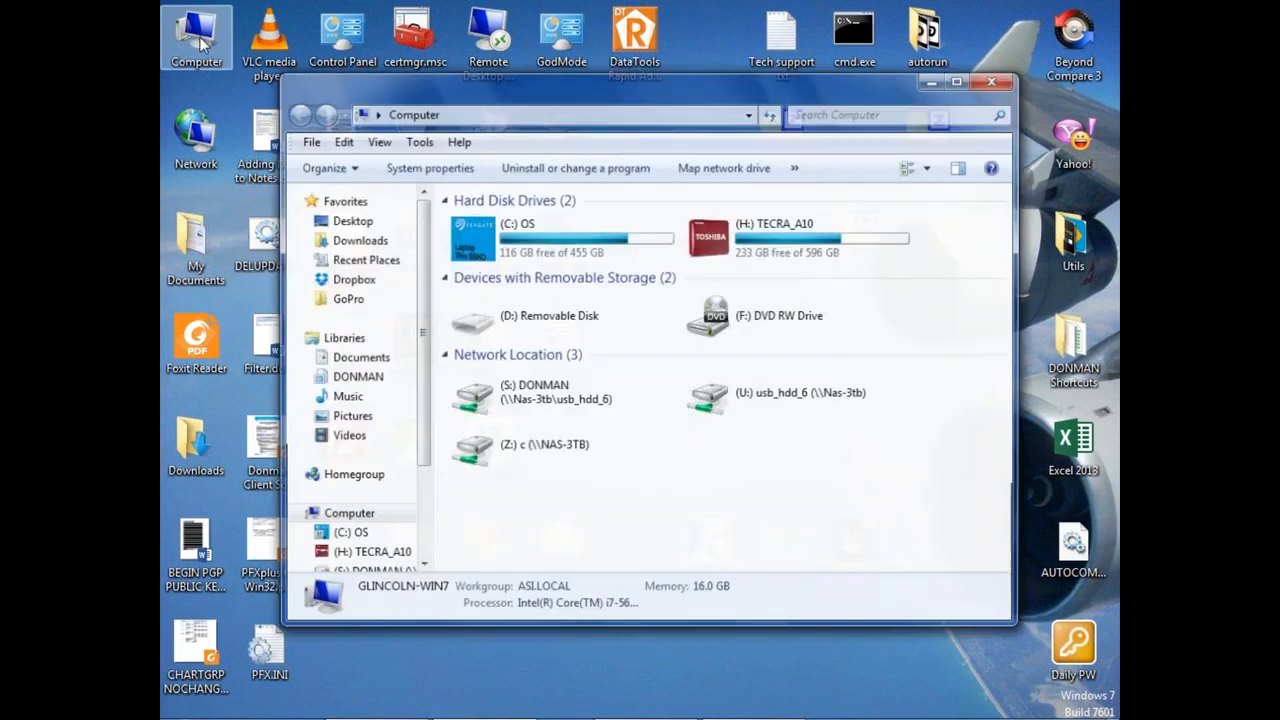
{"action": "double_click", "coordinate": [488, 241]}
{"action": "double_click", "coordinate": [487, 441]}
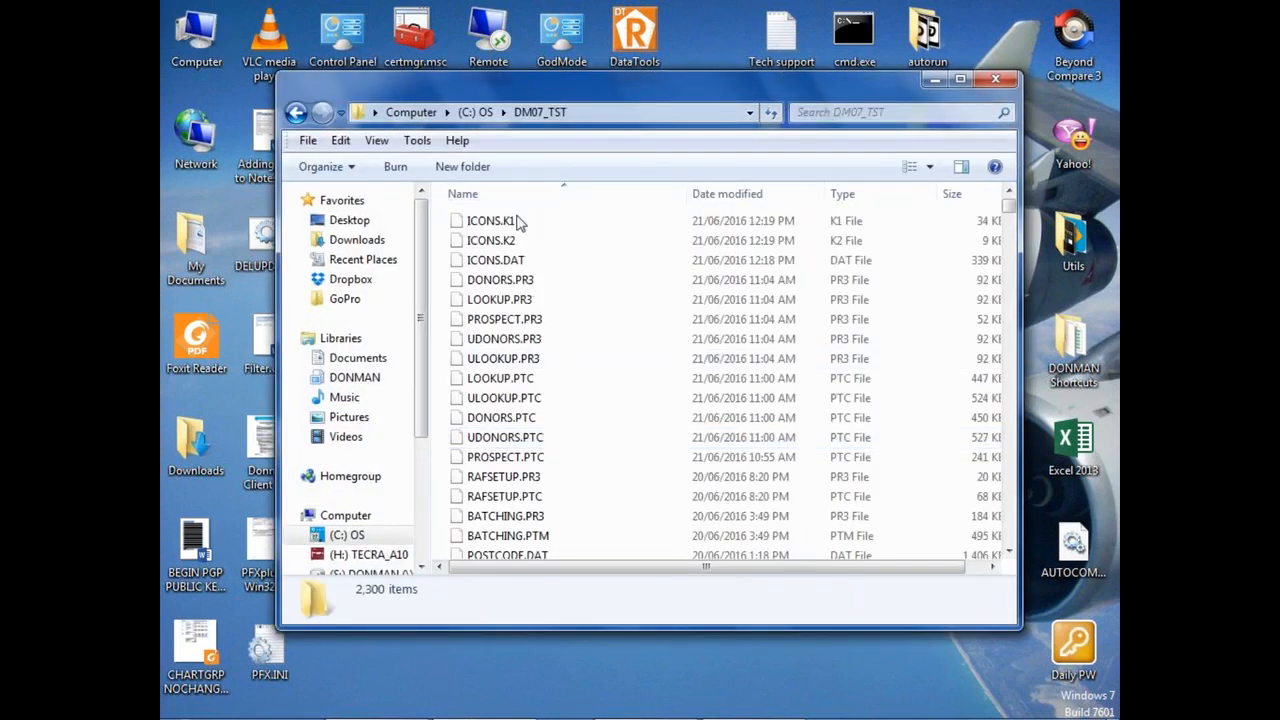
{"action": "left_click", "coordinate": [491, 441]}
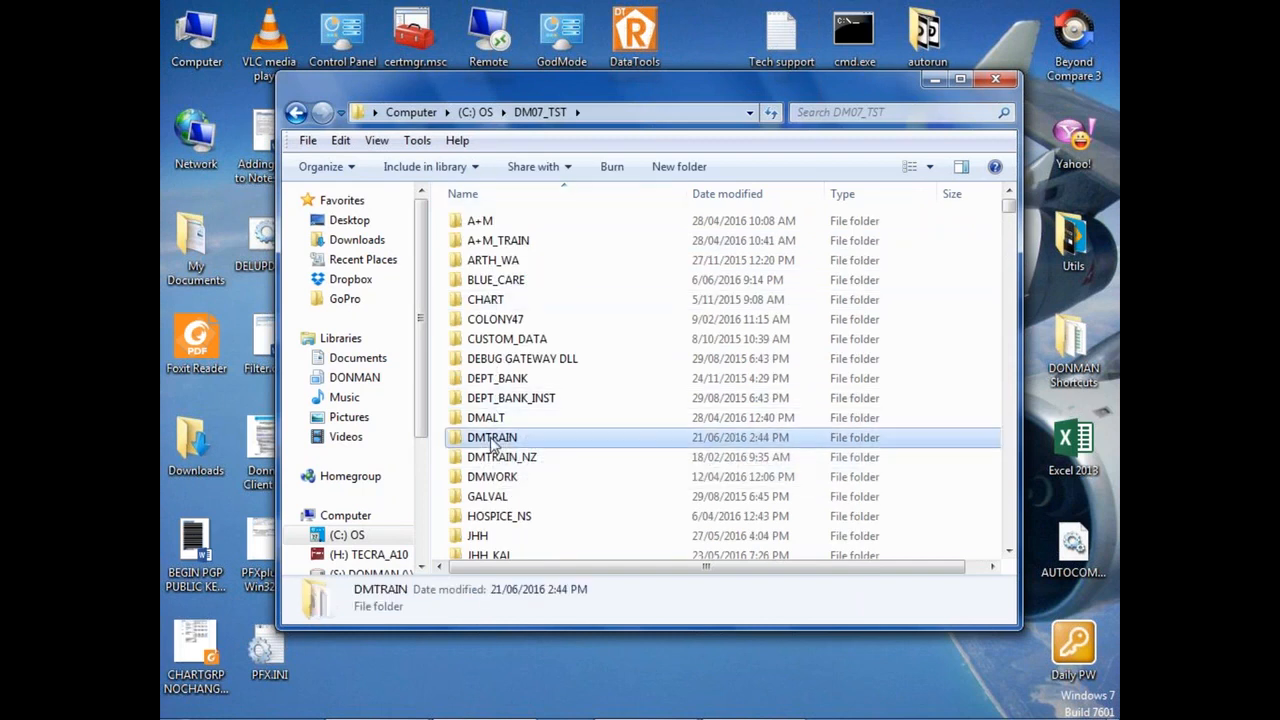
{"action": "double_click", "coordinate": [493, 444]}
{"action": "left_click", "coordinate": [750, 195]}
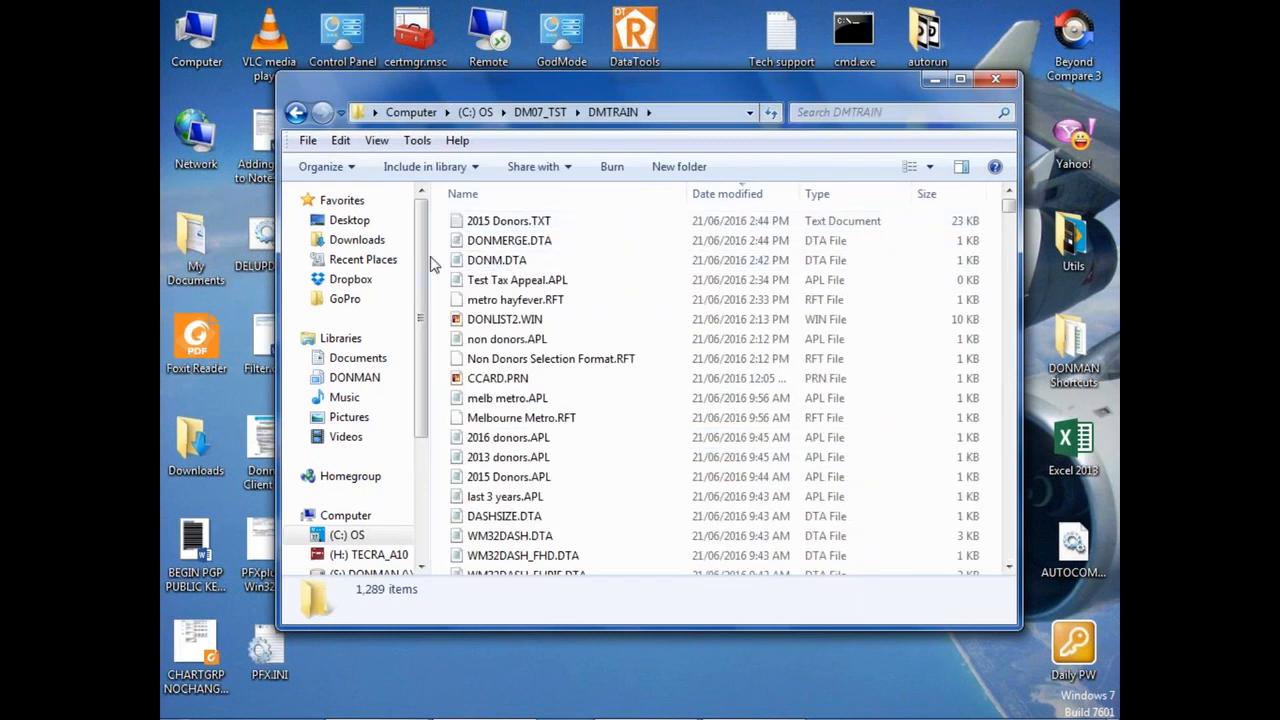
Step: Examine the merge fields and donor records in 2015 Donors.TXT with Notepad, and clear its windows away
{"action": "double_click", "coordinate": [505, 225]}
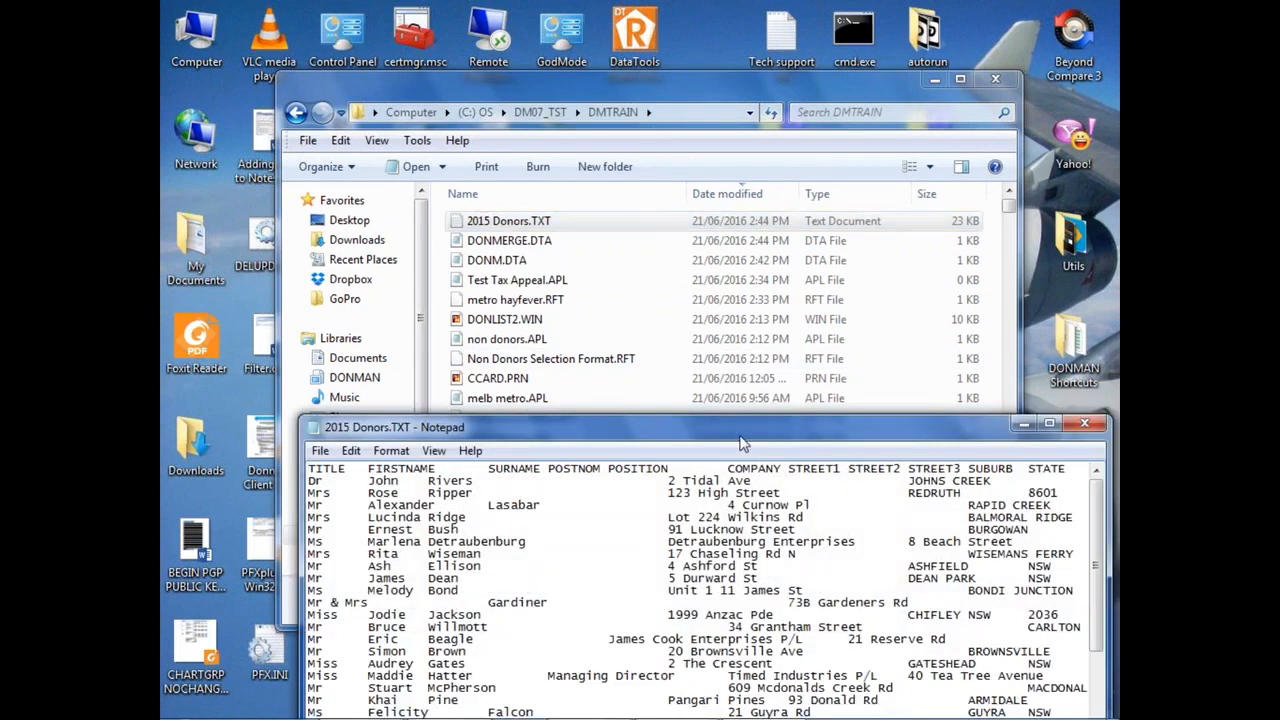
{"action": "left_click_drag", "start_coordinate": [740, 437], "coordinate": [624, 94]}
{"action": "left_click", "coordinate": [948, 655]}
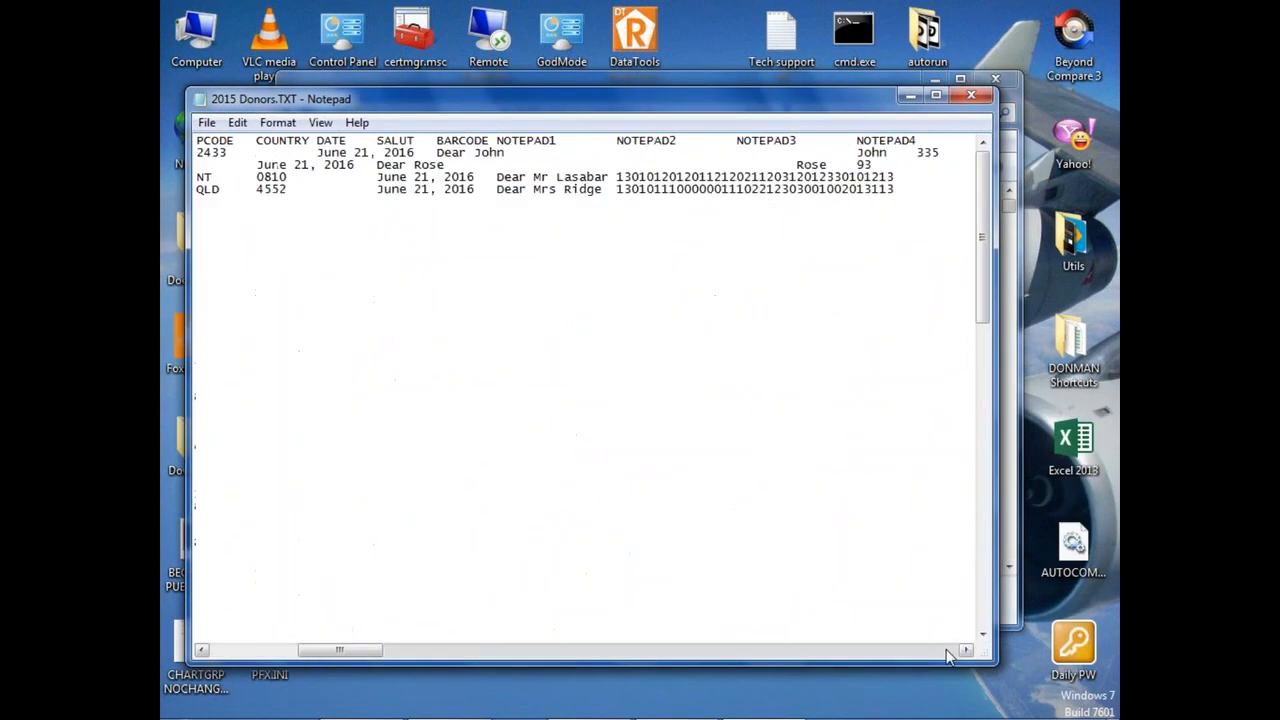
{"action": "left_click", "coordinate": [948, 655]}
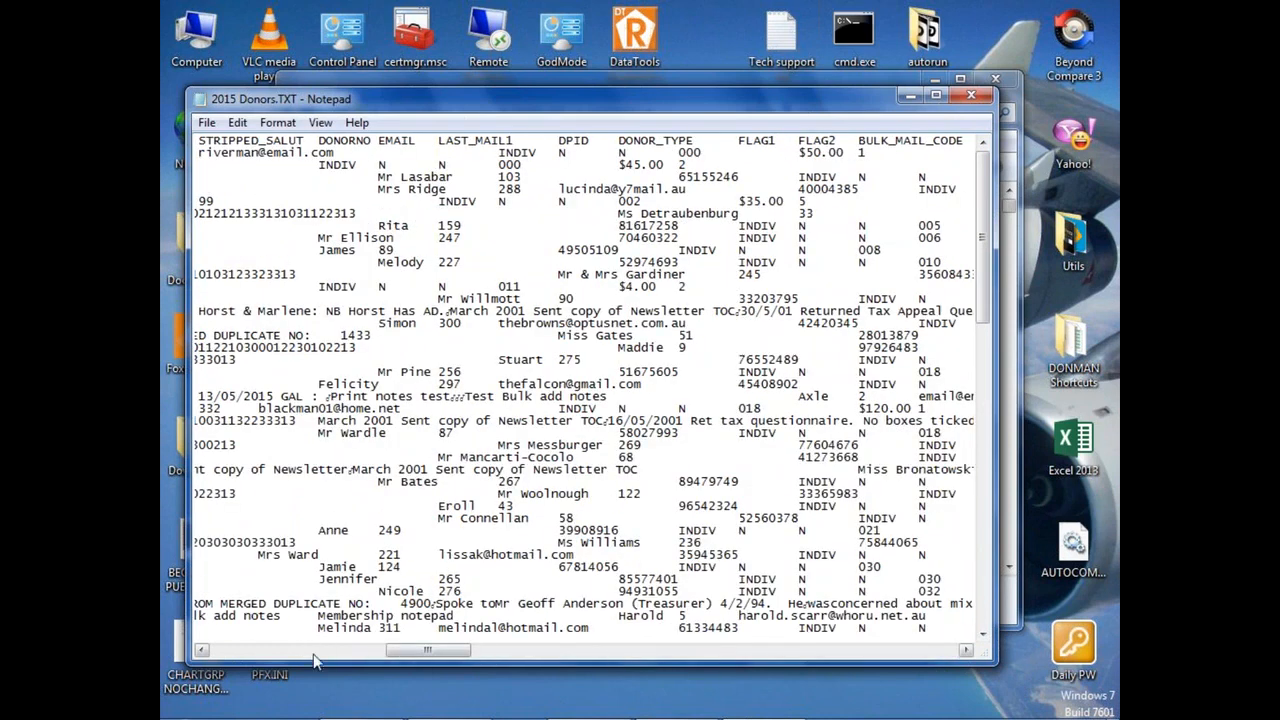
{"action": "left_click", "coordinate": [229, 655]}
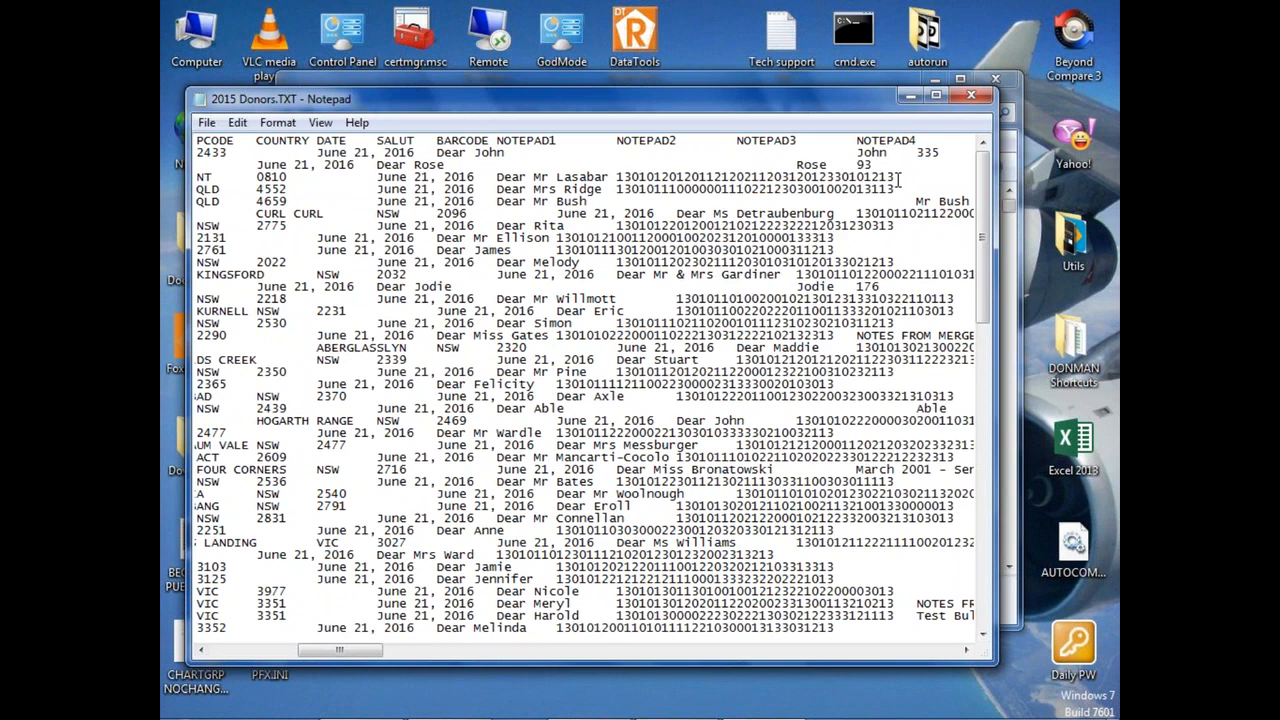
{"action": "left_click", "coordinate": [975, 96]}
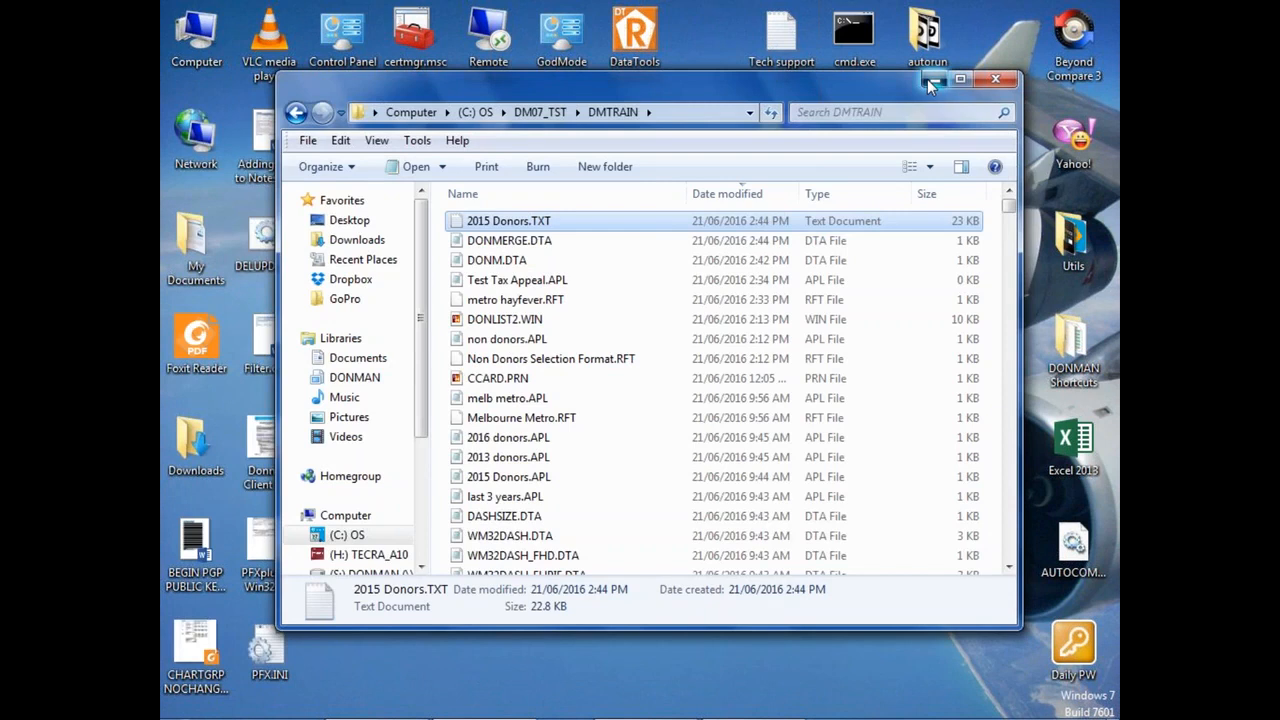
{"action": "left_click", "coordinate": [930, 80]}
Step: Start Excel 2013 and browse to the C:\DM07_TST\DMTRAIN folder for a file to open
{"action": "double_click", "coordinate": [1073, 440]}
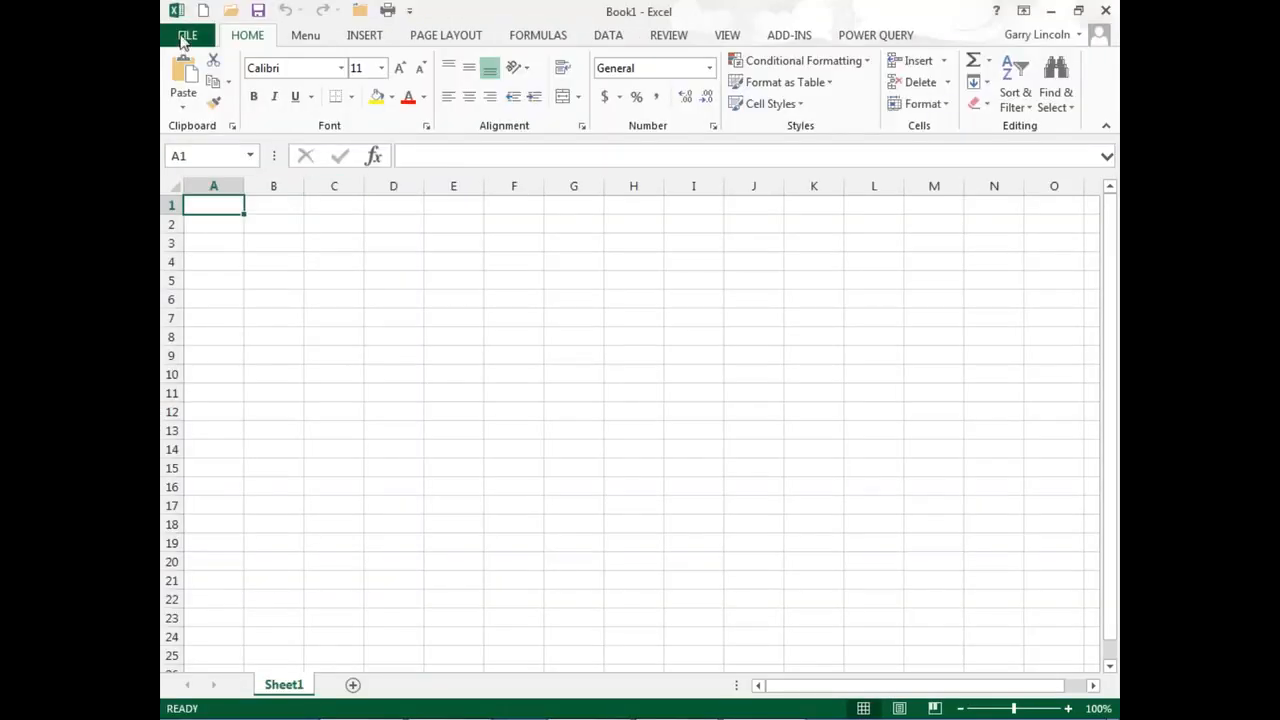
{"action": "left_click", "coordinate": [185, 33]}
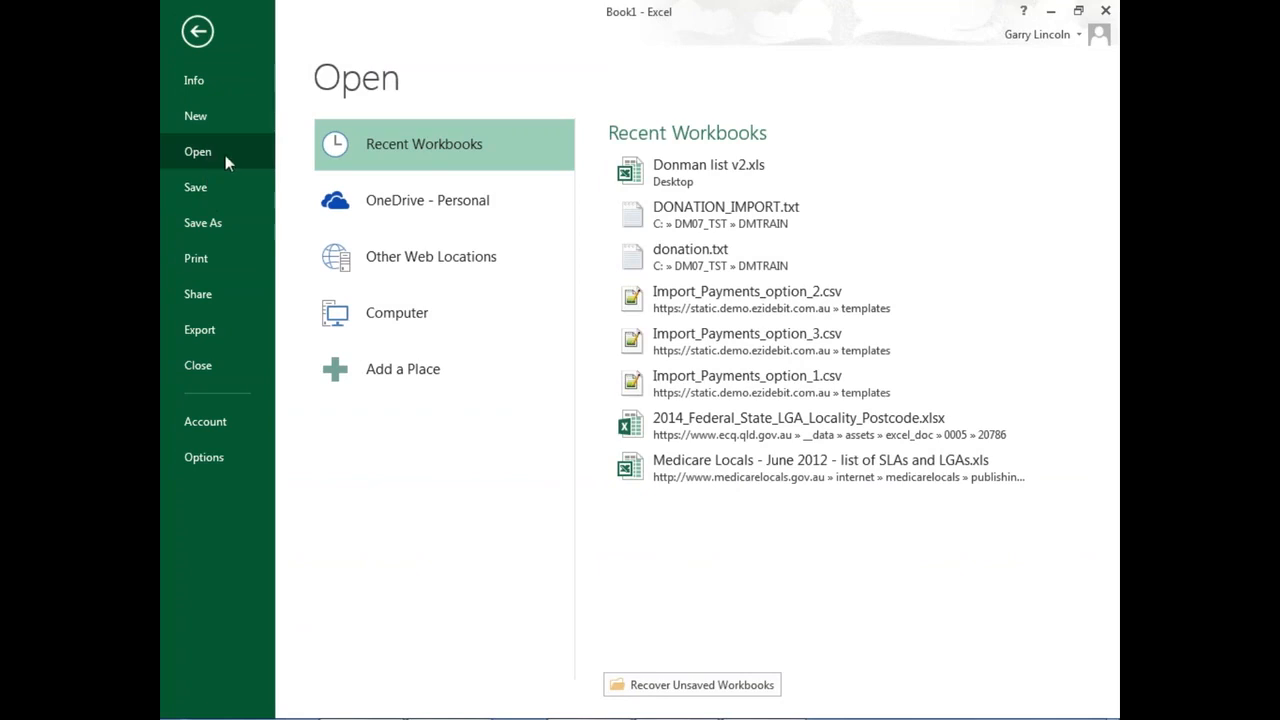
{"action": "left_click", "coordinate": [425, 314]}
{"action": "left_click", "coordinate": [651, 320]}
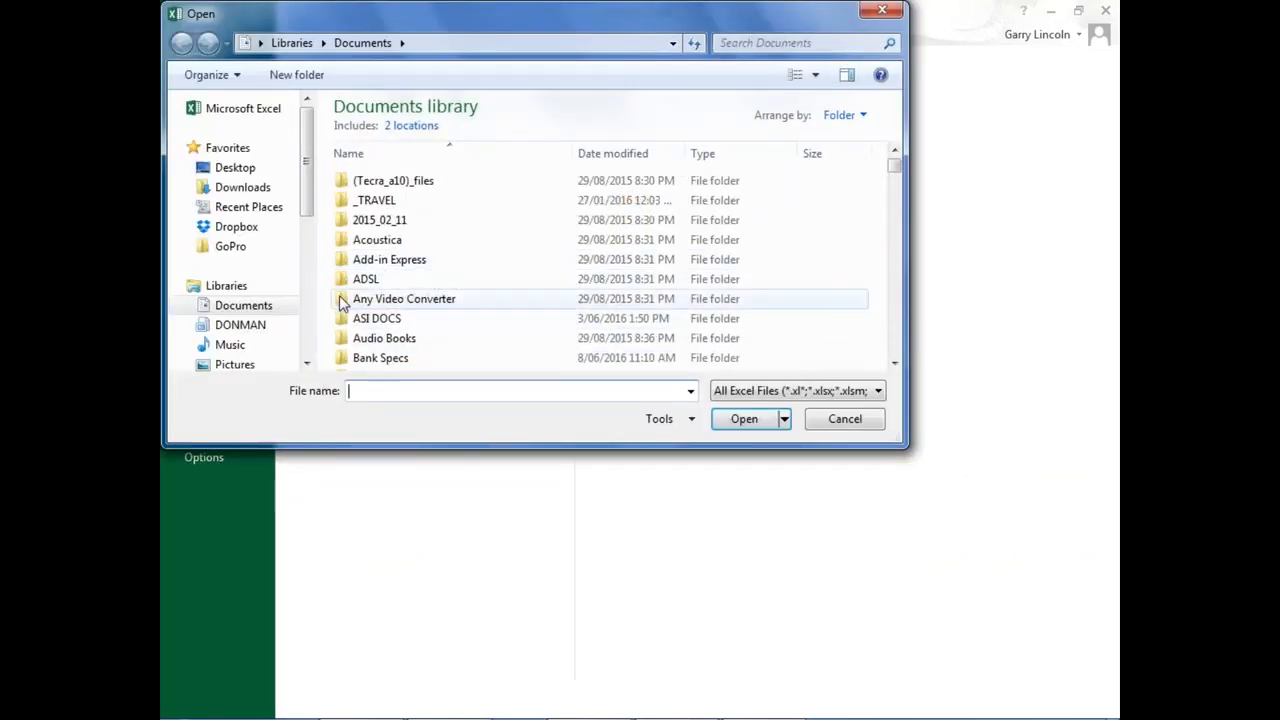
{"action": "left_click", "coordinate": [307, 363]}
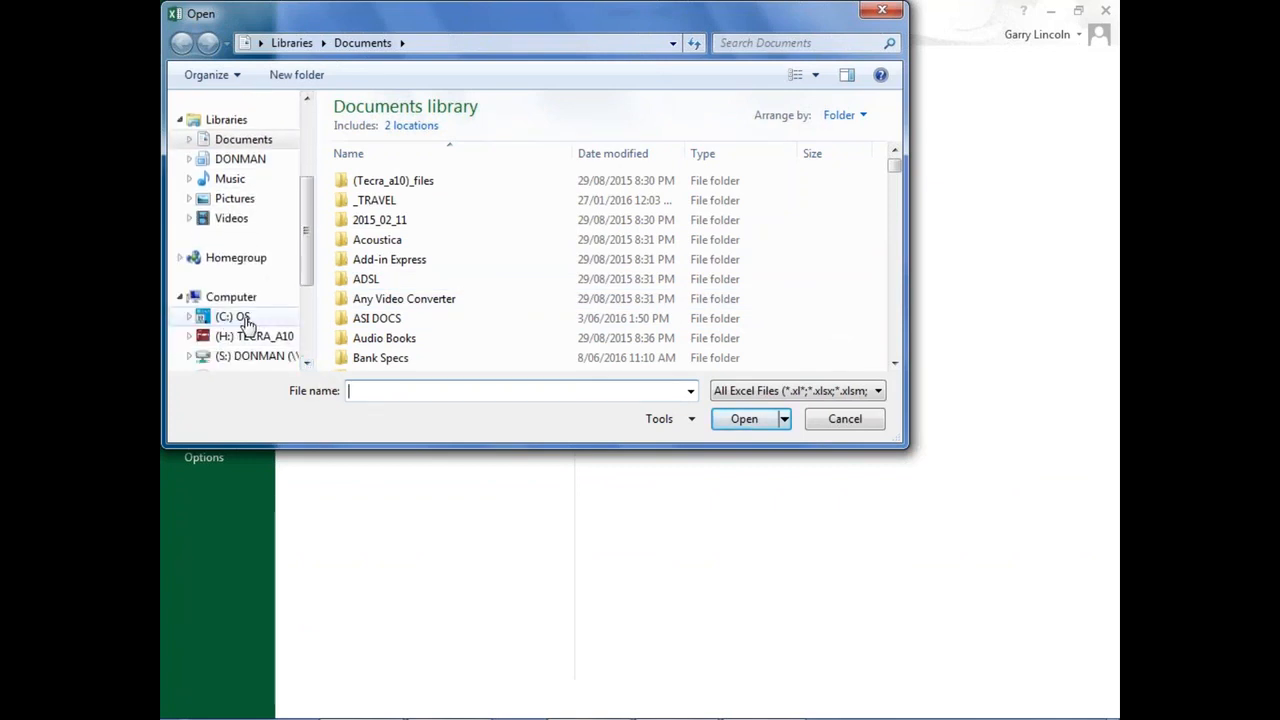
{"action": "left_click", "coordinate": [242, 320]}
{"action": "double_click", "coordinate": [377, 345]}
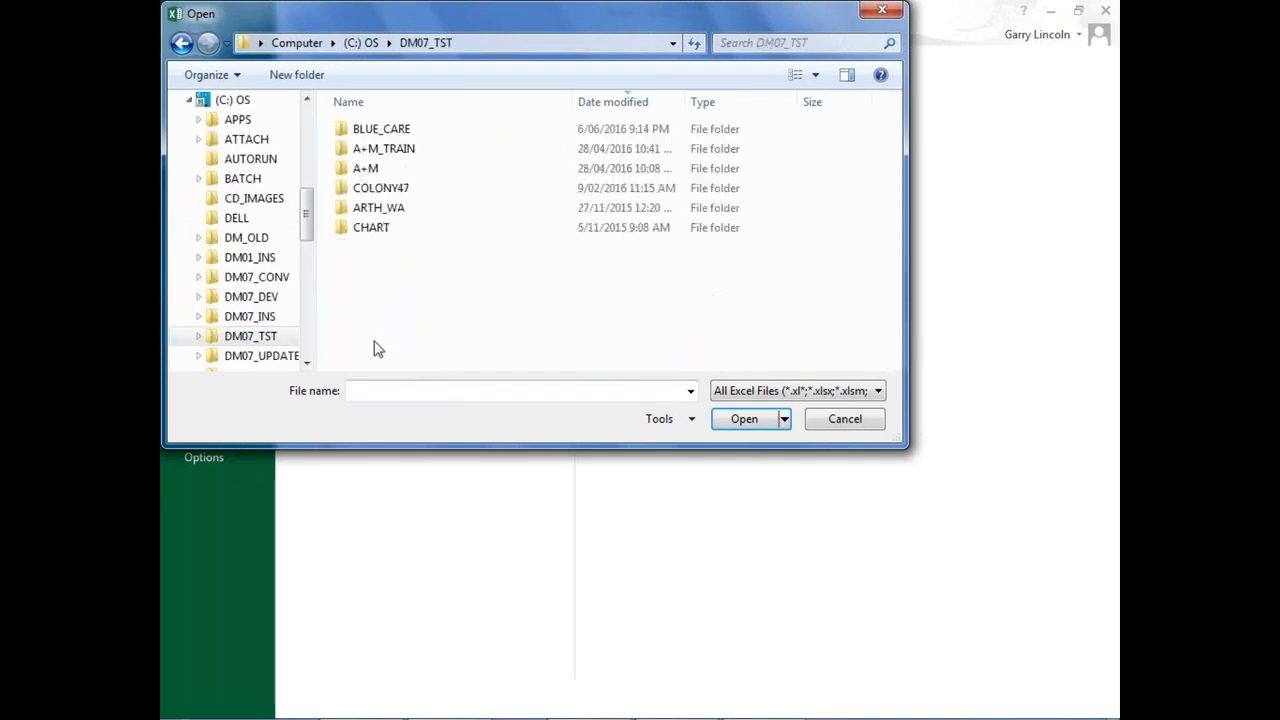
{"action": "double_click", "coordinate": [378, 209]}
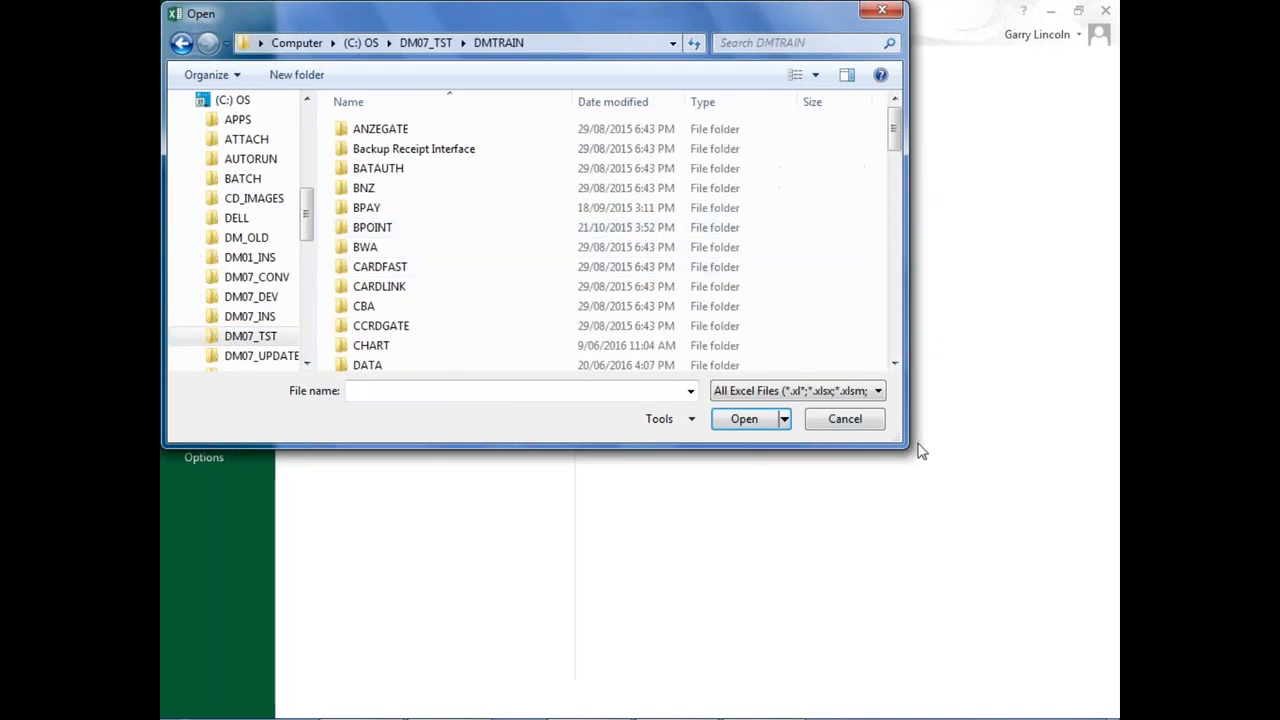
Step: Limit the file list to Text Files, sort it by date modified and open 2015 Donors.TXT
{"action": "left_click", "coordinate": [781, 393]}
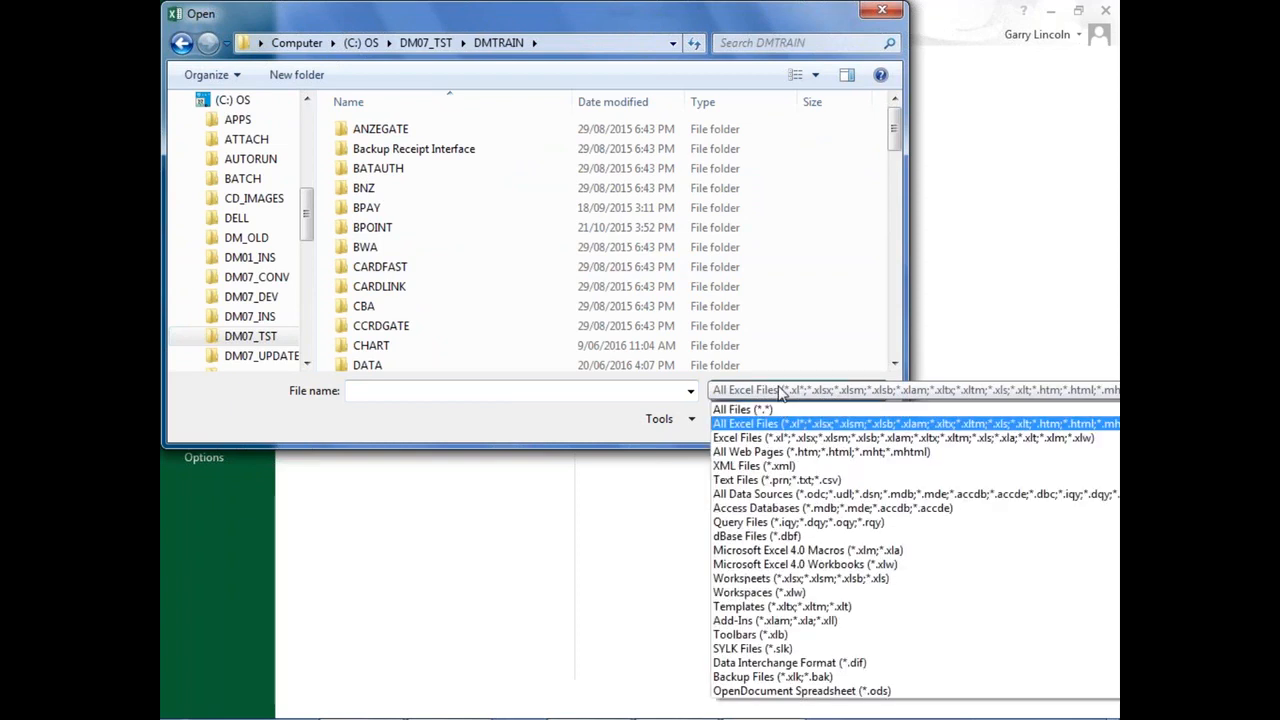
{"action": "left_click", "coordinate": [740, 485]}
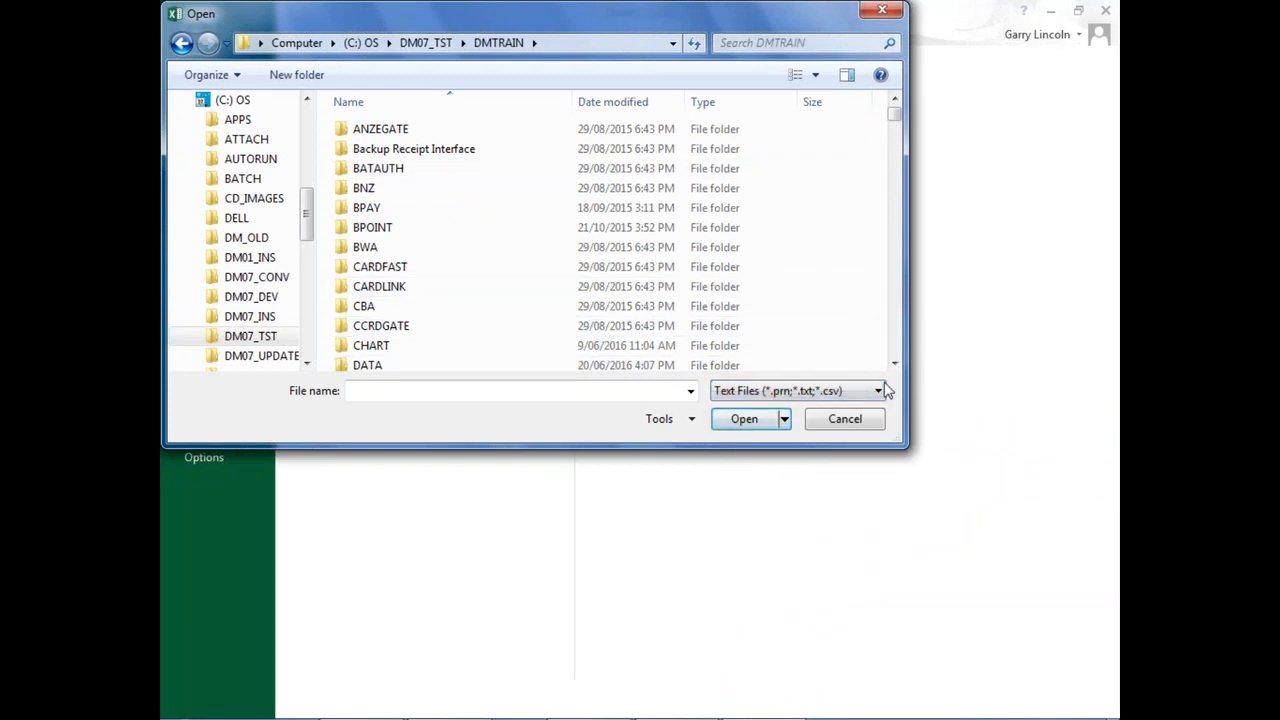
{"action": "left_click", "coordinate": [630, 101]}
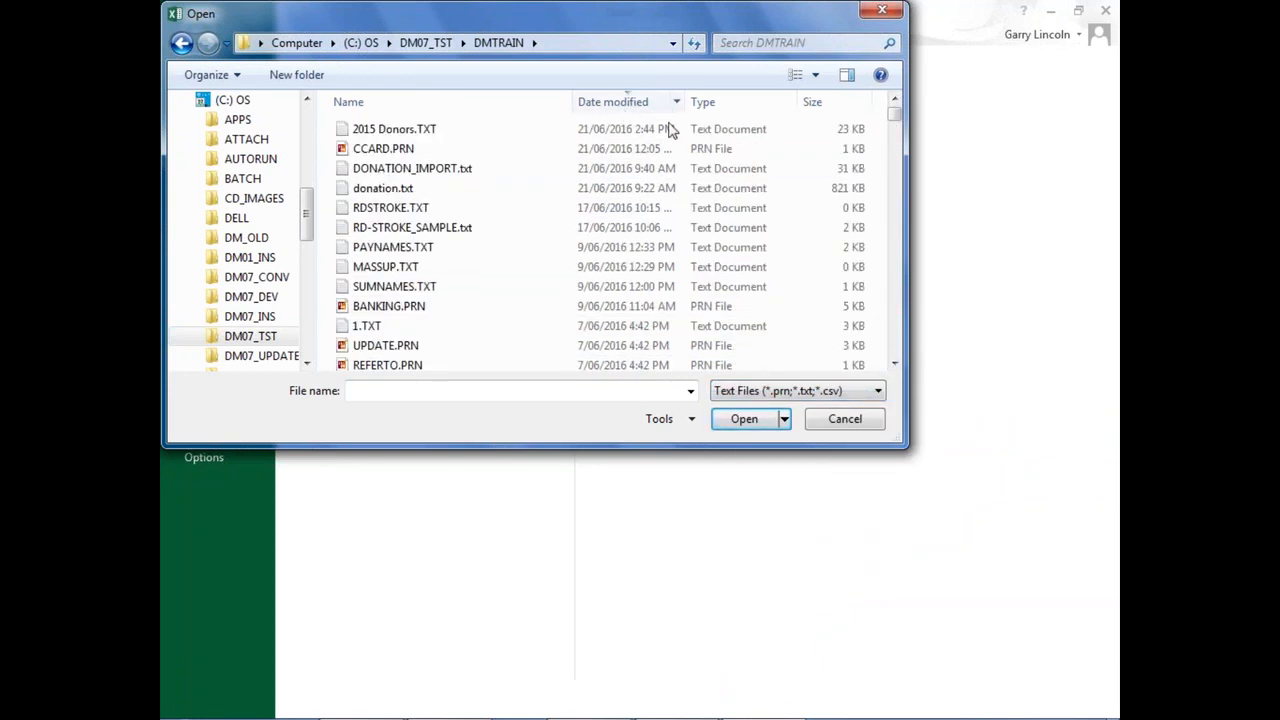
{"action": "double_click", "coordinate": [395, 131]}
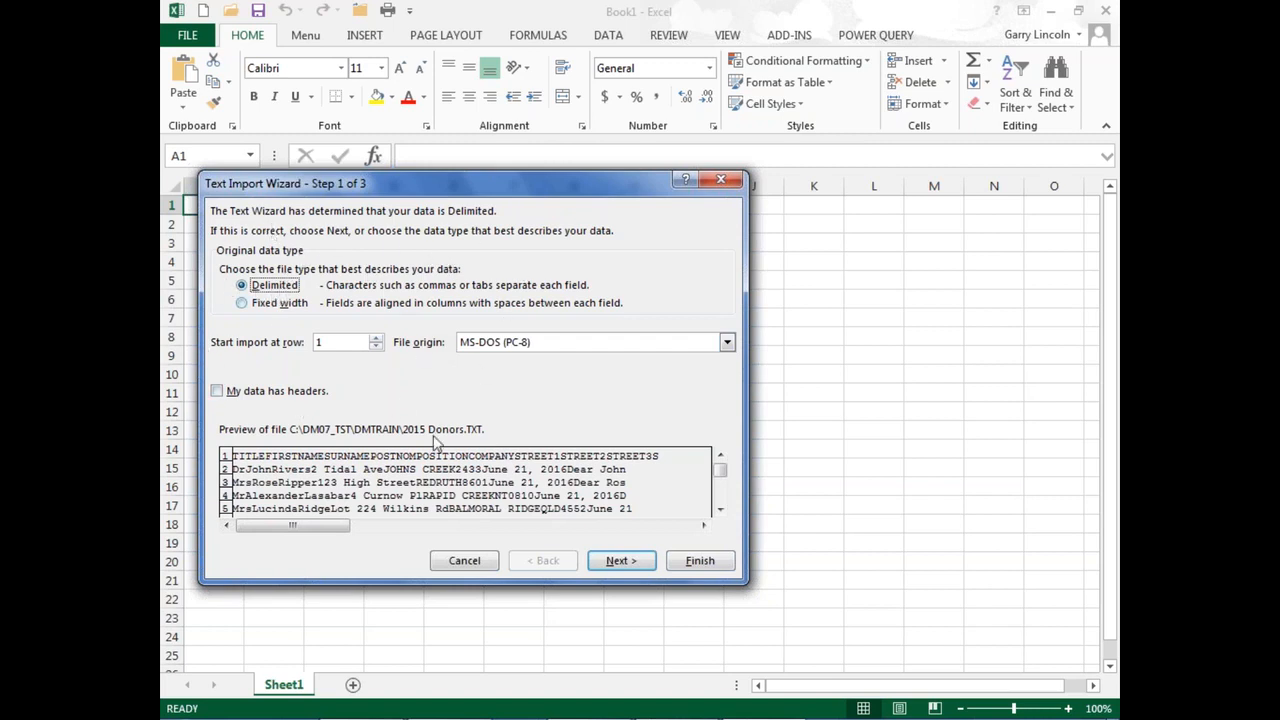
Step: Accept Delimited data with the Tab delimiter and set the PCODE column's data format to Text
{"action": "left_click", "coordinate": [621, 561]}
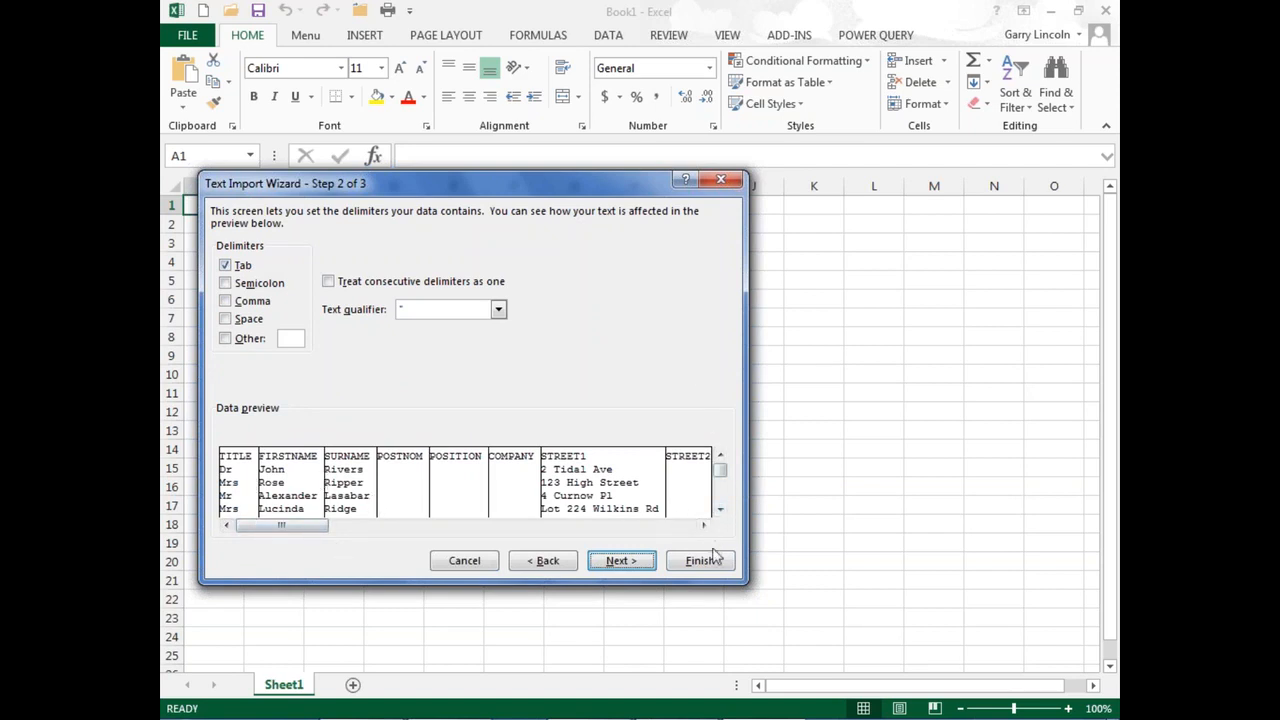
{"action": "left_click", "coordinate": [619, 561]}
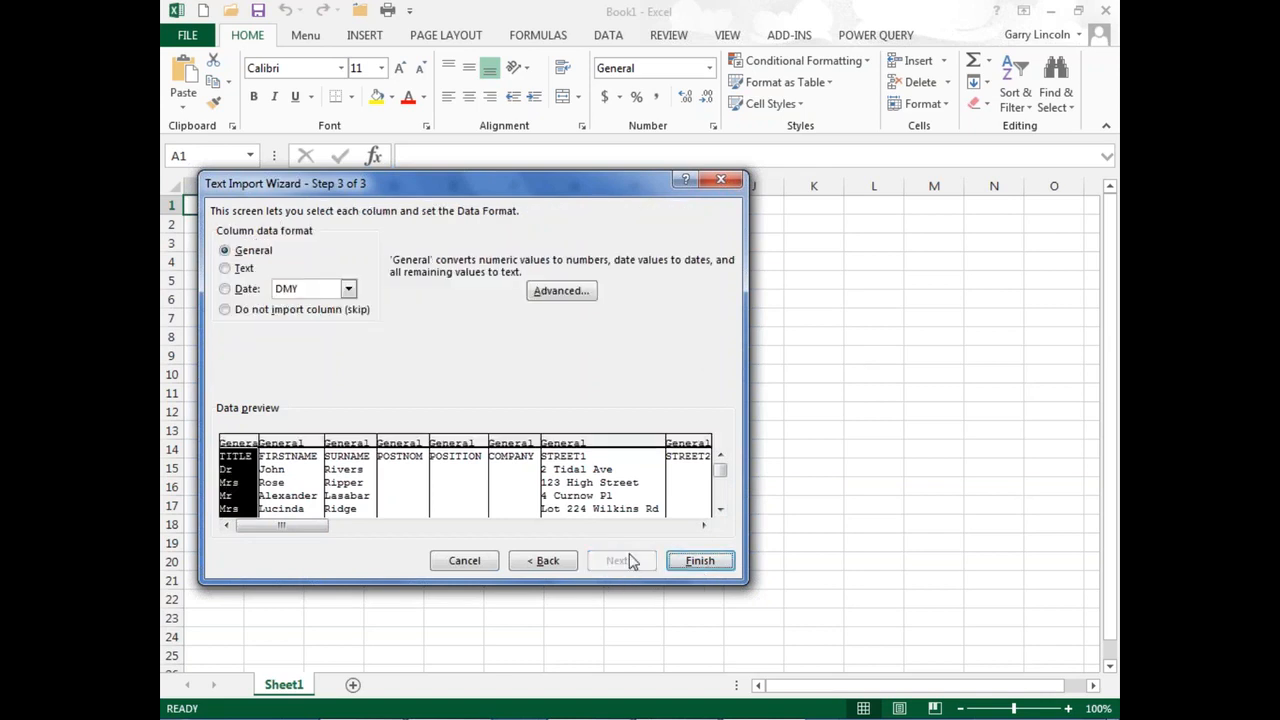
{"action": "left_click", "coordinate": [704, 527]}
{"action": "left_click", "coordinate": [704, 527]}
{"action": "left_click", "coordinate": [704, 527]}
{"action": "left_click", "coordinate": [704, 527]}
{"action": "left_click", "coordinate": [704, 527]}
{"action": "left_click", "coordinate": [704, 527]}
{"action": "left_click", "coordinate": [704, 527]}
{"action": "left_click", "coordinate": [704, 527]}
{"action": "left_click", "coordinate": [704, 527]}
{"action": "left_click", "coordinate": [704, 527]}
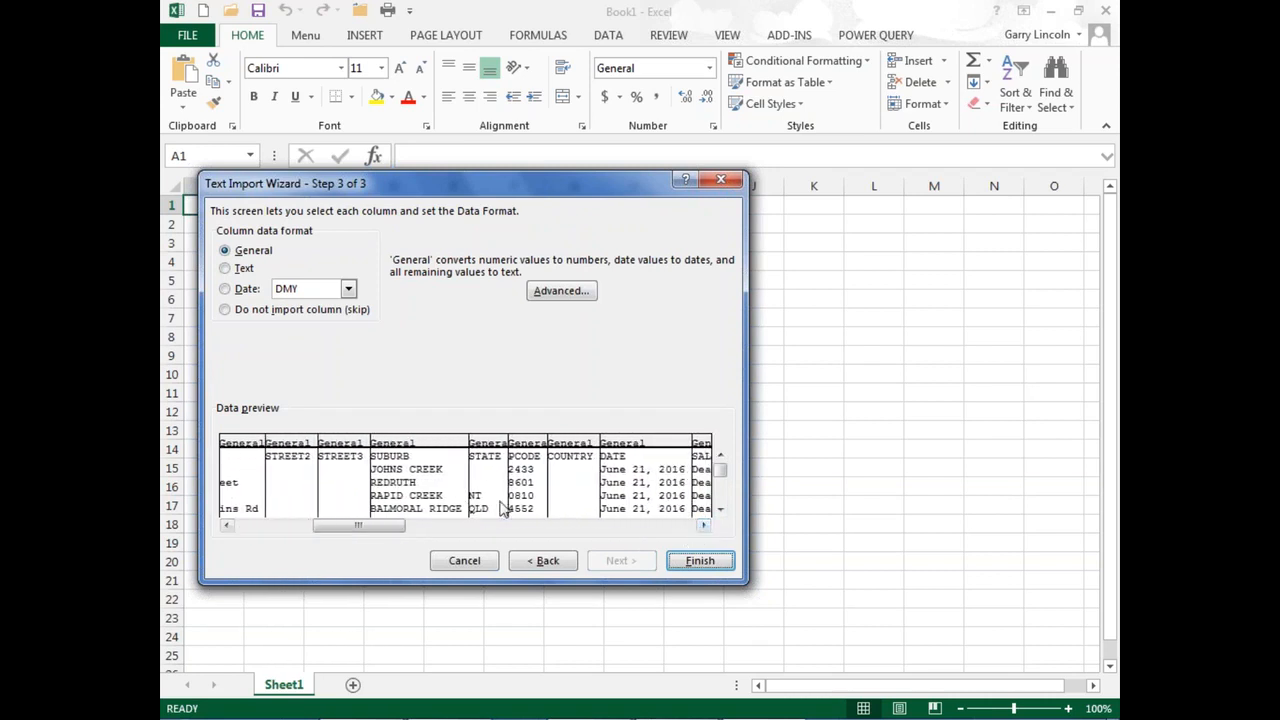
{"action": "left_click", "coordinate": [530, 443]}
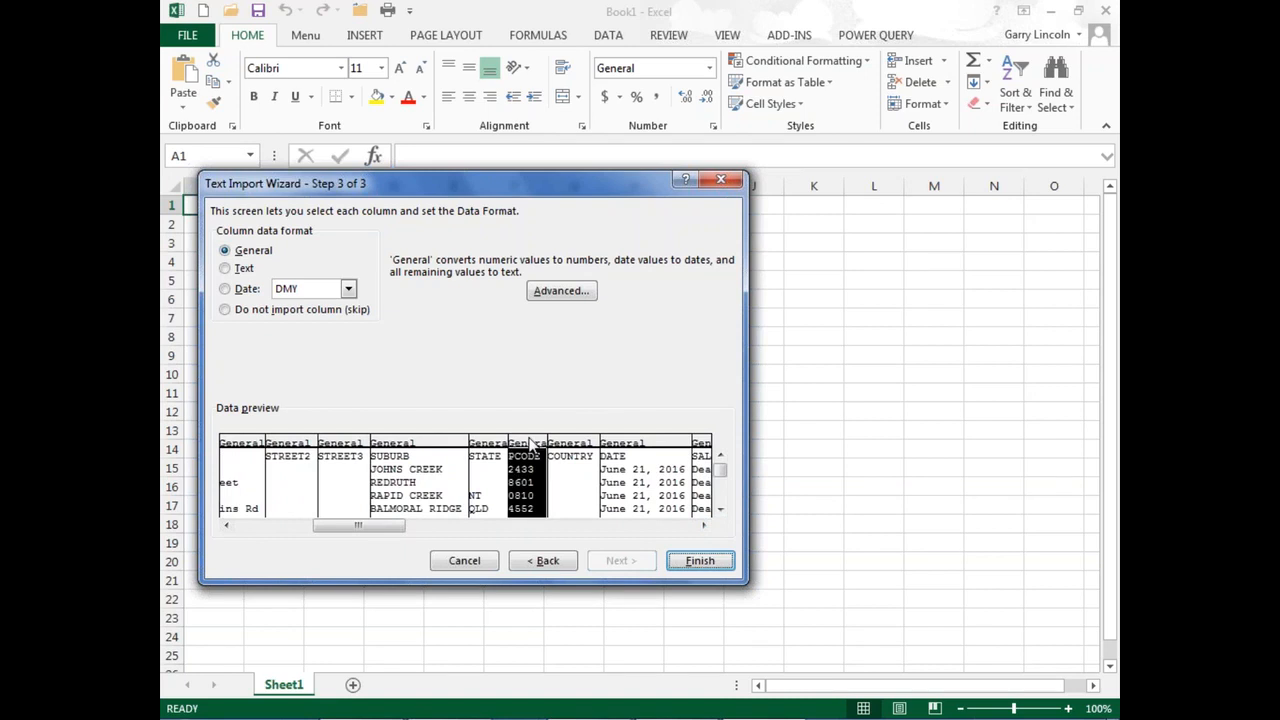
{"action": "left_click", "coordinate": [226, 270]}
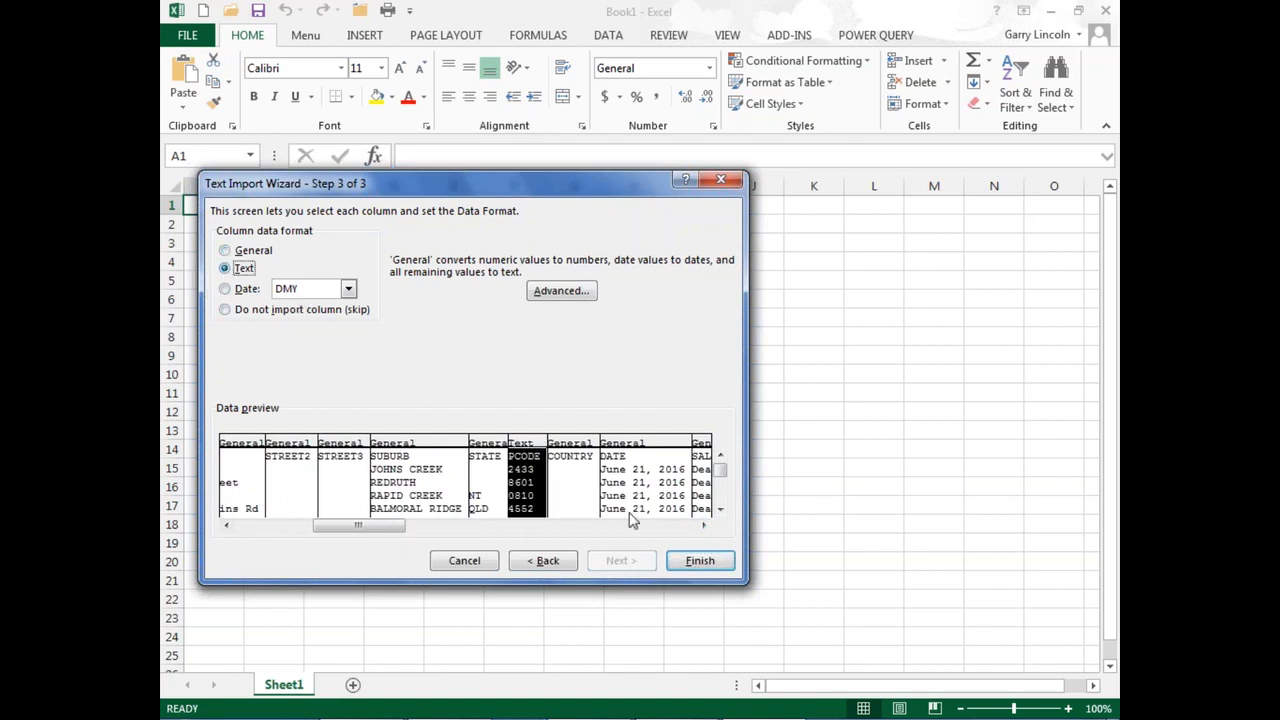
Step: Set the DATE and BARCODE columns' data format to Text and finish the import
{"action": "left_click", "coordinate": [640, 443]}
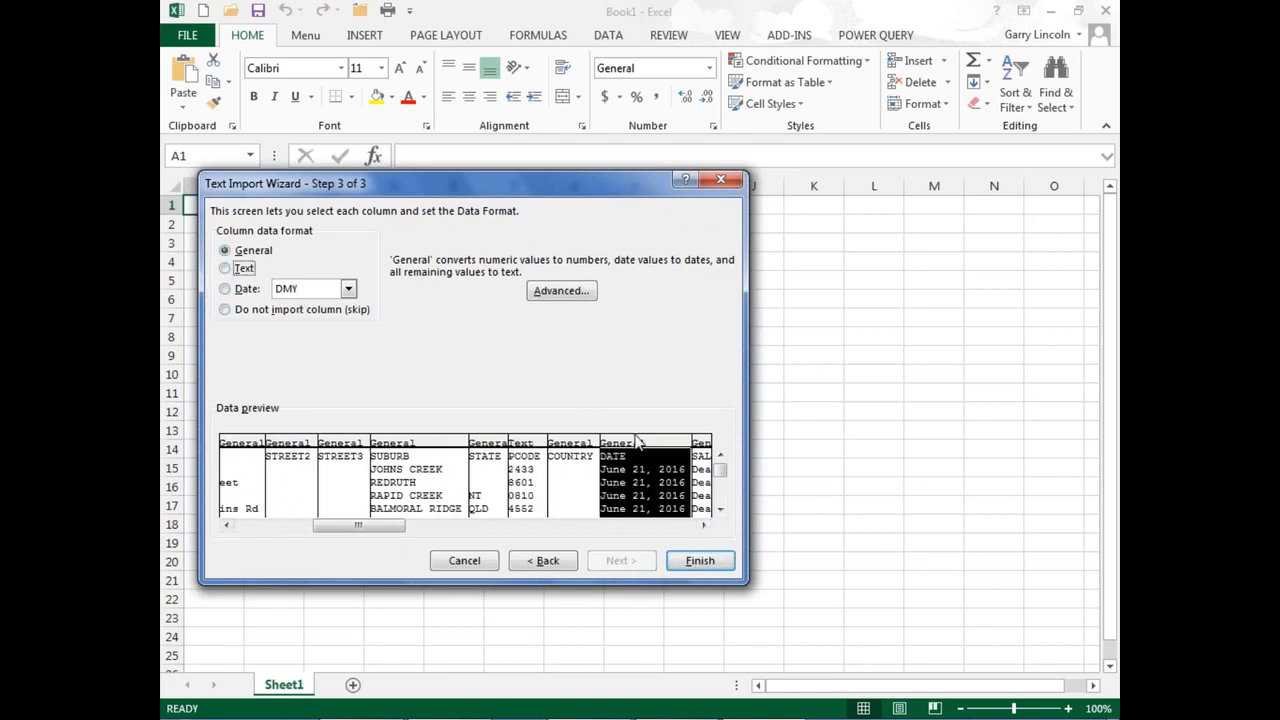
{"action": "left_click", "coordinate": [226, 268]}
{"action": "left_click", "coordinate": [704, 526]}
{"action": "left_click", "coordinate": [704, 526]}
{"action": "left_click", "coordinate": [704, 526]}
{"action": "left_click", "coordinate": [704, 526]}
{"action": "left_click", "coordinate": [704, 526]}
{"action": "left_click", "coordinate": [704, 526]}
{"action": "left_click", "coordinate": [704, 526]}
{"action": "left_click", "coordinate": [704, 526]}
{"action": "left_click", "coordinate": [704, 526]}
{"action": "left_click", "coordinate": [704, 526]}
{"action": "left_click", "coordinate": [704, 526]}
{"action": "left_click", "coordinate": [704, 526]}
{"action": "left_click", "coordinate": [704, 526]}
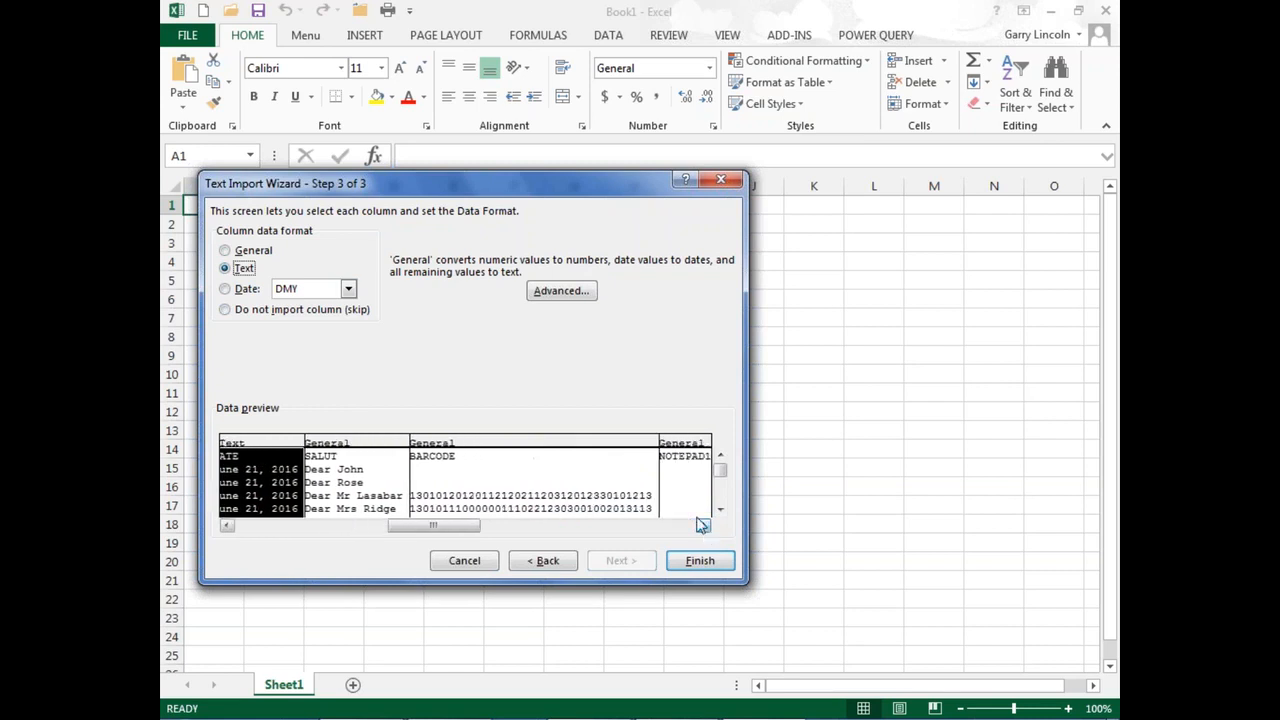
{"action": "left_click", "coordinate": [490, 470]}
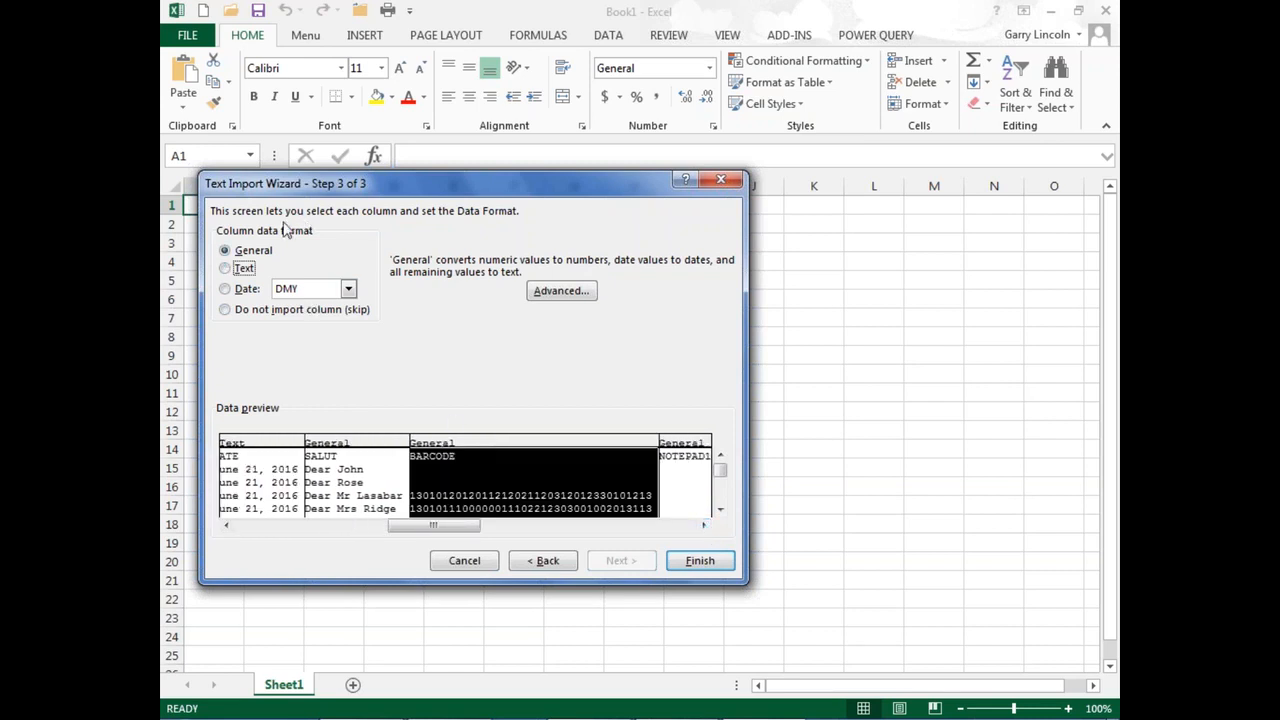
{"action": "left_click", "coordinate": [225, 268]}
{"action": "left_click", "coordinate": [708, 565]}
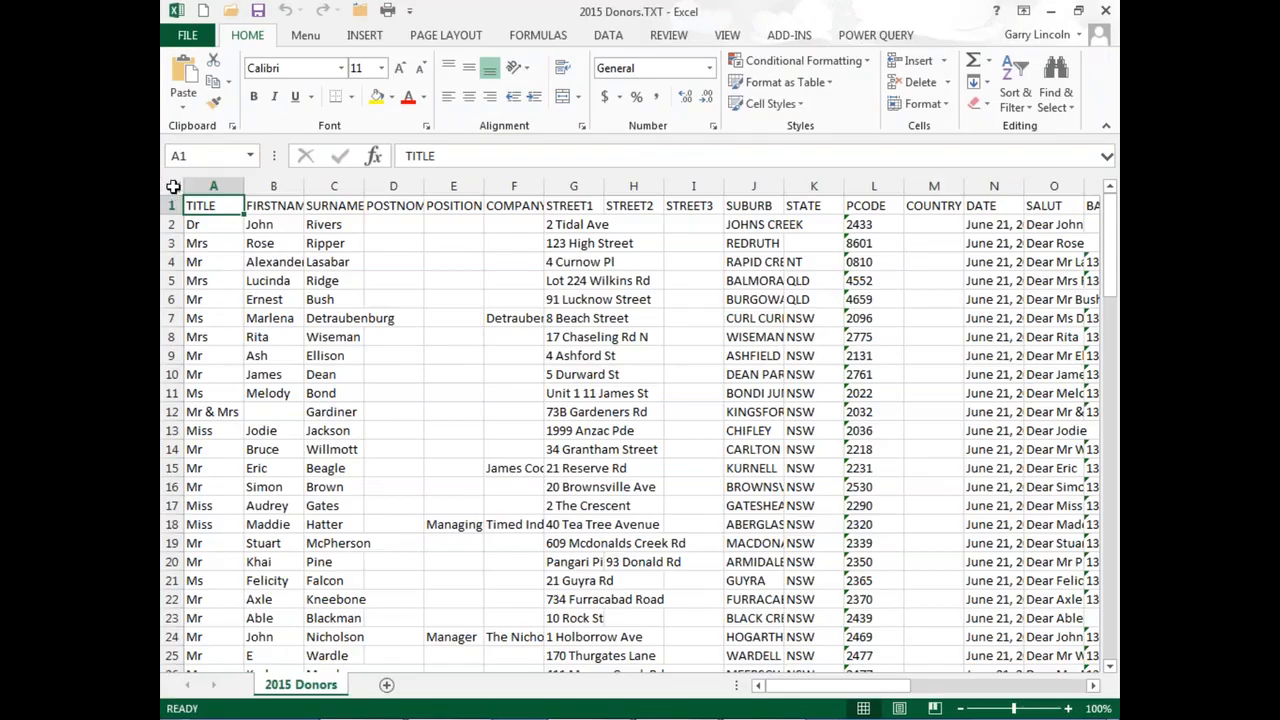
Step: Auto-fit the width of all columns in the 2015 Donors sheet to their contents
{"action": "left_click", "coordinate": [173, 186]}
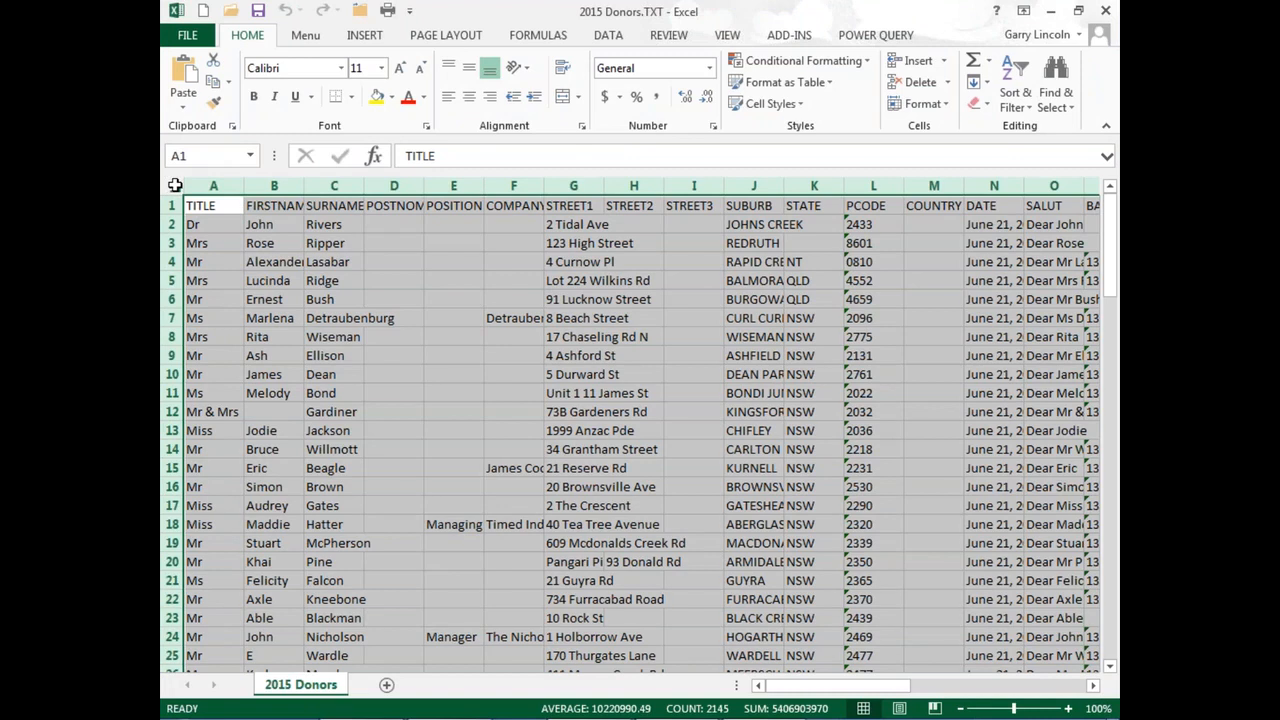
{"action": "double_click", "coordinate": [243, 186]}
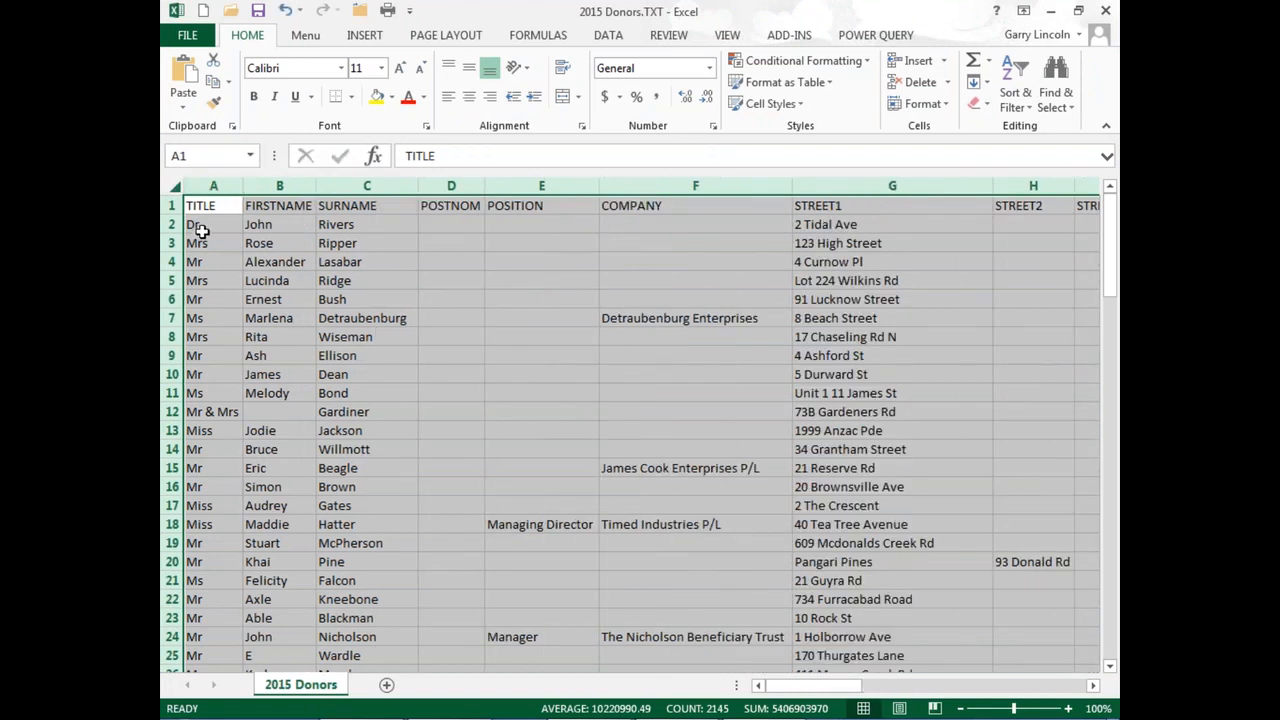
{"action": "left_click", "coordinate": [617, 222]}
Step: Review the imported columns across the sheet, from the address and barcode fields to the donor details
{"action": "key", "text": "Right"}
{"action": "key", "text": "Right"}
{"action": "key", "text": "Right"}
{"action": "key", "text": "Right"}
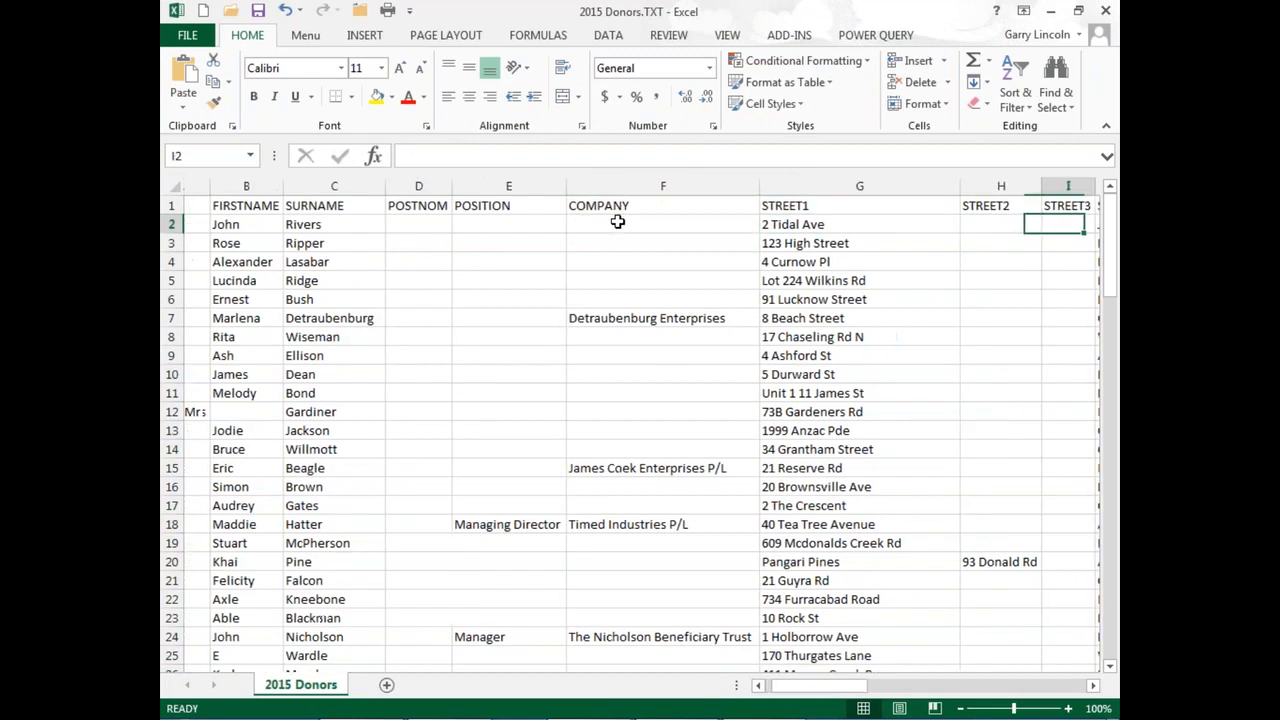
{"action": "key", "text": "Right"}
{"action": "key", "text": "Right"}
{"action": "key", "text": "Right"}
{"action": "key", "text": "Right"}
{"action": "key", "text": "Right"}
{"action": "key", "text": "Right"}
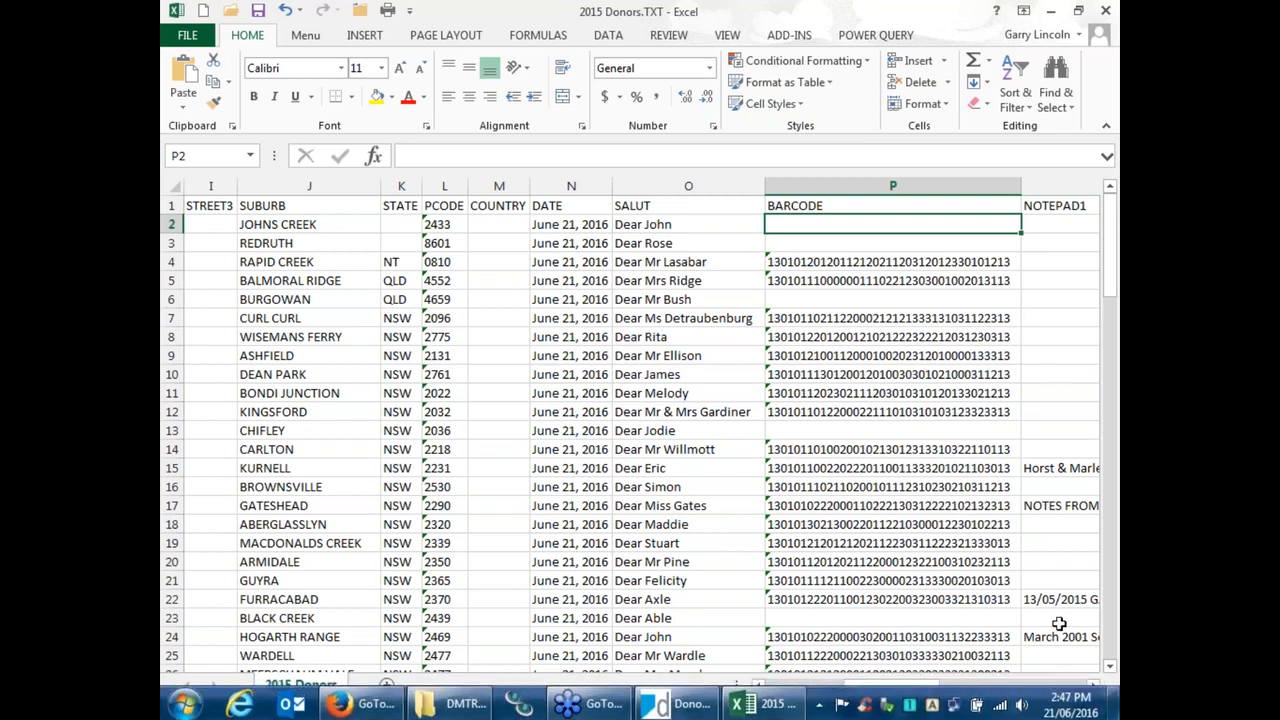
{"action": "left_click", "coordinate": [1070, 687]}
{"action": "left_click", "coordinate": [1070, 687]}
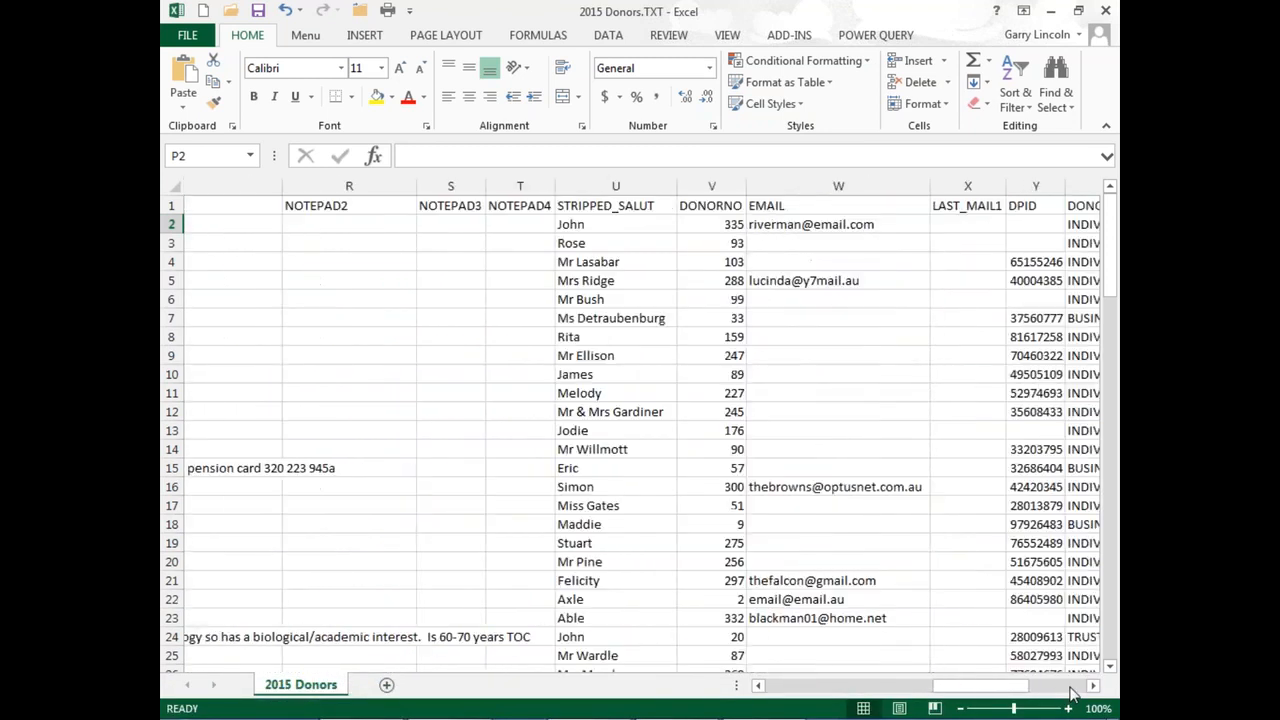
Step: Rename the PERIODTOTAL header in cell AE1 to "PERIOD TOTAL 2015" and auto-fit the width of column AE
{"action": "left_click", "coordinate": [1080, 687]}
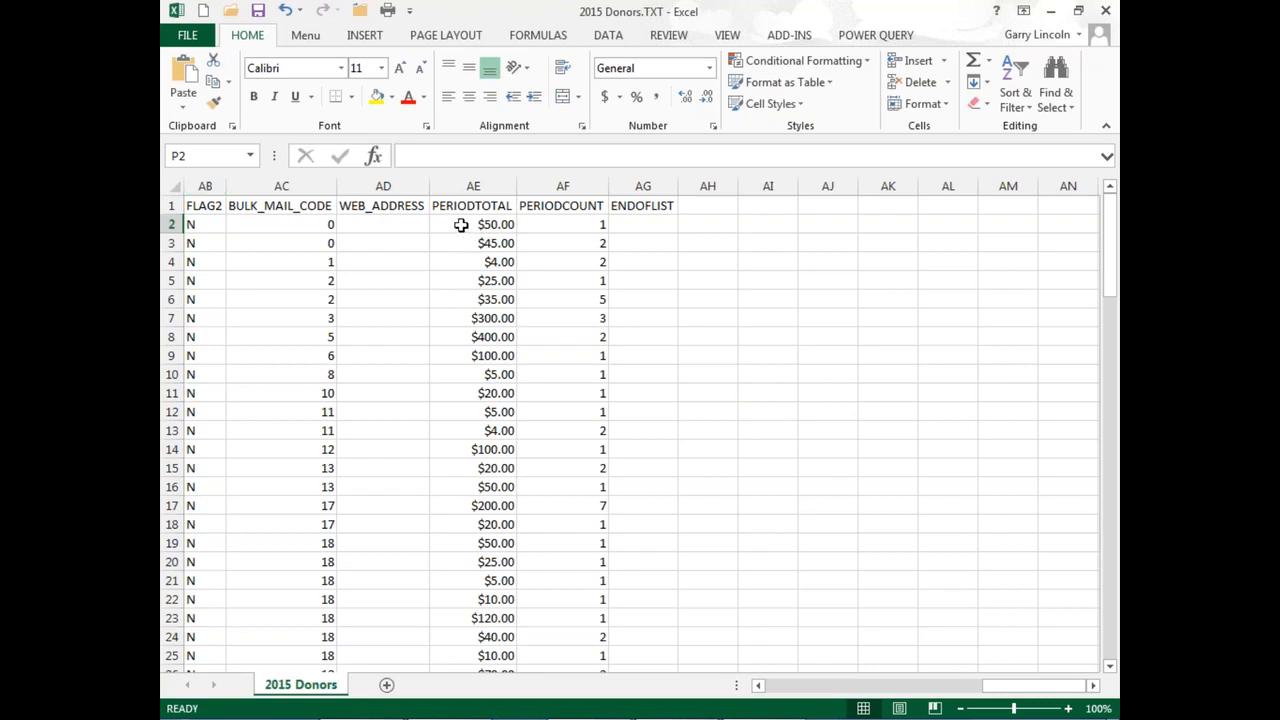
{"action": "left_click", "coordinate": [490, 205]}
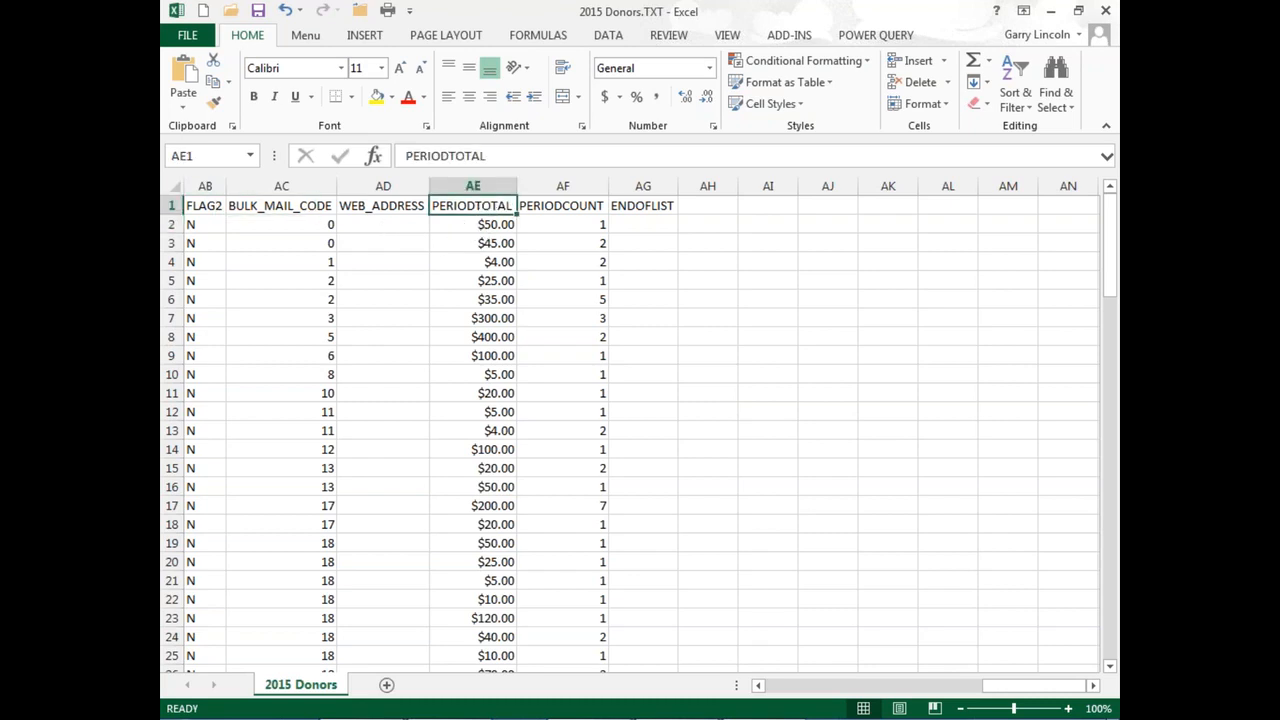
{"action": "double_click", "coordinate": [512, 205]}
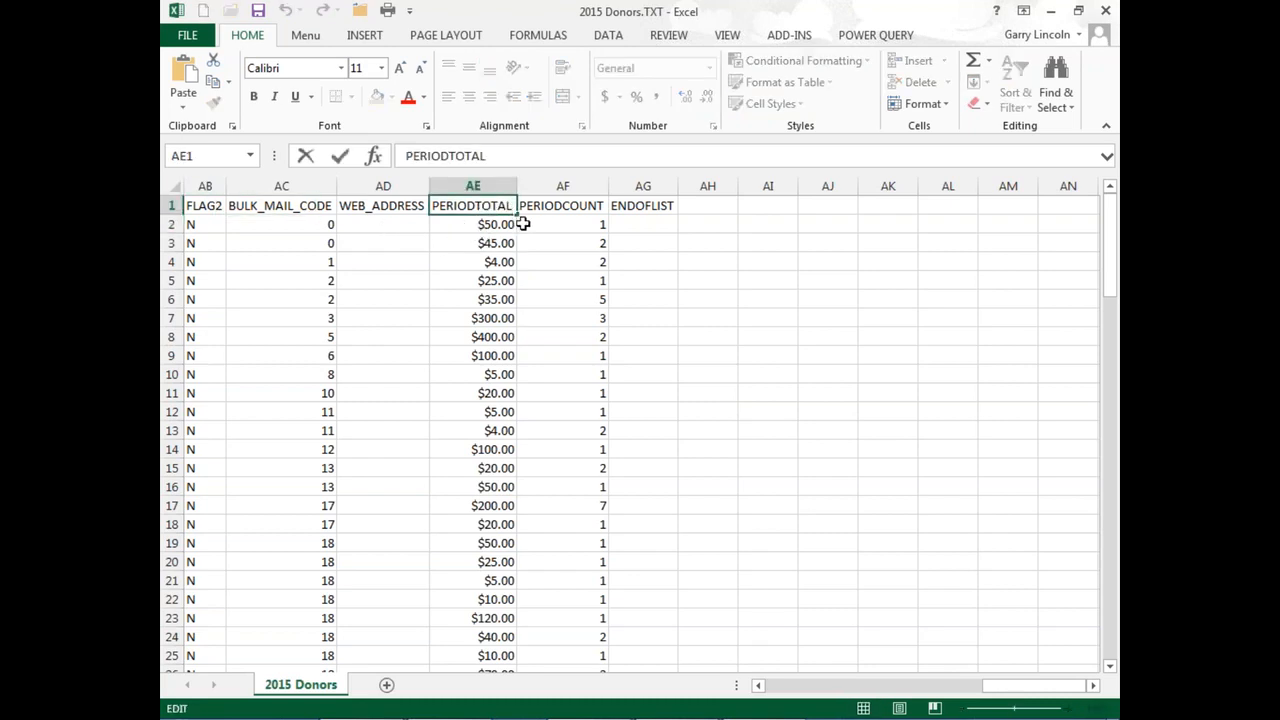
{"action": "type", "text": "2015"}
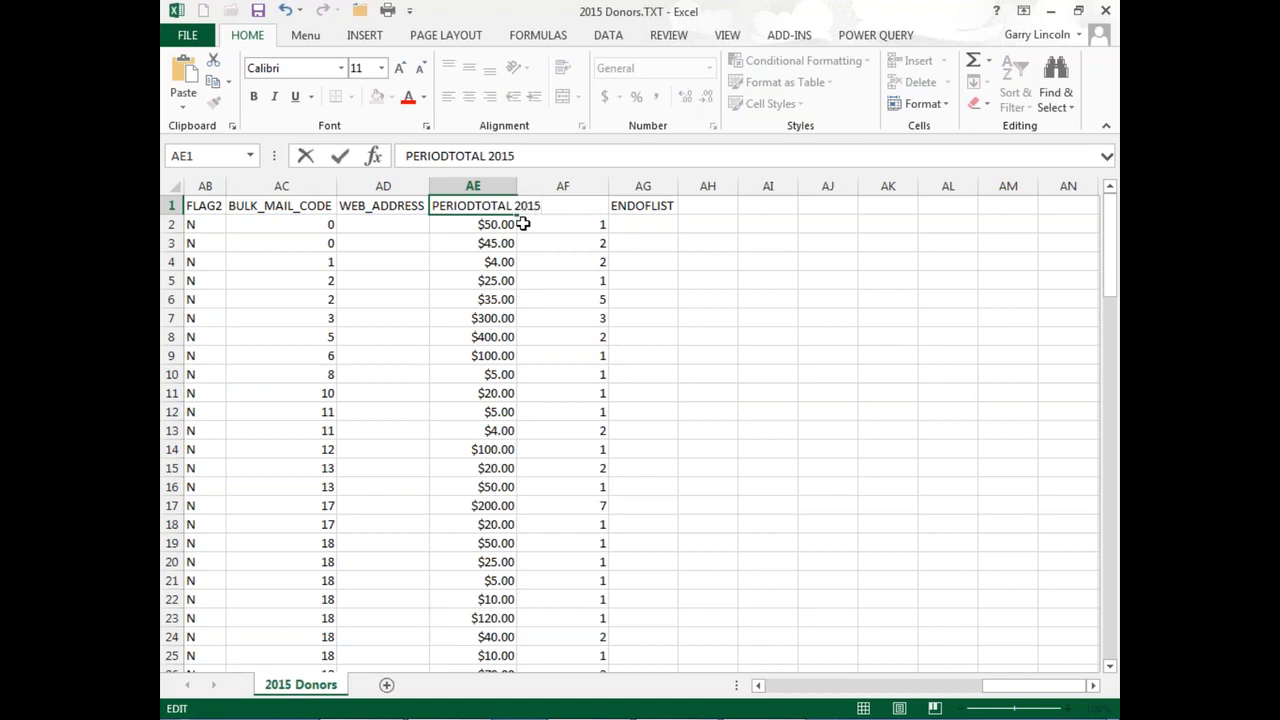
{"action": "key", "text": "Return"}
{"action": "key", "text": "Up"}
{"action": "key", "text": "Right"}
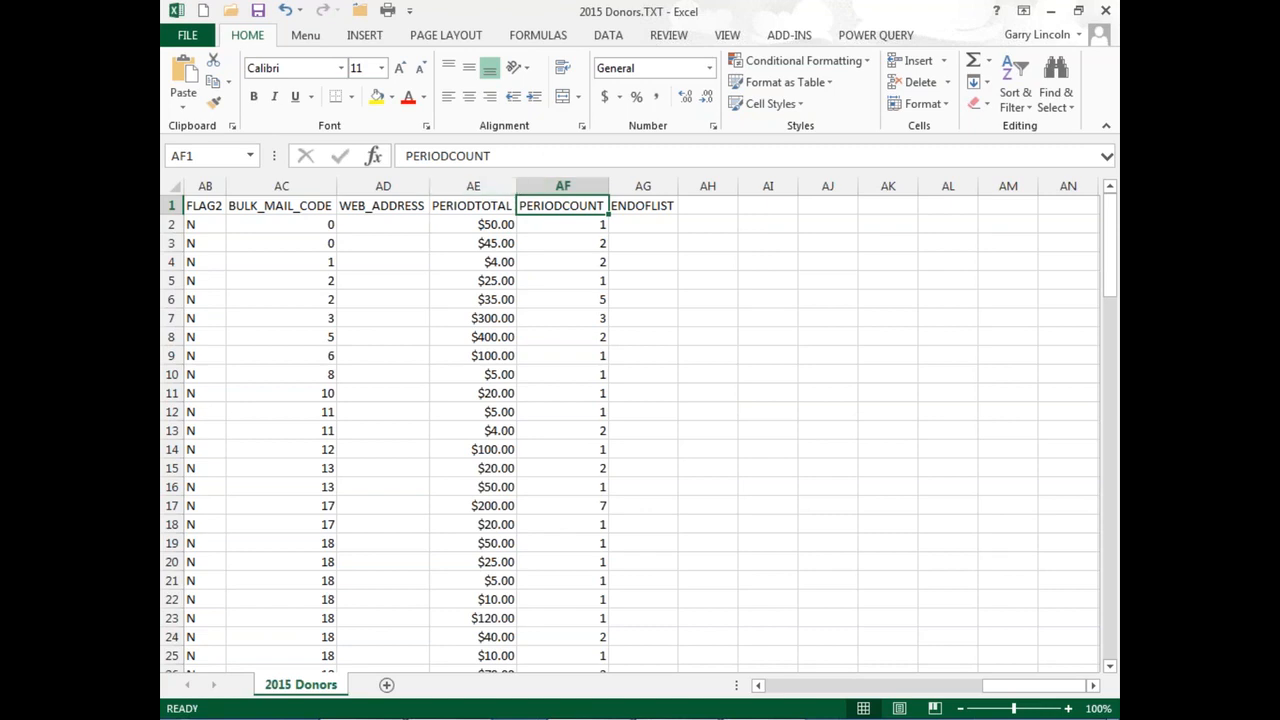
{"action": "double_click", "coordinate": [517, 186]}
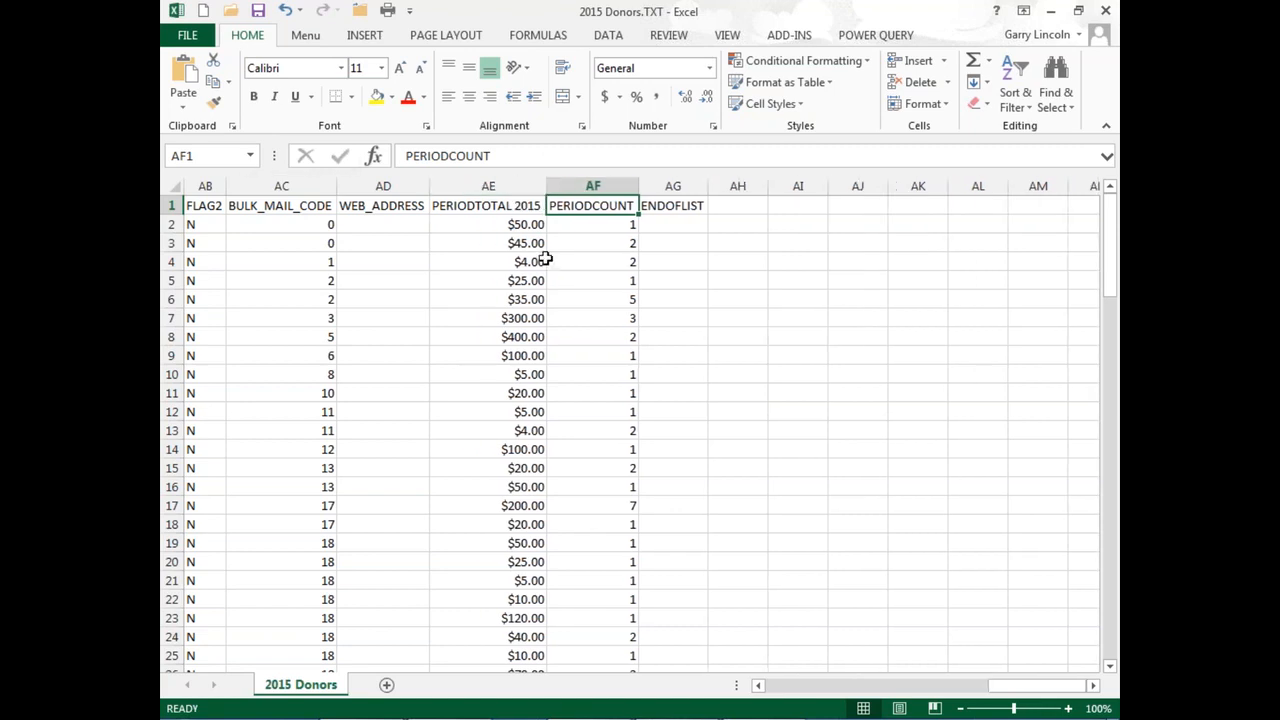
{"action": "double_click", "coordinate": [470, 205]}
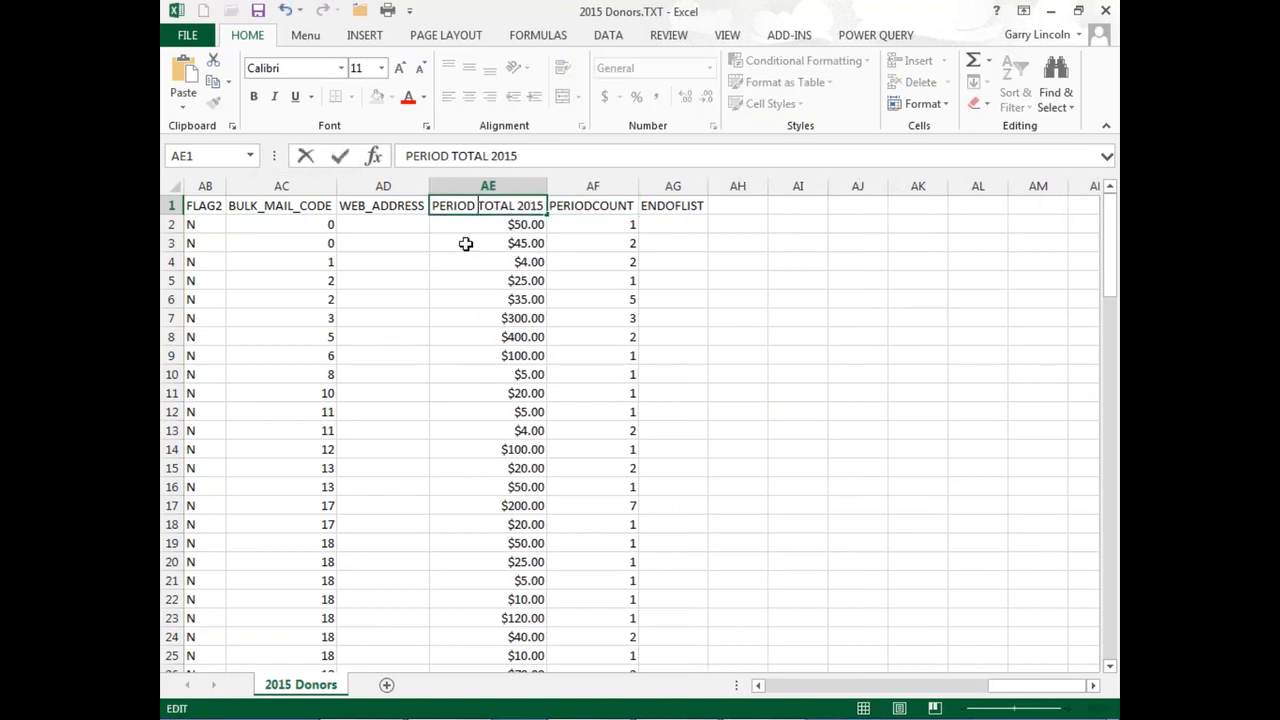
Step: Change the PERIODCOUNT header in cell AF1 to "PERIOD 2015"
{"action": "double_click", "coordinate": [592, 206]}
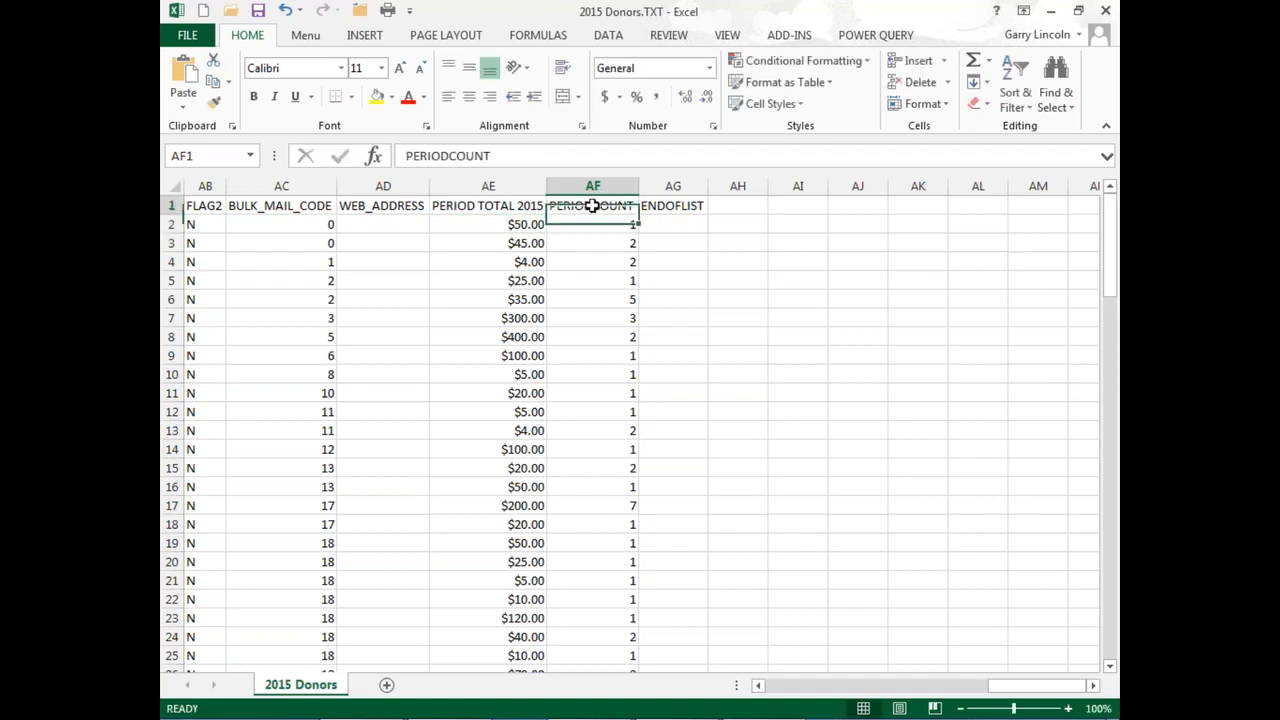
{"action": "double_click", "coordinate": [632, 206]}
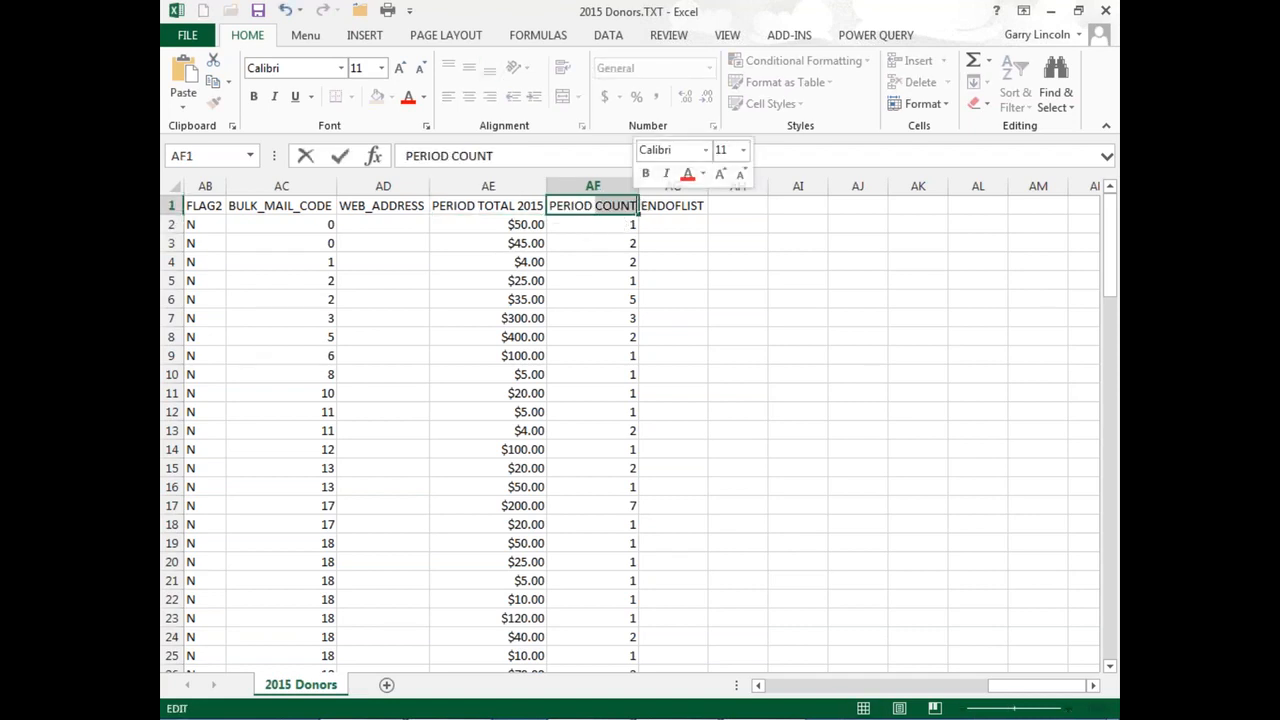
{"action": "key", "text": "BackSpace"}
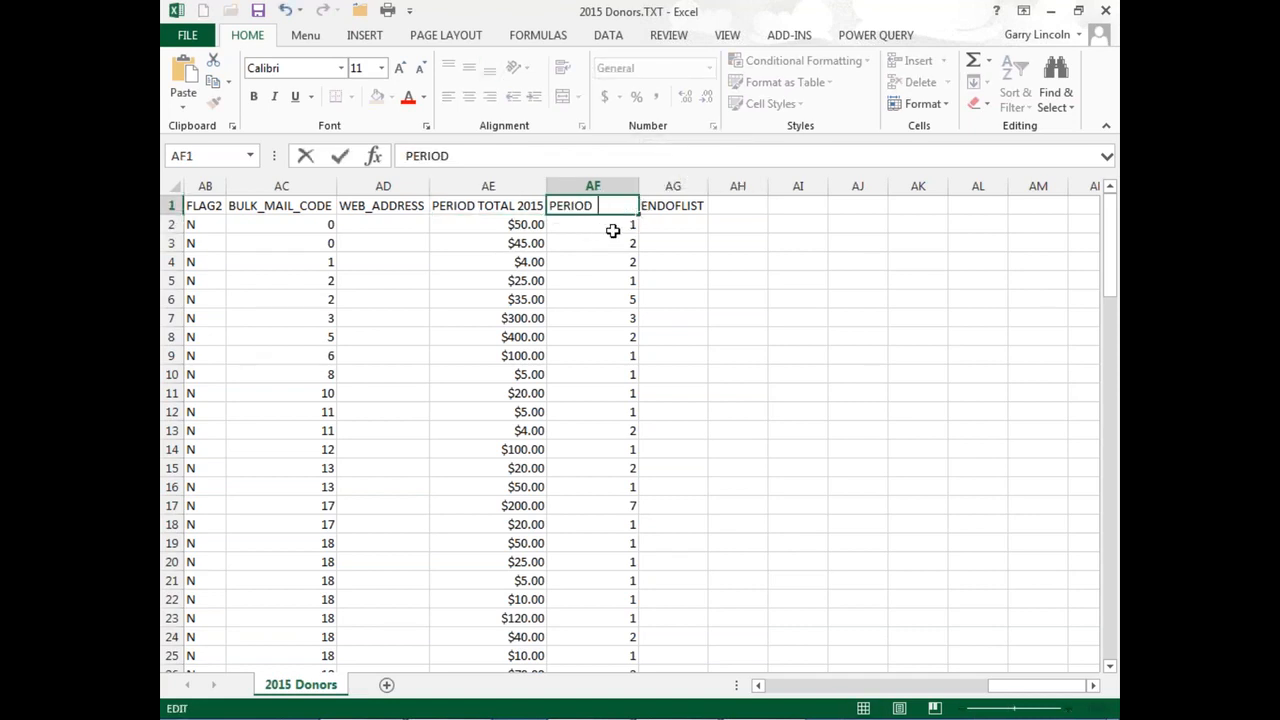
{"action": "type", "text": "2015"}
{"action": "key", "text": "Return"}
{"action": "left_click", "coordinate": [593, 206]}
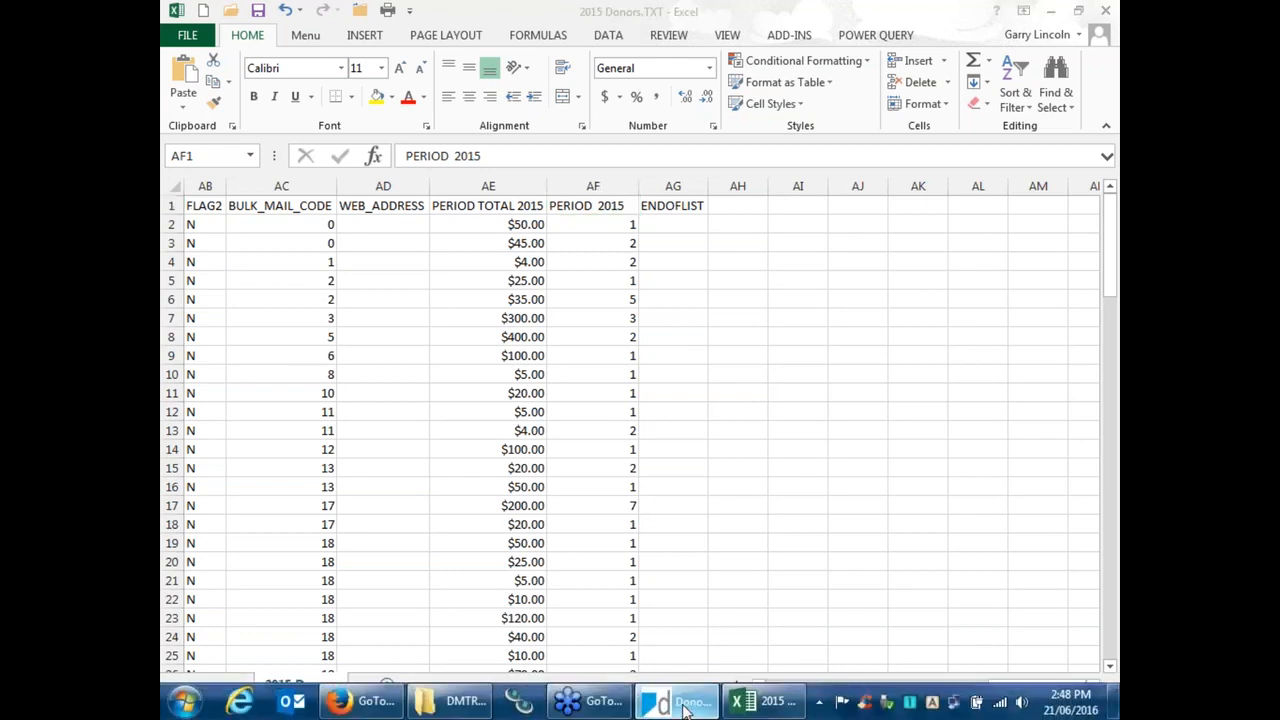
Step: Switch to Donman, start Create Mail Merge Data File and choose 2015 Donors as the selection file
{"action": "left_click", "coordinate": [686, 706]}
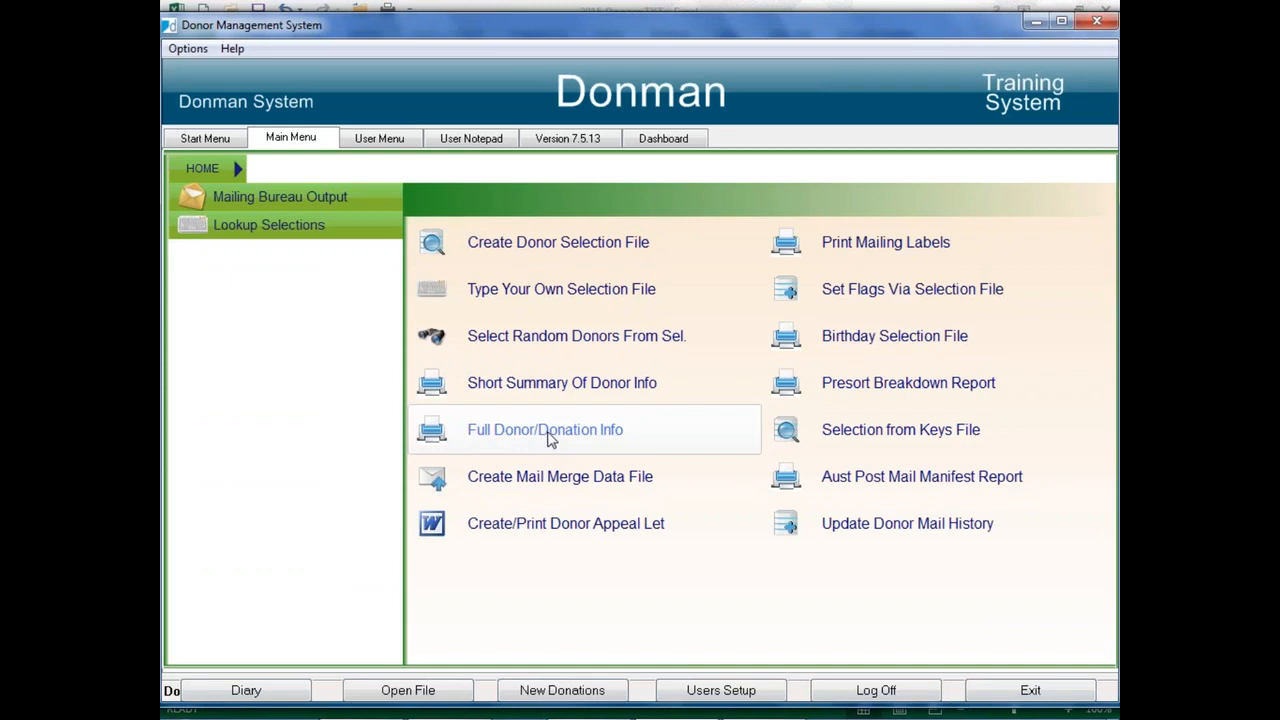
{"action": "left_click", "coordinate": [562, 478]}
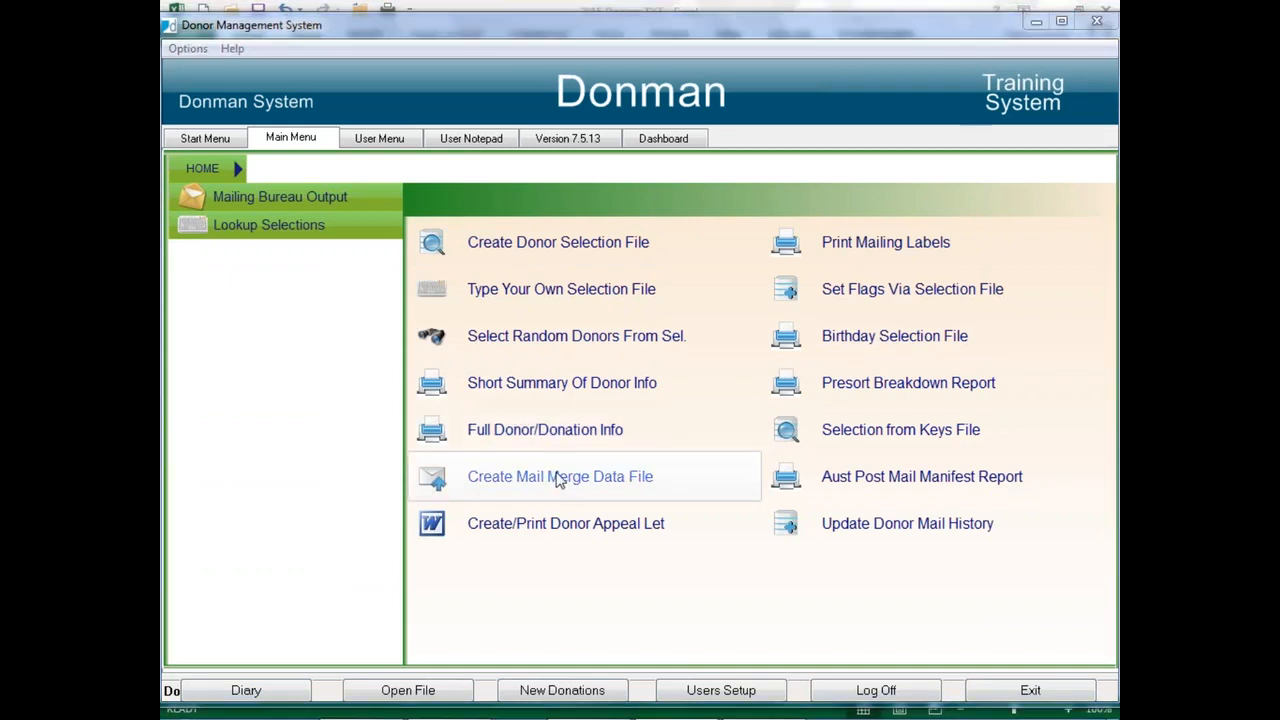
{"action": "left_click", "coordinate": [966, 156]}
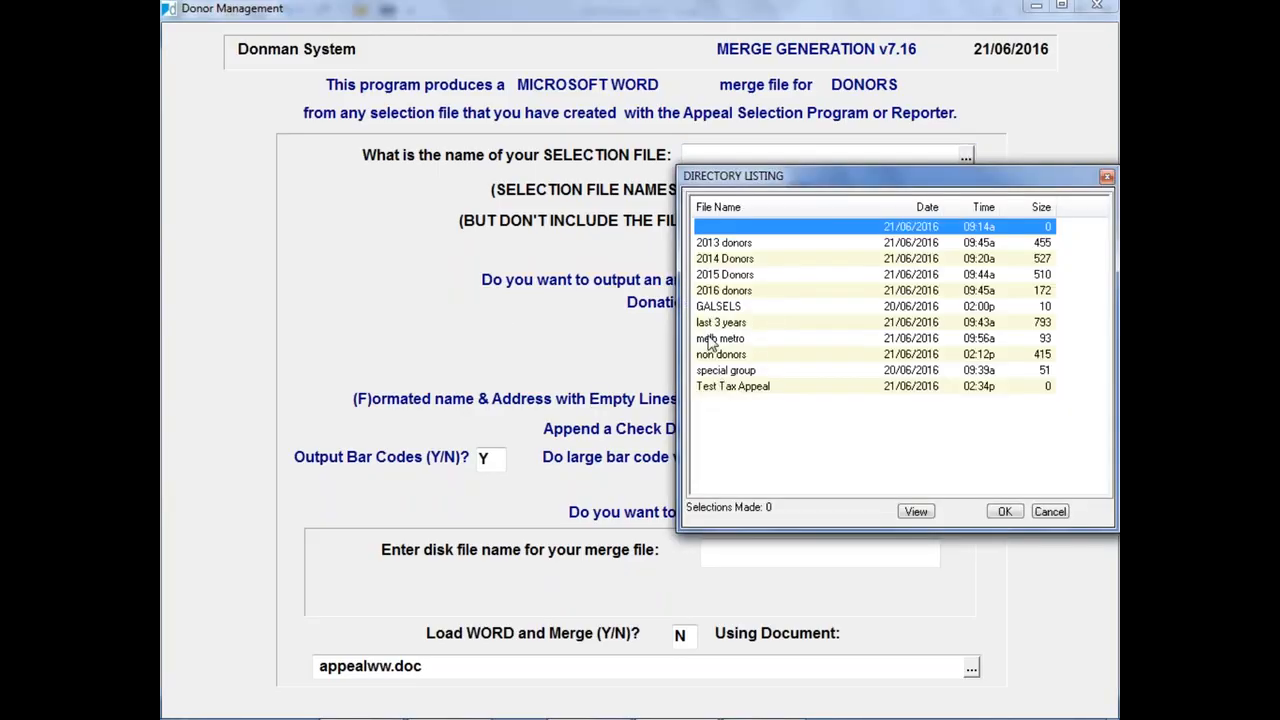
{"action": "double_click", "coordinate": [712, 275]}
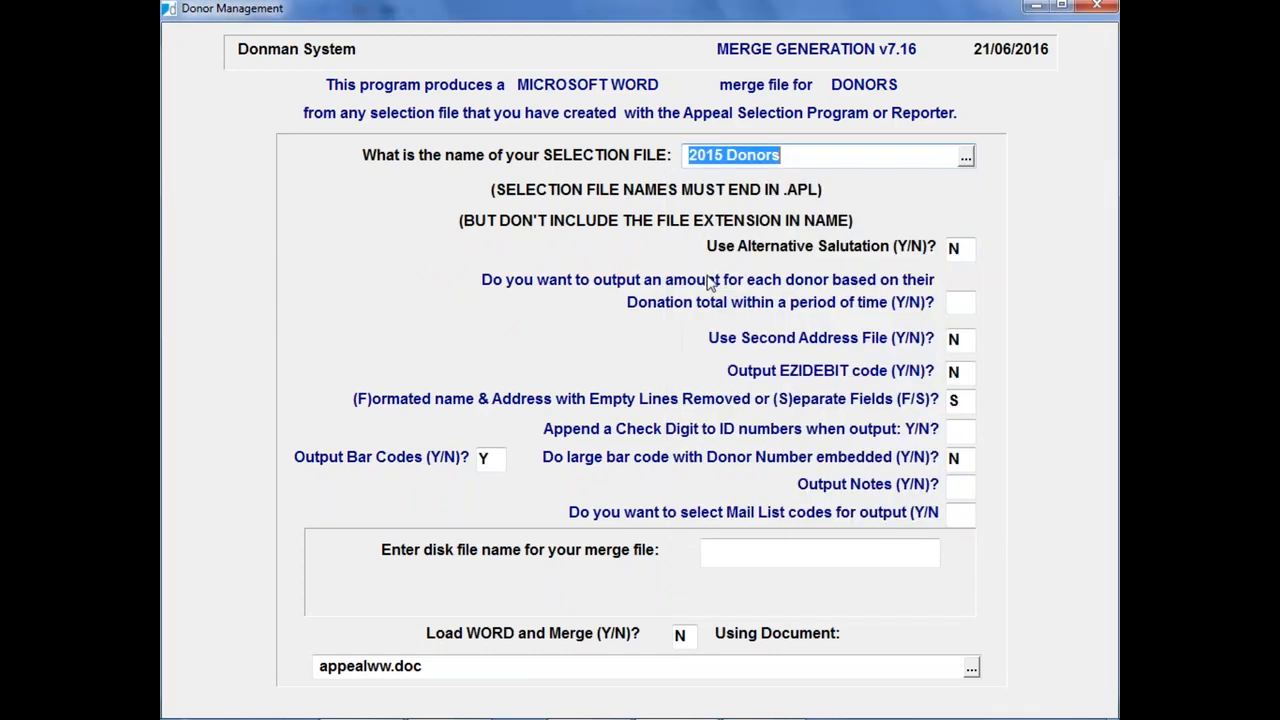
{"action": "key", "text": "Return"}
Step: Accept the counted number of donors and answer Y to outputting a donation total within a period of time
{"action": "key", "text": "Return"}
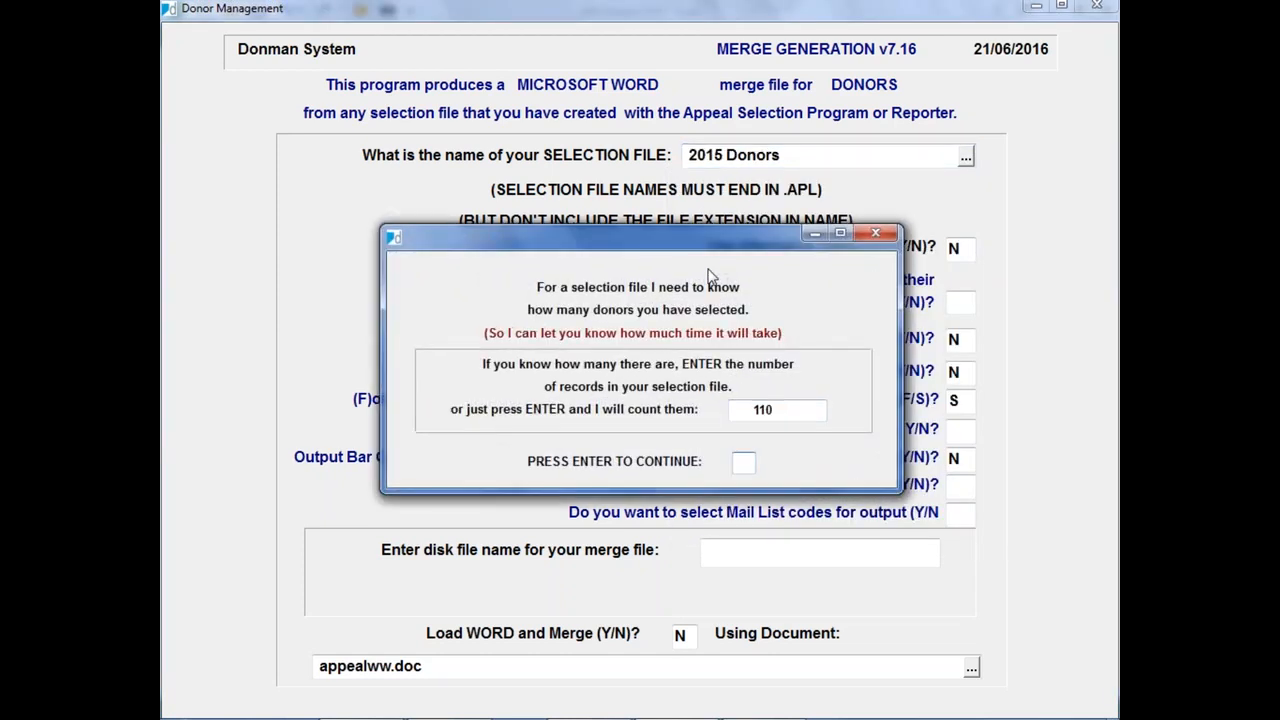
{"action": "key", "text": "Return"}
{"action": "key", "text": "Return"}
{"action": "key", "text": "Return"}
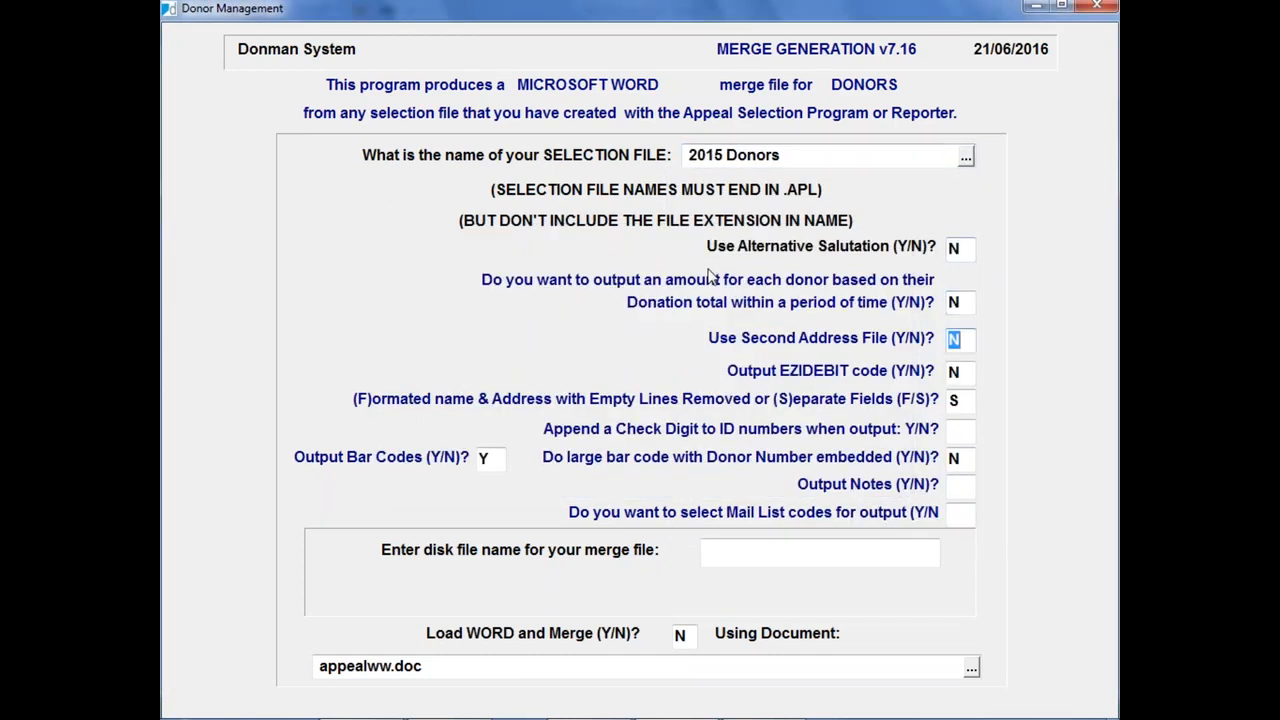
{"action": "key", "text": "Return"}
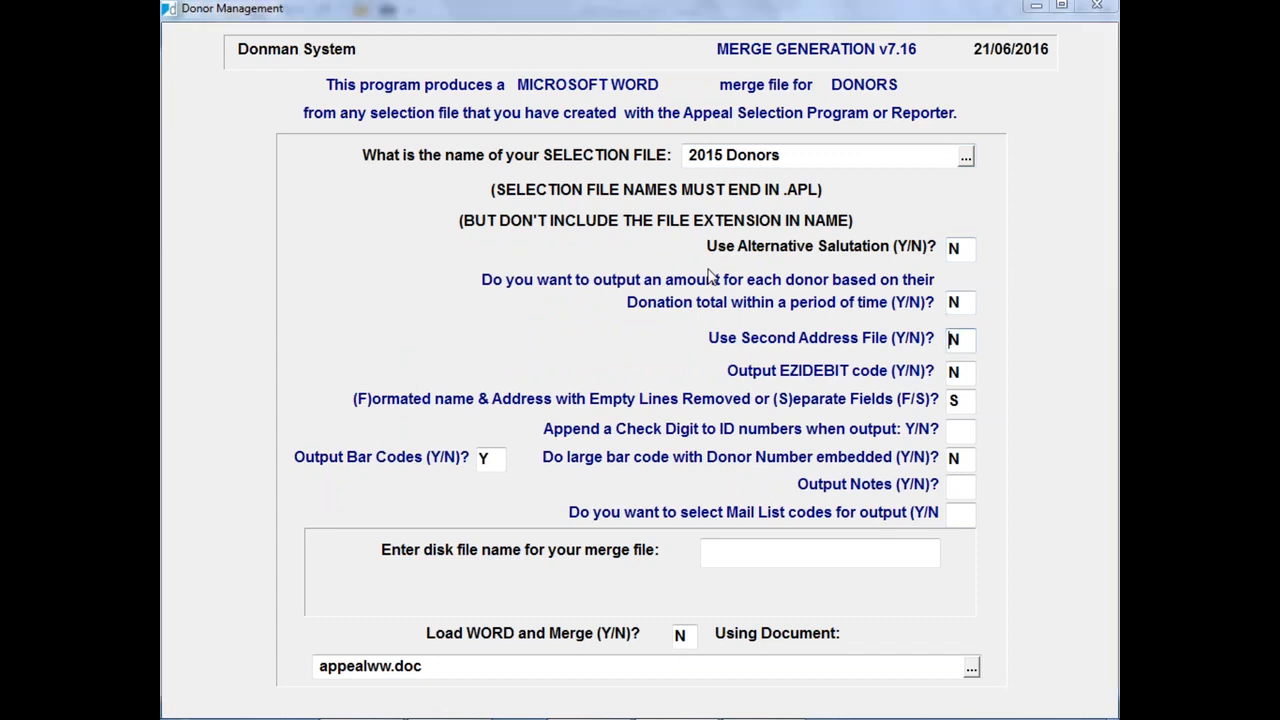
{"action": "left_click", "coordinate": [573, 199]}
{"action": "key", "text": "Escape"}
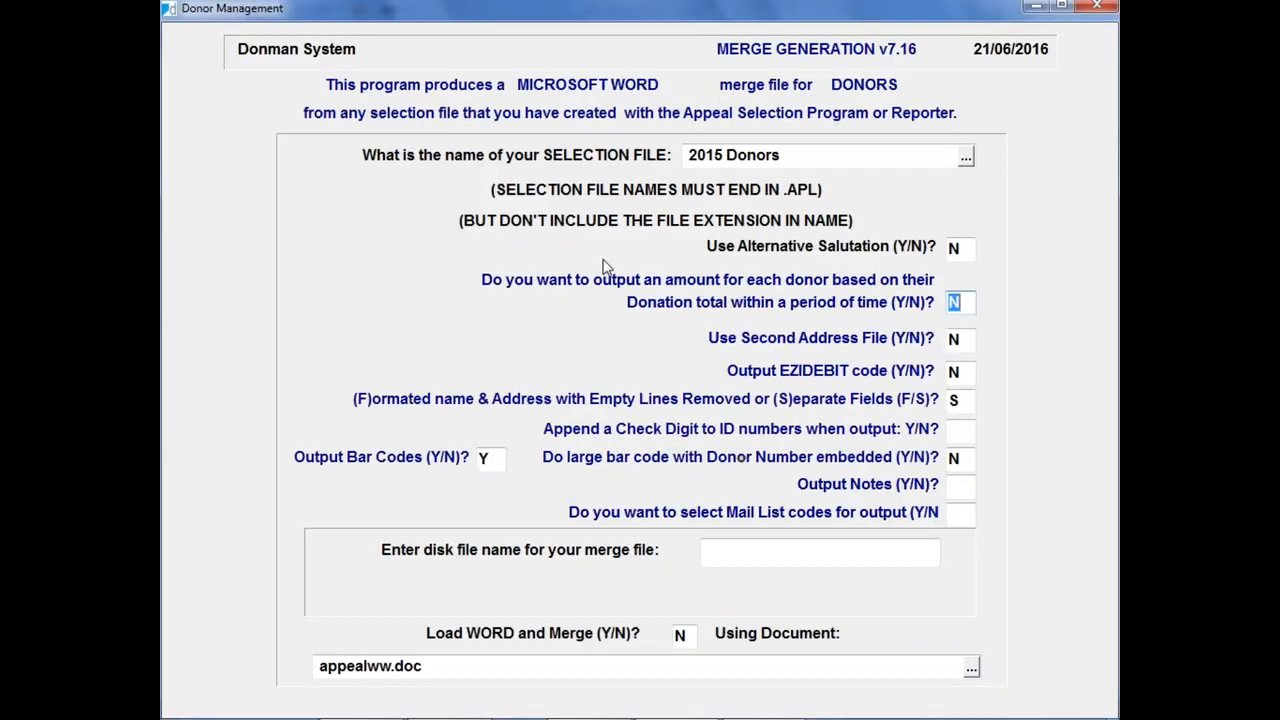
{"action": "type", "text": "Y"}
{"action": "key", "text": "Return"}
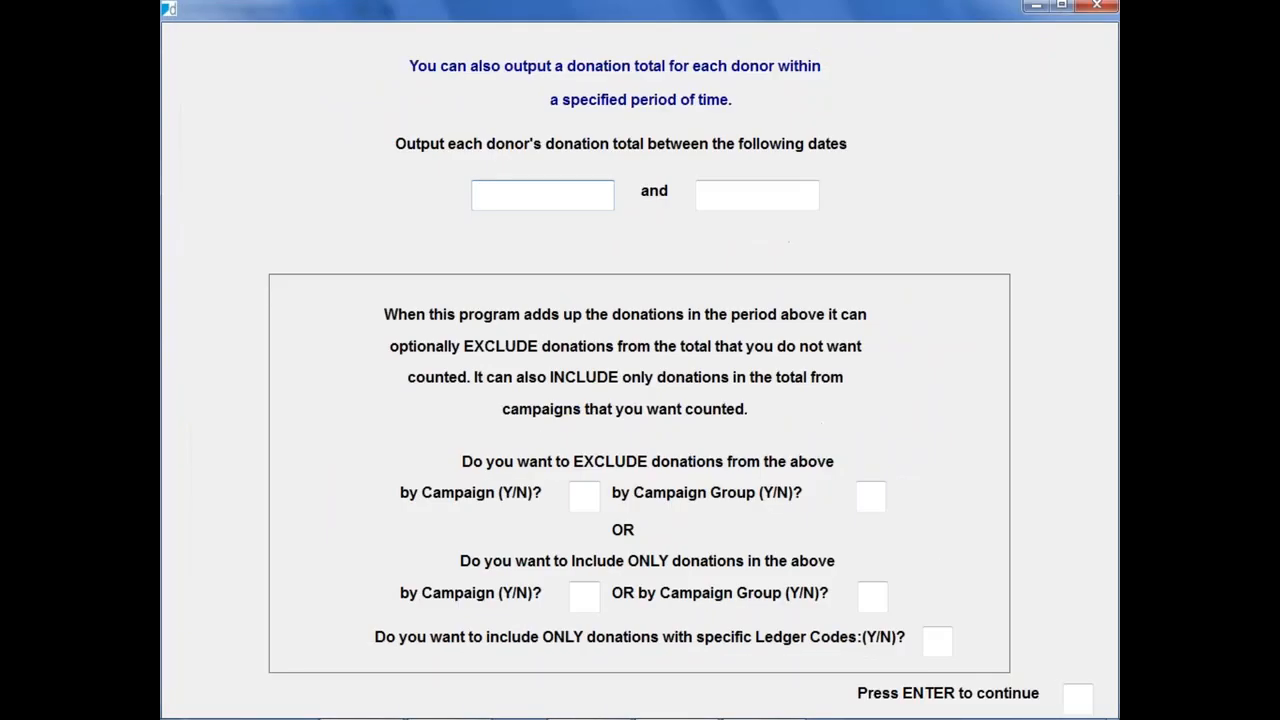
Step: Set the donation total period to 01/01/2014 through 31/12/2014 and answer N to all campaign, campaign group and ledger code filters
{"action": "type", "text": "01012014"}
{"action": "key", "text": "Return"}
{"action": "type", "text": "31"}
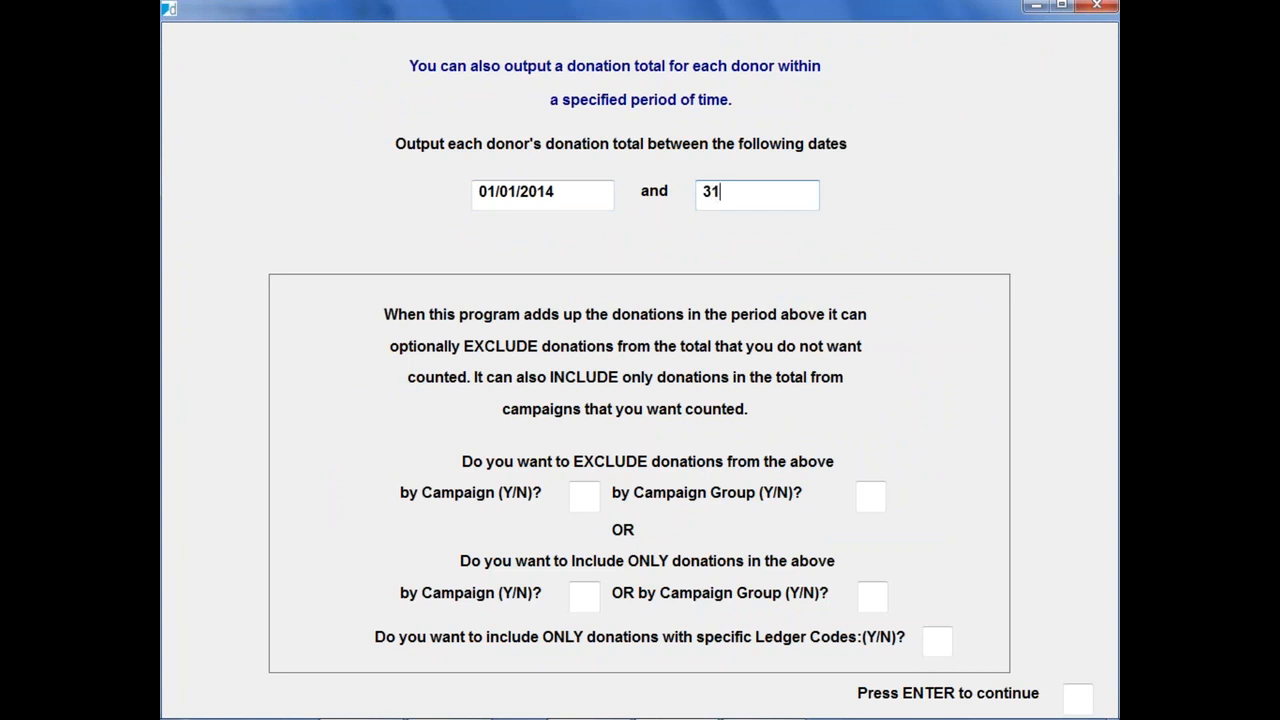
{"action": "type", "text": "/12/201"}
{"action": "type", "text": "4"}
{"action": "key", "text": "Return"}
{"action": "type", "text": "NNNNN"}
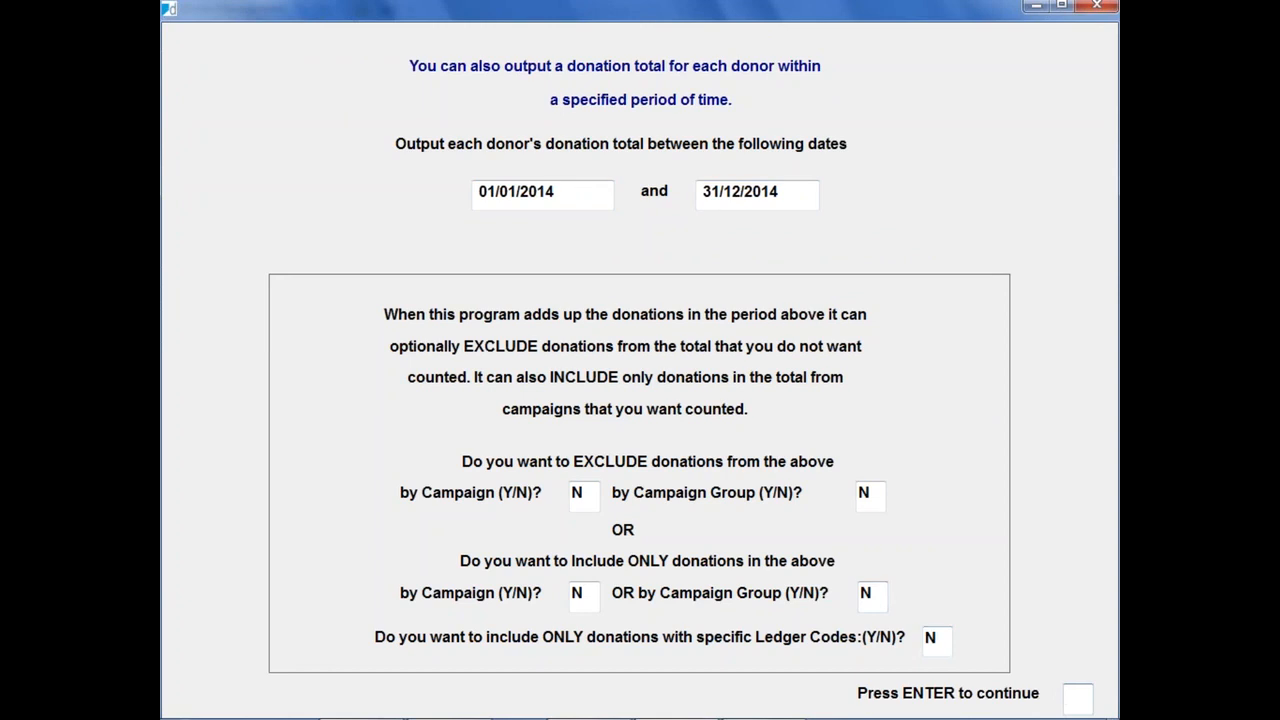
{"action": "key", "text": "Return"}
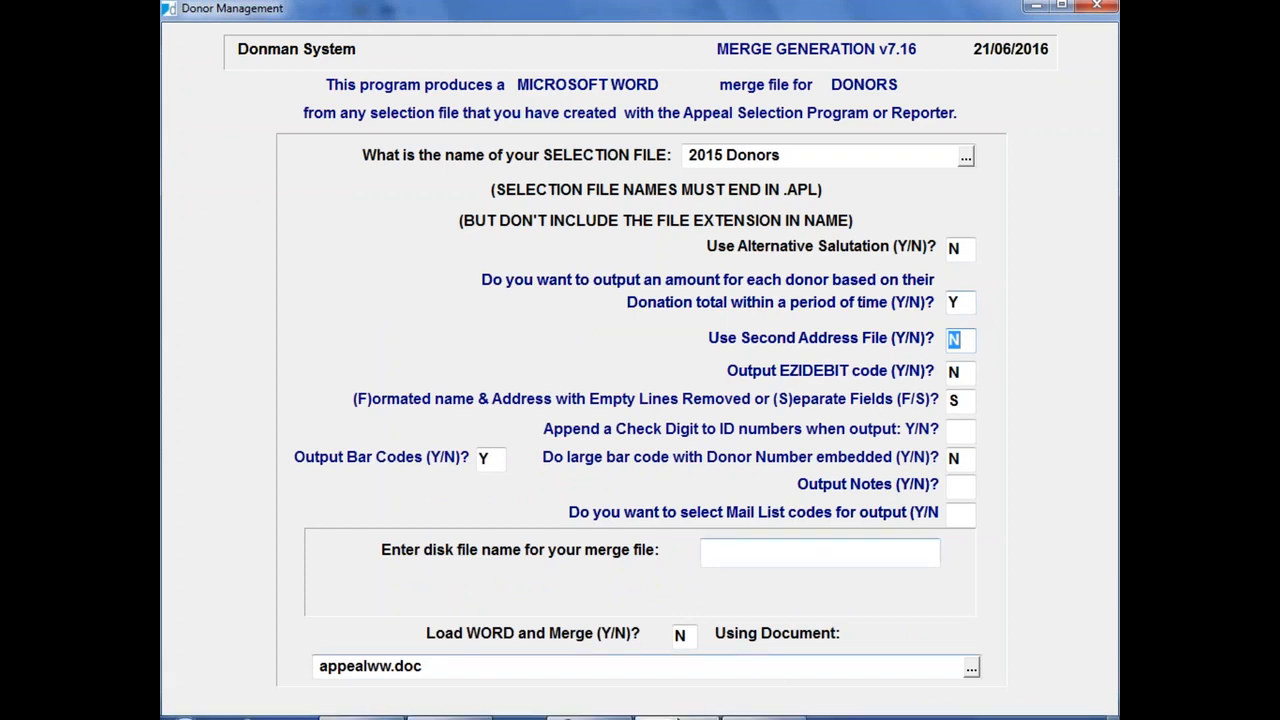
Step: Switch to Excel, close 2015 Donors.TXT without saving, and close Donman's merge generation form
{"action": "mouse_move", "coordinate": [688, 717]}
{"action": "left_click", "coordinate": [757, 712]}
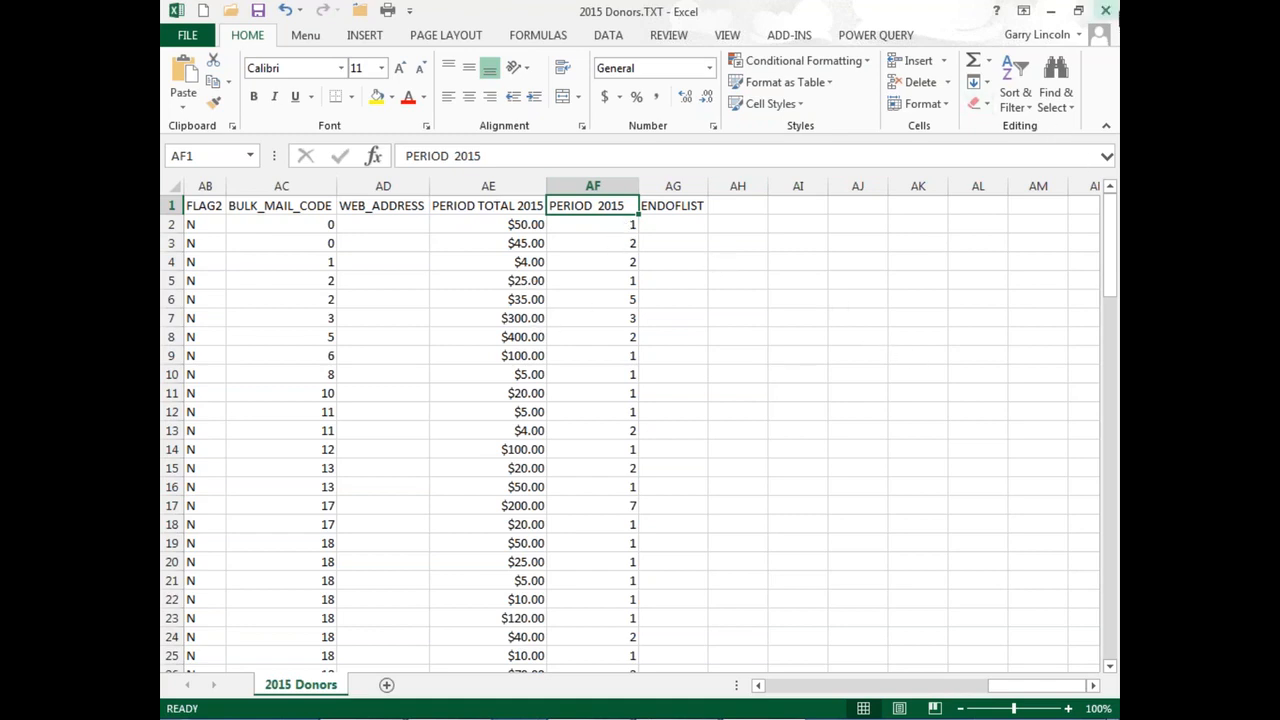
{"action": "left_click", "coordinate": [1106, 11]}
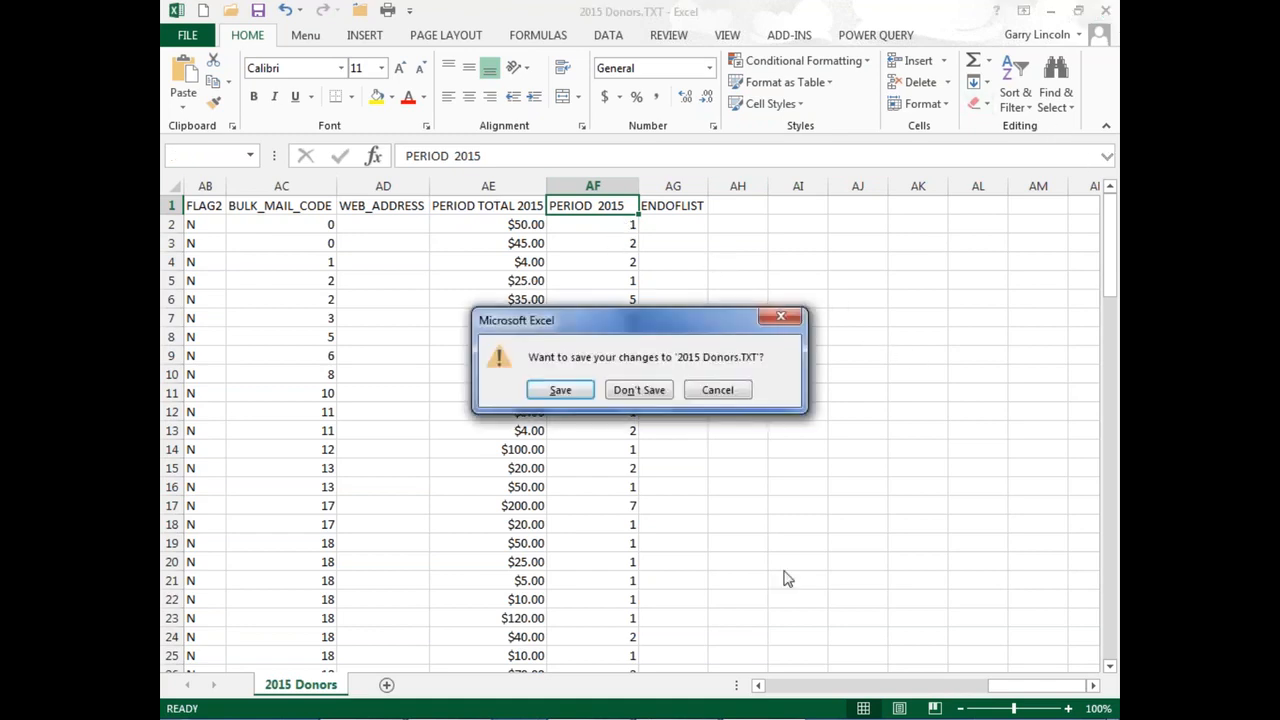
{"action": "left_click", "coordinate": [637, 392]}
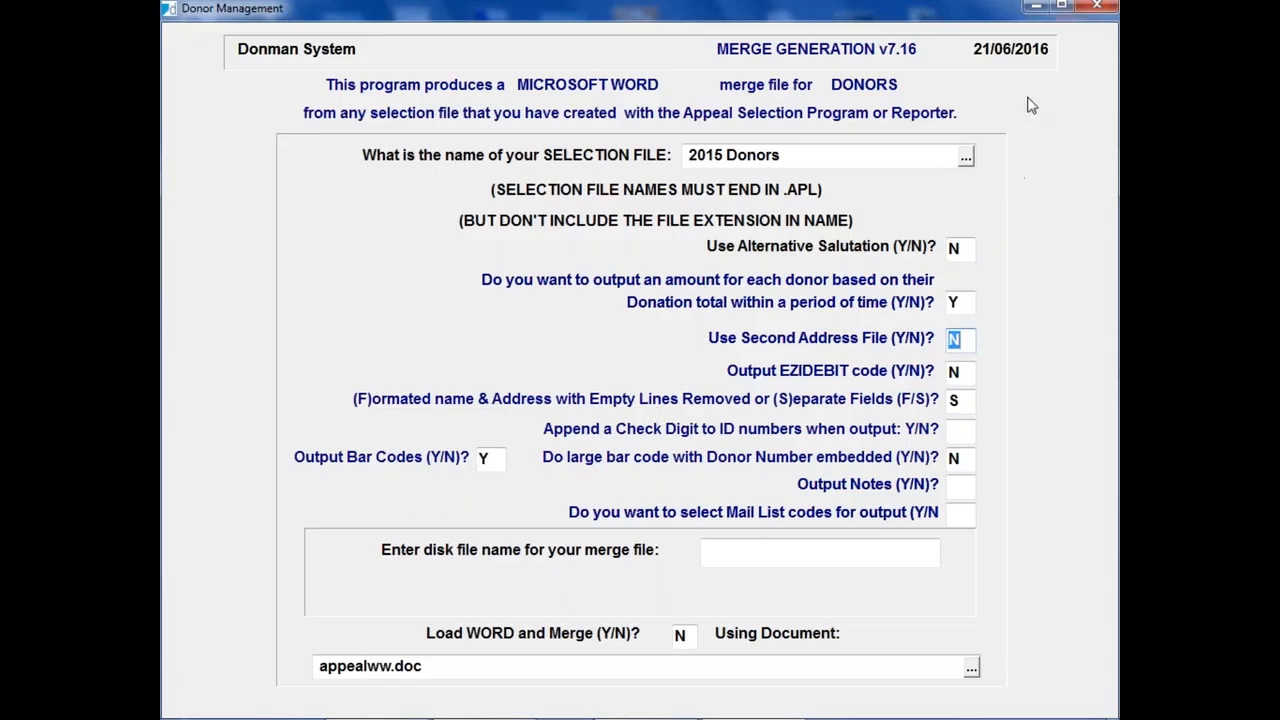
{"action": "left_click", "coordinate": [1097, 6]}
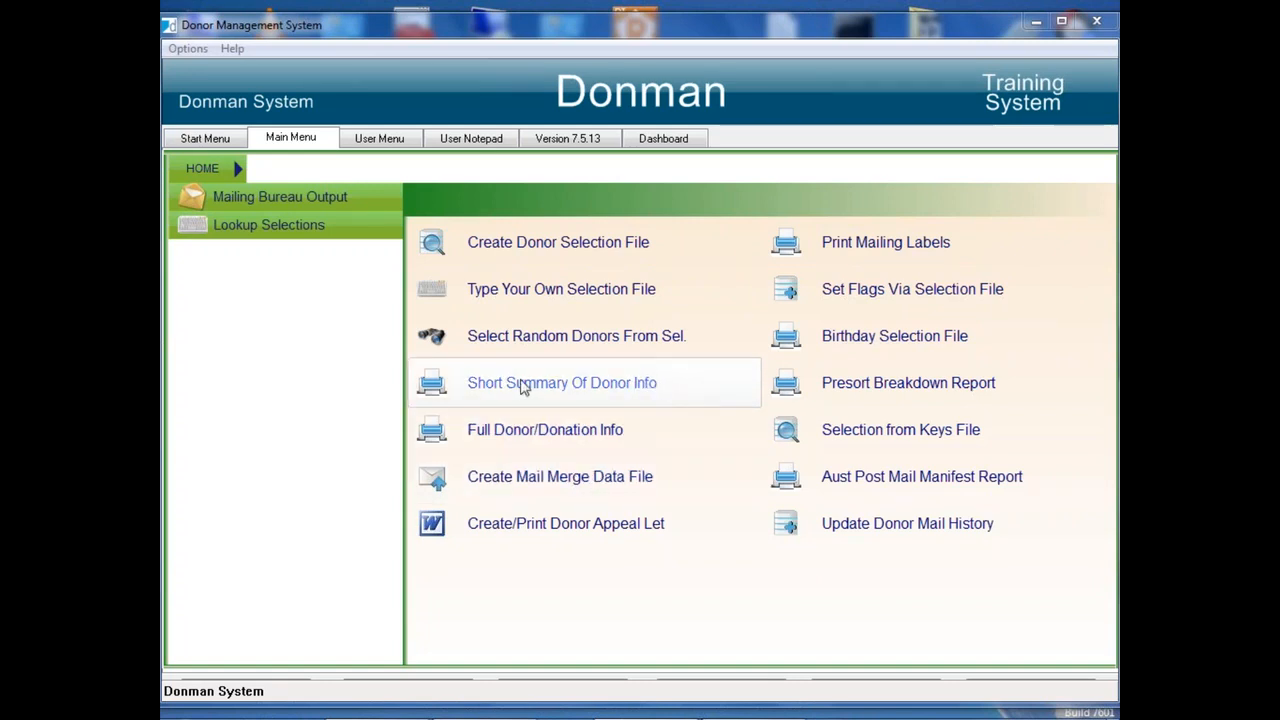
Step: View the Short Summary Of Donor Info form, close it and maximize the Donman main window
{"action": "left_click", "coordinate": [558, 390]}
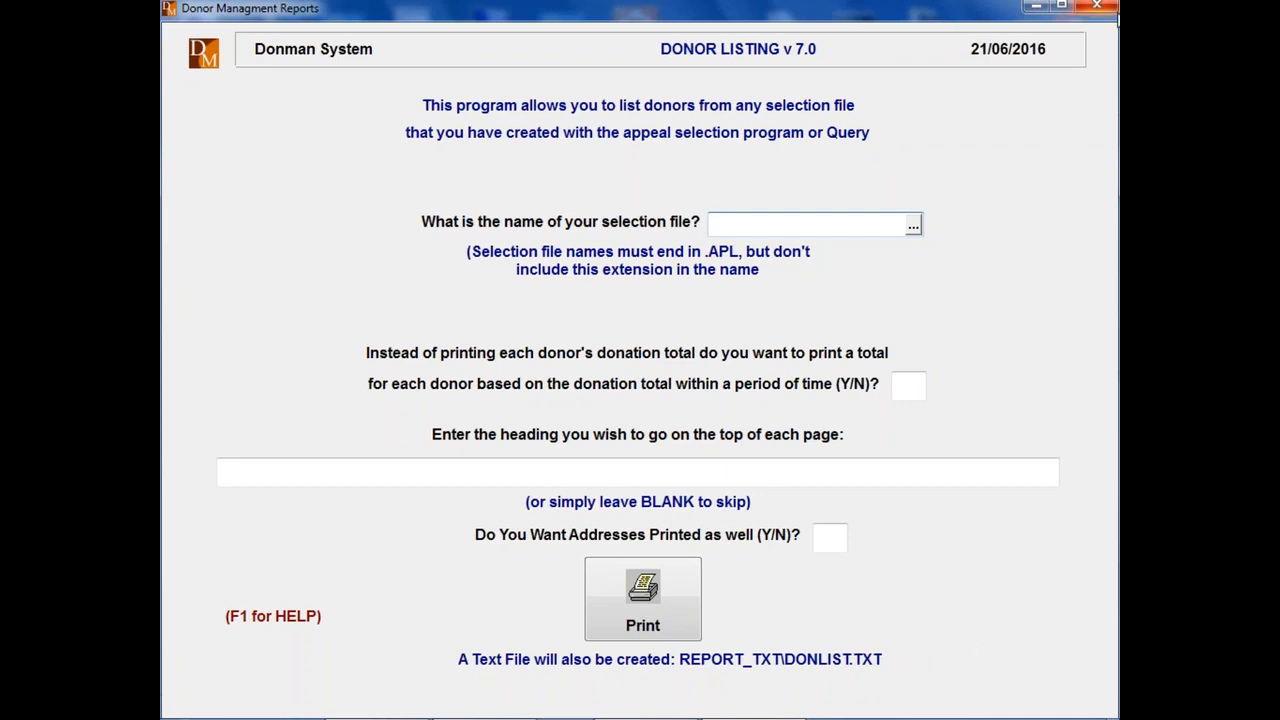
{"action": "left_click", "coordinate": [1103, 8]}
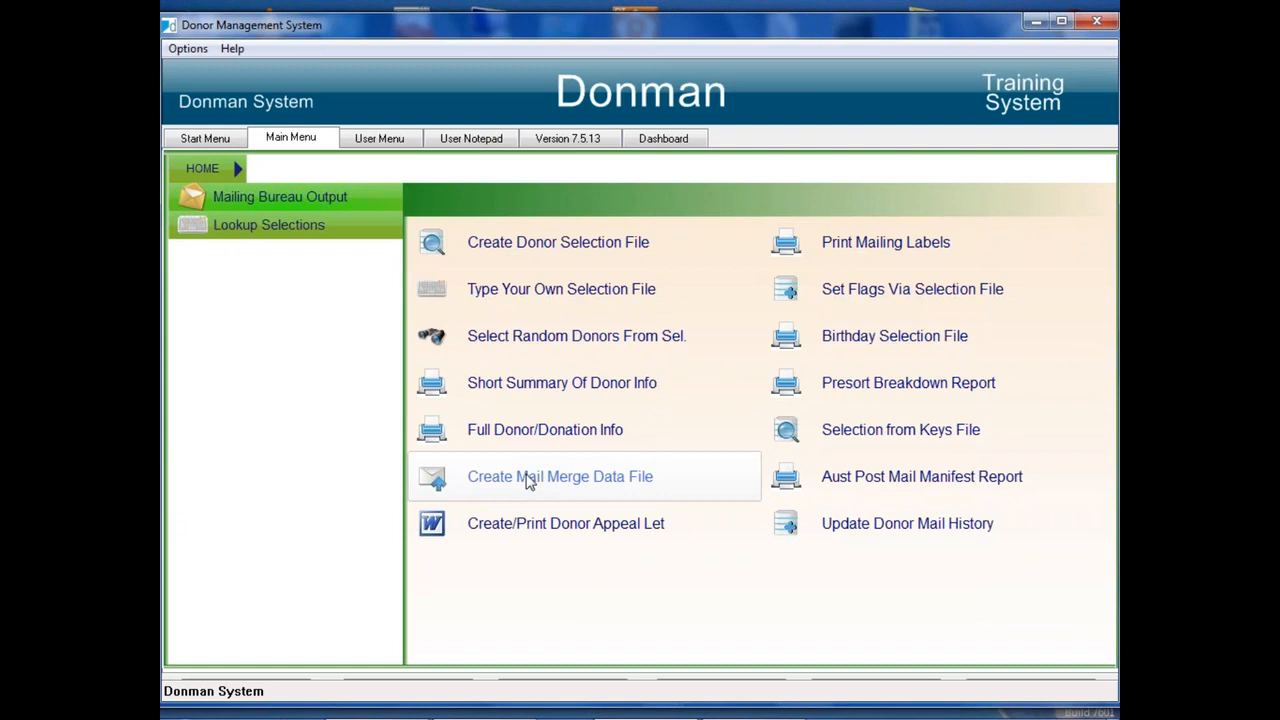
{"action": "left_click", "coordinate": [1064, 22]}
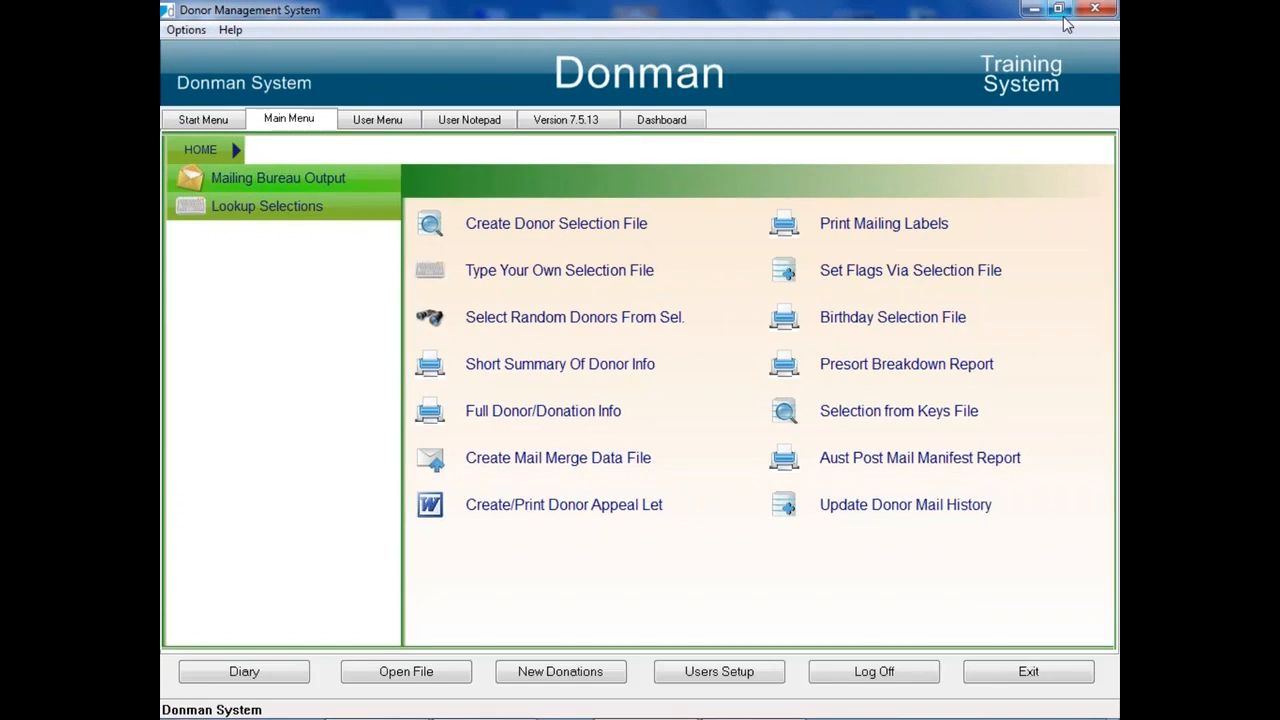